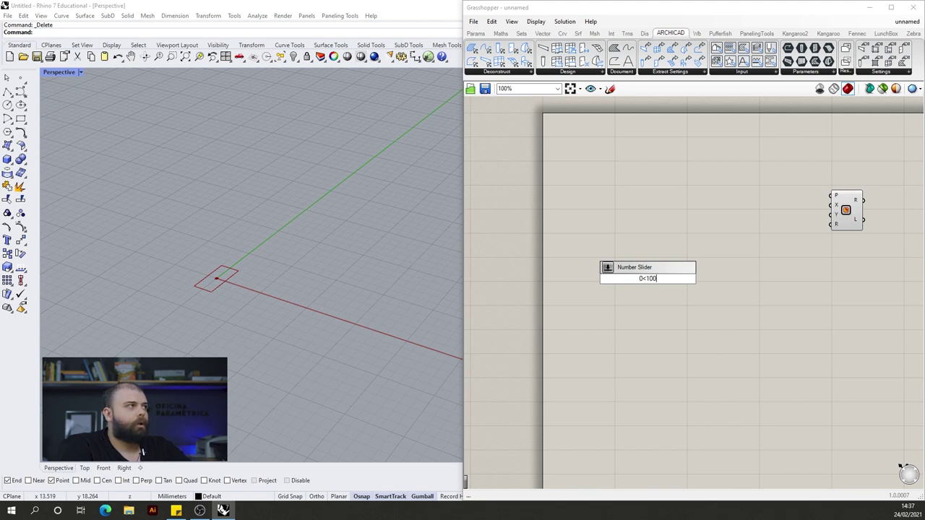
# Place two number sliders ranging from 0 to 100 one above the other, beside the Rectangle component's inputs
pyautogui.moveTo(657, 272); pyautogui.dragTo(757, 221)
pyautogui.moveTo(872, 262); pyautogui.dragTo(718, 177)
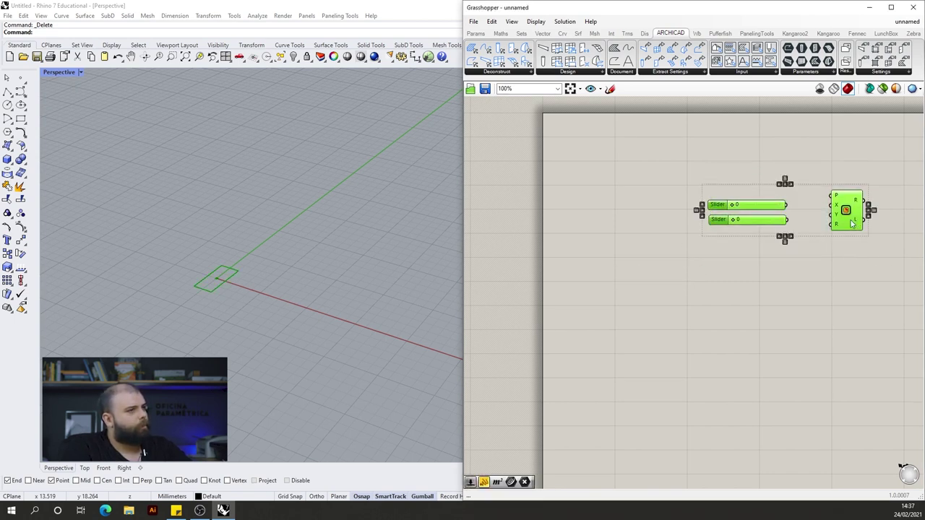
pyautogui.moveTo(853, 225); pyautogui.dragTo(729, 236)
pyautogui.click(733, 181)
pyautogui.scroll(3, 637, 226)
# Connect the upper slider to the Rectangle component's X input and set it to 40
pyautogui.moveTo(688, 207); pyautogui.dragTo(771, 208)
pyautogui.moveTo(688, 235); pyautogui.dragTo(722, 226)
pyautogui.click(595, 207)
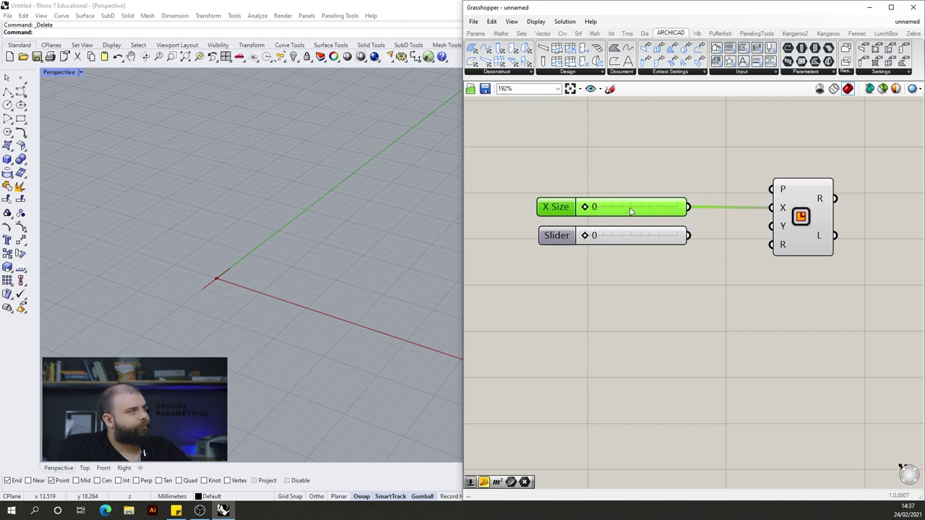
pyautogui.doubleClick(631, 209)
pyautogui.write('40')
pyautogui.press('Return')
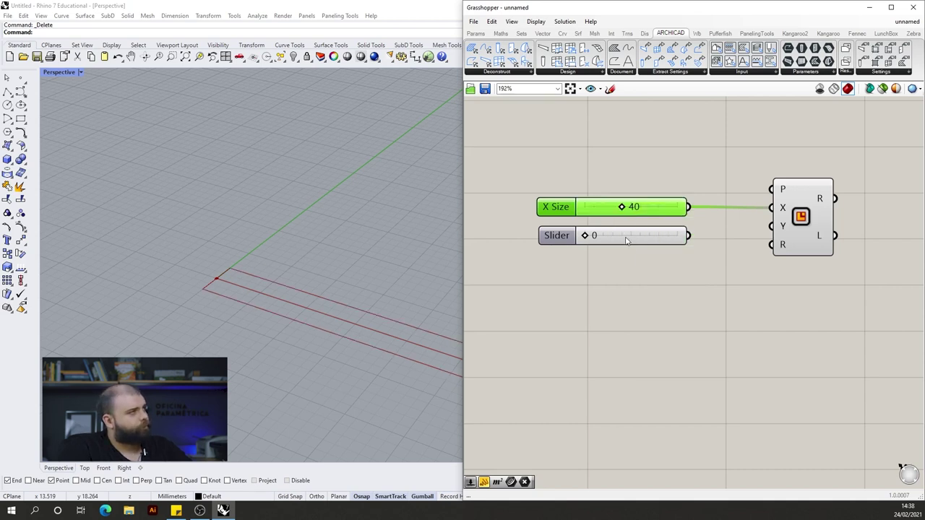
# Set the lower slider to 70 and connect it to the Rectangle component's Y input
pyautogui.doubleClick(627, 233)
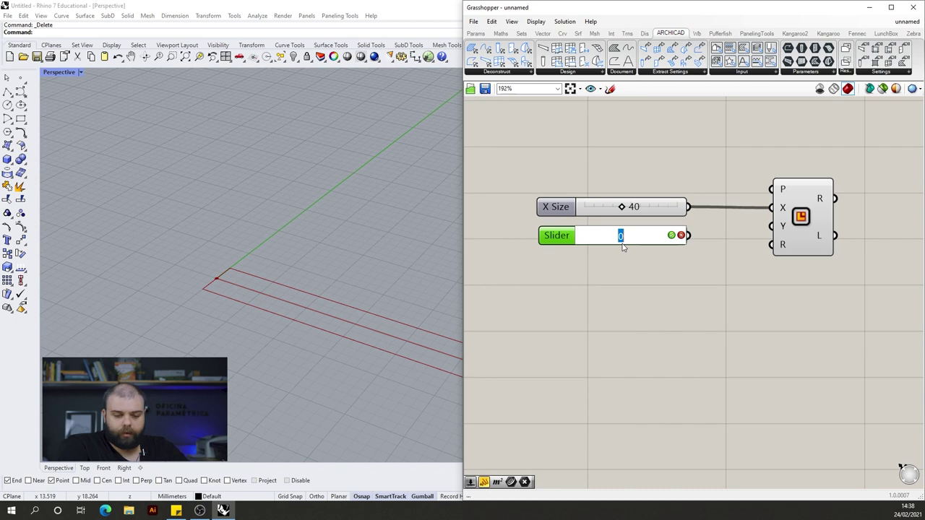
pyautogui.write('70')
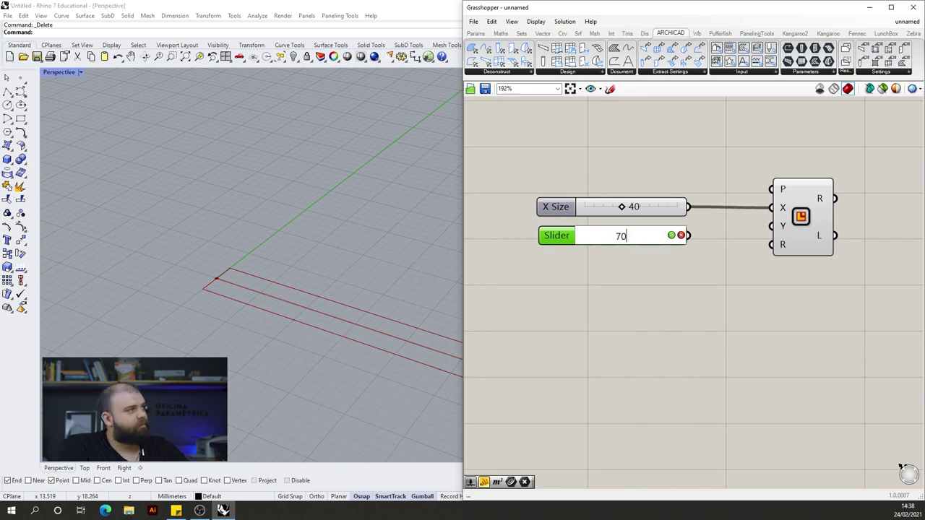
pyautogui.press('Return')
pyautogui.moveTo(688, 236); pyautogui.dragTo(771, 226)
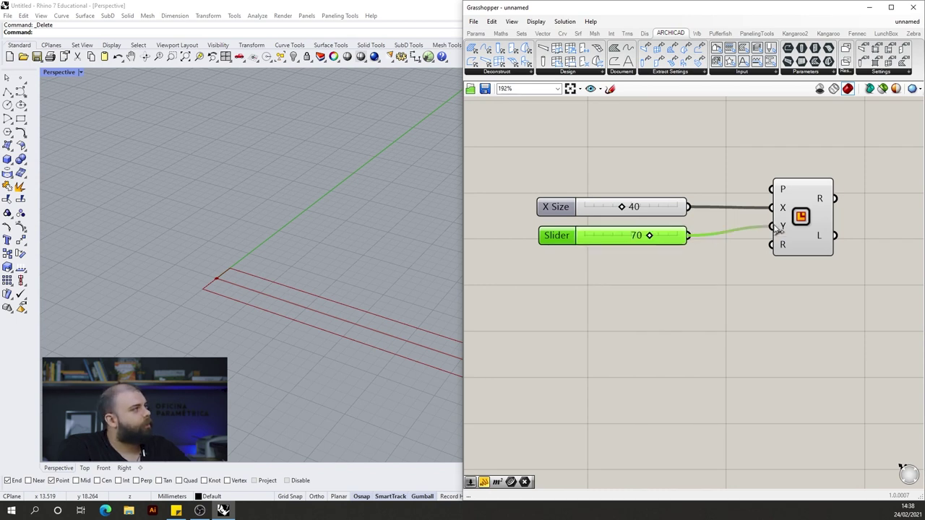
pyautogui.scroll(-5, 135, 287)
pyautogui.moveTo(194, 267); pyautogui.dragTo(282, 361, button='right')
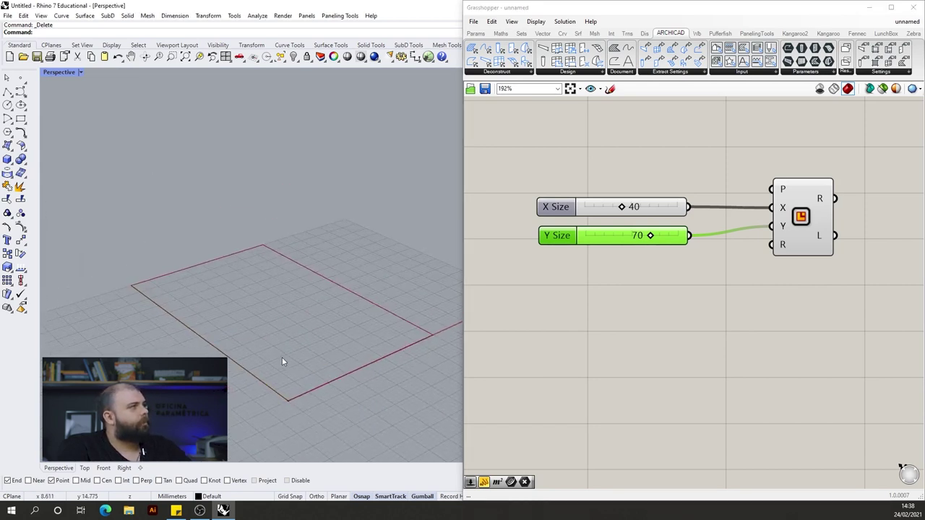
# Add a Boundary Surfaces component and connect the Rectangle's R output to its E input
pyautogui.scroll(-4, 697, 233)
pyautogui.scroll(5, 697, 233)
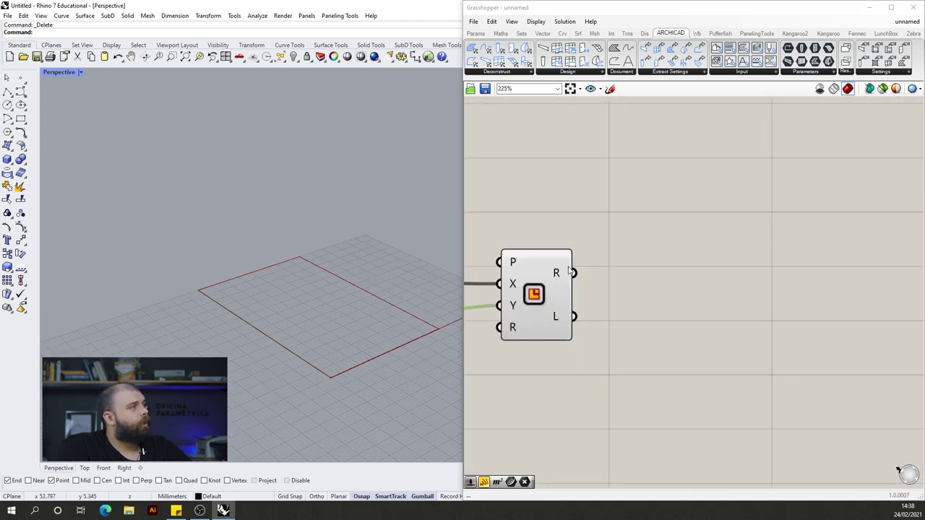
pyautogui.moveTo(558, 273)
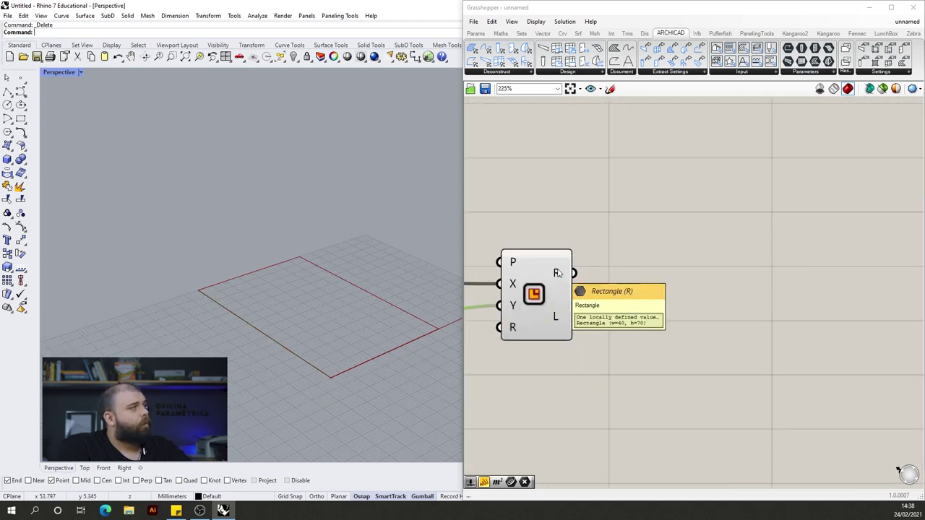
pyautogui.click(694, 274)
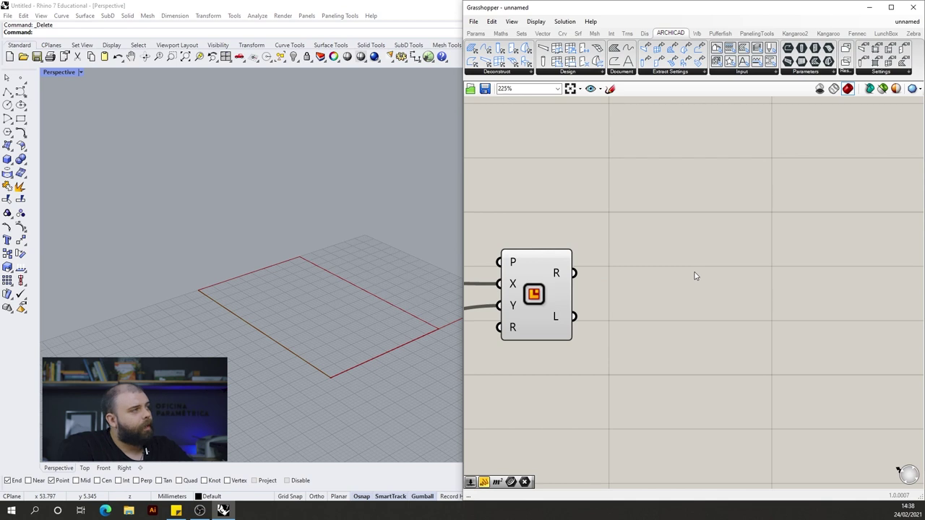
pyautogui.doubleClick(695, 275)
pyautogui.write('bo')
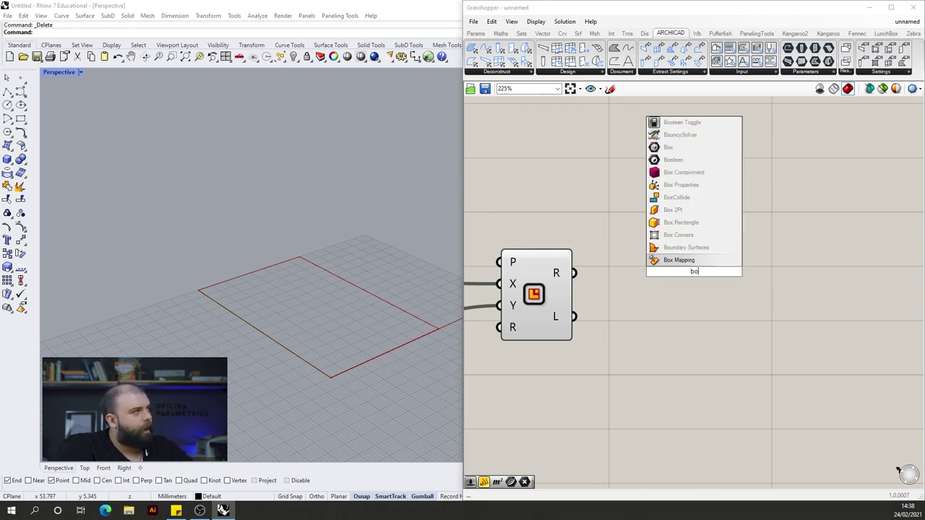
pyautogui.write('undary surf')
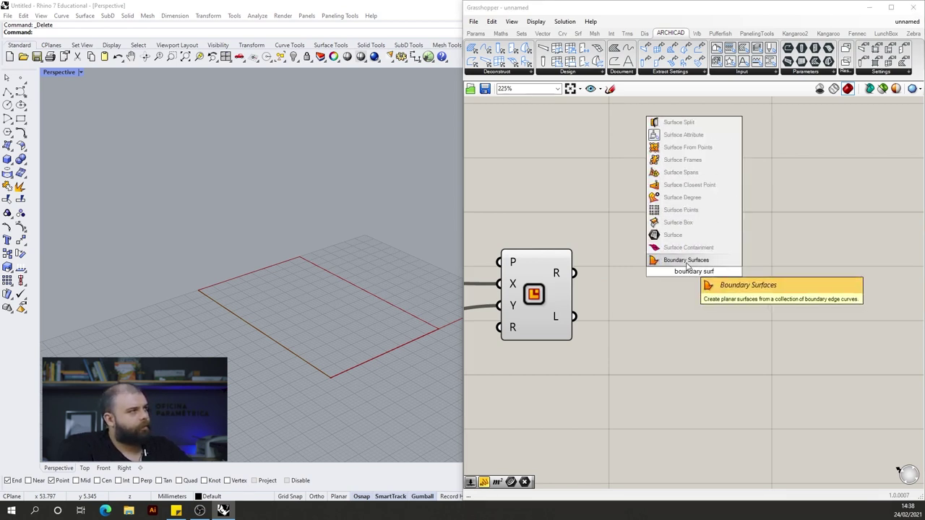
pyautogui.press('Return')
pyautogui.moveTo(575, 273); pyautogui.dragTo(610, 275)
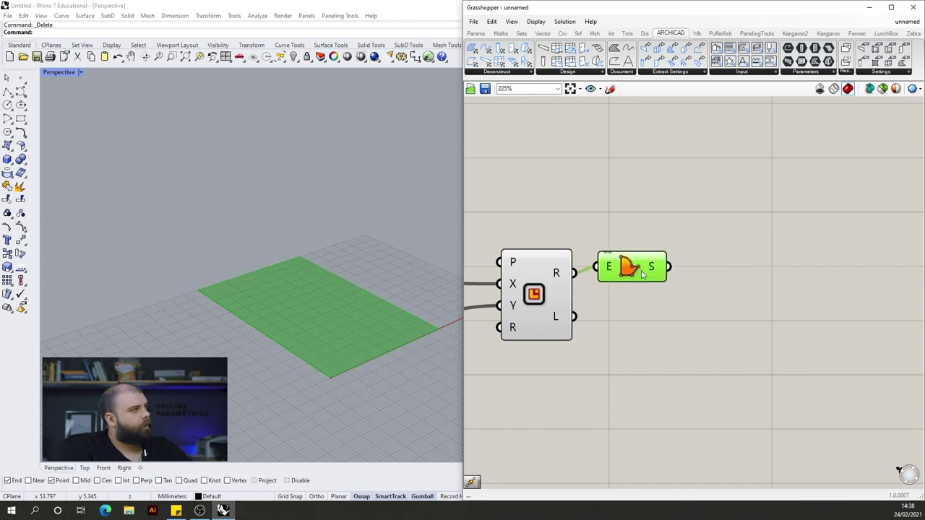
pyautogui.click(664, 232)
pyautogui.moveTo(191, 289); pyautogui.dragTo(245, 306, button='right')
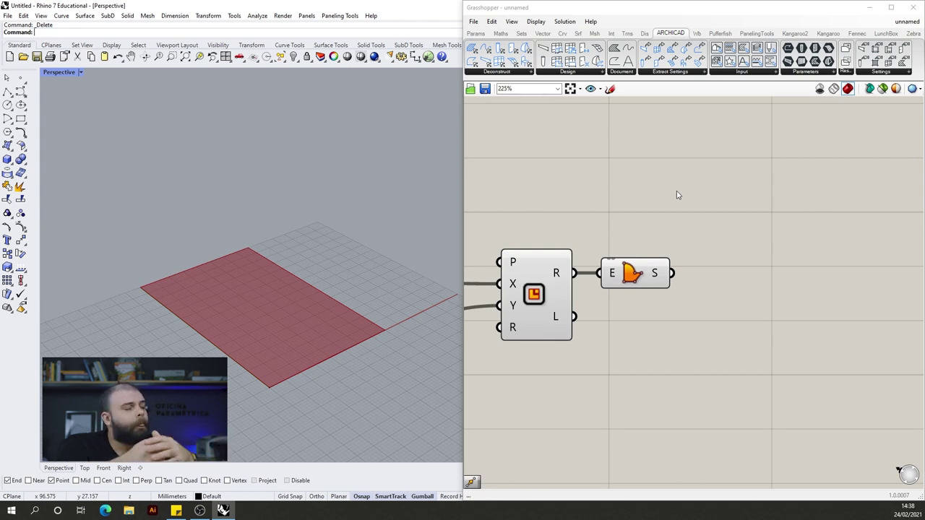
# Sketch a freehand four-sided outline on the empty canvas area beside the components
pyautogui.click(610, 88)
pyautogui.scroll(-1, 557, 244)
pyautogui.scroll(-10, 556, 242)
pyautogui.scroll(5, 592, 304)
pyautogui.moveTo(590, 282)
pyautogui.mouseDown()
pyautogui.moveTo(652, 384)
pyautogui.moveTo(810, 294)
pyautogui.mouseUp()
pyautogui.moveTo(590, 279)
pyautogui.mouseDown()
pyautogui.moveTo(746, 213)
pyautogui.moveTo(804, 289)
pyautogui.mouseUp()
pyautogui.scroll(-4, 633, 261)
pyautogui.scroll(5, 686, 282)
pyautogui.click(658, 105)
# Sketch freehand deformed edges over the four sides of the outline on the canvas
pyautogui.click(609, 88)
pyautogui.scroll(-1, 643, 267)
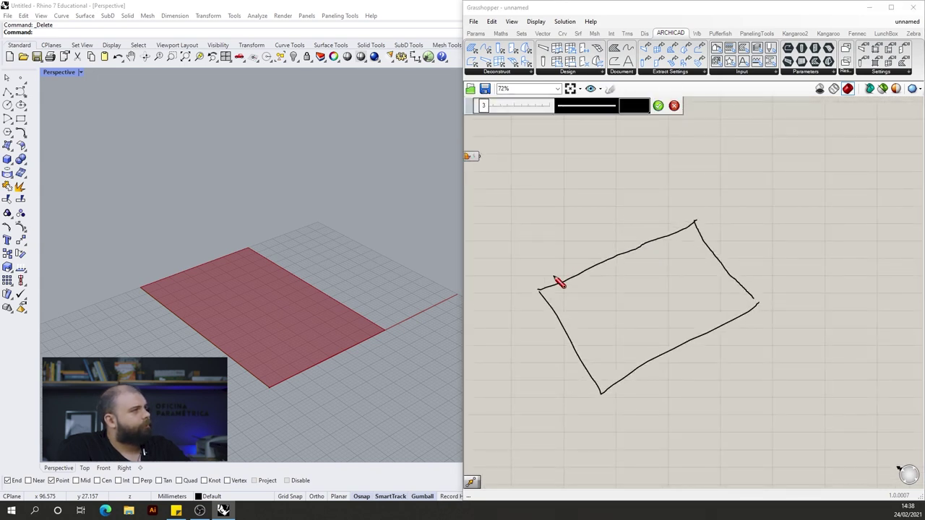
pyautogui.moveTo(548, 287)
pyautogui.mouseDown()
pyautogui.moveTo(591, 224)
pyautogui.moveTo(591, 203)
pyautogui.moveTo(698, 228)
pyautogui.mouseUp()
pyautogui.moveTo(605, 383)
pyautogui.mouseDown()
pyautogui.moveTo(684, 239)
pyautogui.moveTo(747, 302)
pyautogui.mouseUp()
pyautogui.moveTo(540, 290)
pyautogui.mouseDown()
pyautogui.moveTo(597, 301)
pyautogui.moveTo(611, 372)
pyautogui.moveTo(624, 354)
pyautogui.mouseUp()
pyautogui.moveTo(694, 228)
pyautogui.mouseDown()
pyautogui.moveTo(695, 243)
pyautogui.moveTo(749, 303)
pyautogui.mouseUp()
pyautogui.moveTo(552, 288); pyautogui.dragTo(693, 228)
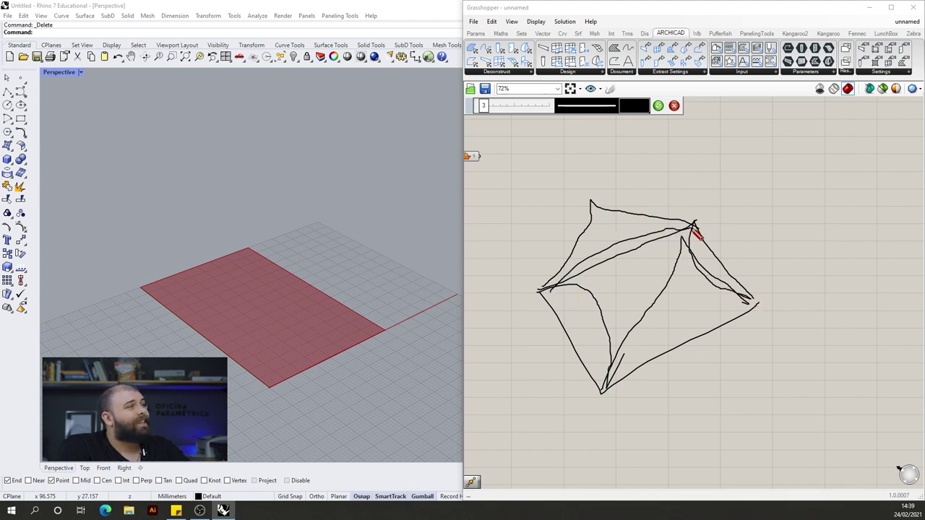
pyautogui.click(658, 105)
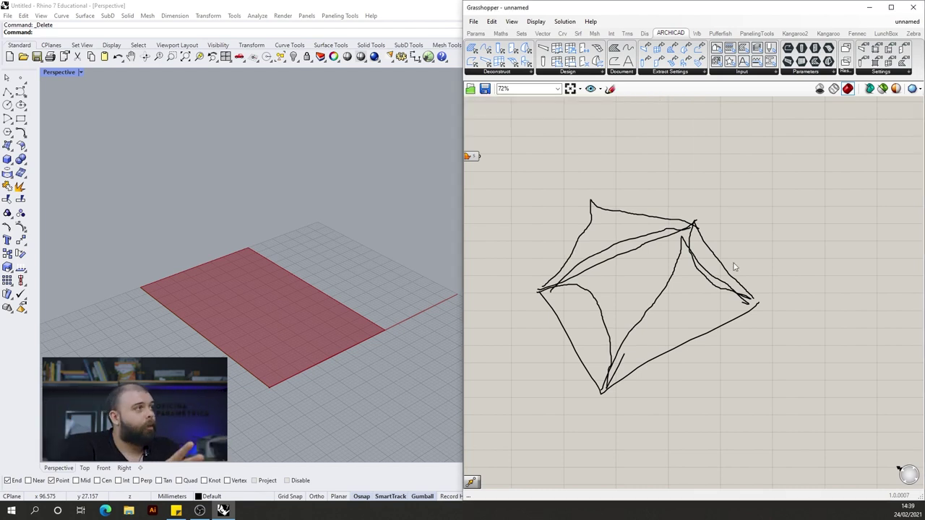
# Delete all the freehand sketches from the canvas
pyautogui.scroll(-2, 756, 366)
pyautogui.moveTo(758, 379); pyautogui.dragTo(605, 212)
pyautogui.press('Delete')
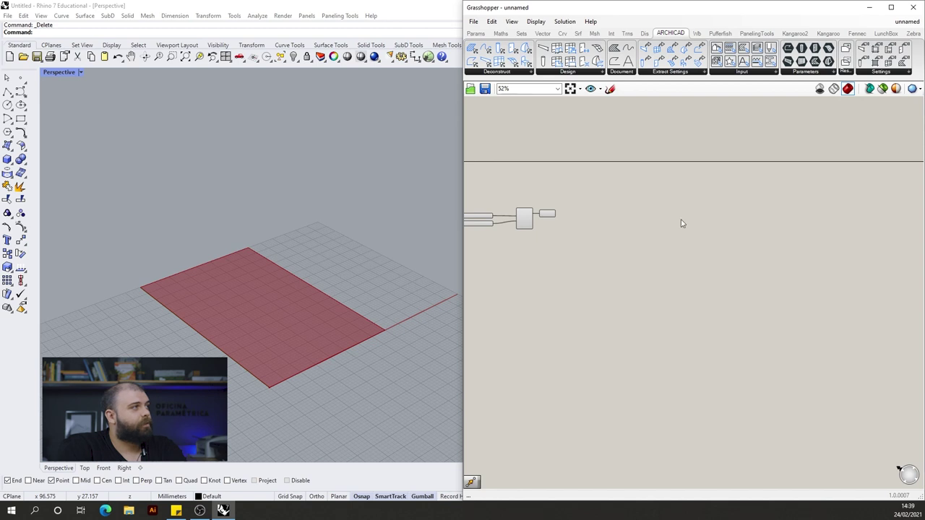
# Add a Mesh Surface component and connect the Boundary Surfaces S output to its S input
pyautogui.scroll(4, 563, 188)
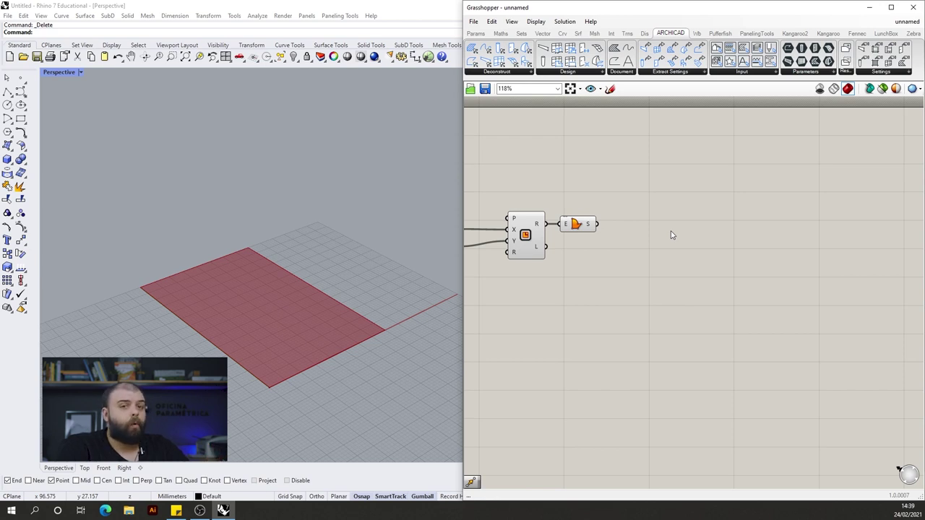
pyautogui.doubleClick(776, 284)
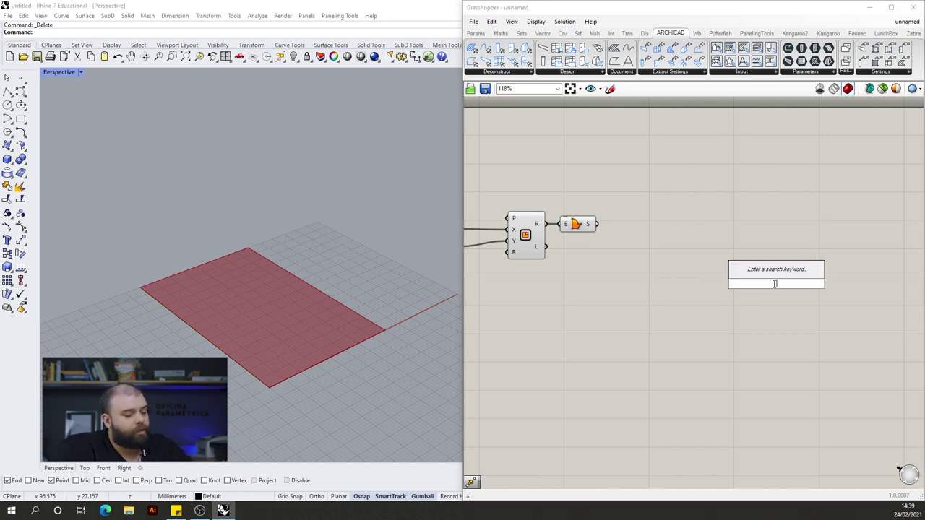
pyautogui.write('mesh surf')
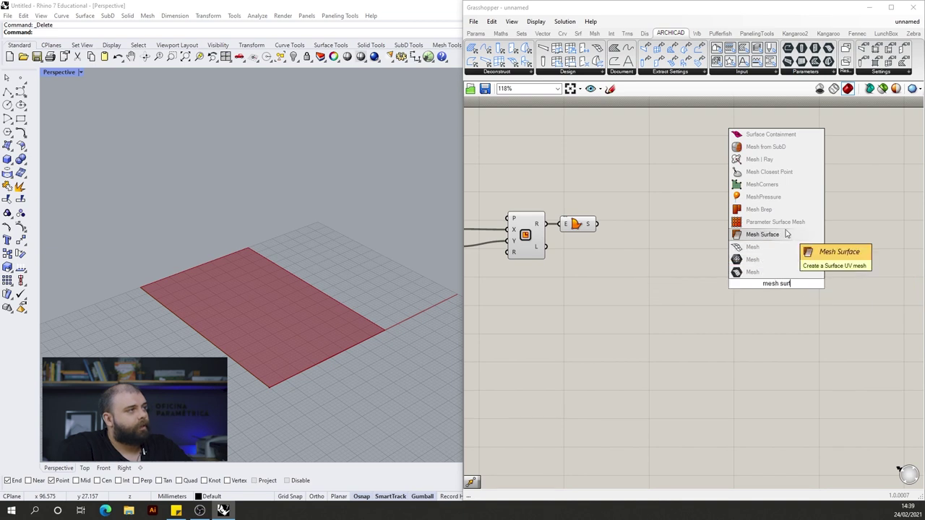
pyautogui.click(786, 233)
pyautogui.moveTo(788, 285); pyautogui.dragTo(698, 243)
pyautogui.scroll(3, 679, 208)
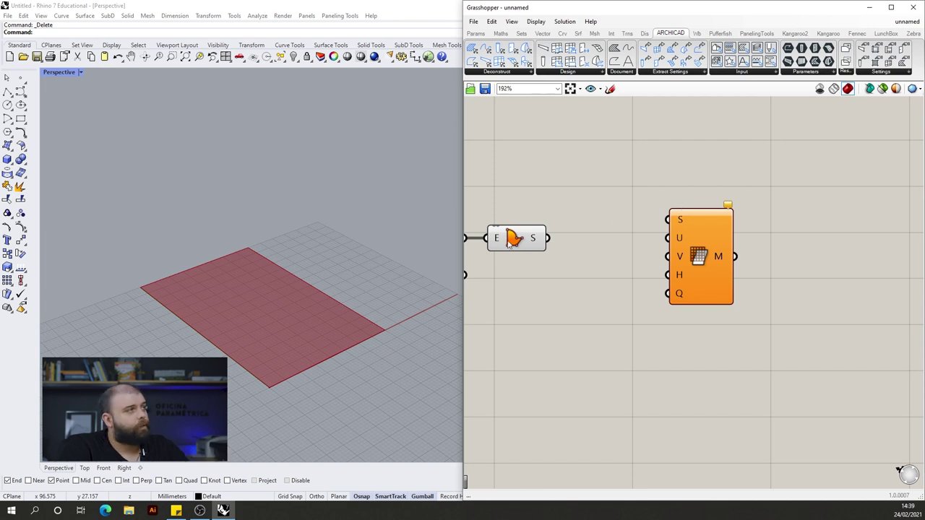
pyautogui.moveTo(547, 238); pyautogui.dragTo(764, 245)
pyautogui.click(732, 219)
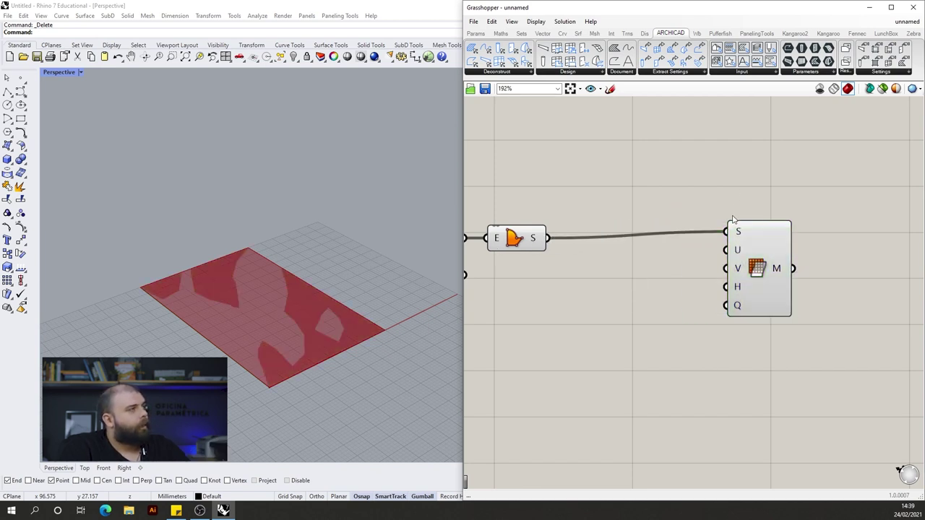
# Turn off the preview of the Boundary Surfaces component
pyautogui.moveTo(604, 302); pyautogui.dragTo(499, 175)
pyautogui.middleClick(534, 186)
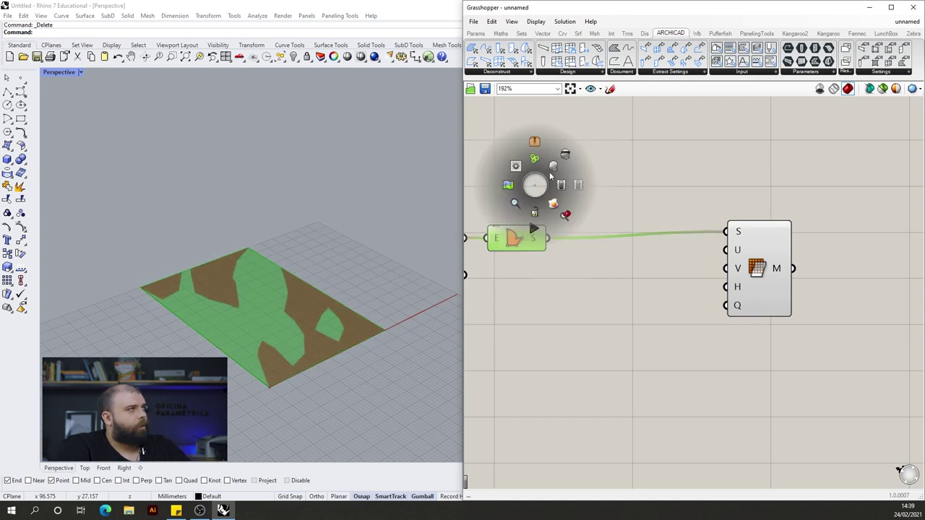
pyautogui.click(666, 200)
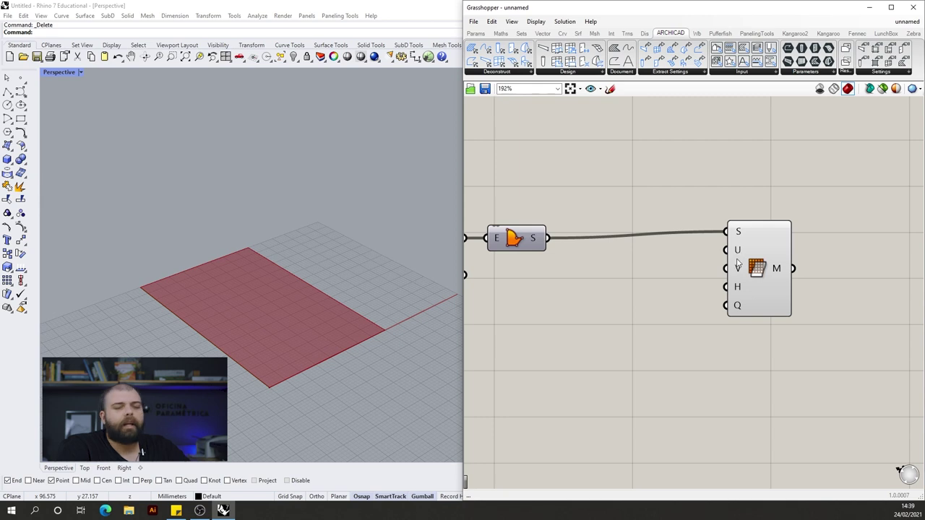
# Turn on the mesh edges preview to inspect the surface's mesh divisions in the viewport
pyautogui.moveTo(737, 263)
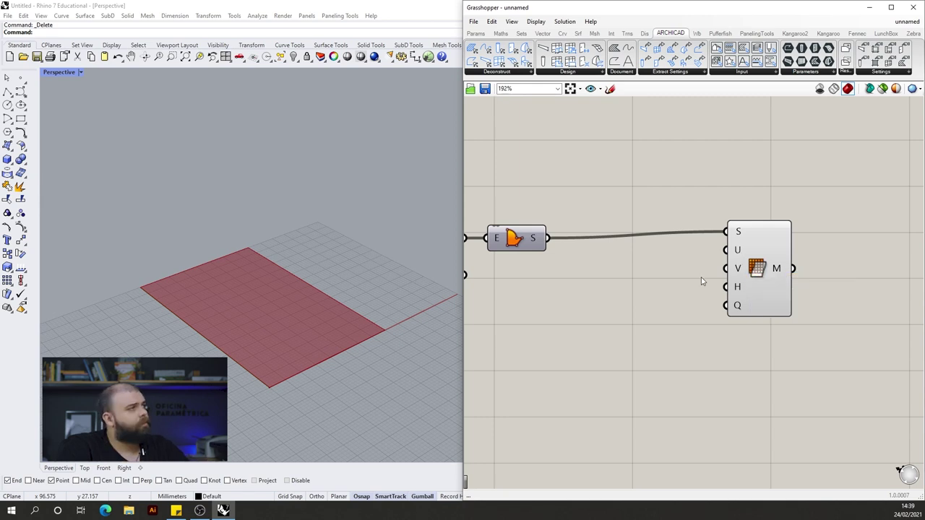
pyautogui.scroll(-1, 659, 229)
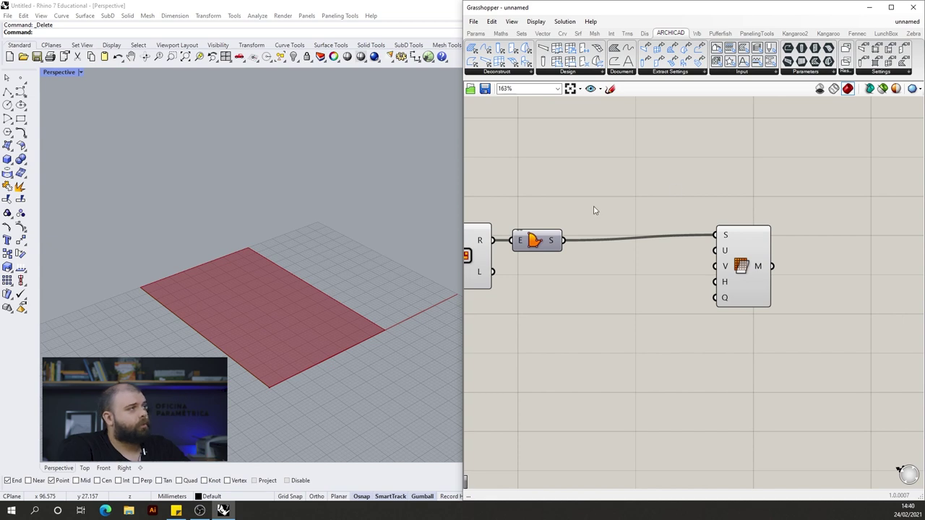
pyautogui.moveTo(273, 282); pyautogui.dragTo(351, 276, button='right')
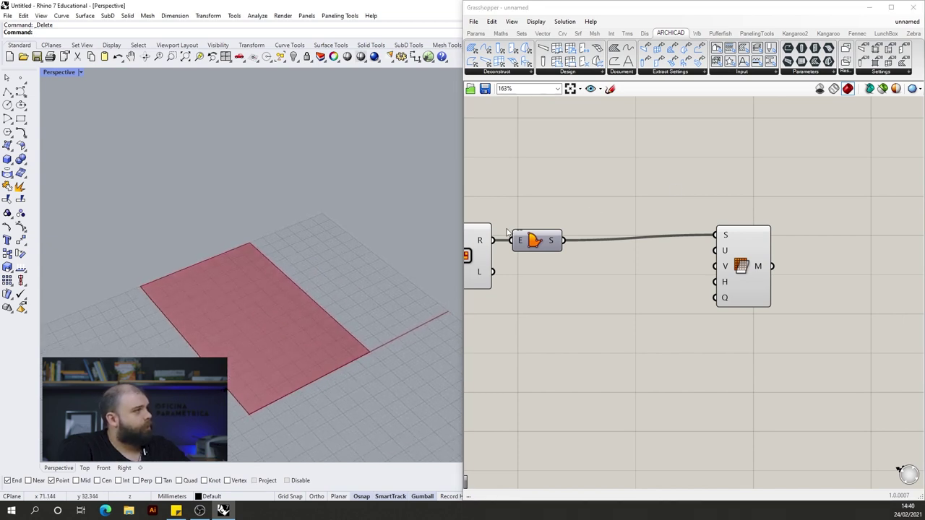
pyautogui.click(536, 21)
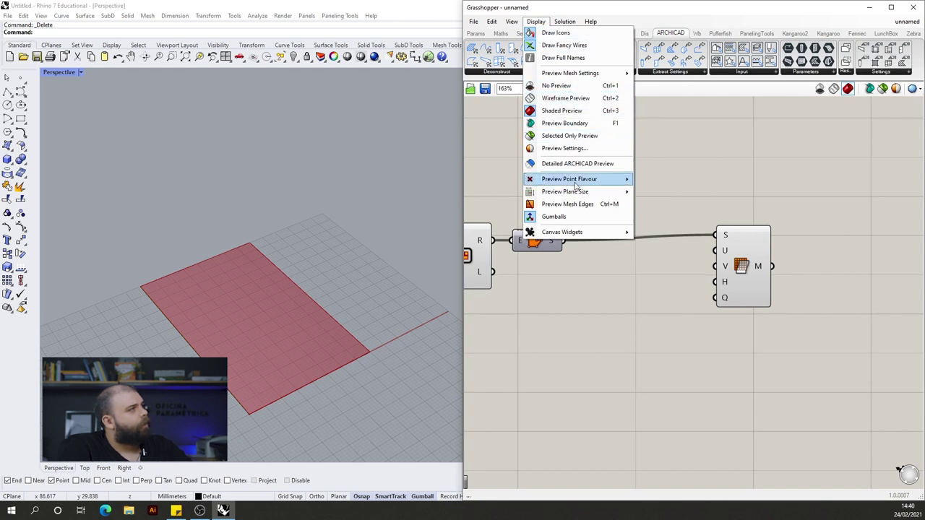
pyautogui.click(571, 204)
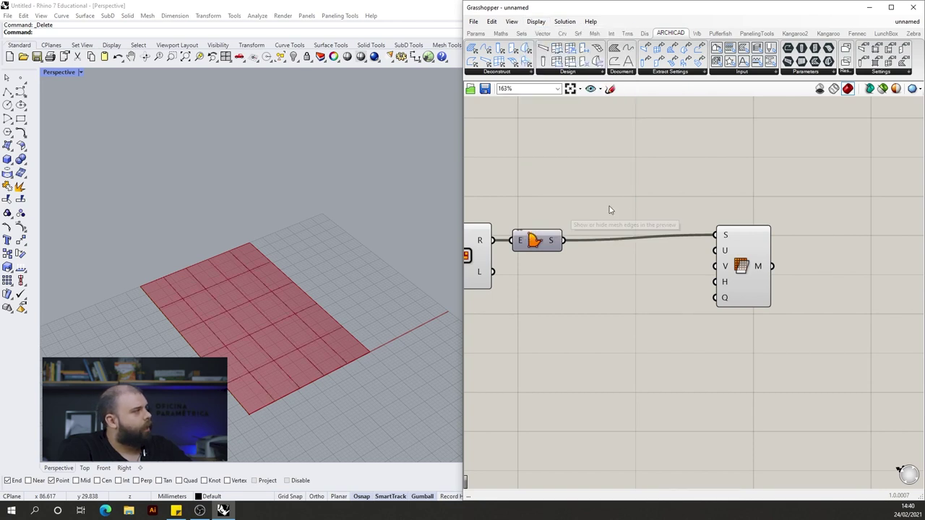
pyautogui.moveTo(247, 380); pyautogui.dragTo(348, 312, button='right')
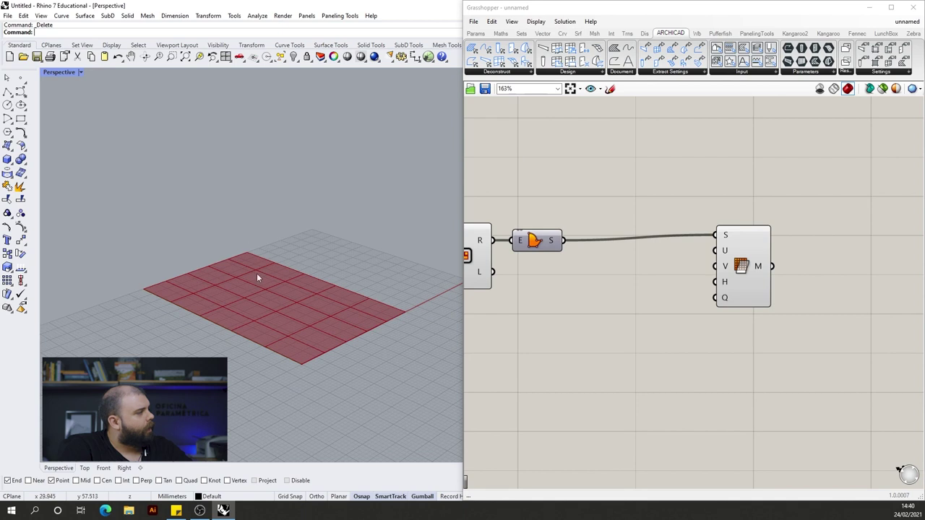
pyautogui.moveTo(224, 263); pyautogui.dragTo(247, 286, button='right')
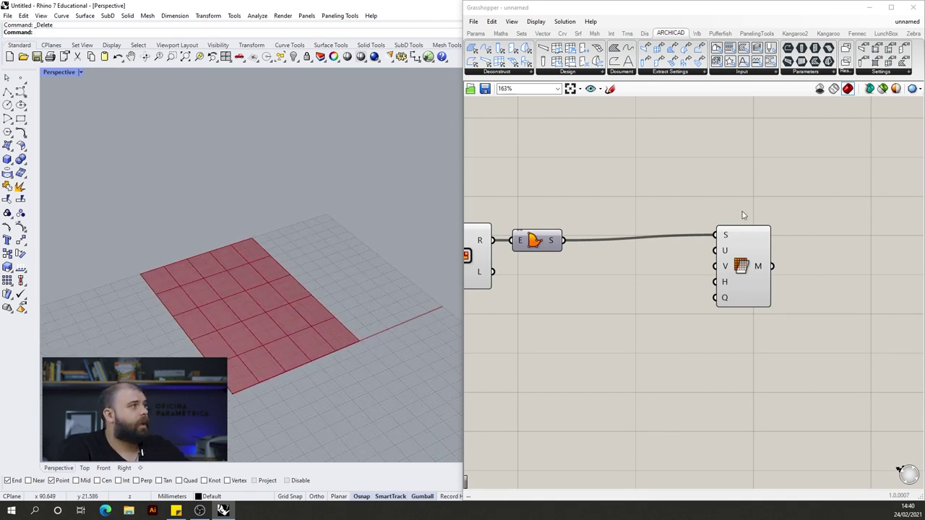
pyautogui.scroll(1, 573, 284)
pyautogui.doubleClick(574, 280)
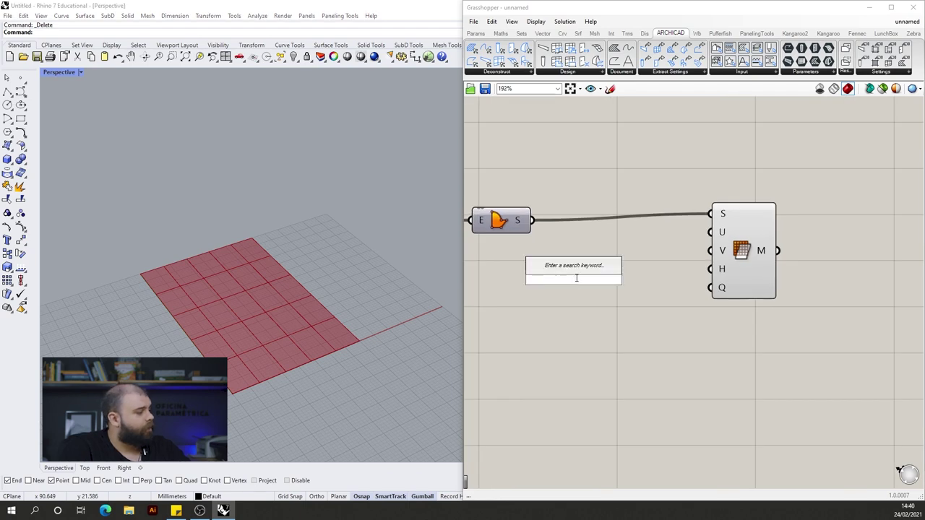
pyautogui.press('Escape')
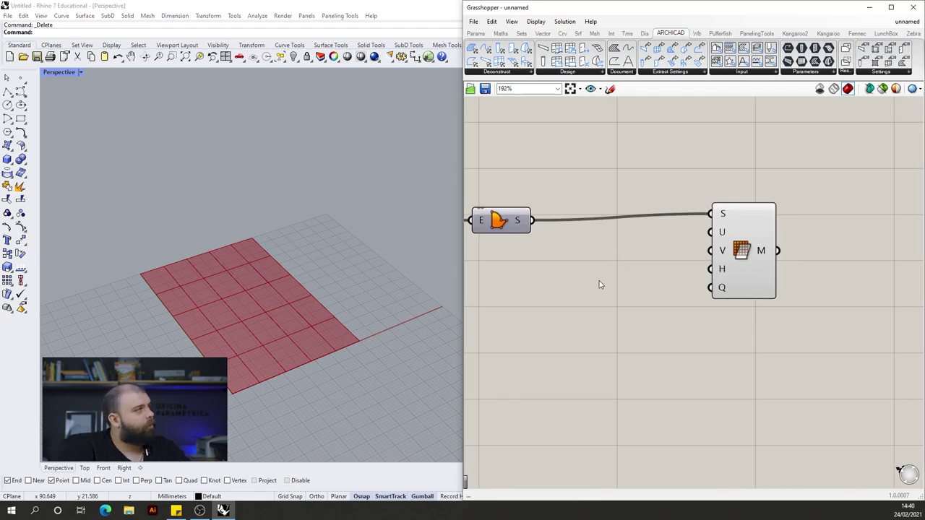
# Copy the slider set to 40 and place the duplicate beside the Mesh Surface component's inputs
pyautogui.scroll(-3, 734, 241)
pyautogui.scroll(-3, 731, 224)
pyautogui.scroll(5, 564, 233)
pyautogui.click(559, 222)
pyautogui.hotkey('ctrl', 'c')
pyautogui.hotkey('ctrl', 'v')
pyautogui.scroll(-3, 555, 225)
pyautogui.scroll(4, 872, 215)
pyautogui.moveTo(551, 227); pyautogui.dragTo(601, 261)
pyautogui.click(638, 235)
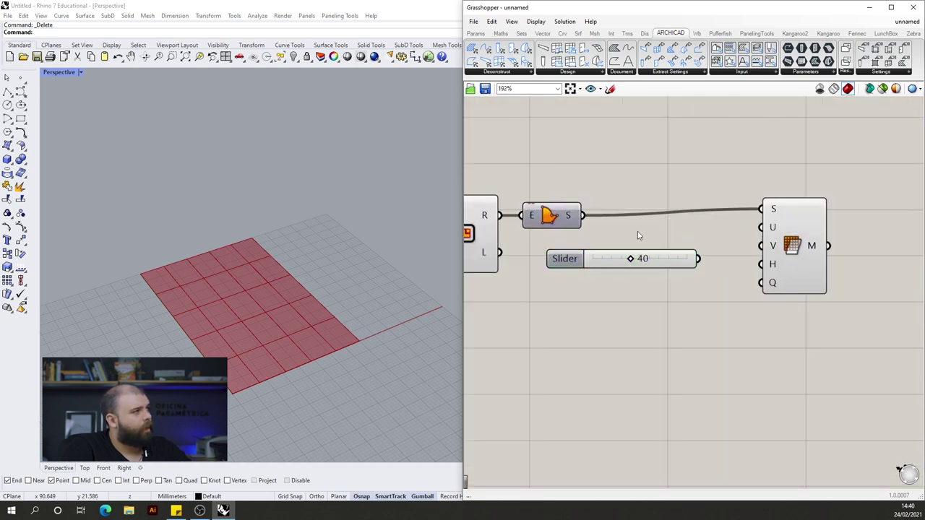
# Connect the duplicated slider to the Mesh Surface U and V inputs and set it to 25
pyautogui.moveTo(696, 258); pyautogui.dragTo(753, 253)
pyautogui.moveTo(216, 325); pyautogui.dragTo(317, 296, button='right')
pyautogui.scroll(-3, 316, 296)
pyautogui.scroll(4, 322, 307)
pyautogui.scroll(3, 640, 261)
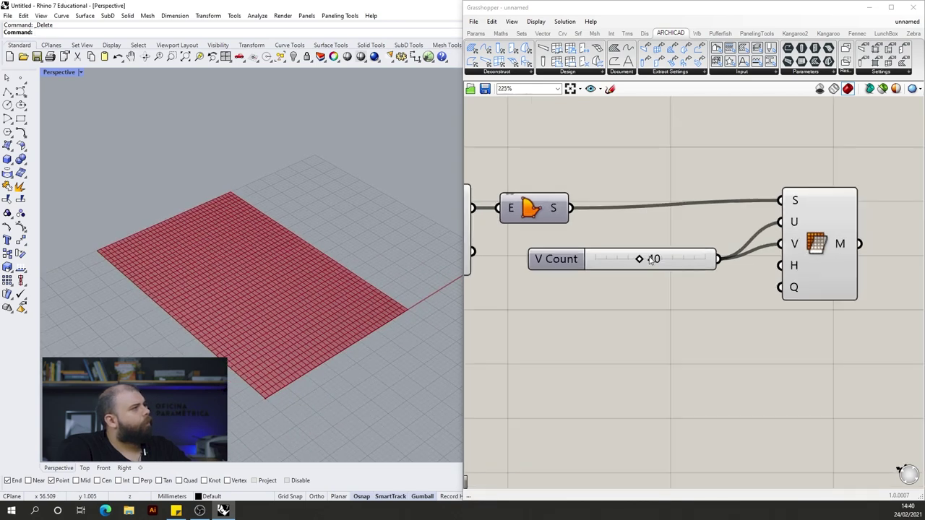
pyautogui.moveTo(639, 262); pyautogui.dragTo(621, 271)
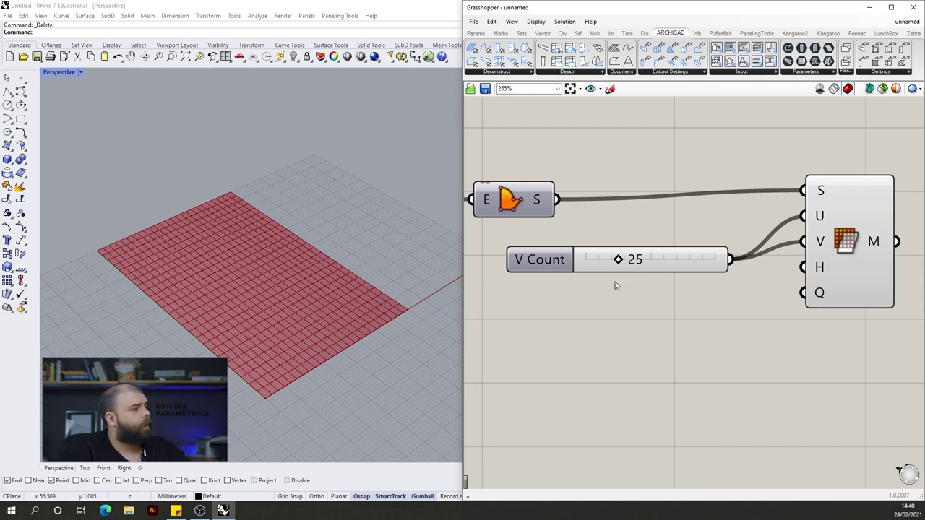
pyautogui.scroll(-4, 625, 284)
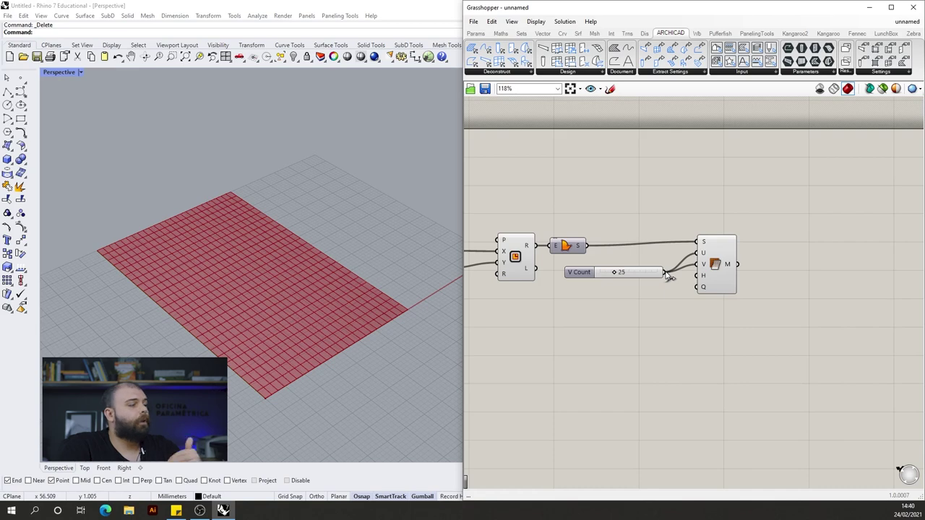
# Add a Kangaroo BouncySolver component and place it well clear of the Mesh Surface component on its output side
pyautogui.scroll(-3, 621, 293)
pyautogui.doubleClick(807, 281)
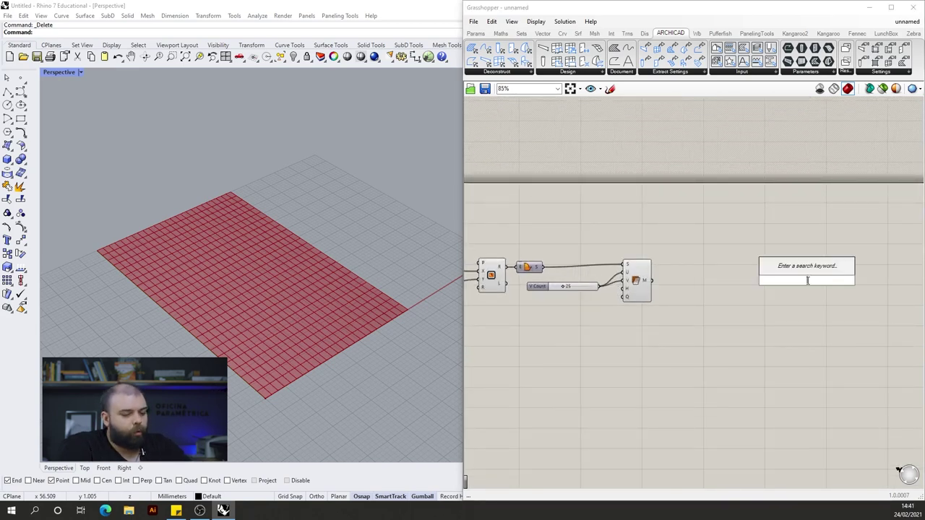
pyautogui.write('kangaroo')
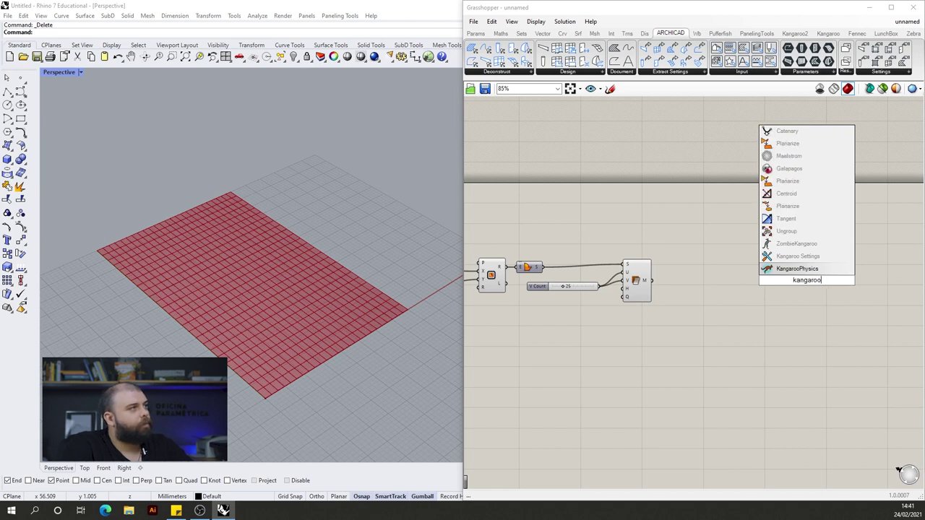
pyautogui.write(' bo')
pyautogui.write('y')
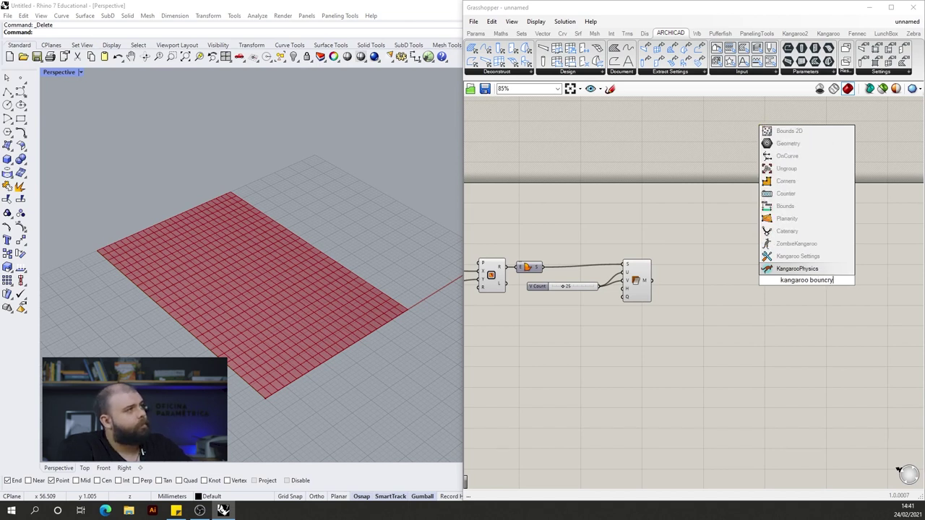
pyautogui.press('BackSpace')
pyautogui.press('BackSpace')
pyautogui.press('BackSpace')
pyautogui.press('BackSpace')
pyautogui.press('BackSpace')
pyautogui.press('BackSpace')
pyautogui.press('BackSpace')
pyautogui.press('BackSpace')
pyautogui.press('BackSpace')
pyautogui.press('BackSpace')
pyautogui.press('BackSpace')
pyautogui.press('BackSpace')
pyautogui.press('BackSpace')
pyautogui.press('BackSpace')
pyautogui.press('BackSpace')
pyautogui.press('BackSpace')
pyautogui.write('bouncy')
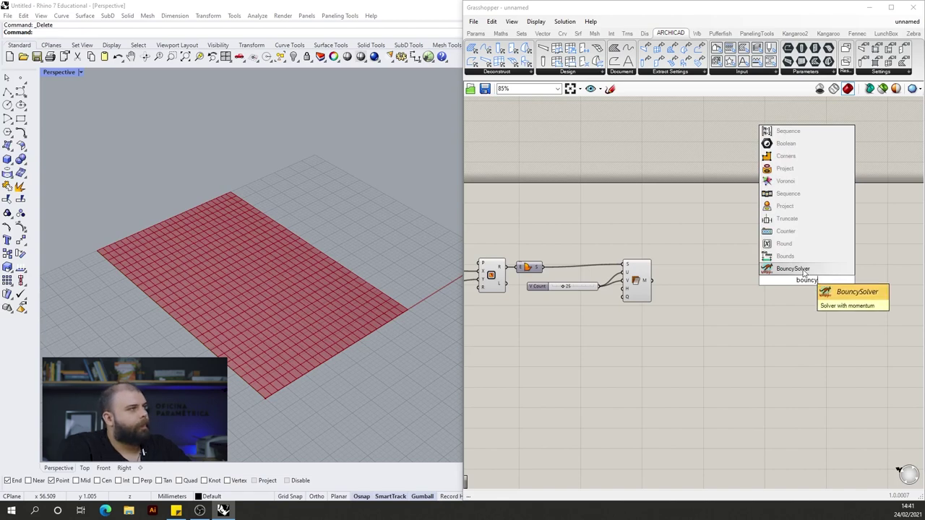
pyautogui.click(813, 268)
pyautogui.scroll(-2, 758, 297)
pyautogui.scroll(3, 763, 297)
pyautogui.moveTo(781, 292); pyautogui.dragTo(822, 296)
pyautogui.scroll(-2, 784, 292)
pyautogui.scroll(2, 849, 297)
pyautogui.scroll(1, 846, 297)
# Add a Boolean Toggle and connect it to the BouncySolver On input
pyautogui.click(697, 269)
pyautogui.scroll(-3, 629, 254)
pyautogui.scroll(3, 694, 267)
pyautogui.doubleClick(677, 268)
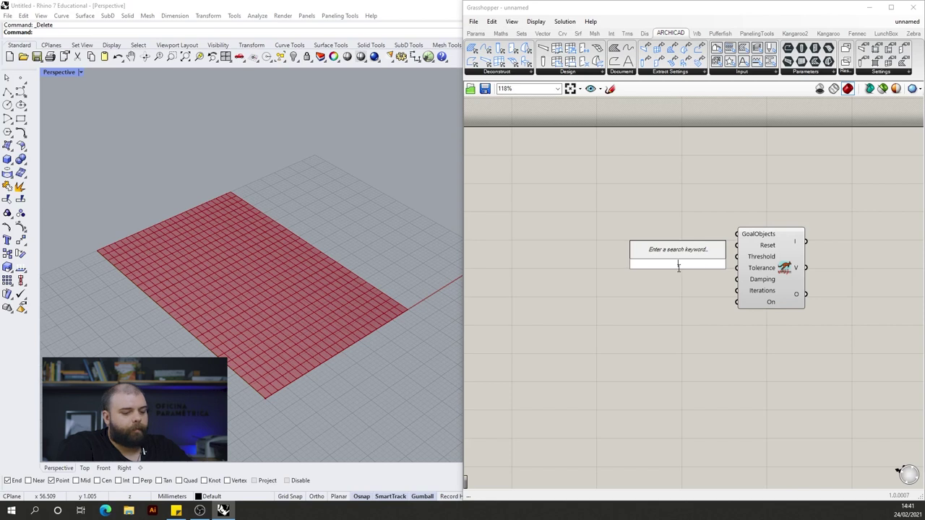
pyautogui.write('fals')
pyautogui.press('BackSpace')
pyautogui.press('BackSpace')
pyautogui.press('BackSpace')
pyautogui.press('BackSpace')
pyautogui.write('toggle')
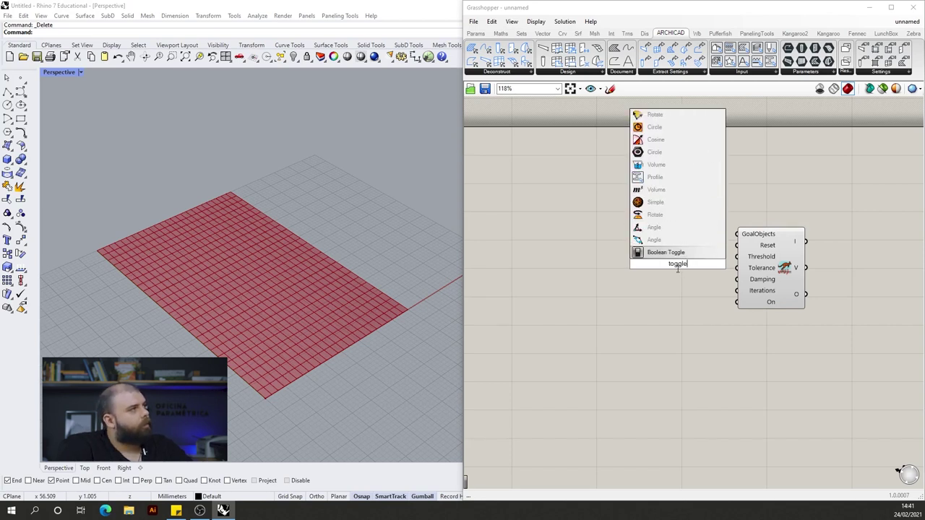
pyautogui.click(698, 252)
pyautogui.moveTo(669, 269); pyautogui.dragTo(738, 302)
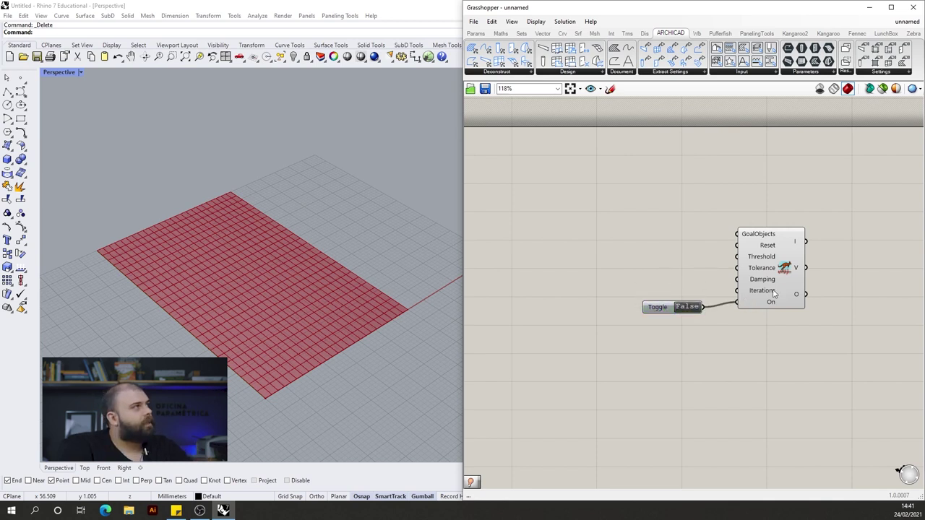
# Add a Button component, connect it to the BouncySolver Reset input and trigger it to test the reset
pyautogui.doubleClick(672, 209)
pyautogui.write('button')
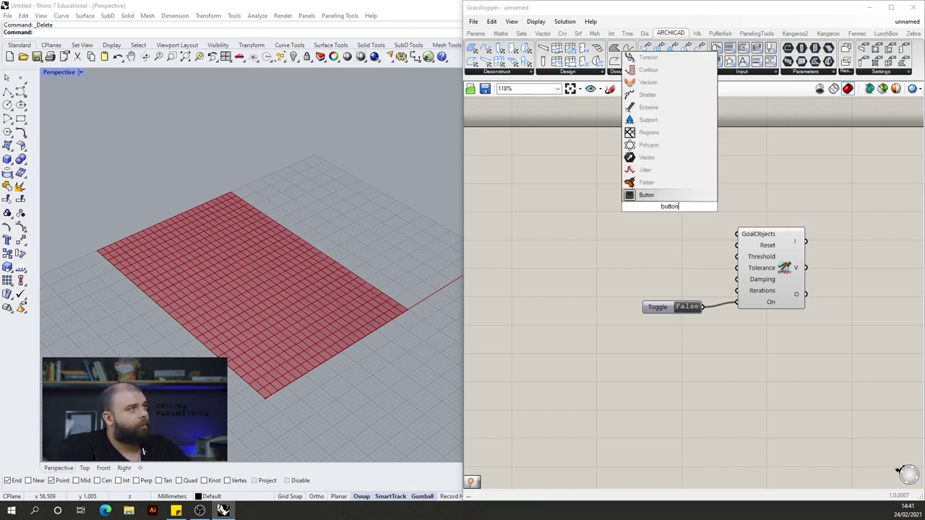
pyautogui.click(661, 195)
pyautogui.moveTo(655, 213); pyautogui.dragTo(736, 245)
pyautogui.click(690, 250)
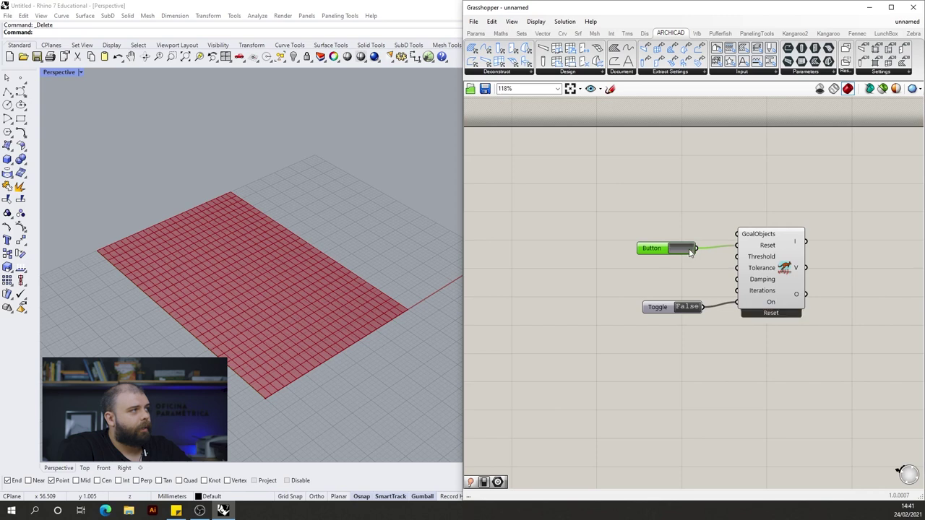
pyautogui.click(688, 251)
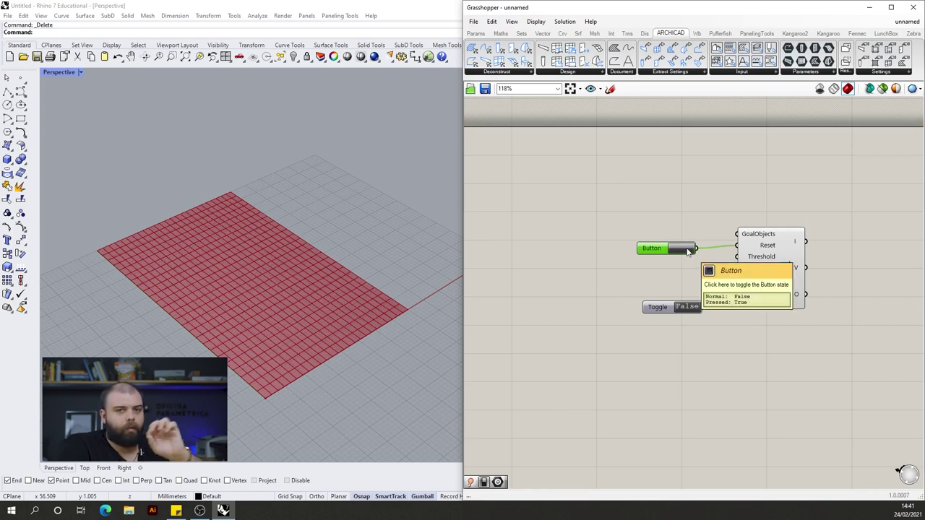
# Align the Button and the Toggle with their Reset and On inputs beside the BouncySolver
pyautogui.moveTo(654, 250); pyautogui.dragTo(668, 247)
pyautogui.click(691, 225)
pyautogui.moveTo(655, 309); pyautogui.dragTo(672, 304)
pyautogui.click(680, 238)
pyautogui.moveTo(678, 246); pyautogui.dragTo(688, 245)
pyautogui.click(687, 225)
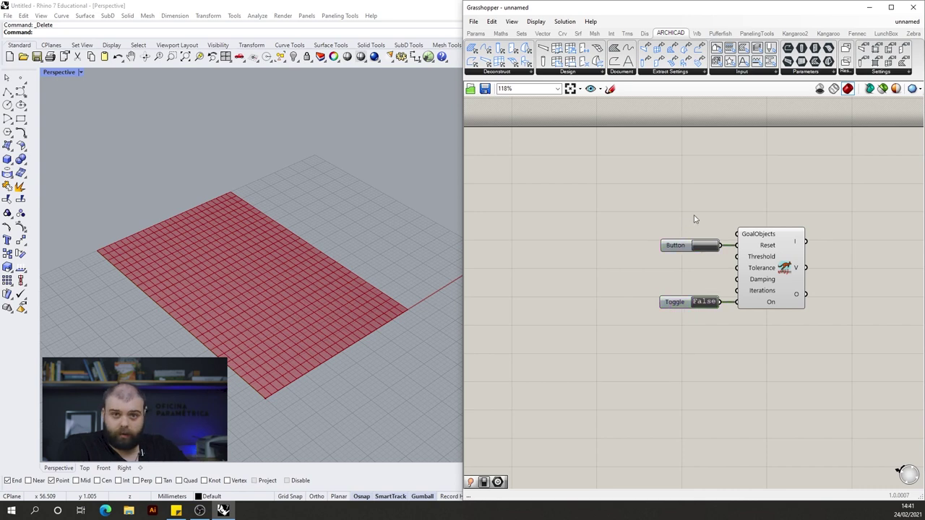
# Add a Show component, feed it the Mesh Surface M output, and connect its output to the BouncySolver GoalObjects input
pyautogui.scroll(-2, 805, 231)
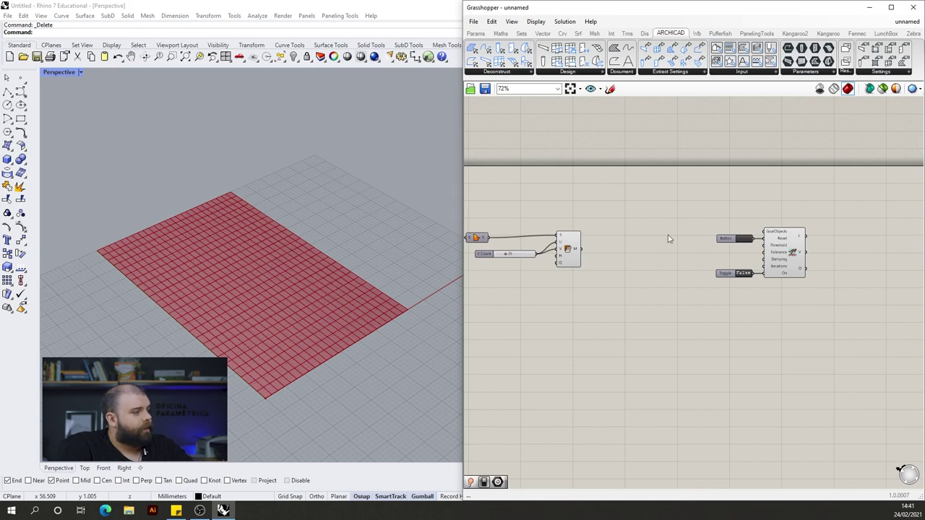
pyautogui.doubleClick(691, 211)
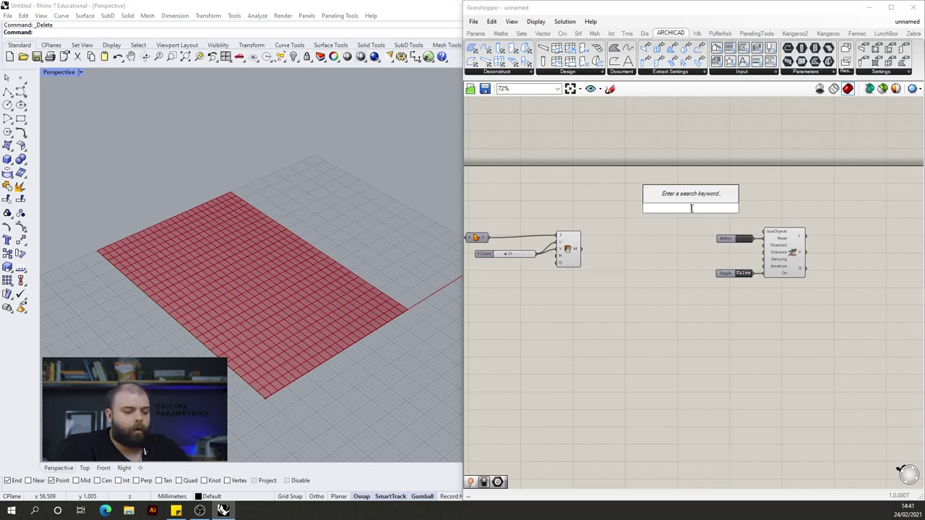
pyautogui.write('show')
pyautogui.press('Return')
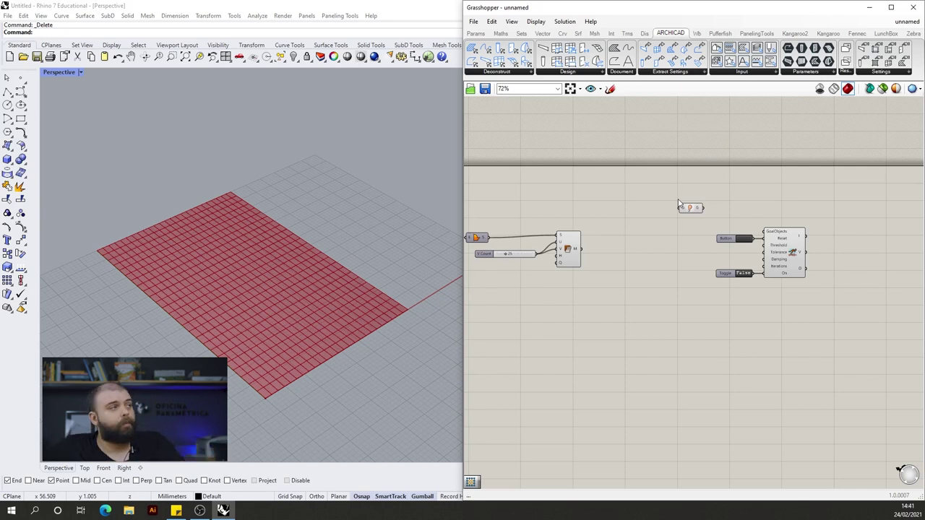
pyautogui.scroll(3, 724, 189)
pyautogui.moveTo(542, 273); pyautogui.dragTo(685, 223)
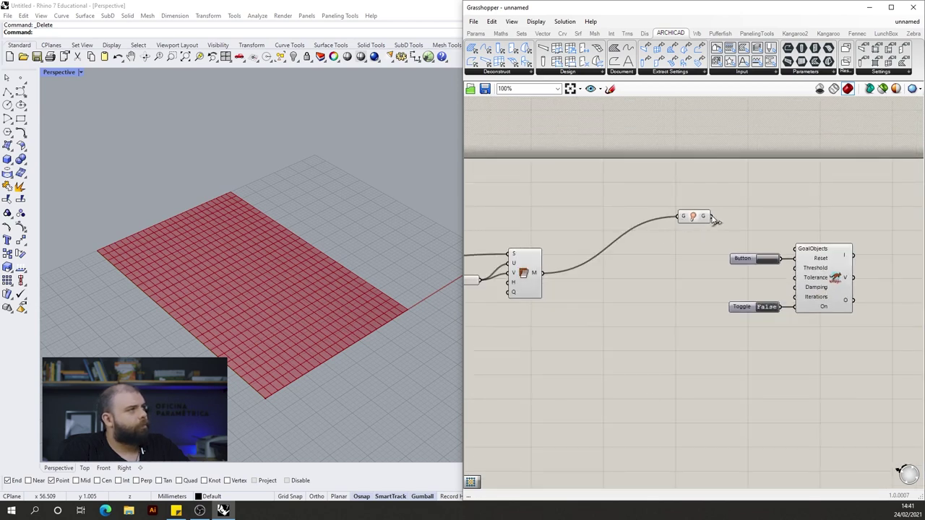
pyautogui.scroll(3, 695, 218)
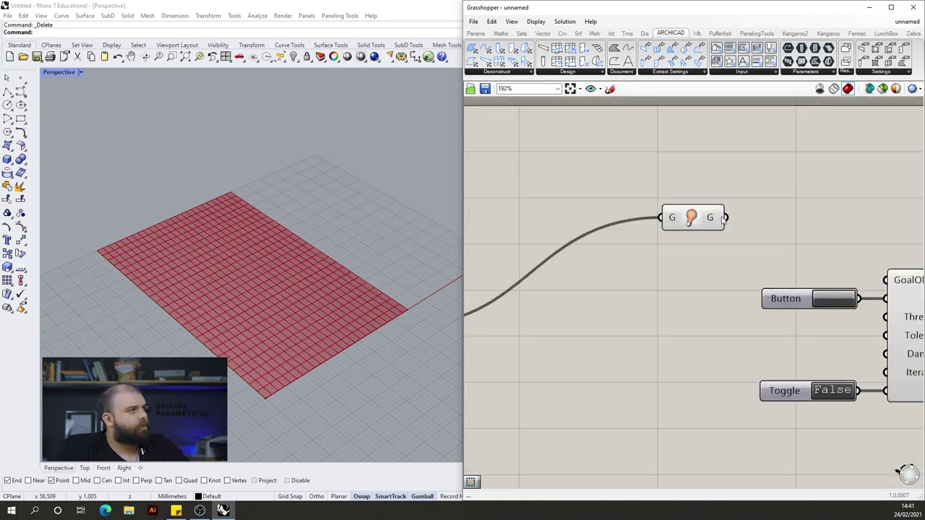
pyautogui.scroll(-3, 722, 218)
pyautogui.moveTo(725, 215); pyautogui.dragTo(860, 269)
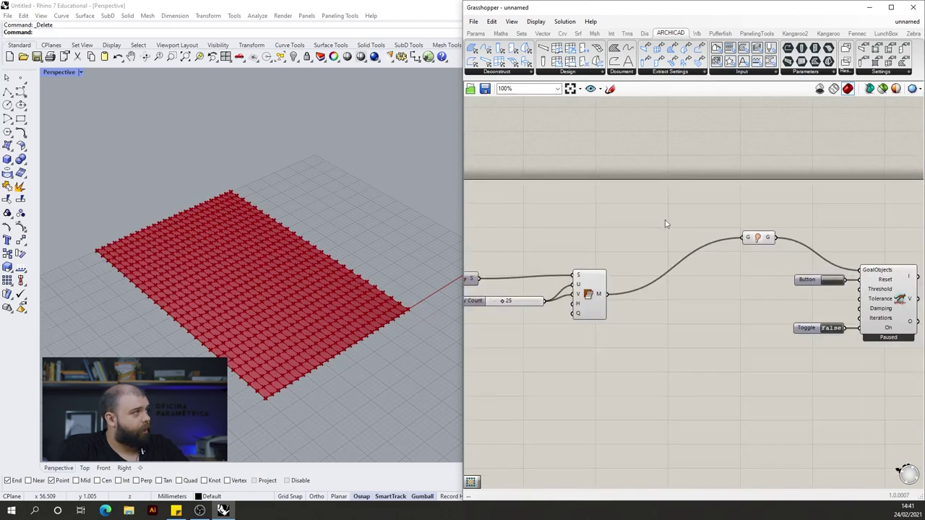
# Add a Bifocals component to label all components and park it outside the upper corner of the definition
pyautogui.doubleClick(660, 223)
pyautogui.write('bifocals')
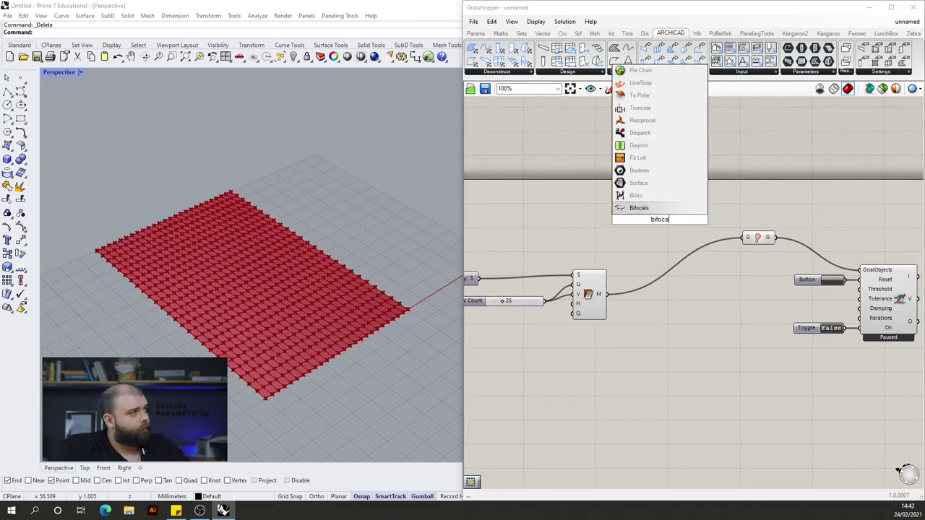
pyautogui.press('Return')
pyautogui.moveTo(664, 228); pyautogui.dragTo(507, 175)
pyautogui.scroll(-3, 762, 180)
pyautogui.scroll(-3, 800, 175)
pyautogui.scroll(3, 696, 170)
pyautogui.click(531, 171)
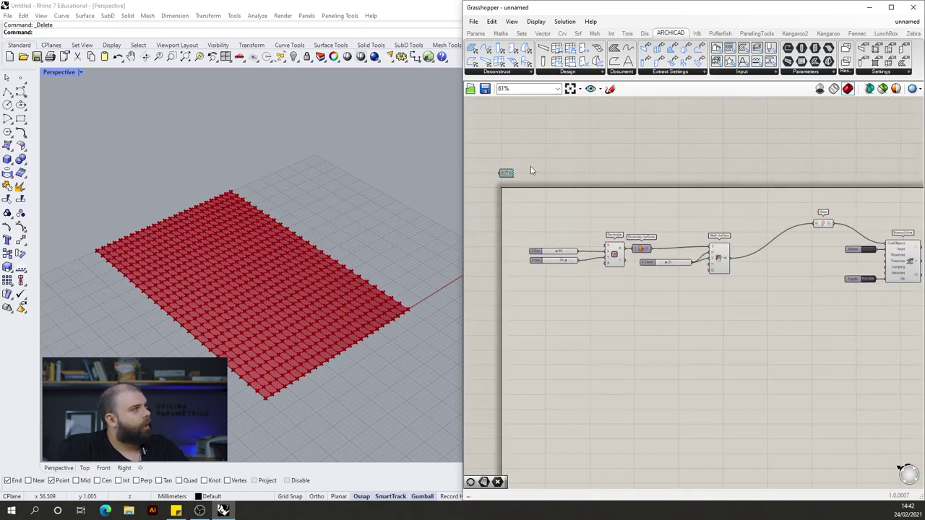
pyautogui.click(528, 190)
# Move the Show component higher on the canvas, keeping space between Mesh Surface and BouncySolver
pyautogui.scroll(5, 890, 224)
pyautogui.scroll(-2, 718, 228)
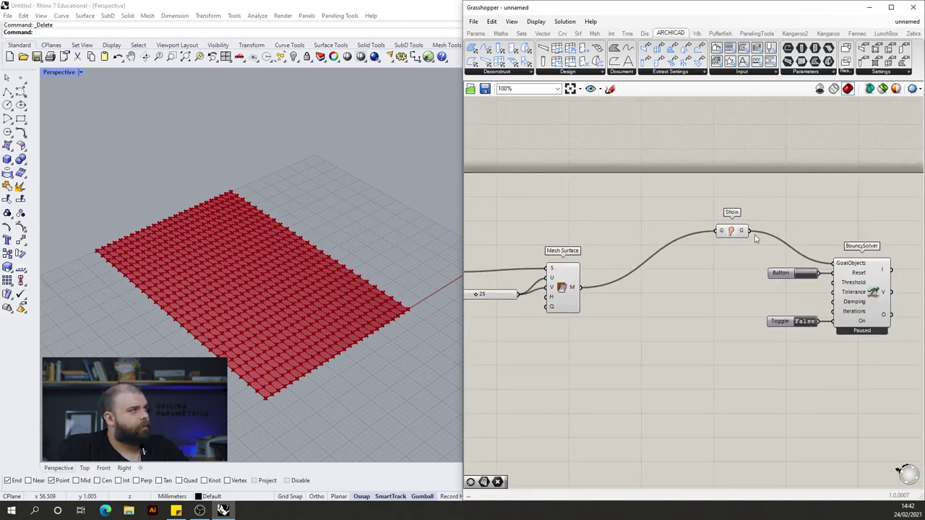
pyautogui.scroll(1, 758, 242)
pyautogui.moveTo(732, 233); pyautogui.dragTo(734, 209)
pyautogui.click(787, 199)
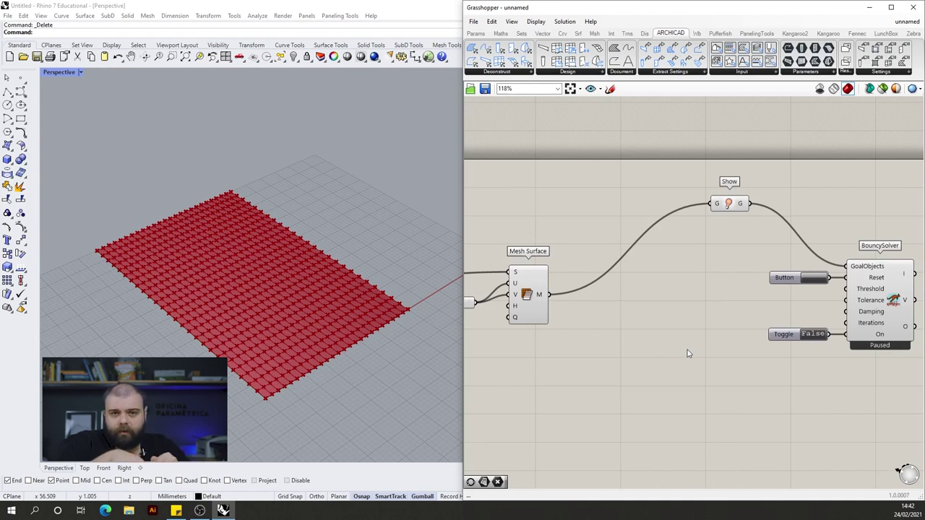
pyautogui.doubleClick(708, 342)
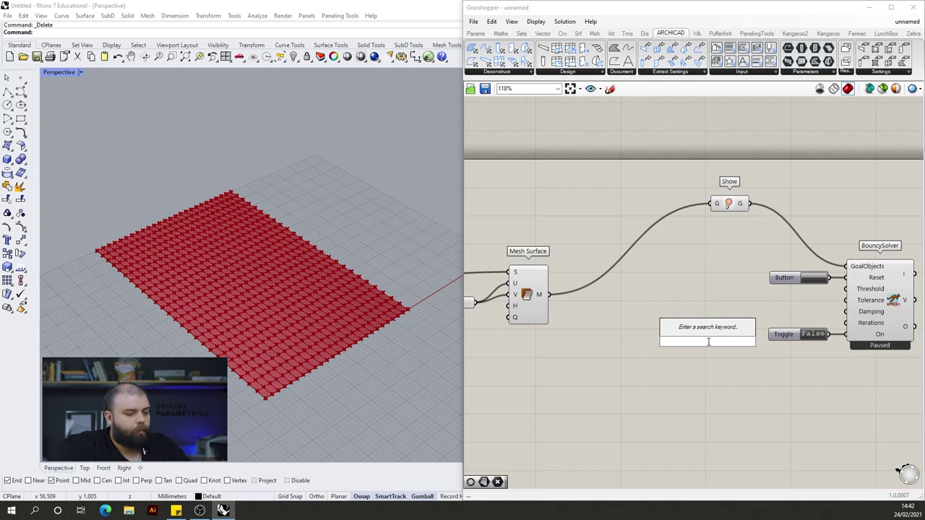
pyautogui.write('mesh len')
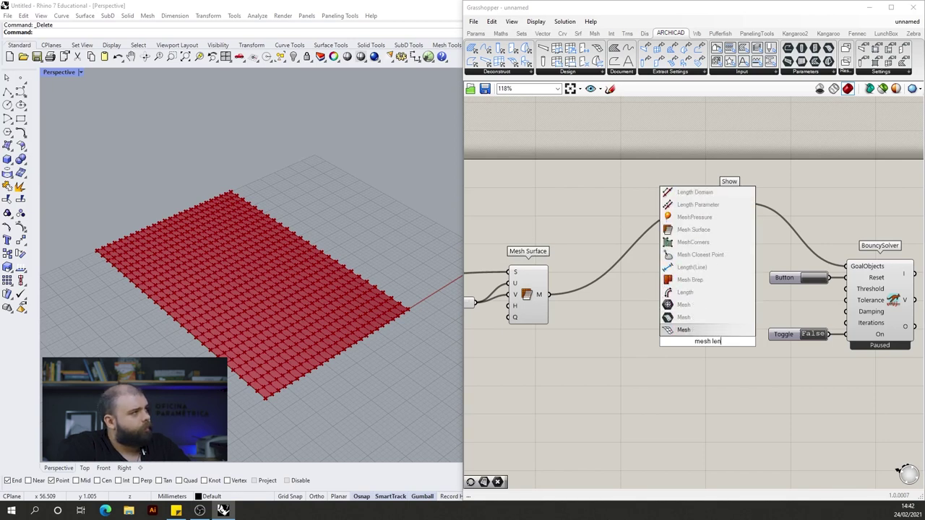
pyautogui.write('gth')
pyautogui.press('BackSpace')
pyautogui.press('BackSpace')
pyautogui.press('BackSpace')
pyautogui.press('BackSpace')
pyautogui.press('BackSpace')
pyautogui.press('BackSpace')
pyautogui.write('edges')
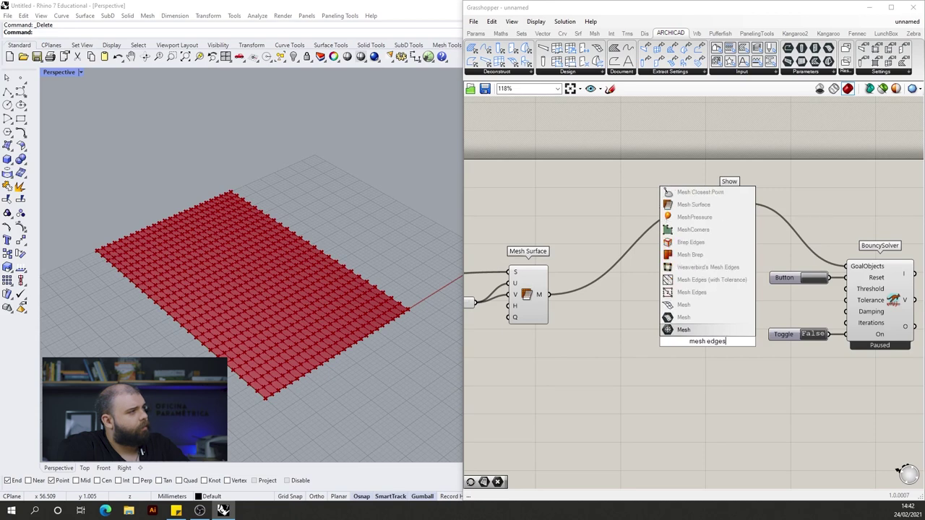
pyautogui.press('Escape')
# Find which plugin category holds the BouncySolver and add its EdgeLengths mesh goal below the Show component
pyautogui.scroll(-2, 728, 236)
pyautogui.scroll(2, 867, 267)
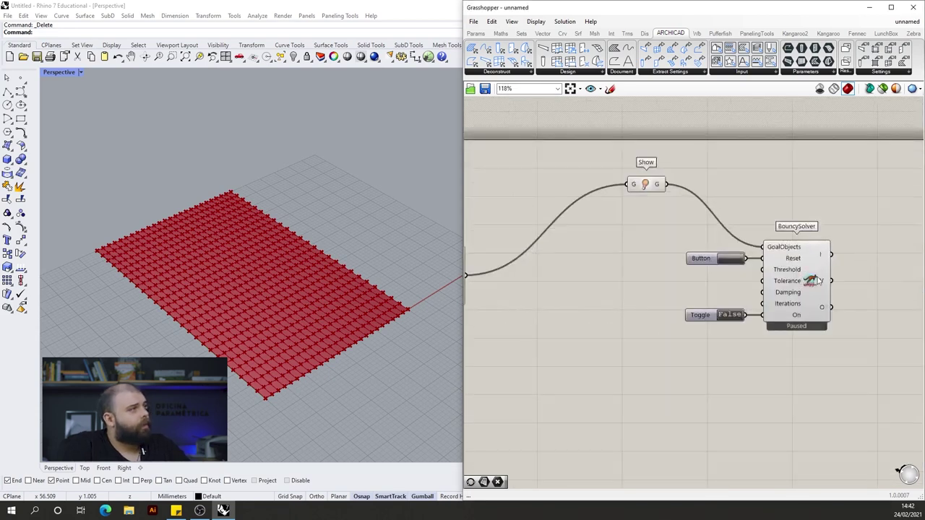
pyautogui.keyDown('ctrl'); pyautogui.keyDown('alt'); pyautogui.click(812, 285); pyautogui.keyUp('alt'); pyautogui.keyUp('ctrl')
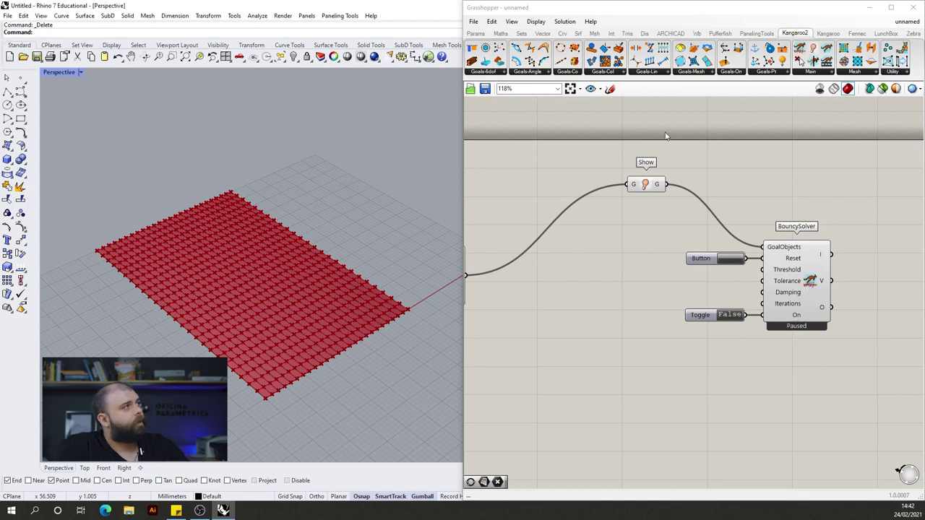
pyautogui.click(689, 72)
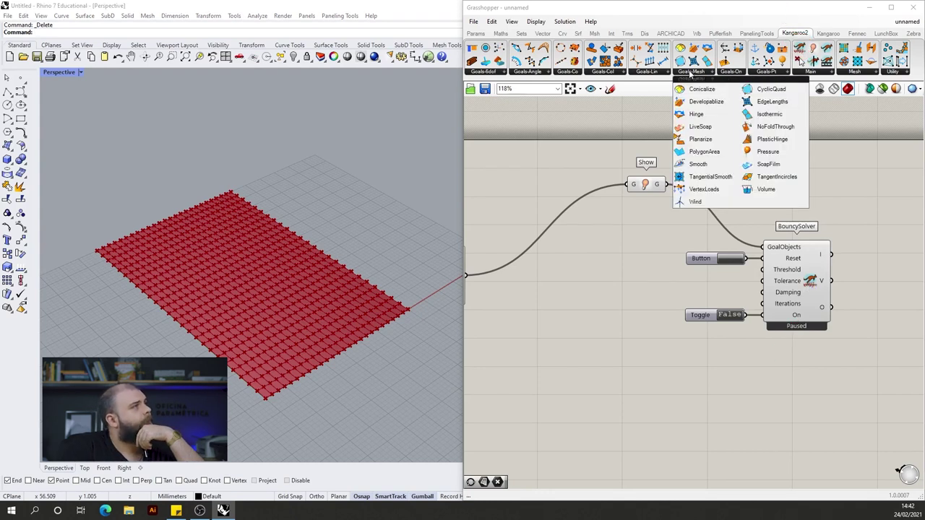
pyautogui.click(767, 105)
pyautogui.click(619, 270)
# Tidy the layout by shifting Show and Mesh Surface slightly and placing EdgeLengths directly beneath Show
pyautogui.moveTo(648, 188); pyautogui.dragTo(635, 184)
pyautogui.click(690, 174)
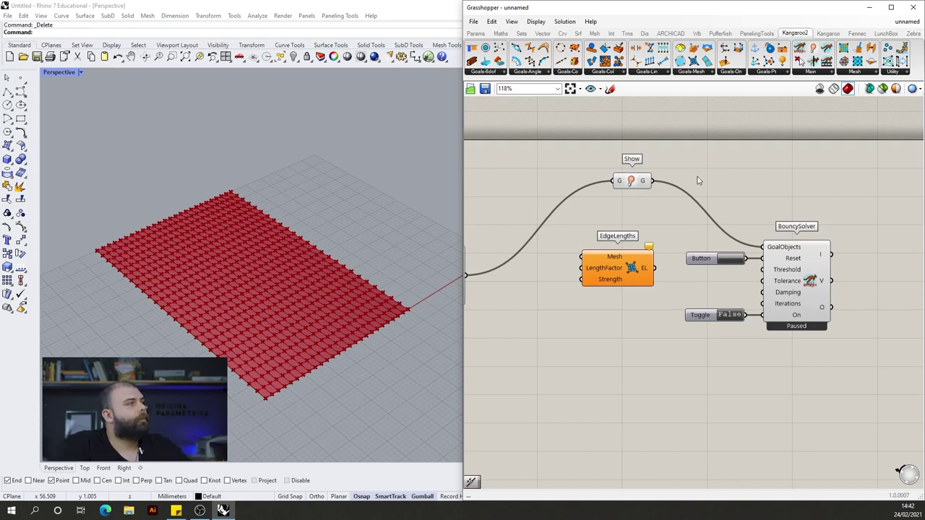
pyautogui.scroll(-3, 692, 173)
pyautogui.scroll(2, 642, 232)
pyautogui.moveTo(546, 266); pyautogui.dragTo(550, 259)
pyautogui.click(582, 200)
pyautogui.moveTo(700, 266); pyautogui.dragTo(713, 246)
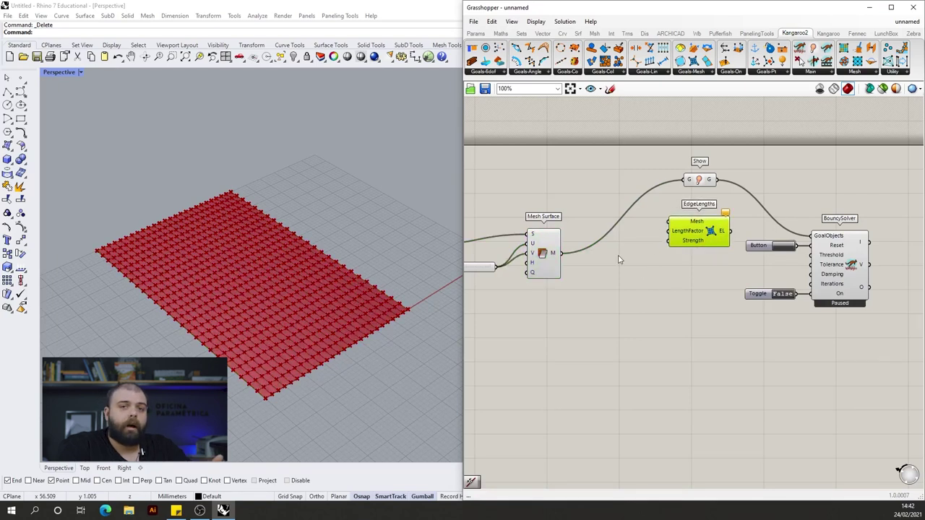
# Connect the Mesh Surface M output to the EdgeLengths Mesh input and nudge EdgeLengths closer to Show
pyautogui.moveTo(562, 252); pyautogui.dragTo(669, 221)
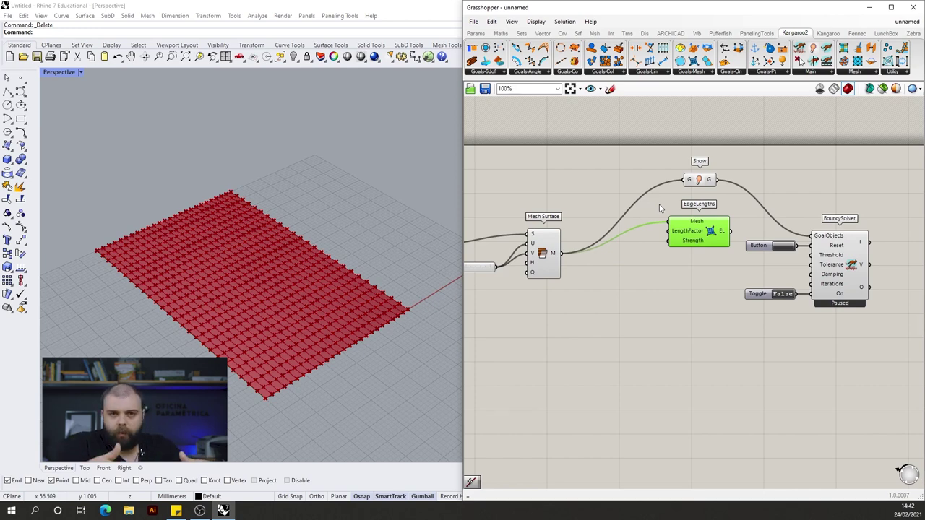
pyautogui.moveTo(864, 215); pyautogui.dragTo(793, 215, button='right')
pyautogui.scroll(1, 792, 215)
pyautogui.click(547, 247)
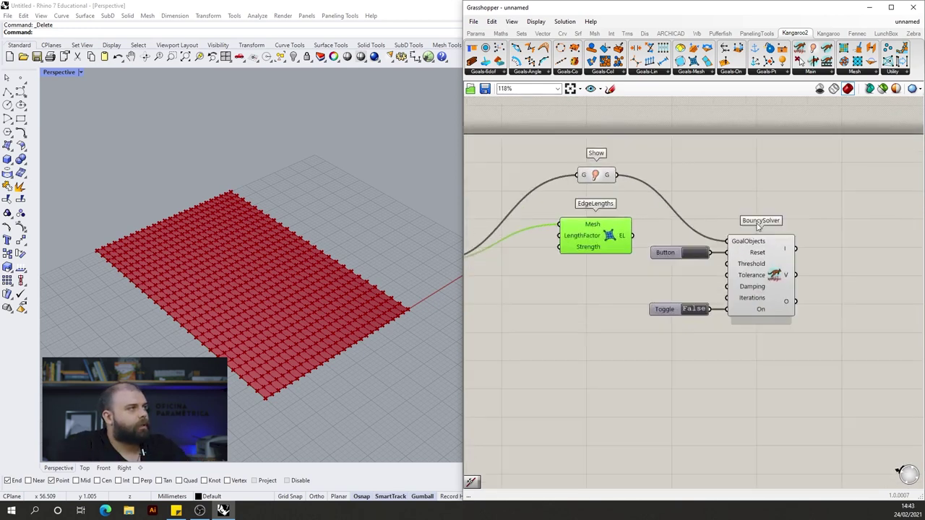
pyautogui.moveTo(576, 242); pyautogui.dragTo(575, 238)
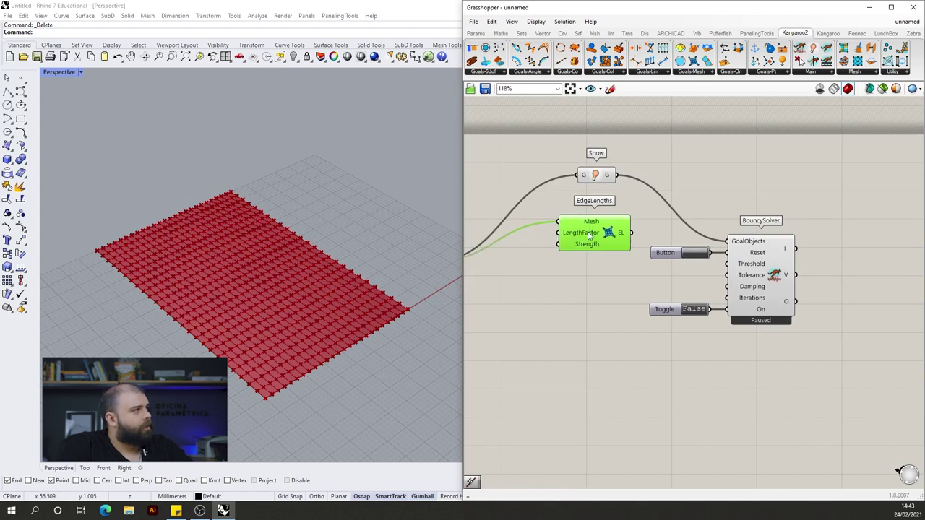
# Add a number slider ranging from 0 to 2.00 and place it beside the EdgeLengths LengthFactor input
pyautogui.moveTo(591, 234)
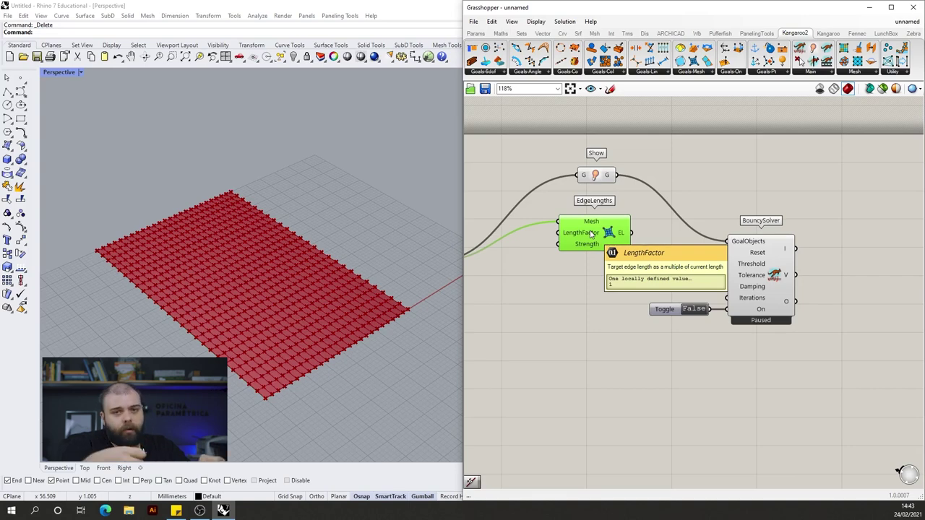
pyautogui.scroll(-2, 737, 275)
pyautogui.scroll(-1, 736, 274)
pyautogui.scroll(5, 623, 233)
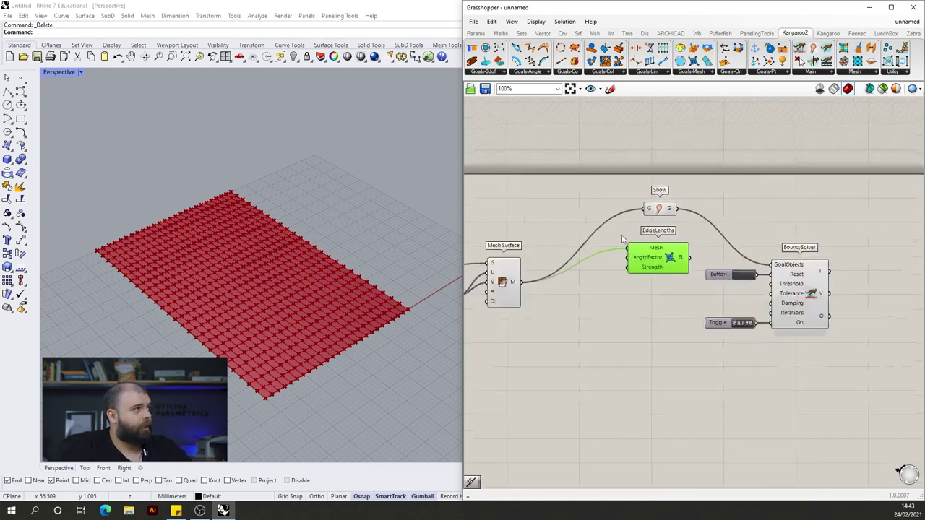
pyautogui.doubleClick(562, 331)
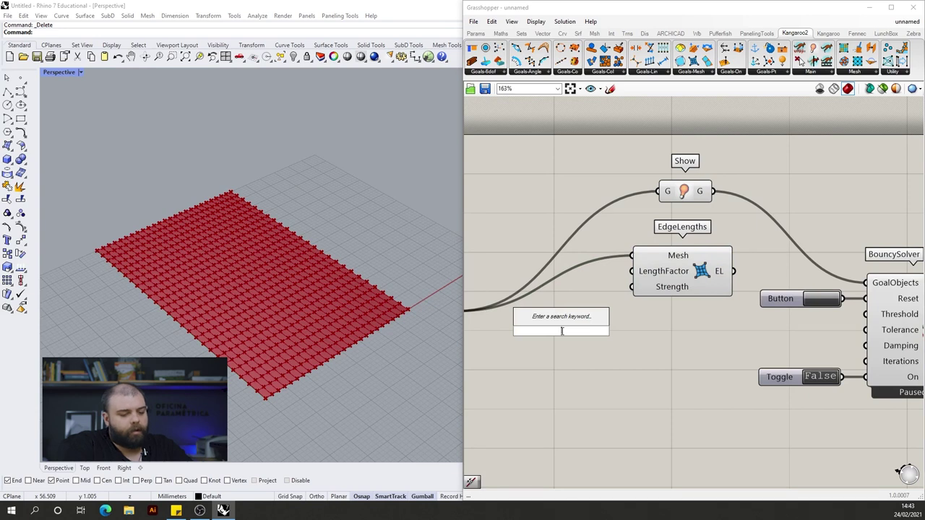
pyautogui.write('0<2.0')
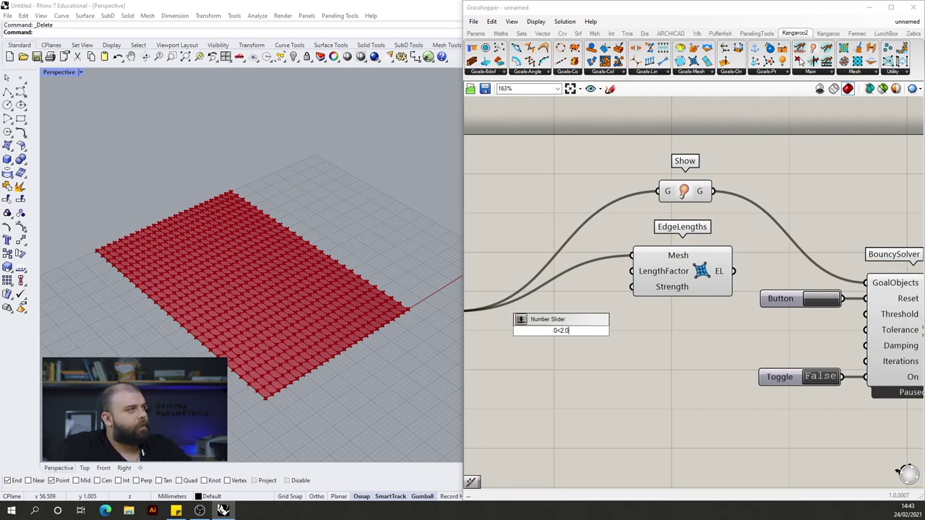
pyautogui.write('0')
pyautogui.press('Return')
pyautogui.moveTo(578, 328); pyautogui.dragTo(611, 287)
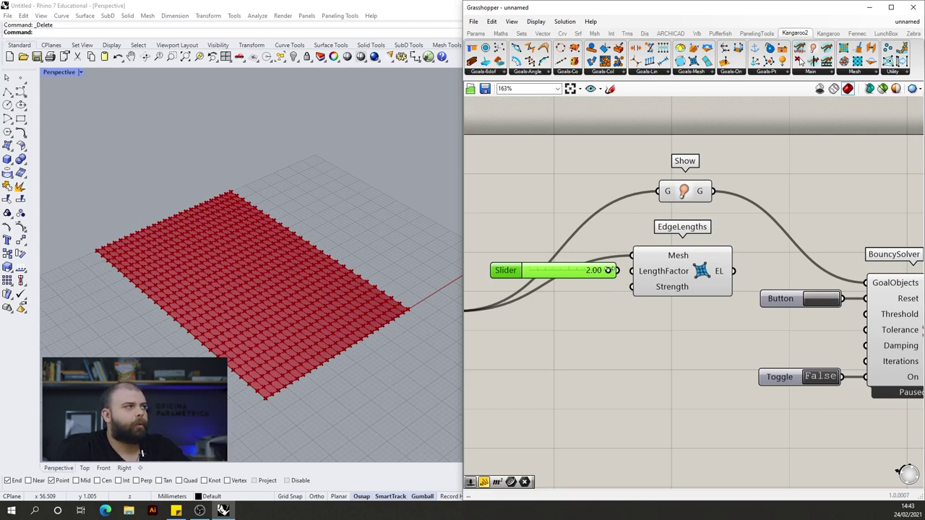
# Set the slider to 0.85 and connect it to the EdgeLengths LengthFactor input
pyautogui.moveTo(609, 273); pyautogui.dragTo(564, 280)
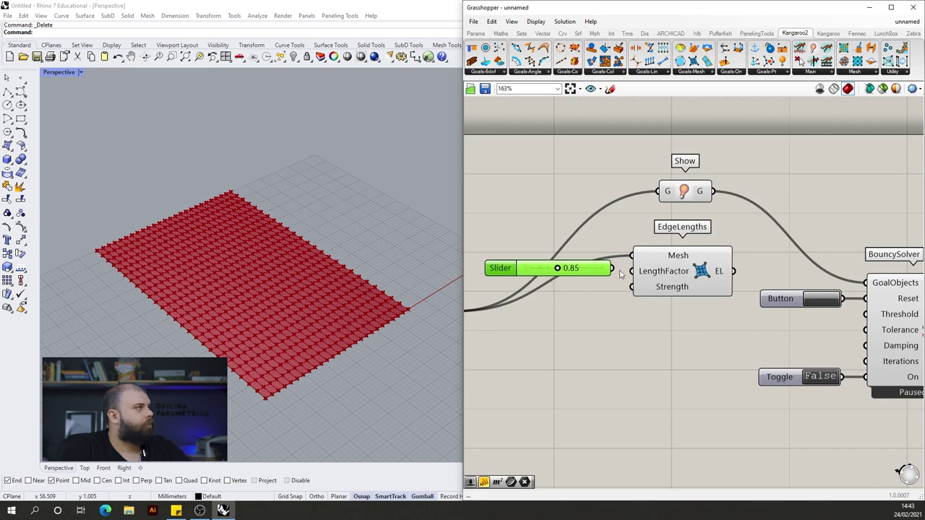
pyautogui.scroll(-2, 550, 276)
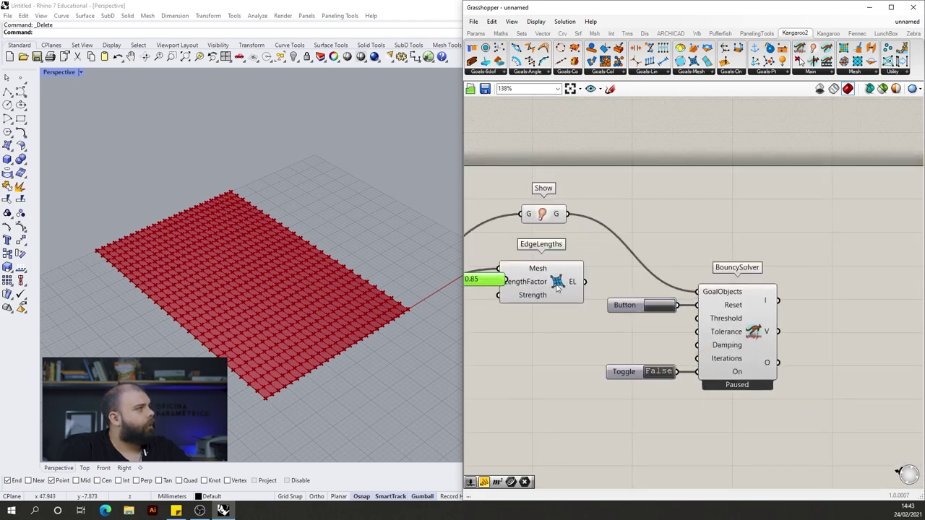
pyautogui.scroll(-2, 671, 288)
# Move BouncySolver with its Button and Toggle farther away from the goals, and add the EdgeLengths EL output to GoalObjects
pyautogui.moveTo(731, 367); pyautogui.dragTo(628, 265)
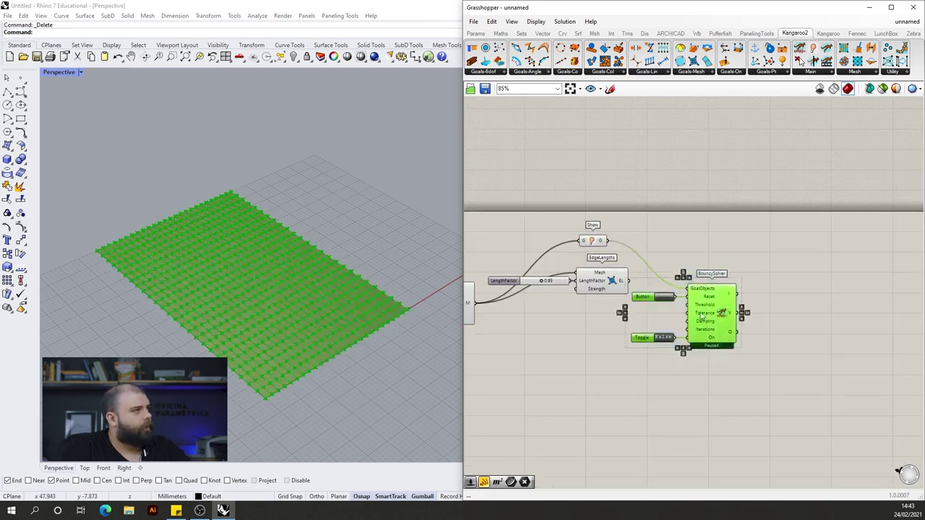
pyautogui.scroll(-4, 578, 311)
pyautogui.moveTo(627, 308); pyautogui.dragTo(714, 308)
pyautogui.scroll(2, 724, 305)
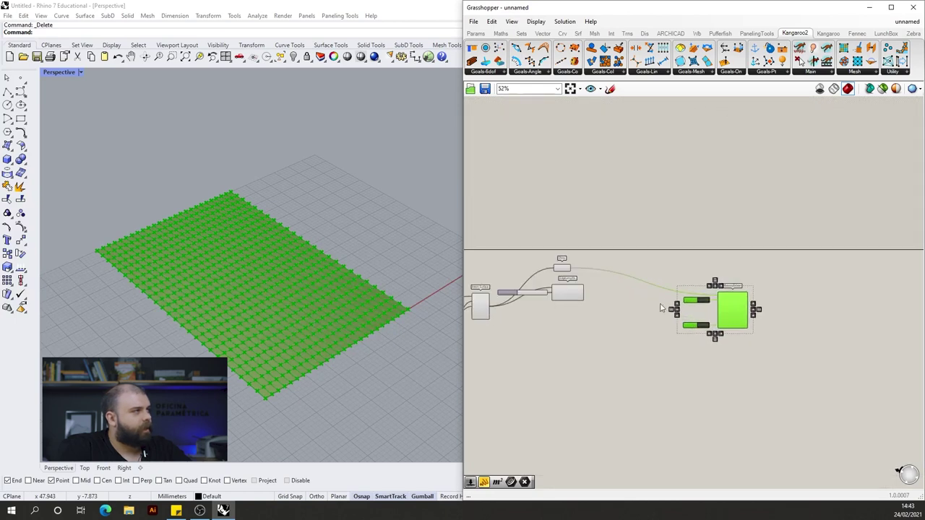
pyautogui.scroll(3, 623, 302)
pyautogui.click(678, 293)
pyautogui.scroll(-2, 764, 268)
pyautogui.scroll(2, 713, 275)
pyautogui.click(567, 291)
pyautogui.click(645, 289)
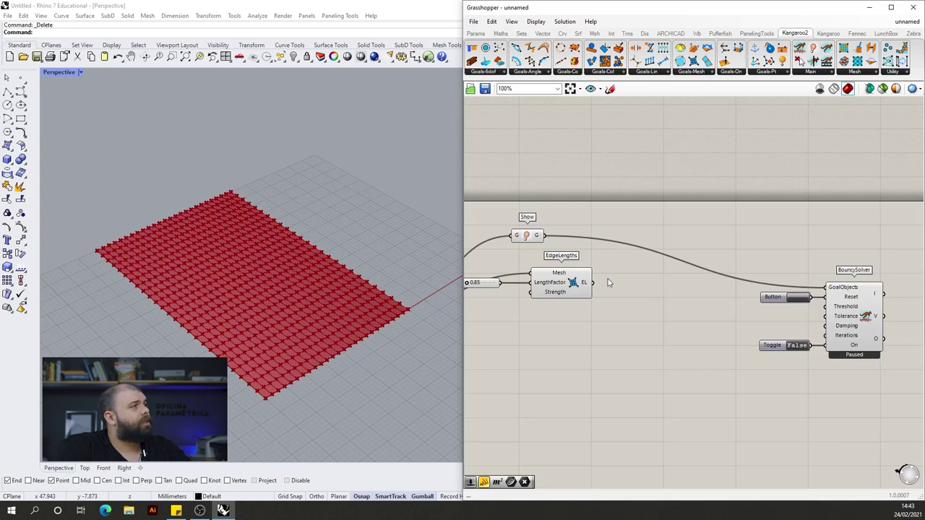
pyautogui.moveTo(594, 282); pyautogui.dragTo(825, 287)
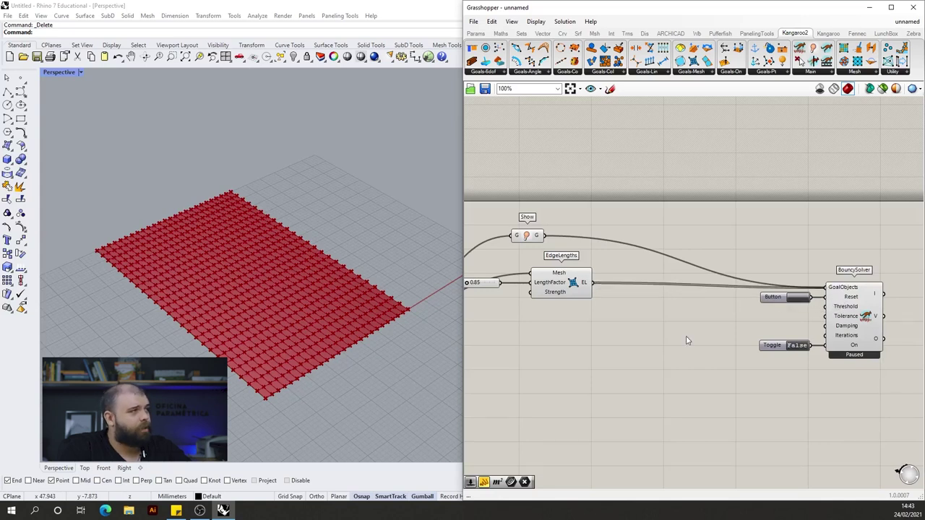
# Add a Merge component on the canvas between EdgeLengths and BouncySolver
pyautogui.doubleClick(643, 346)
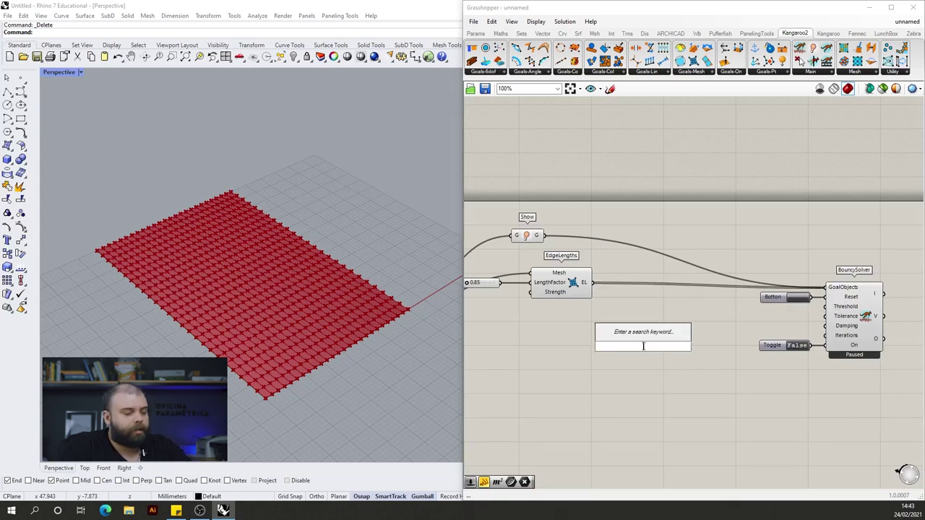
pyautogui.write('merge')
pyautogui.click(665, 353)
pyautogui.moveTo(653, 347); pyautogui.dragTo(695, 281)
pyautogui.click(594, 240)
# Route the goals through Merge, with Show into D1, EdgeLengths into D2 and the R output into BouncySolver's GoalObjects
pyautogui.moveTo(544, 235); pyautogui.dragTo(671, 276)
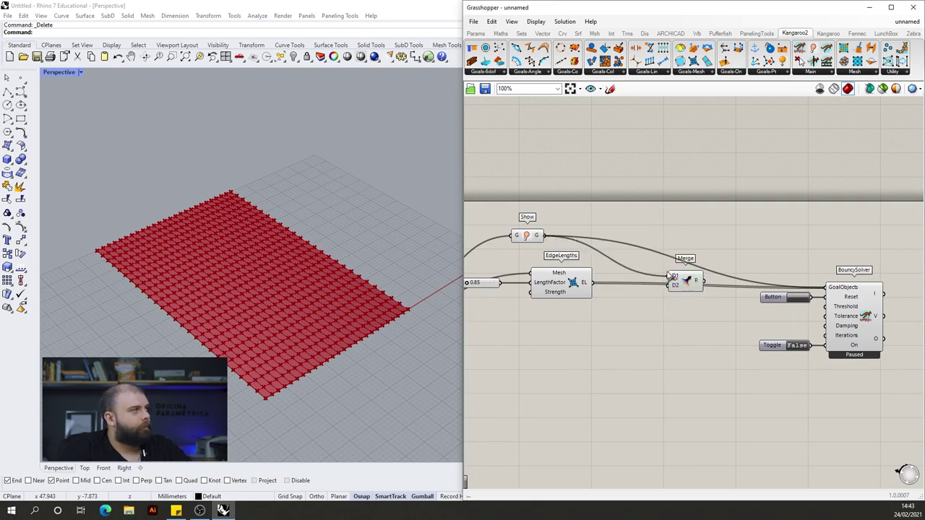
pyautogui.moveTo(597, 288); pyautogui.dragTo(825, 287)
pyautogui.moveTo(686, 290); pyautogui.dragTo(672, 291)
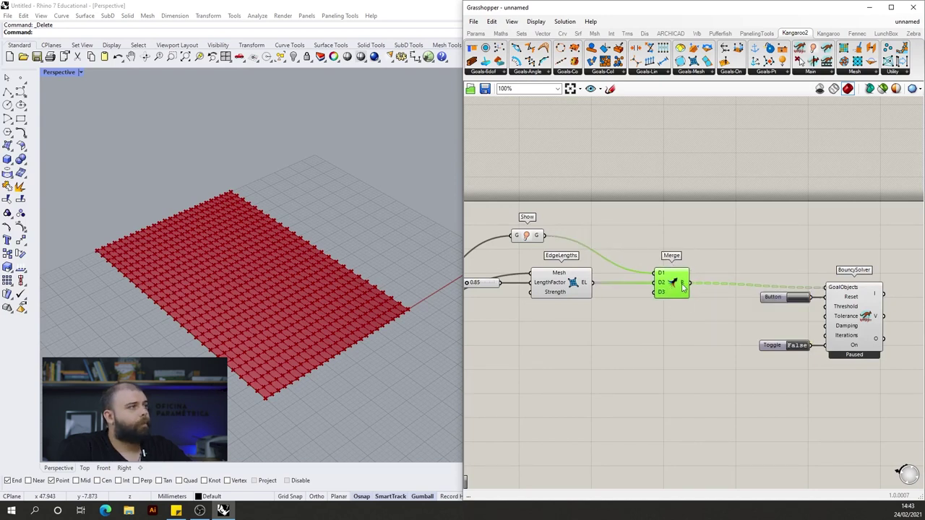
# Flatten the Merge R output and extend the component to seven inputs, D1 to D7
pyautogui.rightClick(682, 285)
pyautogui.click(705, 333)
pyautogui.scroll(-2, 728, 254)
pyautogui.scroll(5, 681, 292)
pyautogui.scroll(4, 739, 236)
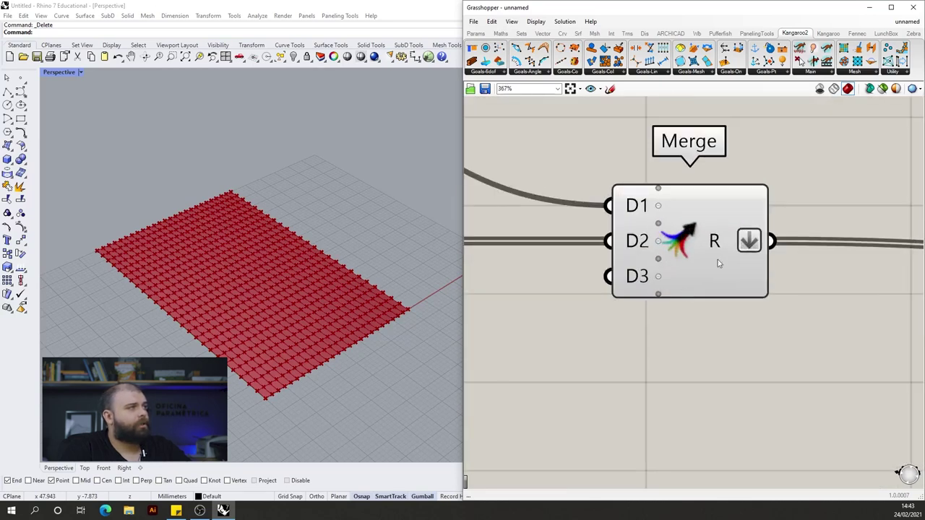
pyautogui.click(661, 296)
pyautogui.click(657, 294)
pyautogui.click(658, 312)
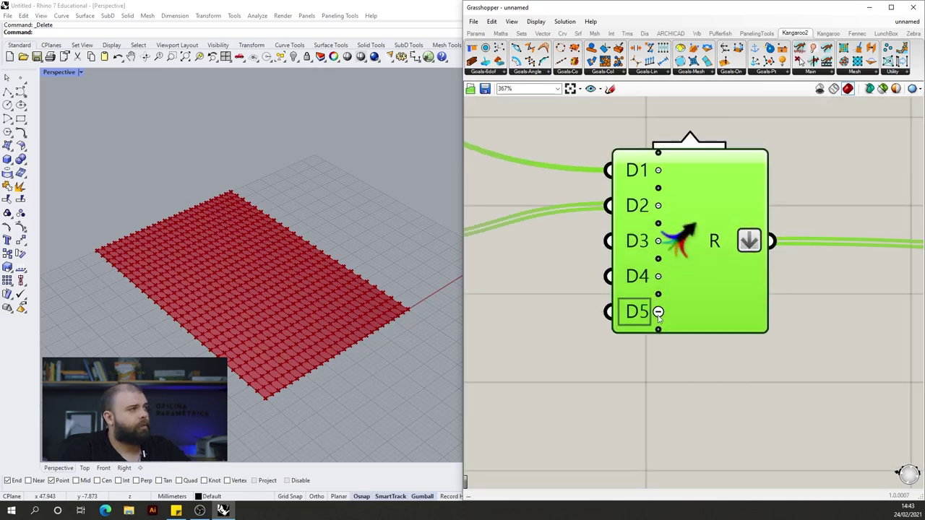
pyautogui.click(657, 329)
pyautogui.click(657, 346)
pyautogui.moveTo(681, 322); pyautogui.dragTo(679, 357)
pyautogui.click(817, 372)
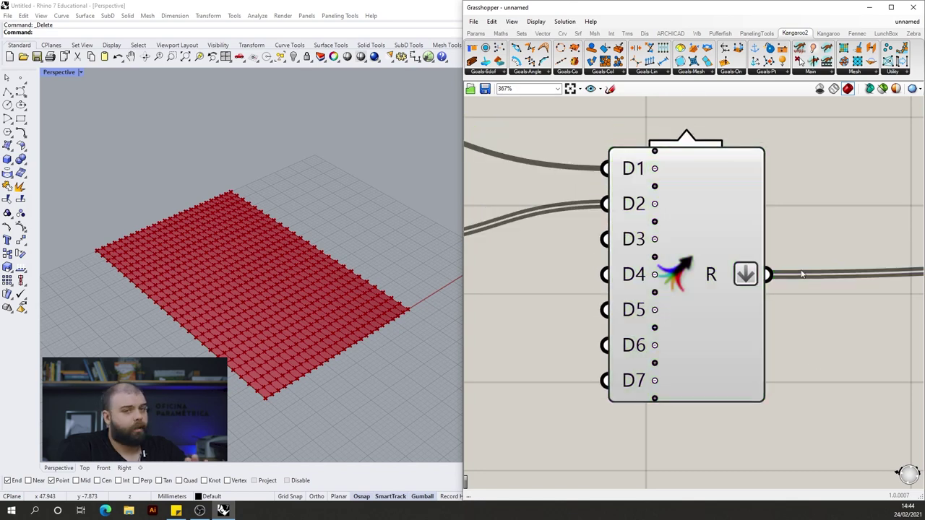
# Examine the mesh and its corners from different distances and angles in Rhino's Perspective viewport
pyautogui.scroll(-6, 799, 282)
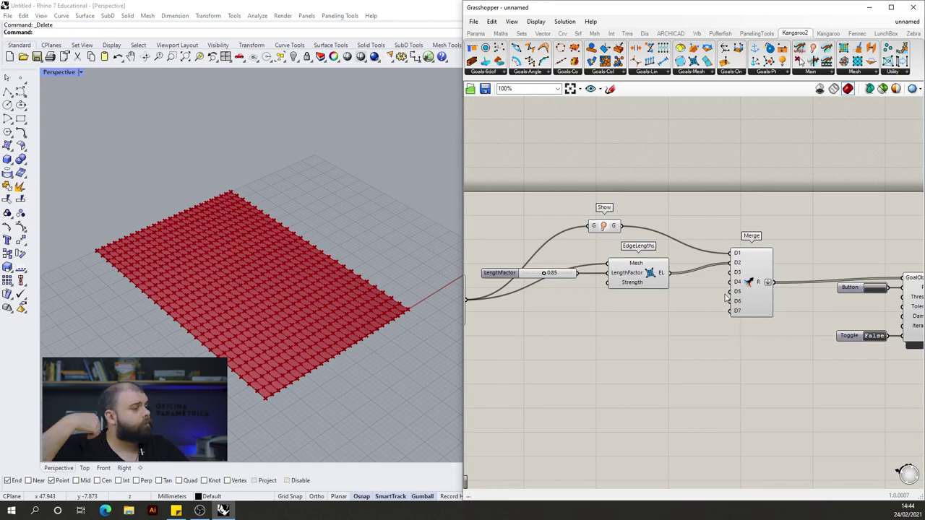
pyautogui.scroll(-3, 726, 298)
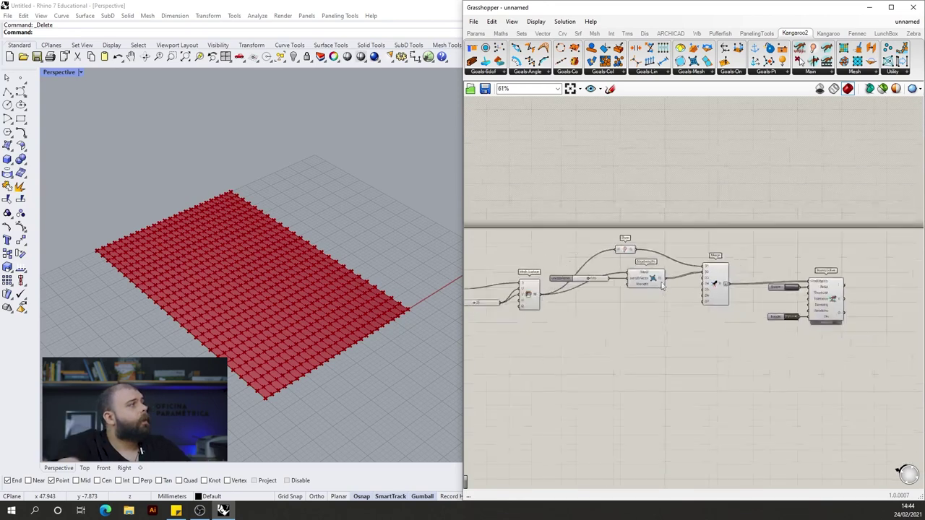
pyautogui.scroll(-2, 344, 285)
pyautogui.scroll(5, 367, 283)
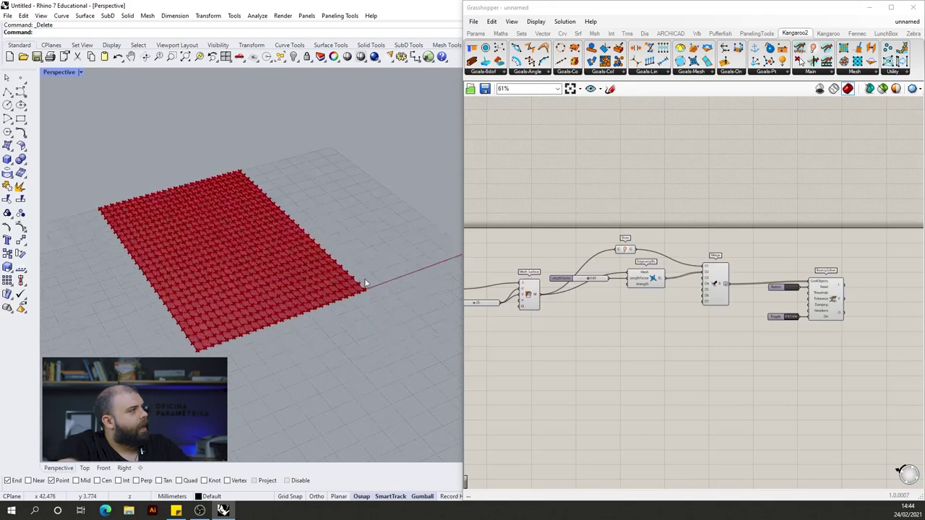
pyautogui.scroll(-6, 369, 303)
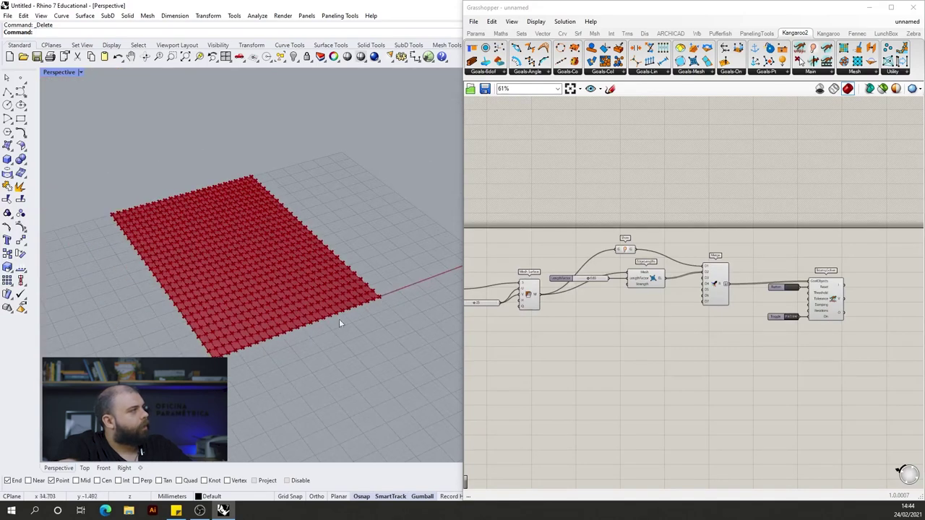
pyautogui.scroll(6, 221, 346)
pyautogui.scroll(-12, 328, 356)
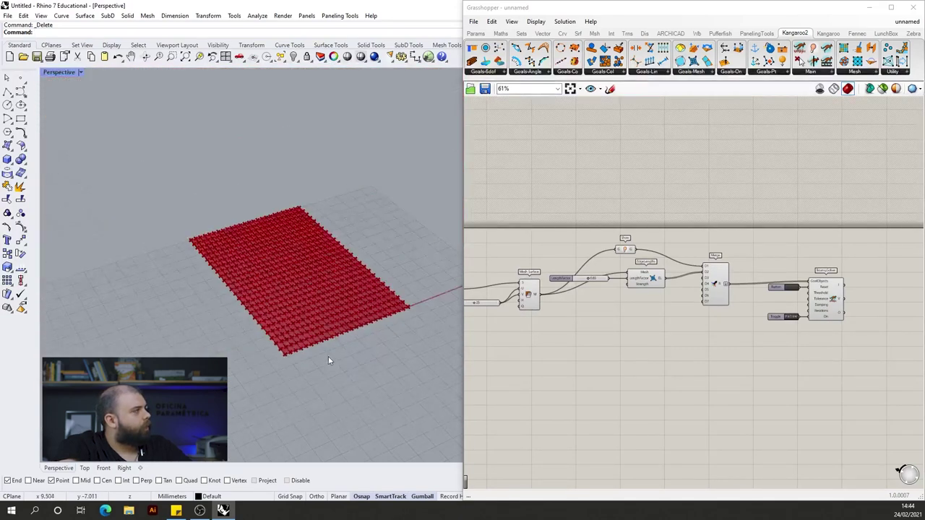
pyautogui.scroll(10, 258, 274)
pyautogui.scroll(-4, 180, 294)
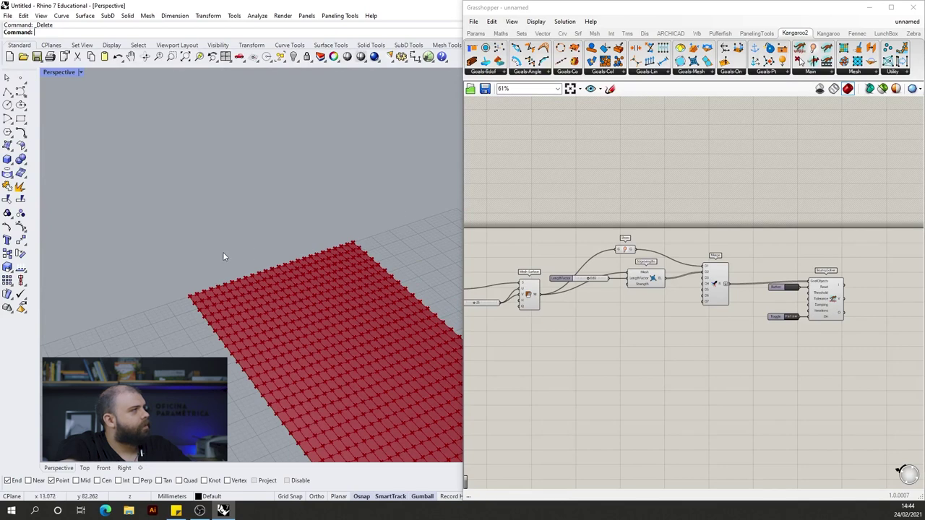
pyautogui.scroll(-5, 229, 254)
pyautogui.moveTo(373, 342)
pyautogui.mouseDown(button='right')
pyautogui.moveTo(234, 304)
pyautogui.moveTo(367, 359)
pyautogui.mouseUp(button='right')
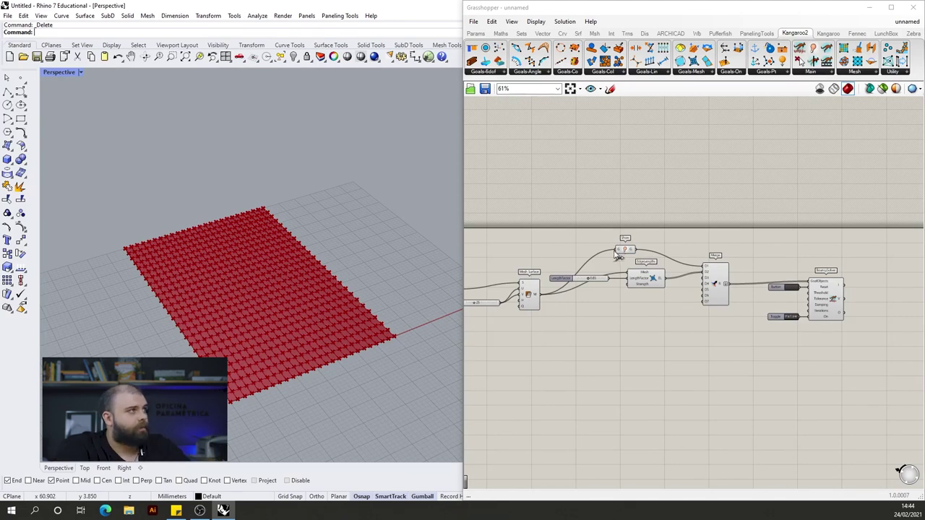
# Add the Kangaroo2 MeshCorners component that extracts corners sharper than an angle, placing it below EdgeLengths
pyautogui.scroll(3, 619, 251)
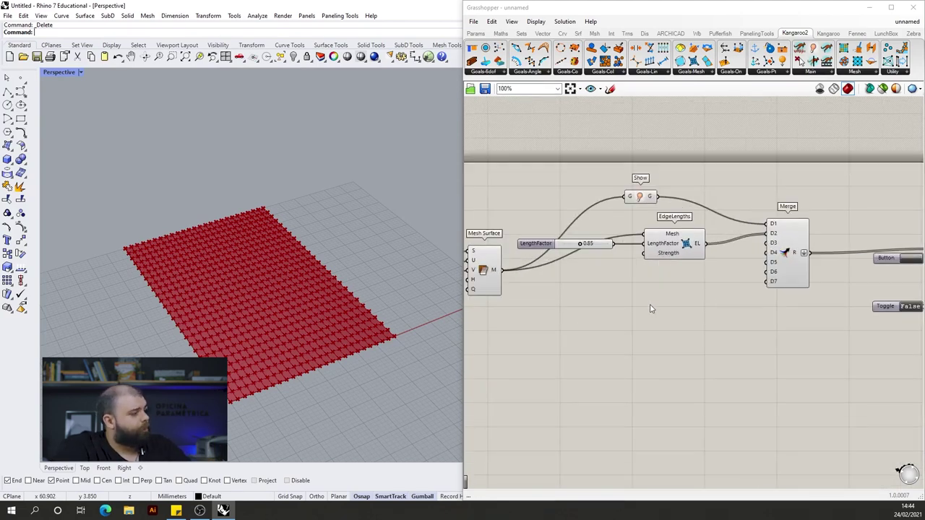
pyautogui.doubleClick(650, 309)
pyautogui.write('meshcor')
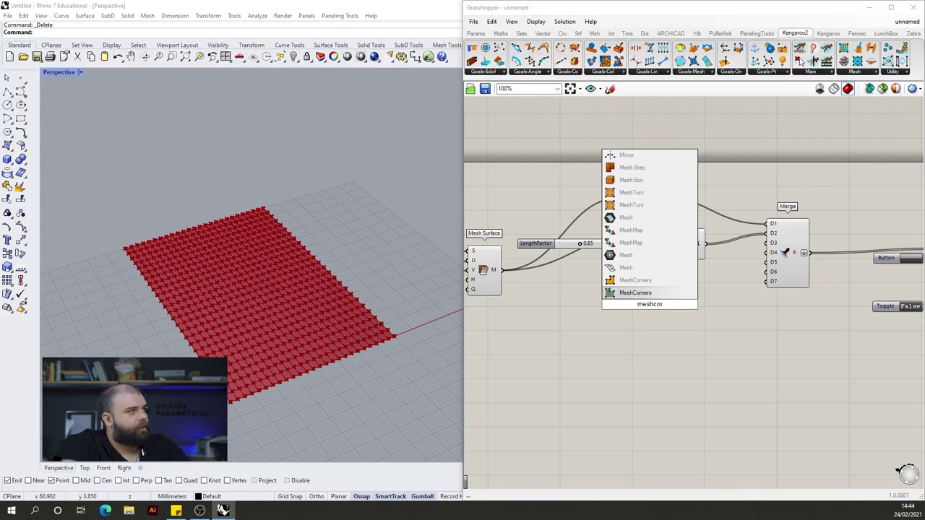
pyautogui.press('Up')
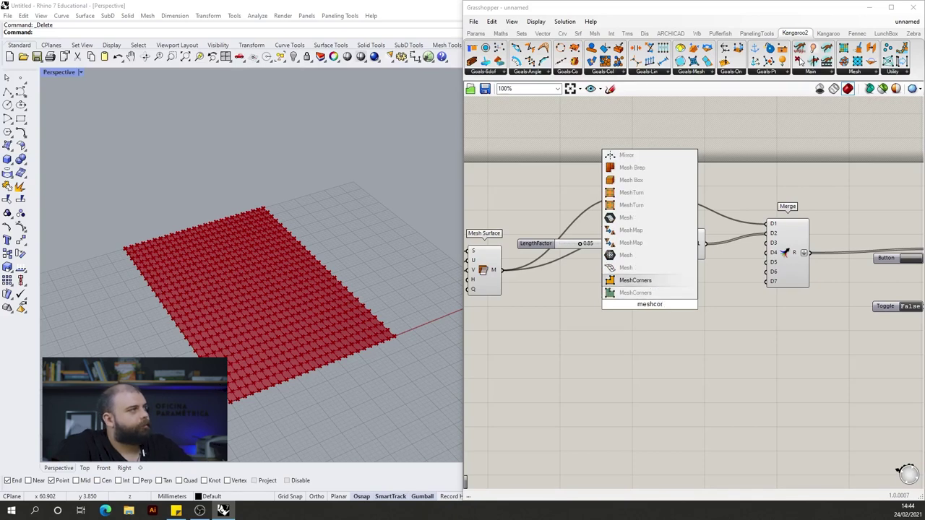
pyautogui.click(623, 280)
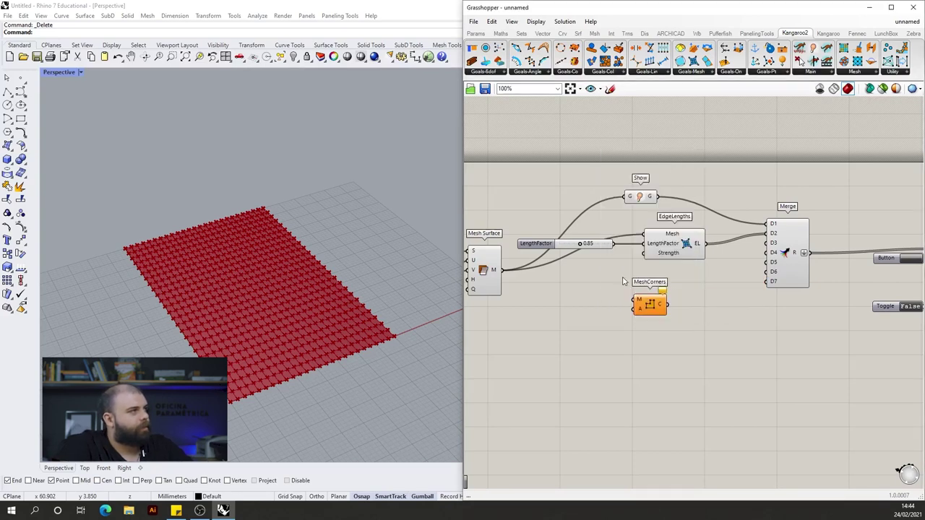
pyautogui.scroll(3, 626, 279)
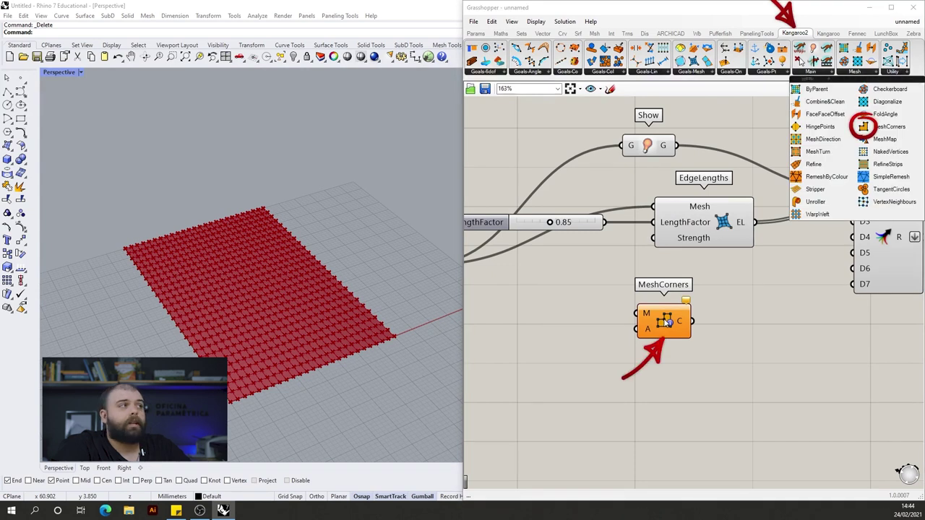
pyautogui.moveTo(665, 324); pyautogui.dragTo(661, 320)
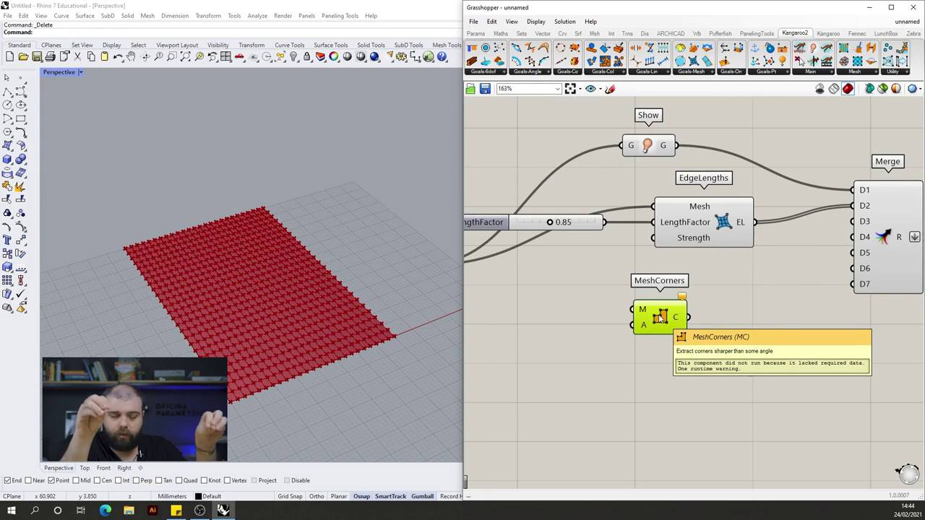
# Connect the Mesh Surface M output to the MeshCorners M input and move MeshCorners closer to Mesh Surface
pyautogui.scroll(-2, 661, 318)
pyautogui.click(563, 316)
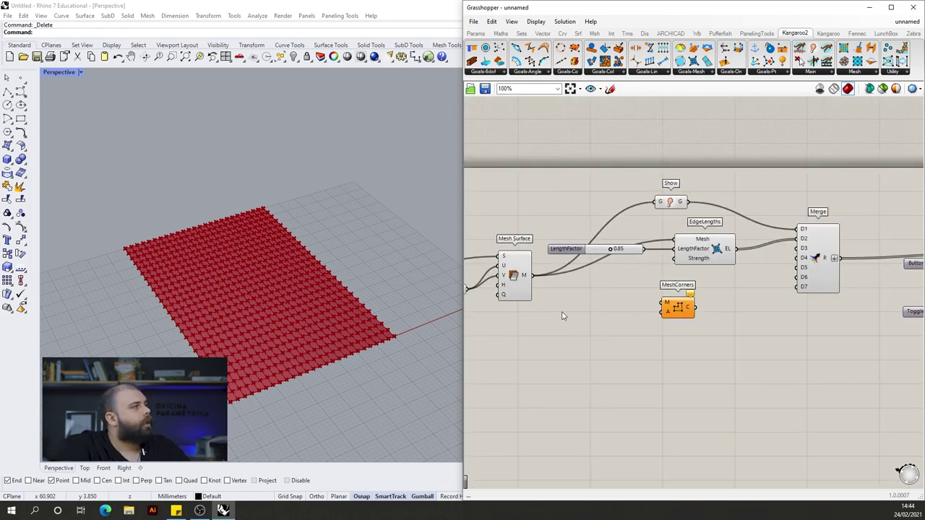
pyautogui.click(514, 276)
pyautogui.moveTo(536, 280); pyautogui.dragTo(666, 303)
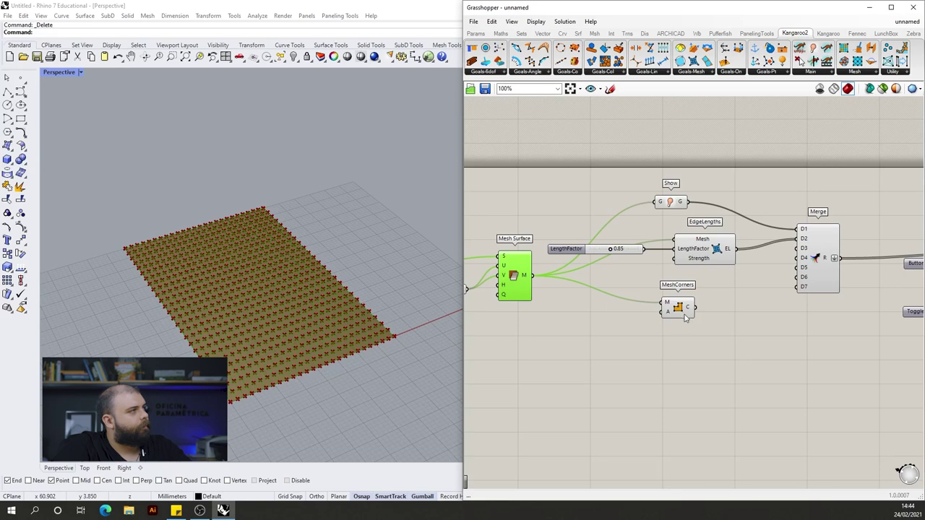
pyautogui.click(675, 311)
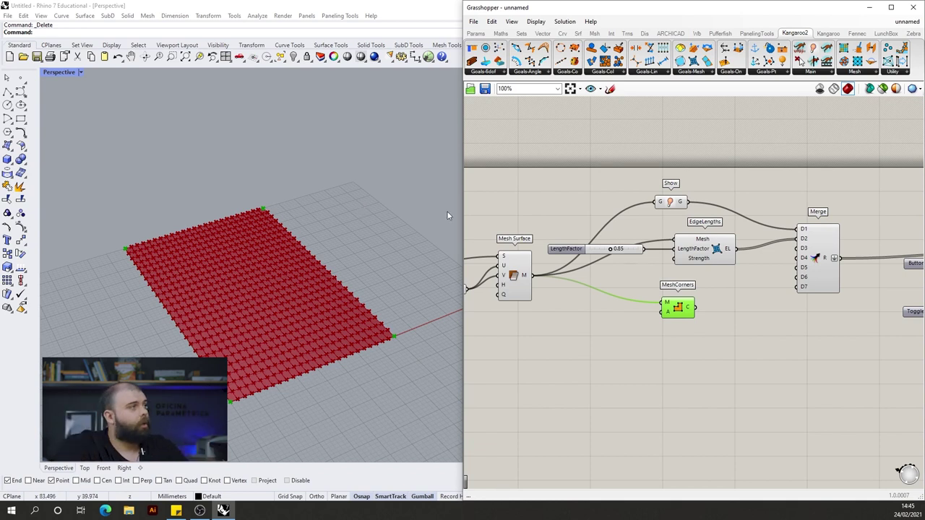
pyautogui.moveTo(679, 307); pyautogui.dragTo(615, 300)
pyautogui.click(672, 307)
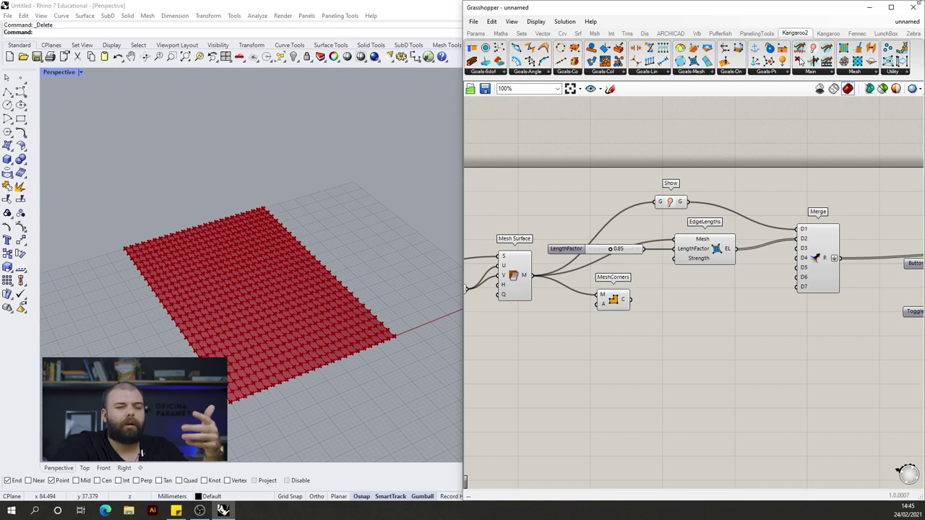
# Add a Kangaroo2 Anchor goal component below EdgeLengths, beside MeshCorners
pyautogui.click(759, 79)
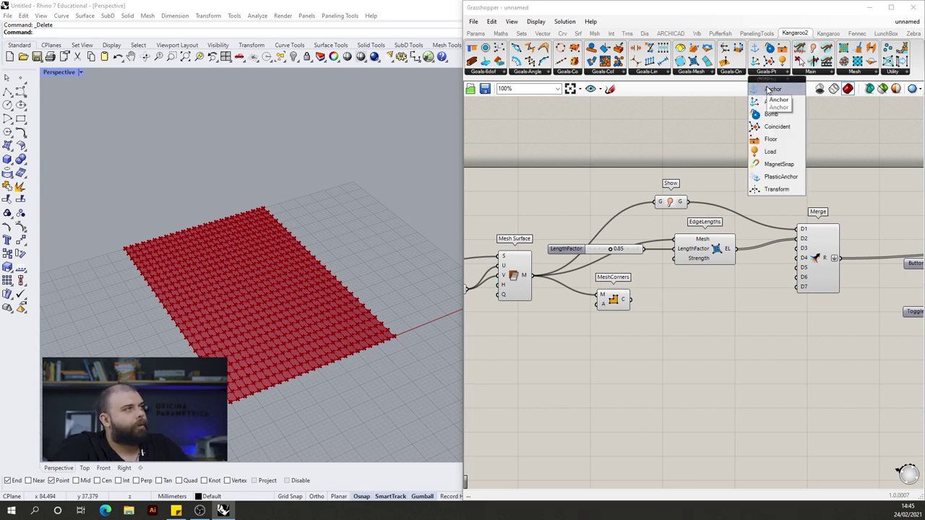
pyautogui.click(707, 300)
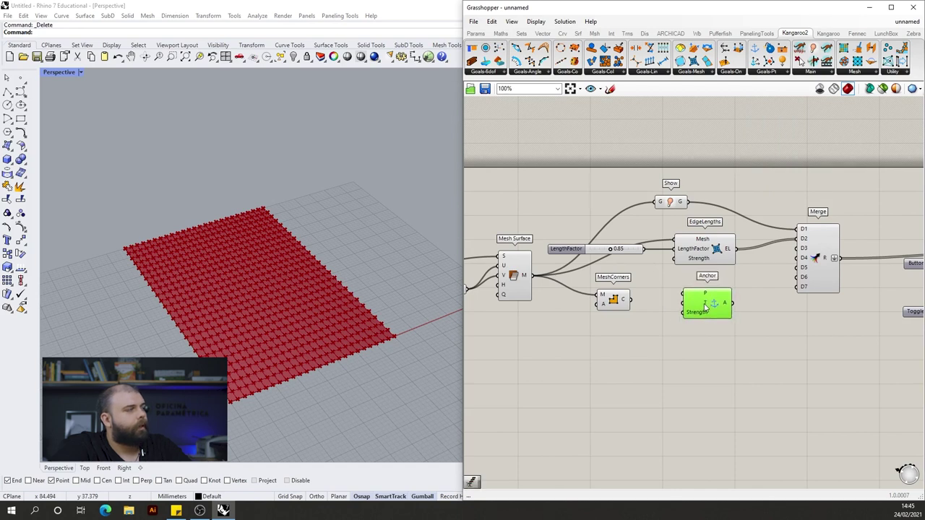
pyautogui.moveTo(702, 291); pyautogui.dragTo(695, 291)
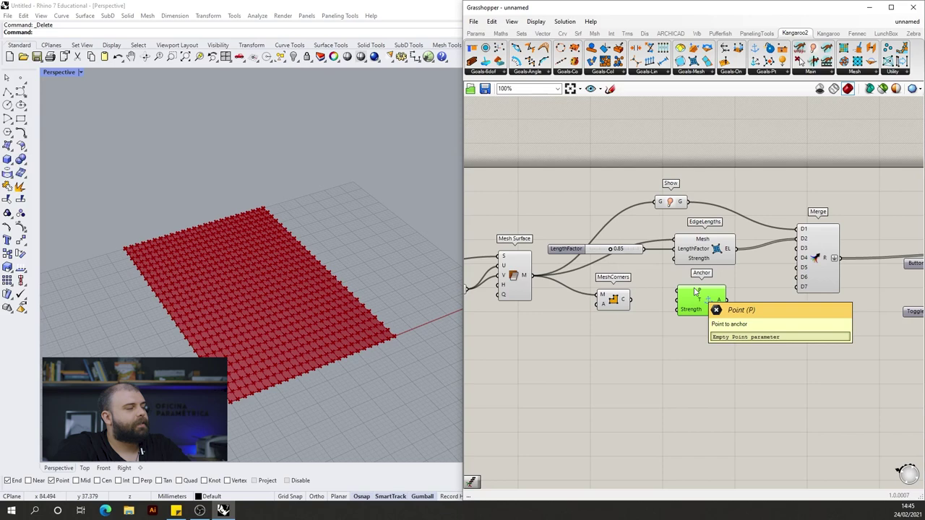
# Connect the MeshCorners C output to the Anchor P input and align the two components
pyautogui.scroll(3, 694, 292)
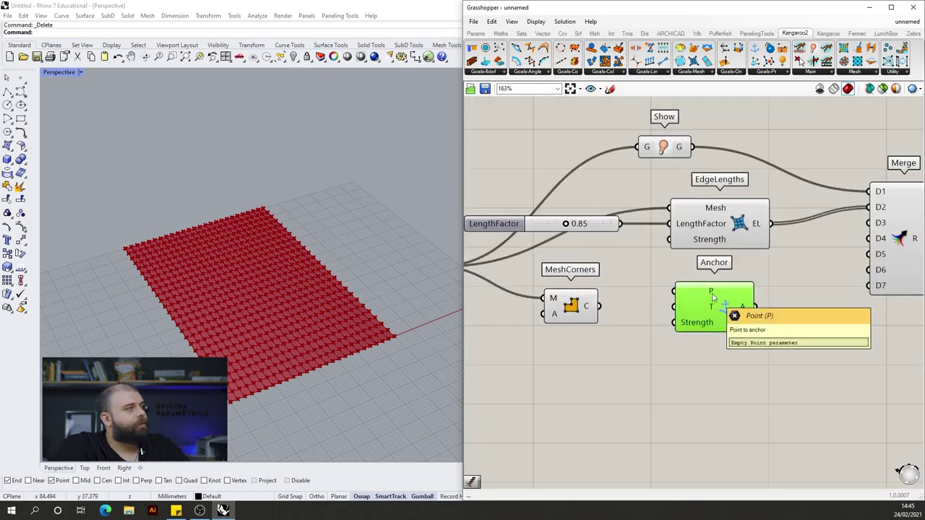
pyautogui.moveTo(572, 311); pyautogui.dragTo(673, 290)
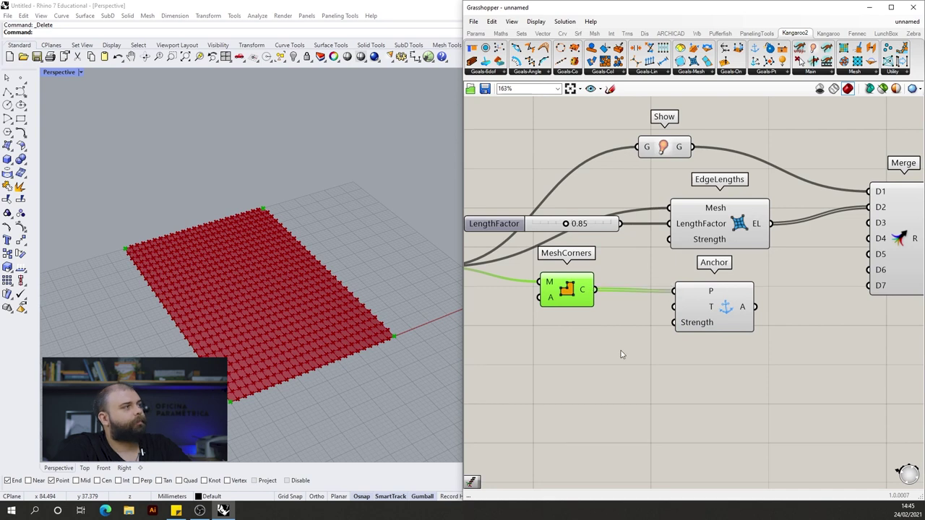
pyautogui.click(652, 341)
pyautogui.moveTo(732, 292); pyautogui.dragTo(733, 292)
pyautogui.click(771, 268)
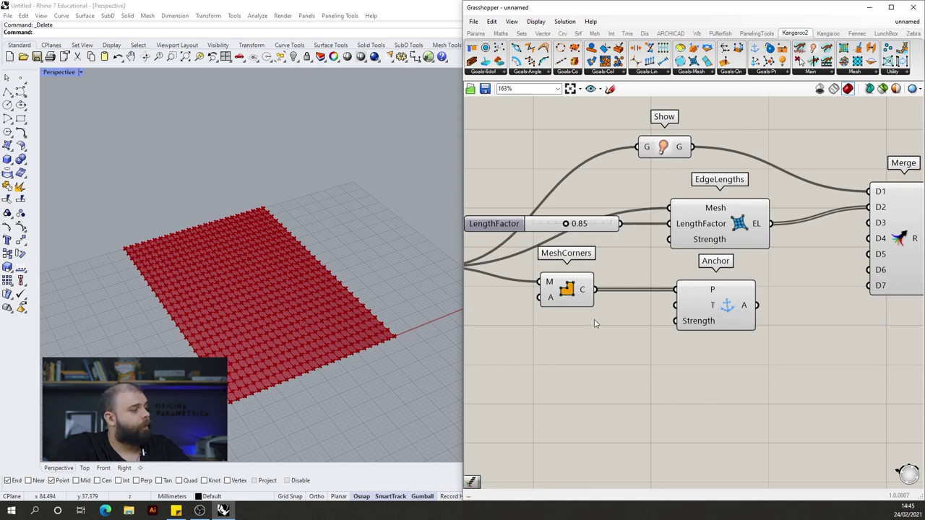
# Check the Anchor Strength input and connect the Anchor A output to the Merge D3 input
pyautogui.scroll(-2, 557, 326)
pyautogui.moveTo(691, 324)
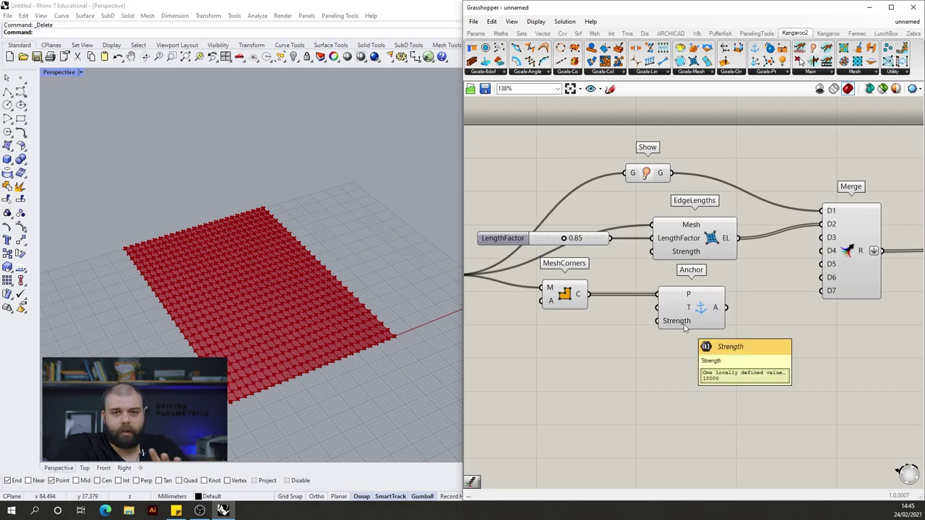
pyautogui.scroll(-2, 646, 301)
pyautogui.scroll(2, 901, 253)
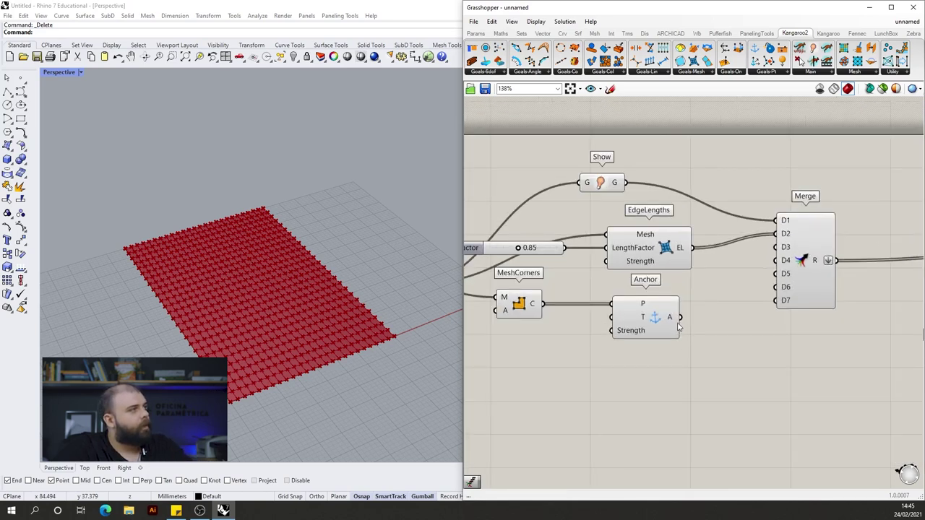
pyautogui.moveTo(677, 318); pyautogui.dragTo(800, 248)
pyautogui.moveTo(791, 253)
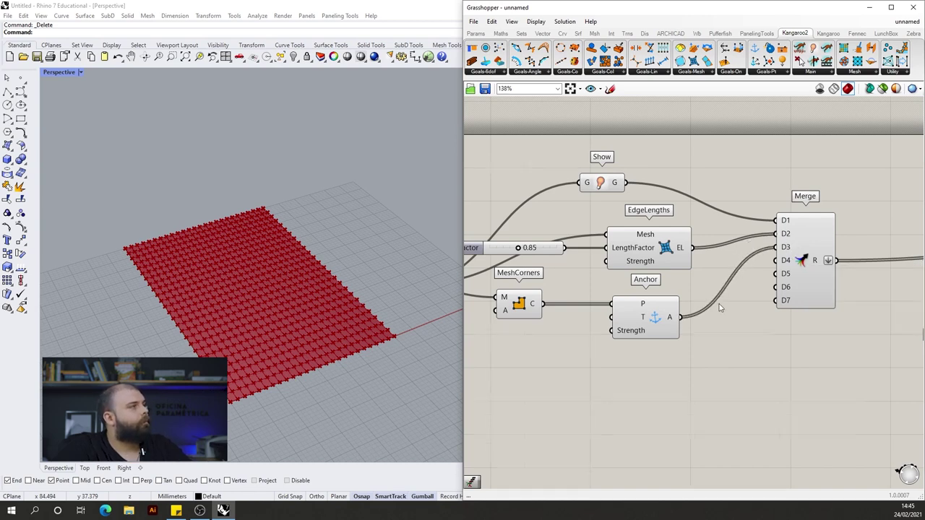
# Start the BouncySolver simulation by setting its toggle to True
pyautogui.scroll(-3, 722, 303)
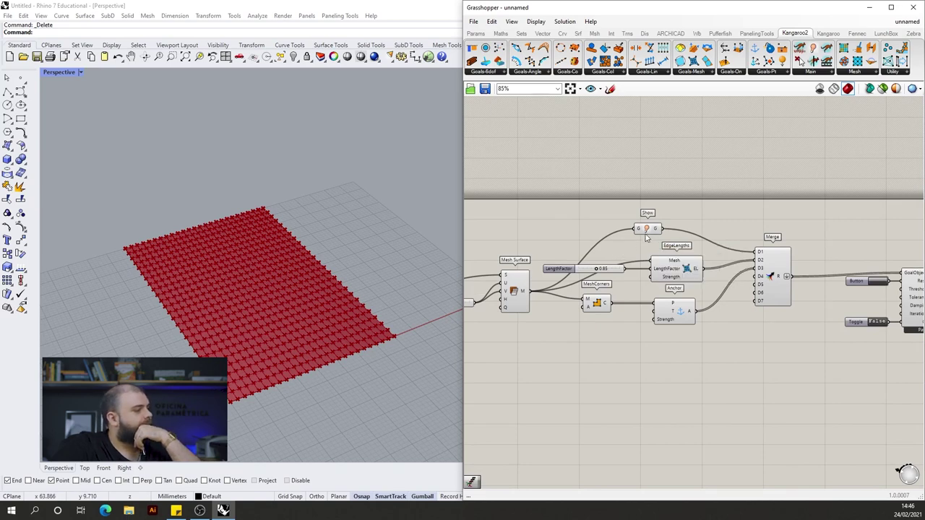
pyautogui.scroll(-2, 619, 281)
pyautogui.scroll(6, 815, 306)
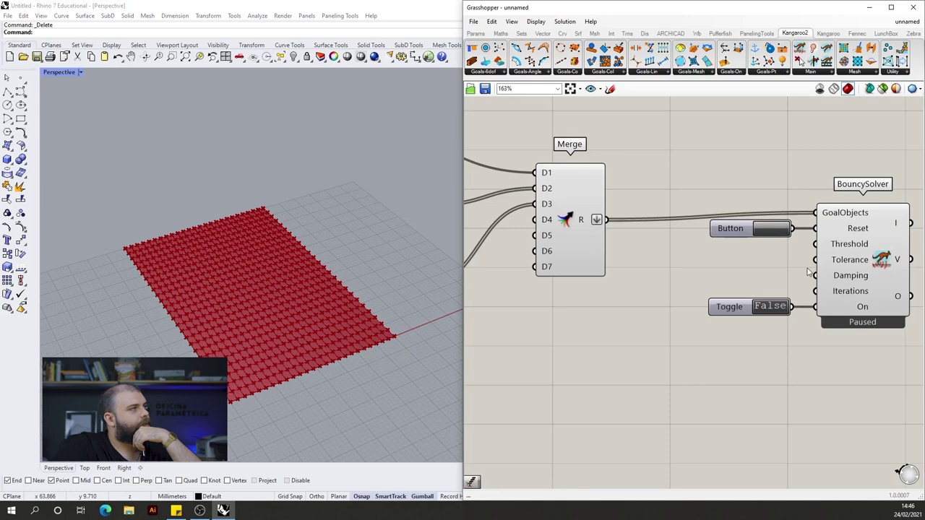
pyautogui.doubleClick(770, 309)
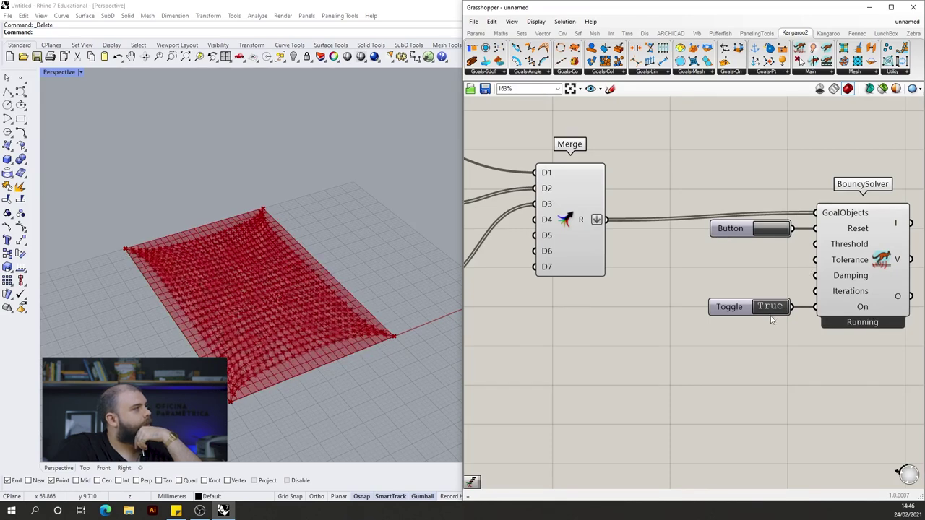
# Disable the preview of the geometry and goal components up to and including Merge
pyautogui.scroll(-6, 795, 288)
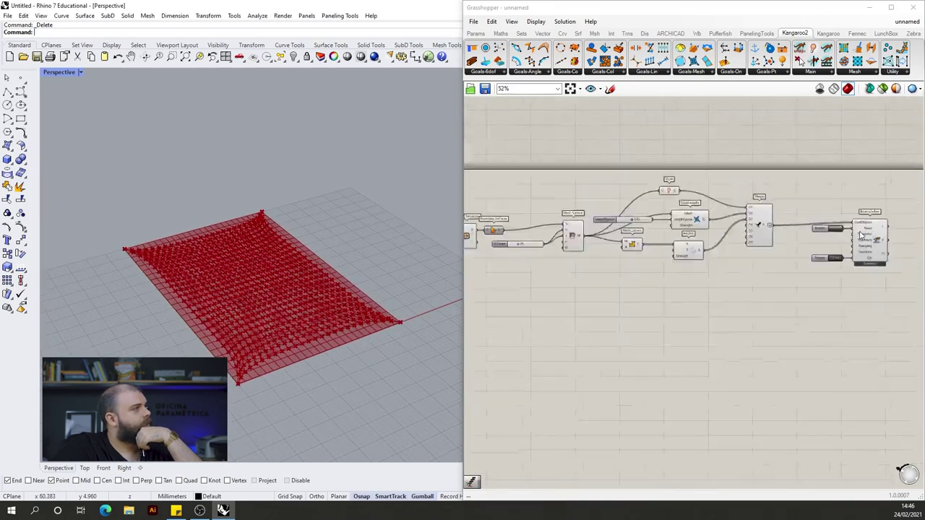
pyautogui.moveTo(795, 294); pyautogui.dragTo(498, 180)
pyautogui.middleClick(562, 198)
pyautogui.click(561, 158)
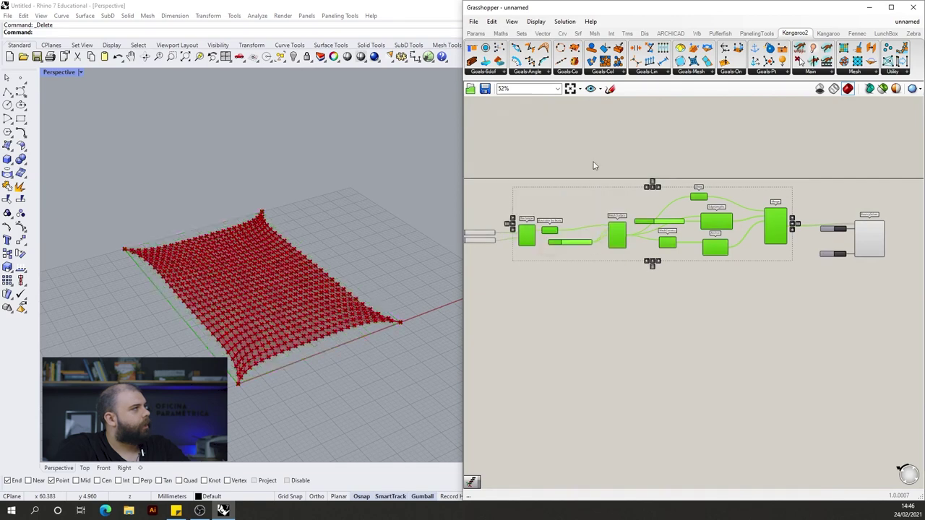
pyautogui.scroll(5, 846, 206)
pyautogui.click(827, 266)
pyautogui.scroll(-2, 831, 248)
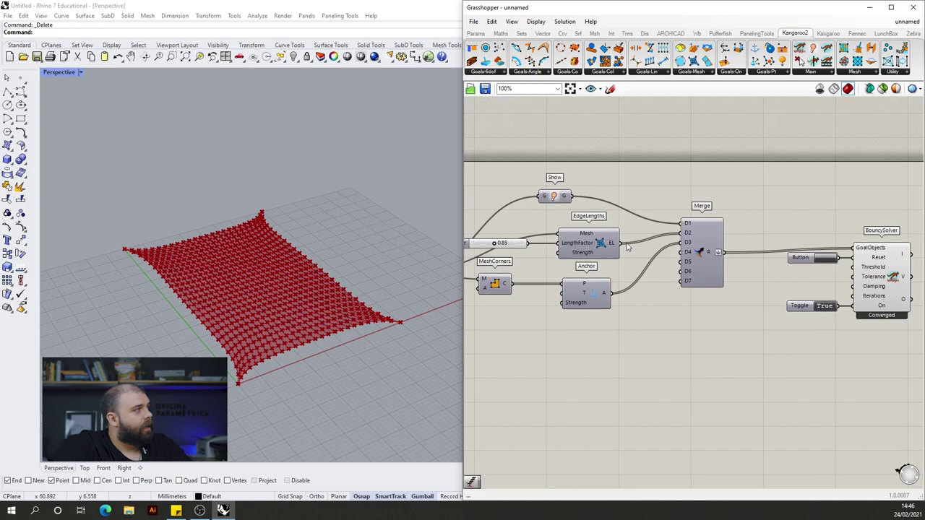
# Test the running simulation with the LengthFactor slider at 0.44 and at 1.58
pyautogui.scroll(3, 535, 249)
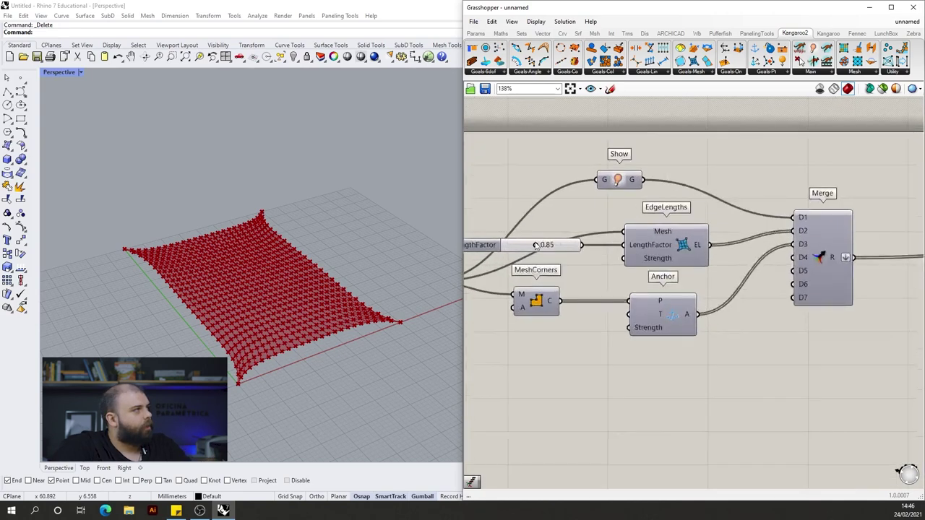
pyautogui.moveTo(535, 246); pyautogui.dragTo(520, 247)
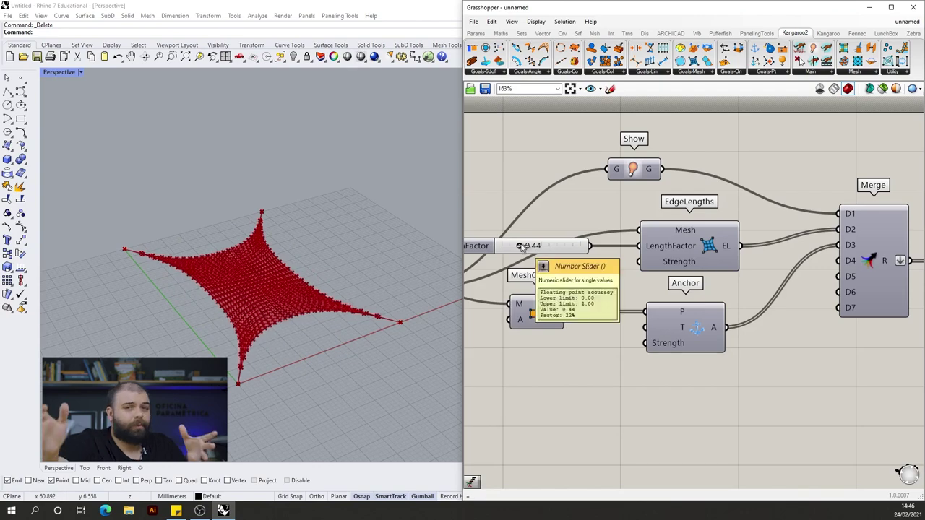
pyautogui.moveTo(521, 246); pyautogui.dragTo(568, 244)
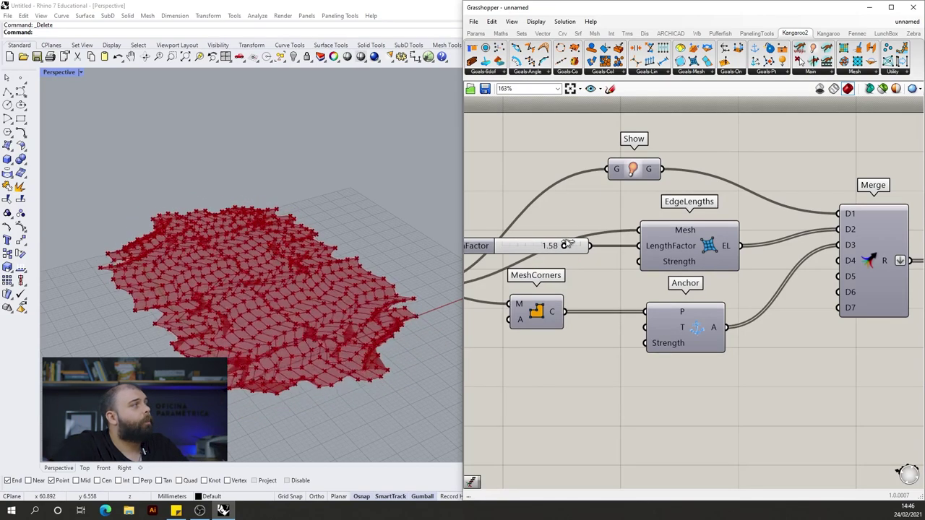
# Reset the BouncySolver simulation twice with the LengthFactor at 1.58
pyautogui.scroll(-2, 540, 241)
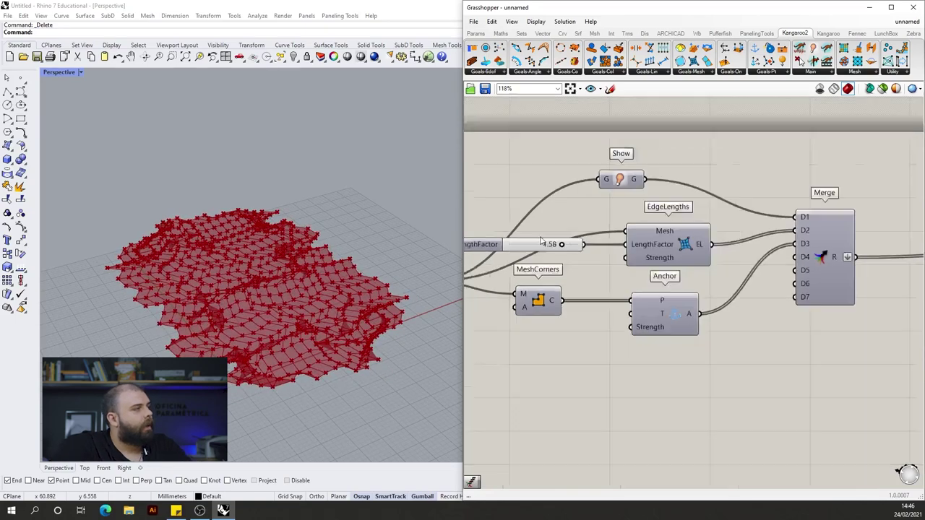
pyautogui.scroll(-3, 541, 241)
pyautogui.scroll(4, 824, 253)
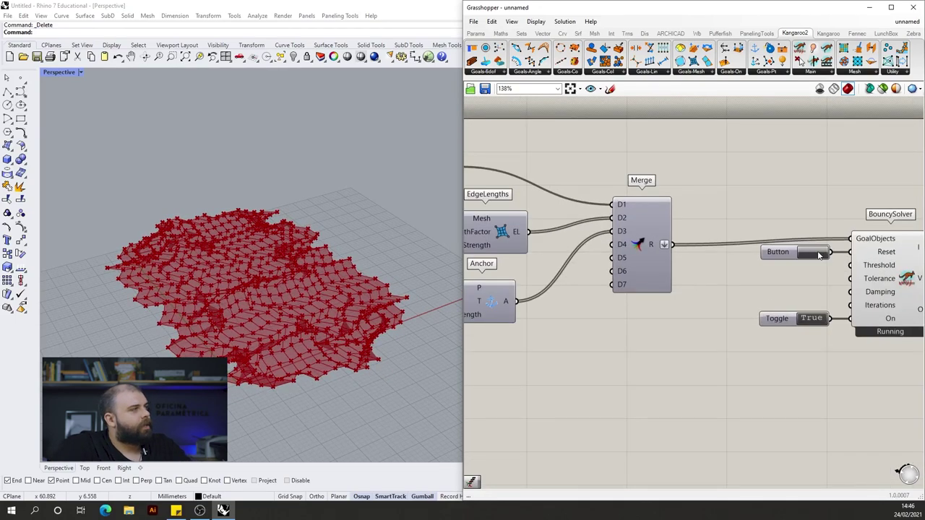
pyautogui.click(818, 255)
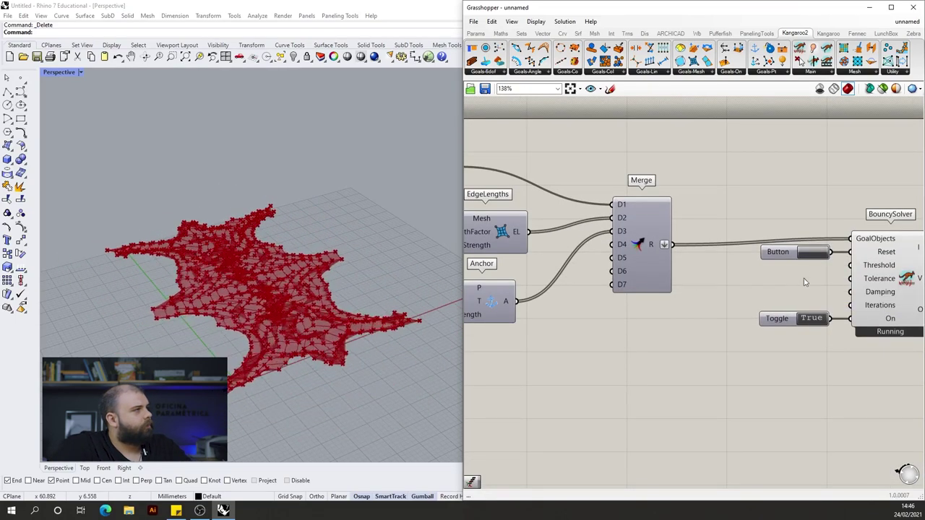
pyautogui.click(815, 253)
pyautogui.scroll(-3, 831, 264)
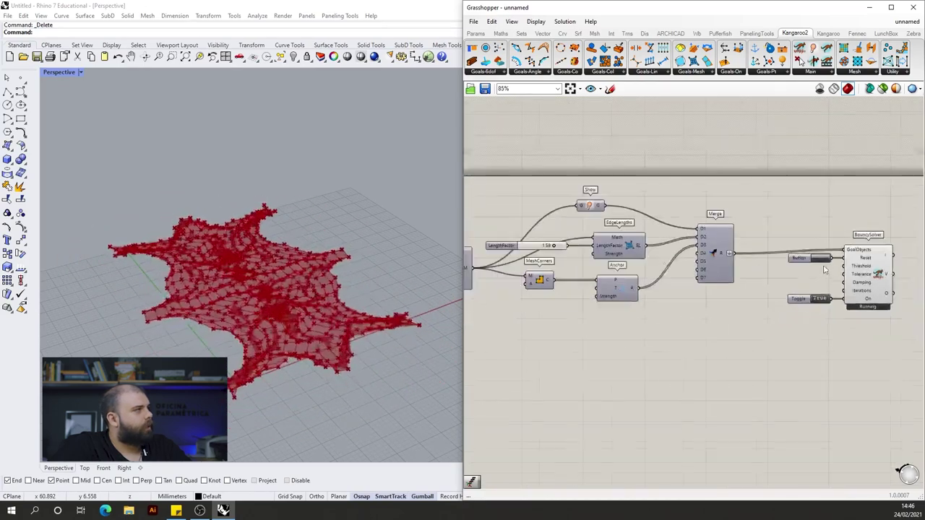
# Set the LengthFactor slider to 0.87 and reset the BouncySolver simulation
pyautogui.scroll(4, 554, 238)
pyautogui.moveTo(563, 261); pyautogui.dragTo(526, 257)
pyautogui.scroll(-3, 528, 256)
pyautogui.click(809, 266)
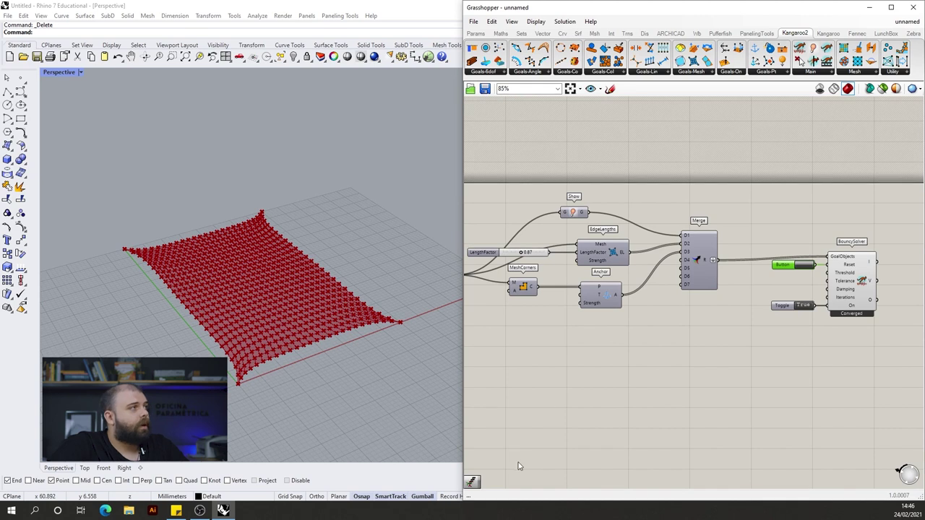
pyautogui.doubleClick(582, 406)
pyautogui.write('una')
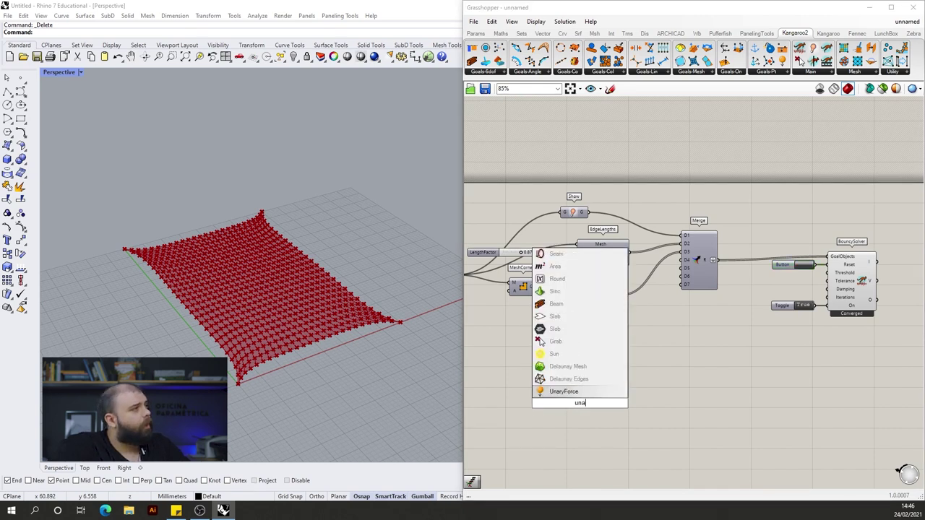
pyautogui.press('BackSpace')
pyautogui.press('BackSpace')
pyautogui.press('BackSpace')
pyautogui.click(759, 154)
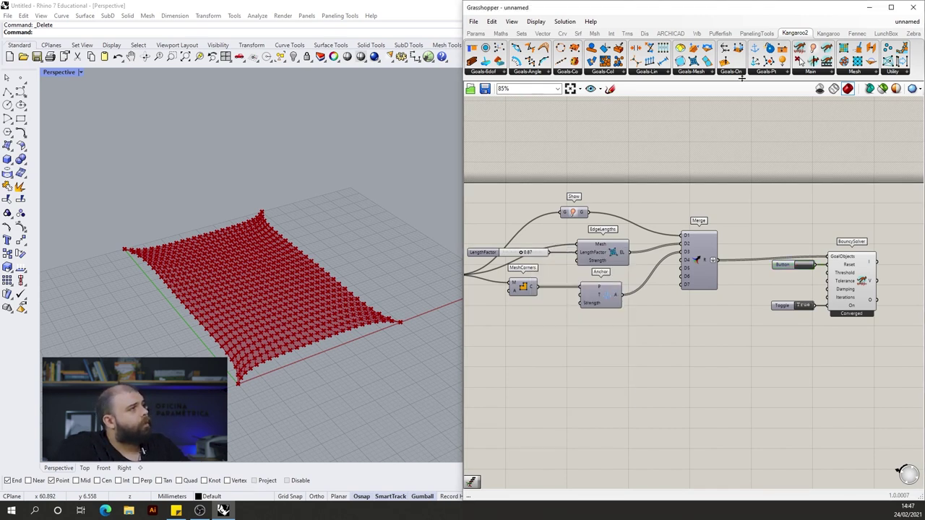
# Place a Kangaroo2 Load component below the Anchor goal, reposition it, and delete it again
pyautogui.click(772, 72)
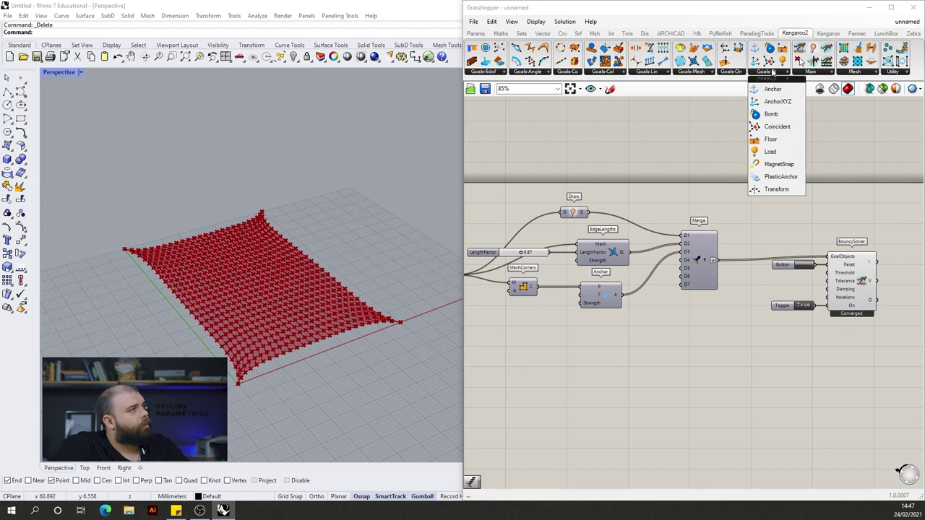
pyautogui.click(770, 151)
pyautogui.click(627, 353)
pyautogui.scroll(3, 629, 357)
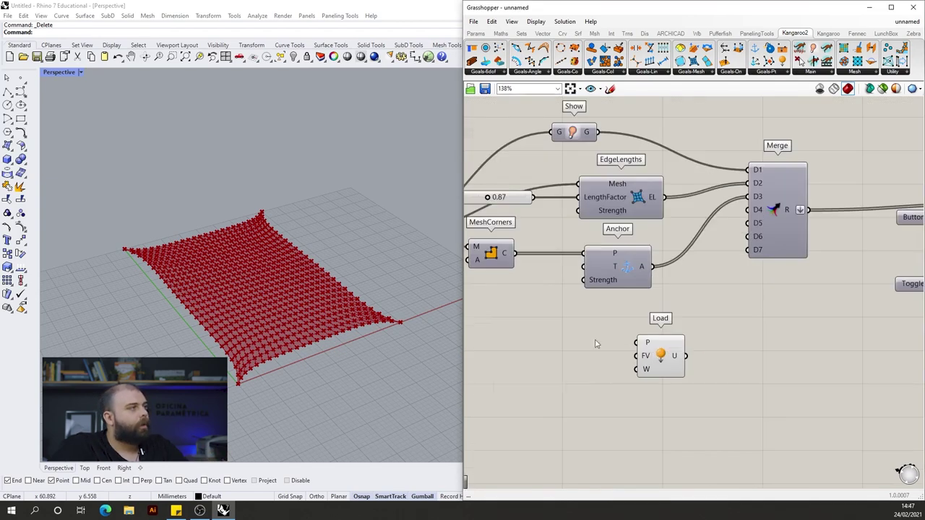
pyautogui.moveTo(640, 366); pyautogui.dragTo(618, 376)
pyautogui.click(709, 336)
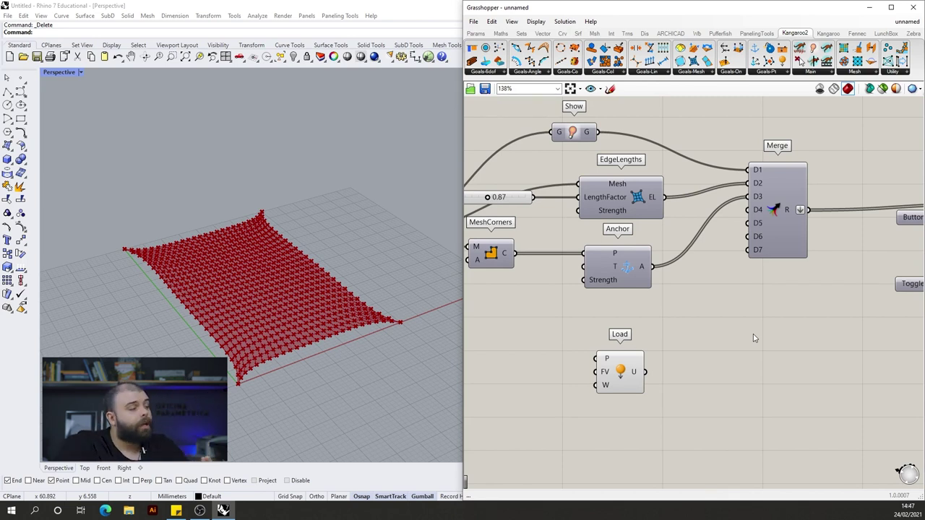
pyautogui.click(620, 380)
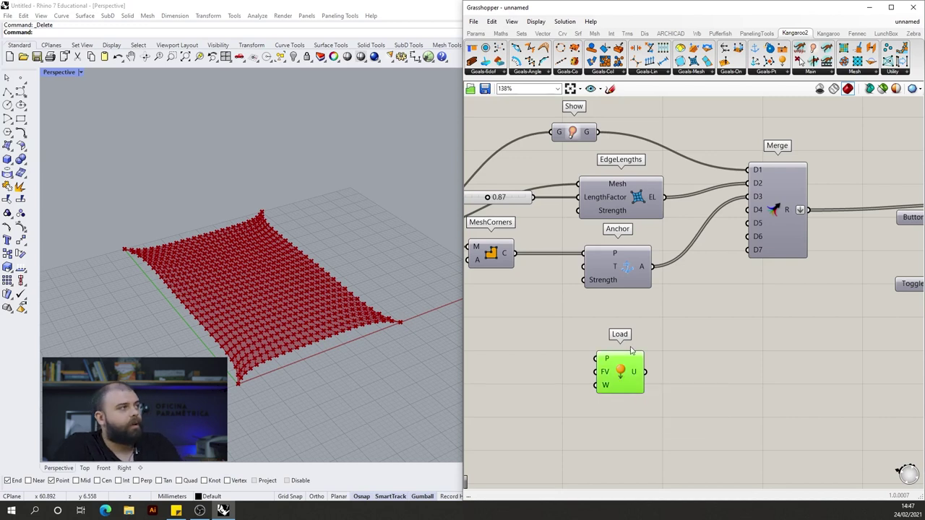
pyautogui.press('Delete')
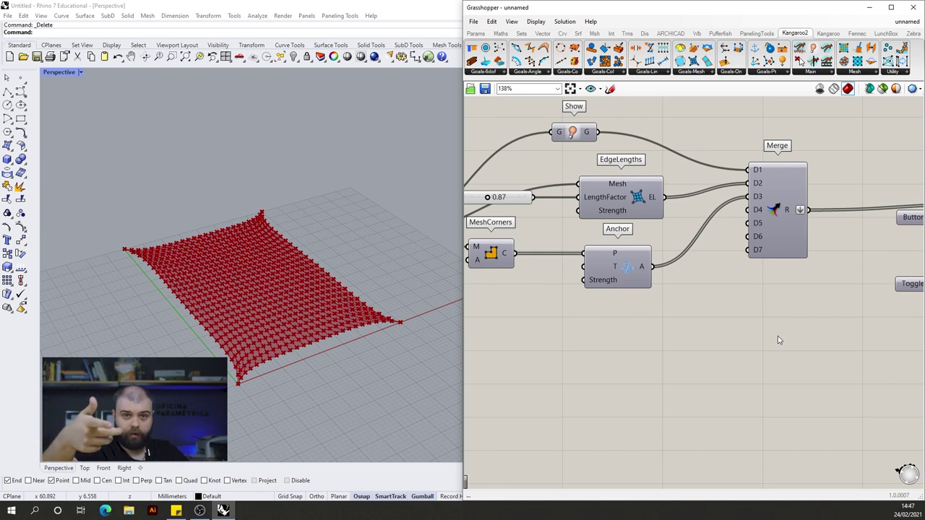
# Add a second Anchor component below the existing Anchor goal
pyautogui.scroll(-2, 802, 282)
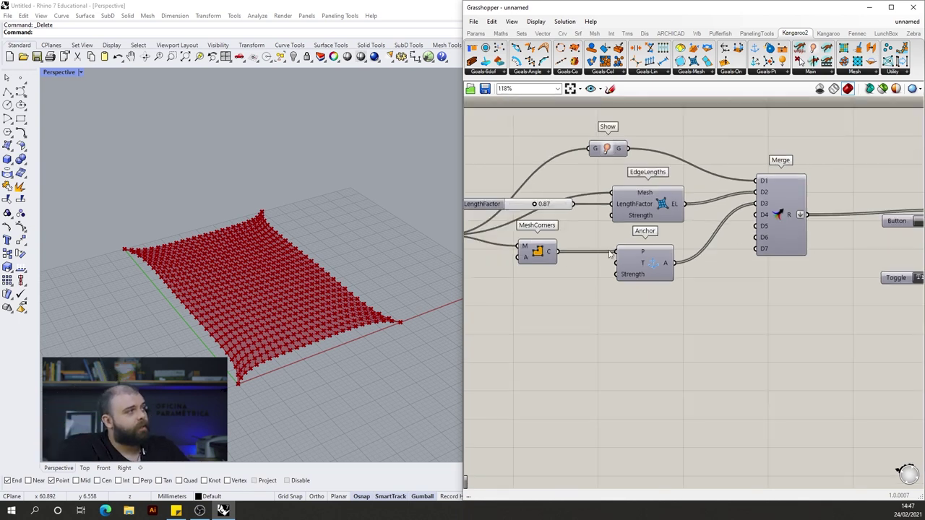
pyautogui.moveTo(611, 261); pyautogui.dragTo(675, 245, button='right')
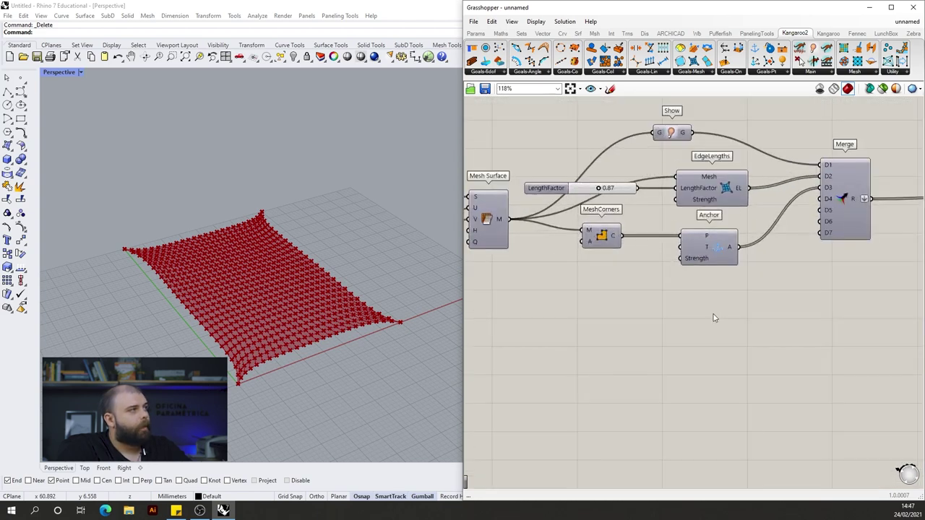
pyautogui.doubleClick(713, 308)
pyautogui.write('anchor')
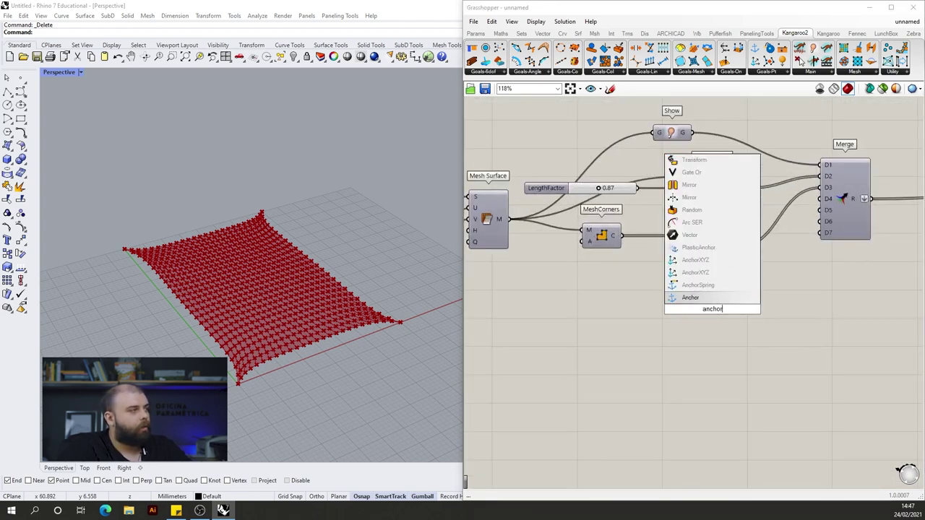
pyautogui.press('Return')
pyautogui.click(800, 284)
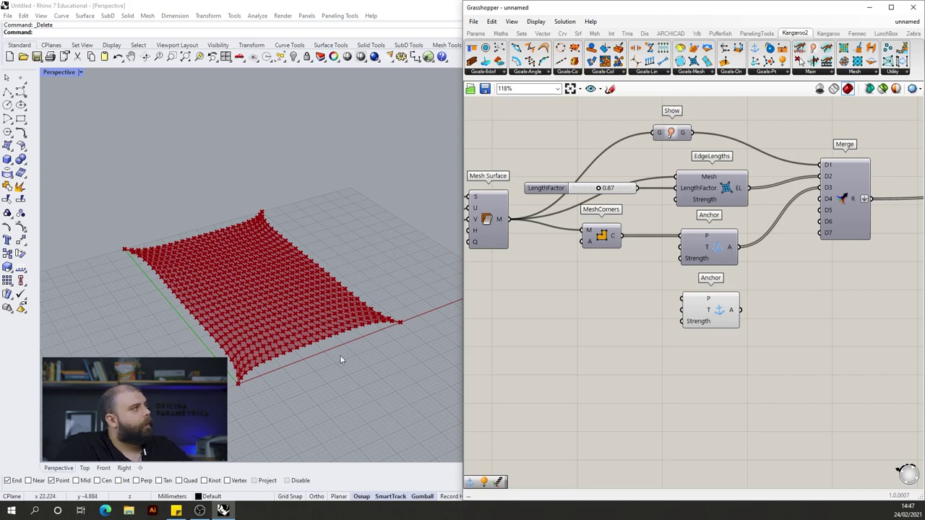
# Place a Rhino point object inside the mesh area, away from the mesh edges
pyautogui.moveTo(340, 357); pyautogui.dragTo(328, 312, button='right')
pyautogui.scroll(3, 328, 312)
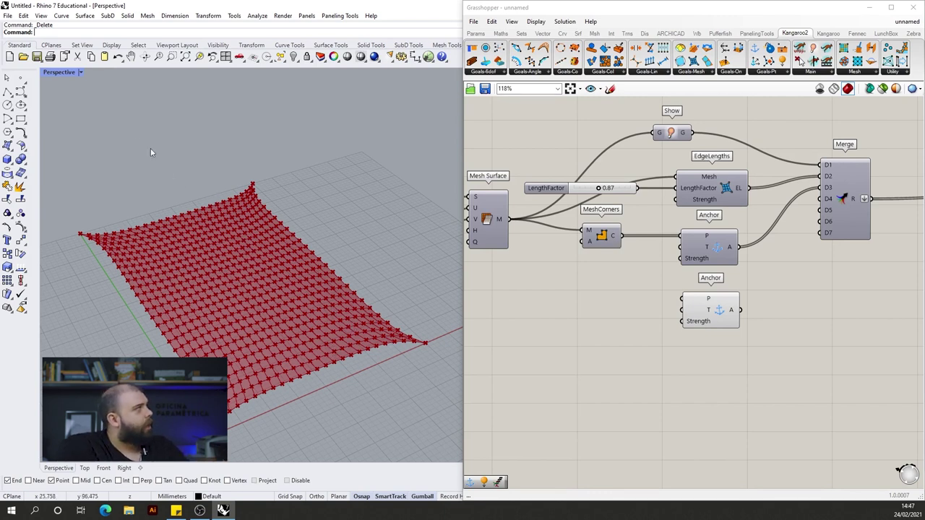
pyautogui.click(22, 80)
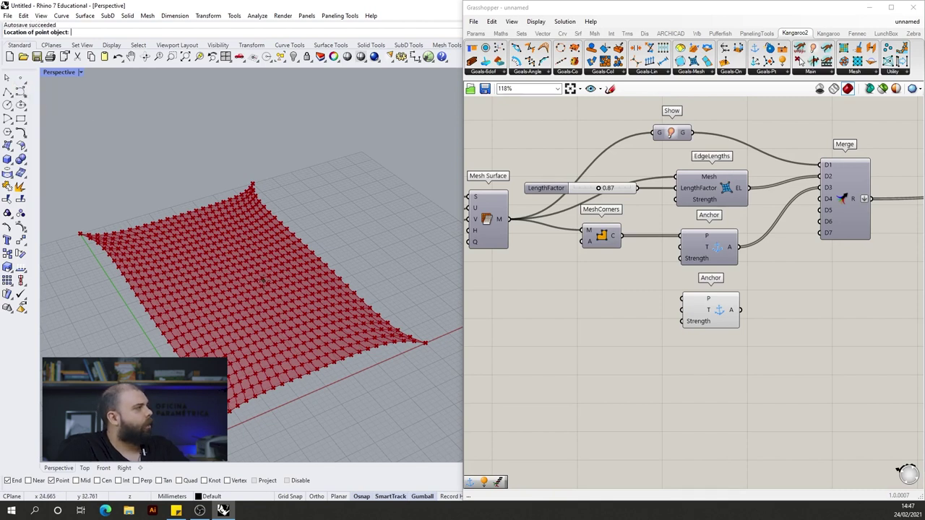
pyautogui.press('Escape')
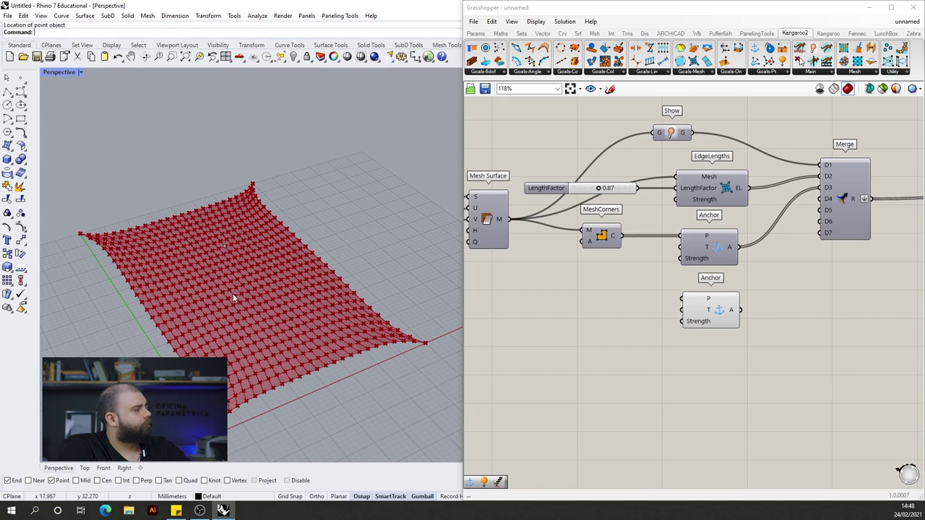
# Add a Point parameter below the Mesh Surface, reference the new Rhino point in it, and move it down beside the Anchor goals
pyautogui.doubleClick(611, 357)
pyautogui.write('point')
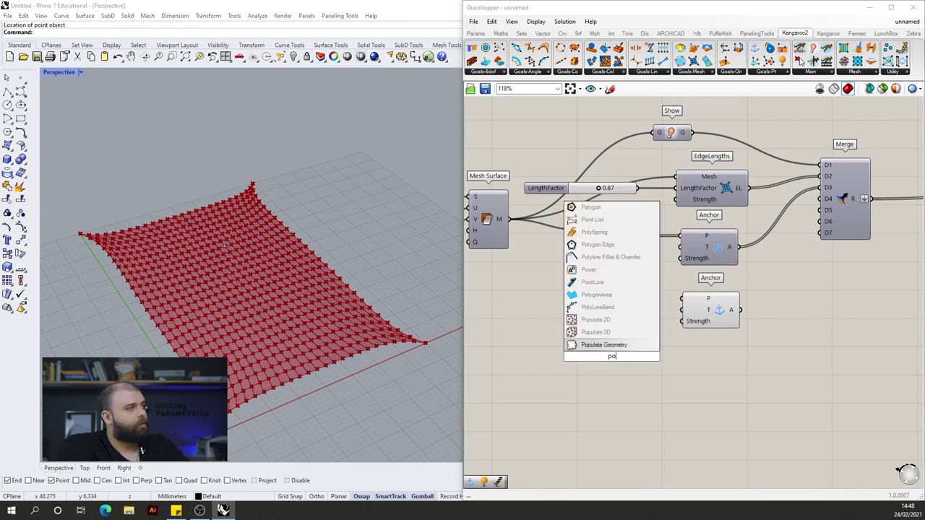
pyautogui.click(611, 348)
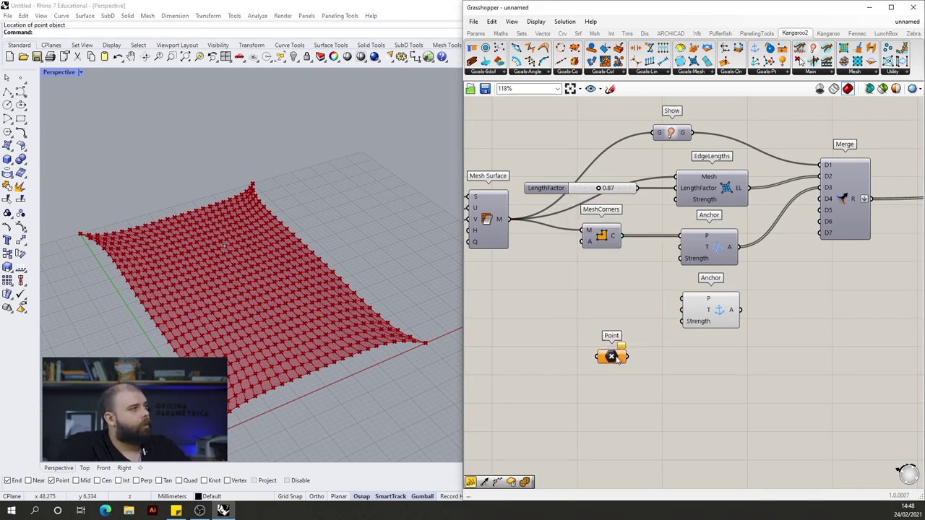
pyautogui.rightClick(616, 358)
pyautogui.click(642, 423)
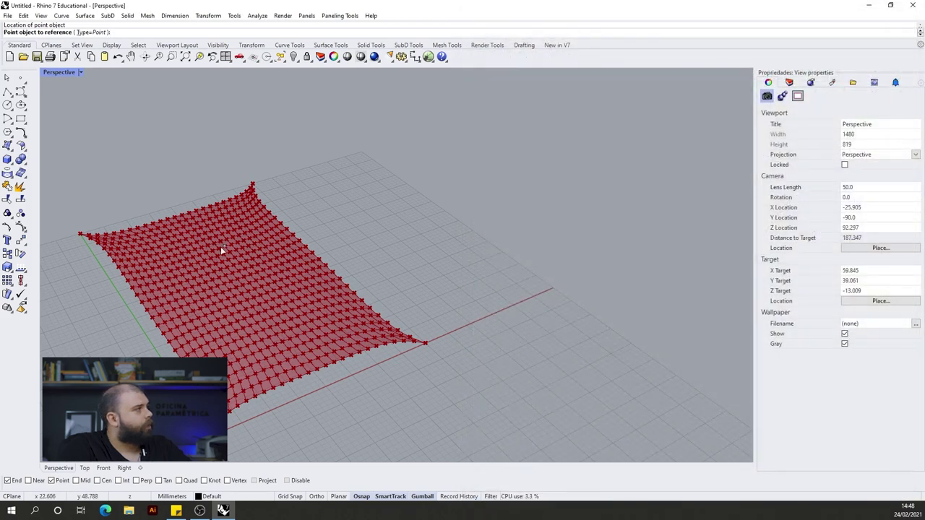
pyautogui.click(221, 247)
pyautogui.moveTo(672, 338); pyautogui.dragTo(561, 333)
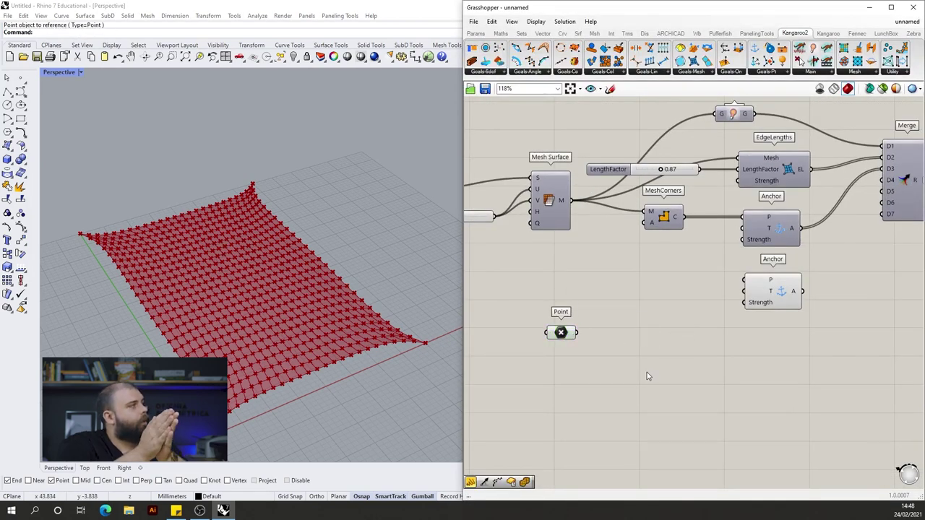
pyautogui.moveTo(559, 334); pyautogui.dragTo(540, 343)
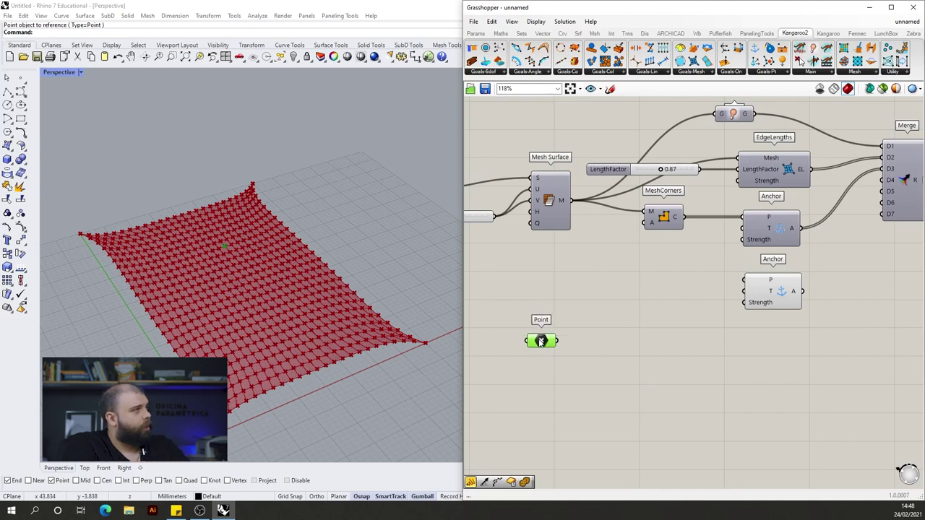
# Turn off the preview of the BouncySolver component
pyautogui.doubleClick(599, 329)
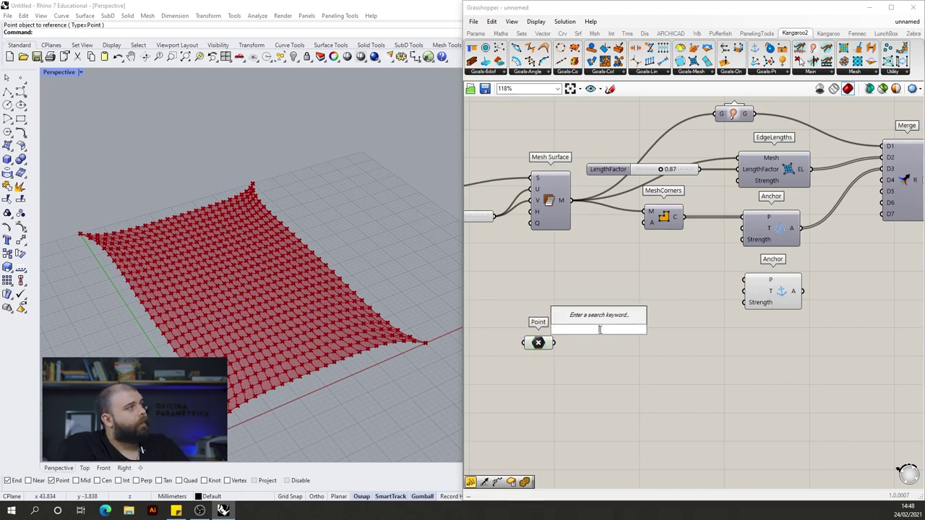
pyautogui.click(549, 190)
pyautogui.scroll(-4, 604, 292)
pyautogui.scroll(4, 816, 231)
pyautogui.scroll(-4, 505, 250)
pyautogui.scroll(4, 744, 256)
pyautogui.click(748, 260)
pyautogui.middleClick(753, 264)
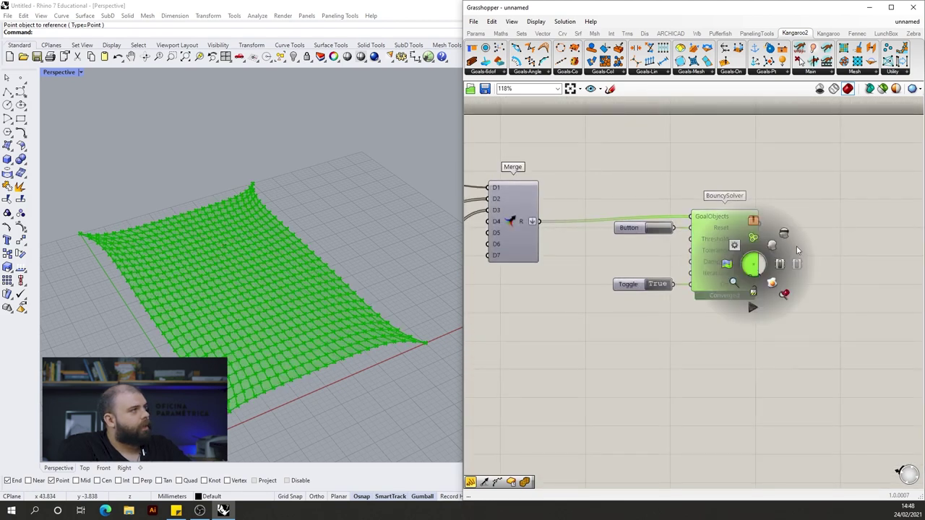
pyautogui.click(784, 231)
pyautogui.scroll(-4, 785, 228)
pyautogui.scroll(4, 534, 235)
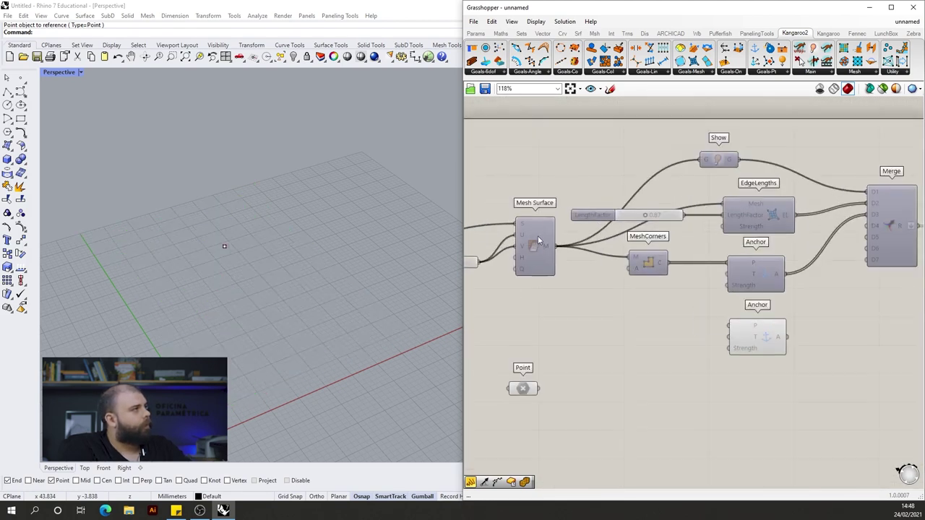
# Turn on the previews of Mesh Surface and MeshCorners to compare the point with the undeformed mesh grid
pyautogui.click(539, 246)
pyautogui.middleClick(540, 244)
pyautogui.click(557, 226)
pyautogui.click(557, 189)
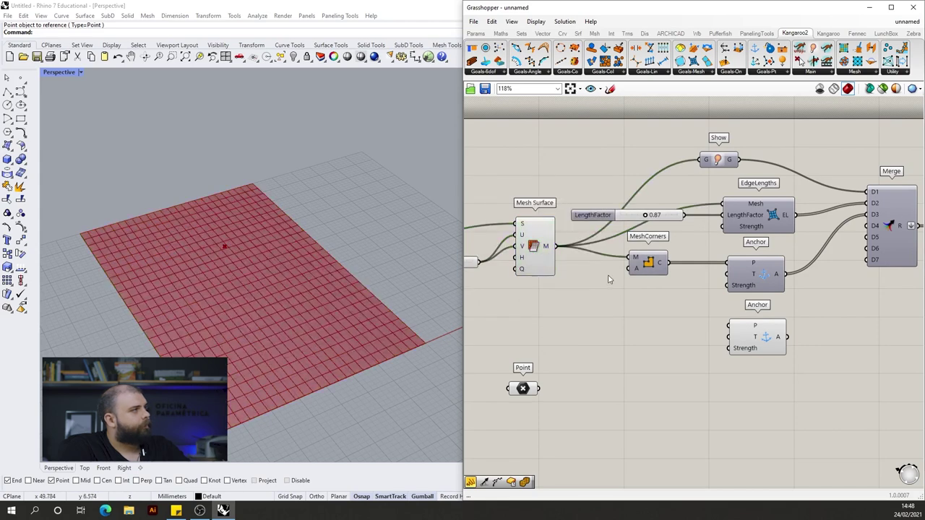
pyautogui.click(640, 267)
pyautogui.middleClick(644, 268)
pyautogui.click(660, 248)
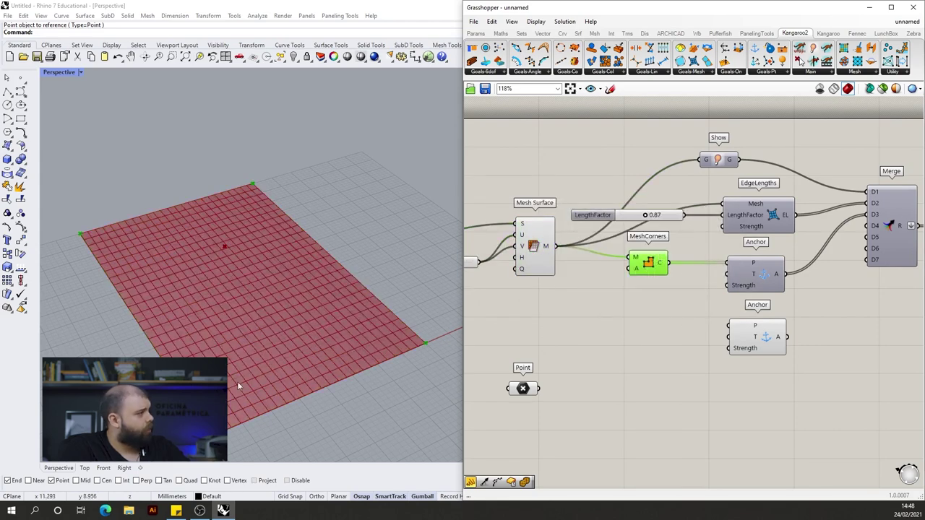
pyautogui.scroll(6, 241, 271)
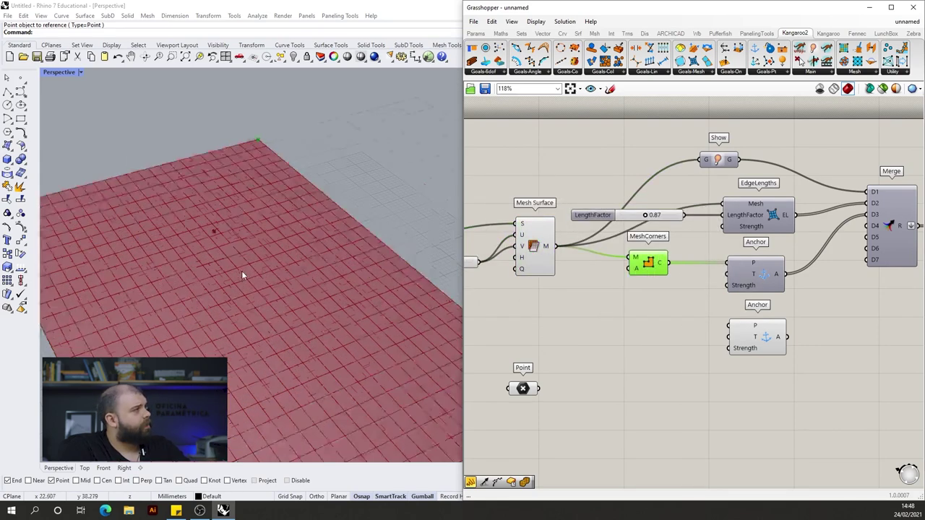
pyautogui.scroll(-4, 312, 296)
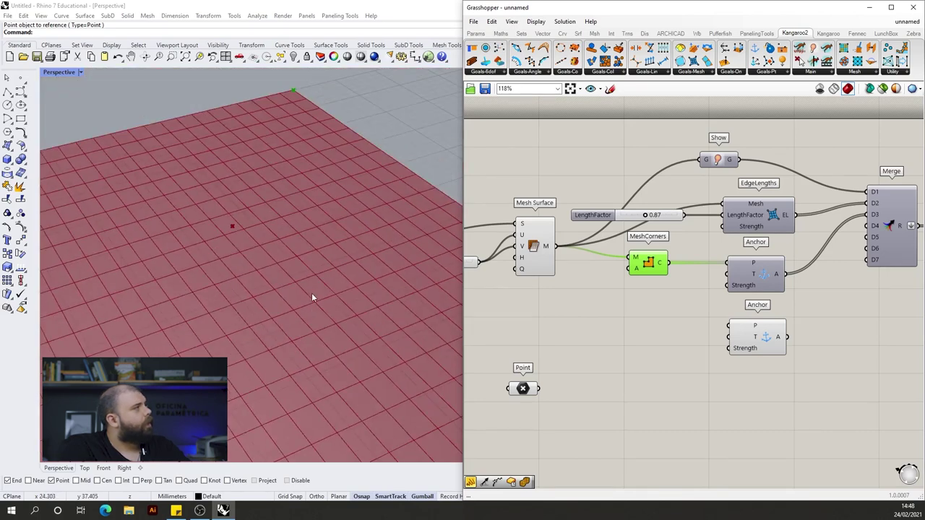
pyautogui.scroll(3, 238, 217)
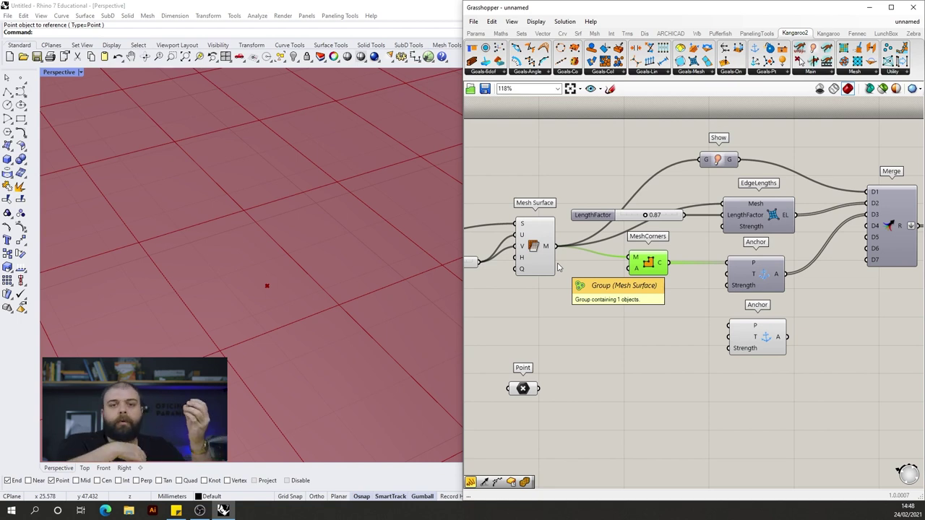
# Add a Deconstruct Mesh component below the Mesh Surface, above the Point parameter
pyautogui.doubleClick(677, 443)
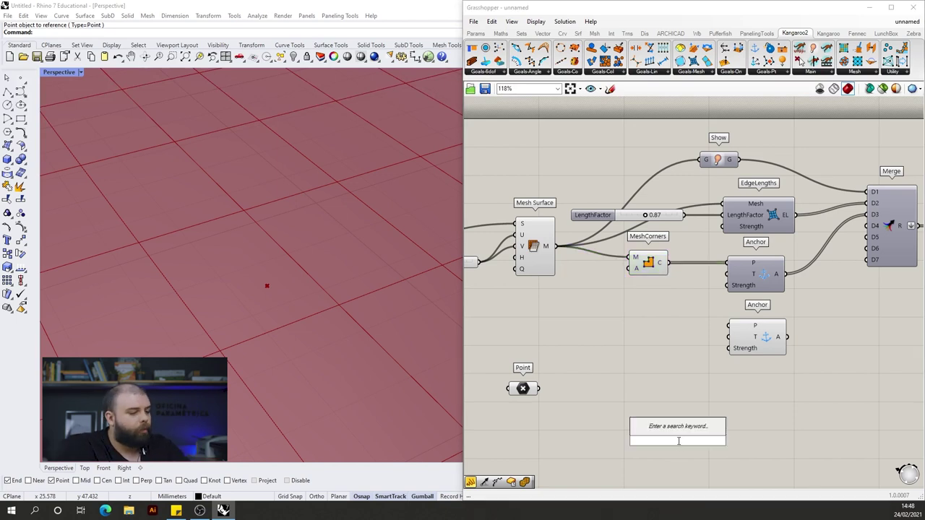
pyautogui.write('deconstruct mesh')
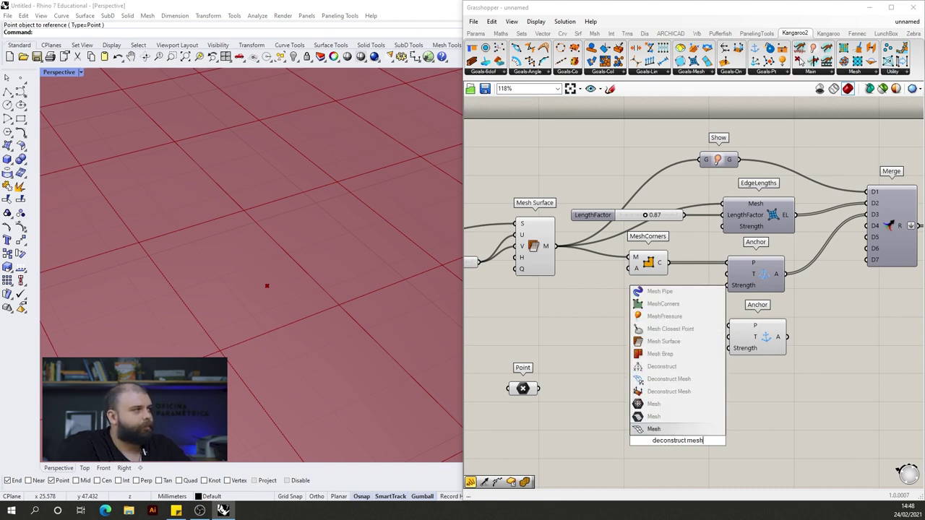
pyautogui.click(669, 396)
pyautogui.moveTo(681, 419); pyautogui.dragTo(580, 311)
pyautogui.click(578, 282)
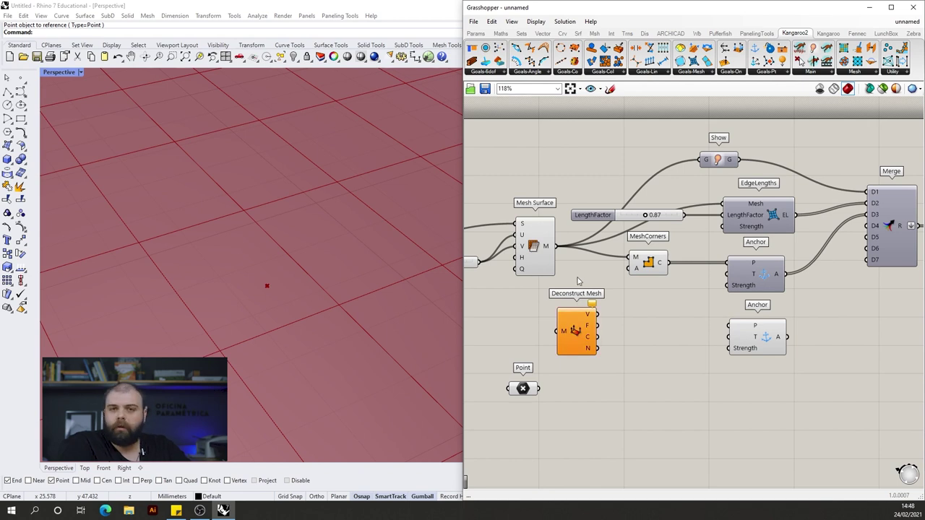
pyautogui.doubleClick(724, 446)
pyautogui.write('debrep')
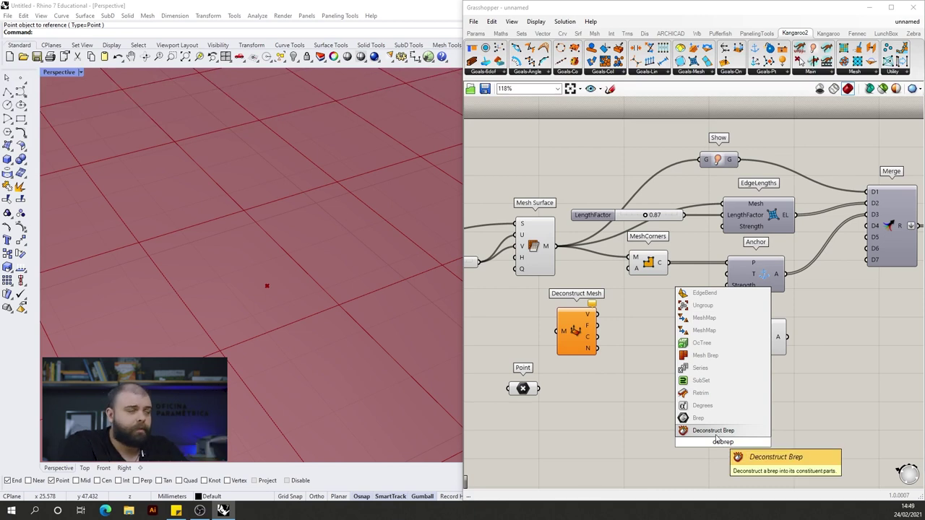
pyautogui.moveTo(569, 329); pyautogui.dragTo(592, 326)
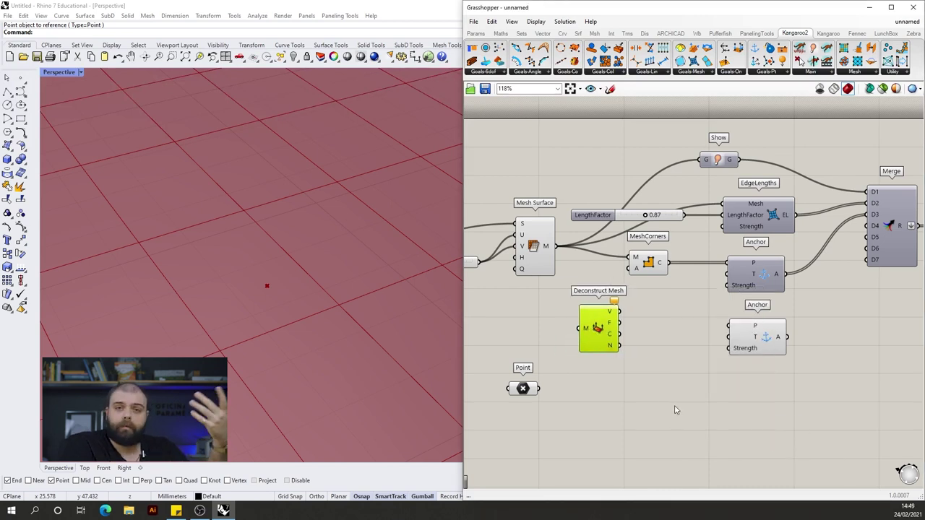
pyautogui.doubleClick(687, 444)
pyautogui.write('deplane')
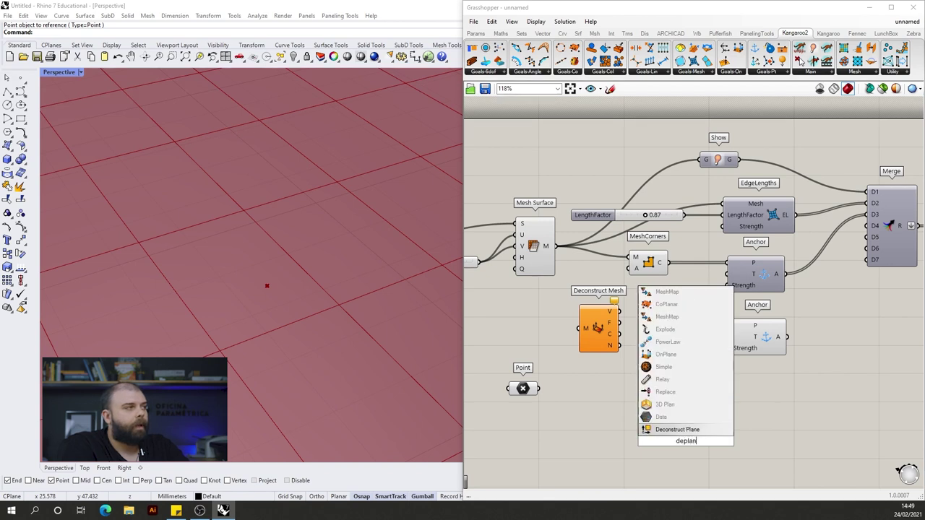
pyautogui.press('BackSpace')
pyautogui.press('BackSpace')
pyautogui.press('BackSpace')
pyautogui.press('BackSpace')
pyautogui.press('BackSpace')
pyautogui.press('BackSpace')
pyautogui.press('BackSpace')
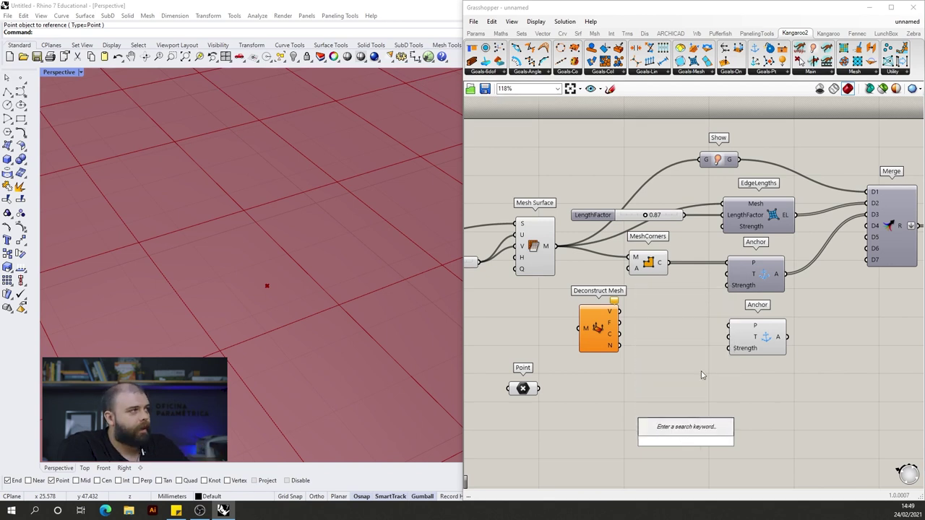
pyautogui.press('Escape')
# Reposition Deconstruct Mesh and connect the Mesh Surface output to its M input
pyautogui.moveTo(593, 331); pyautogui.dragTo(578, 343)
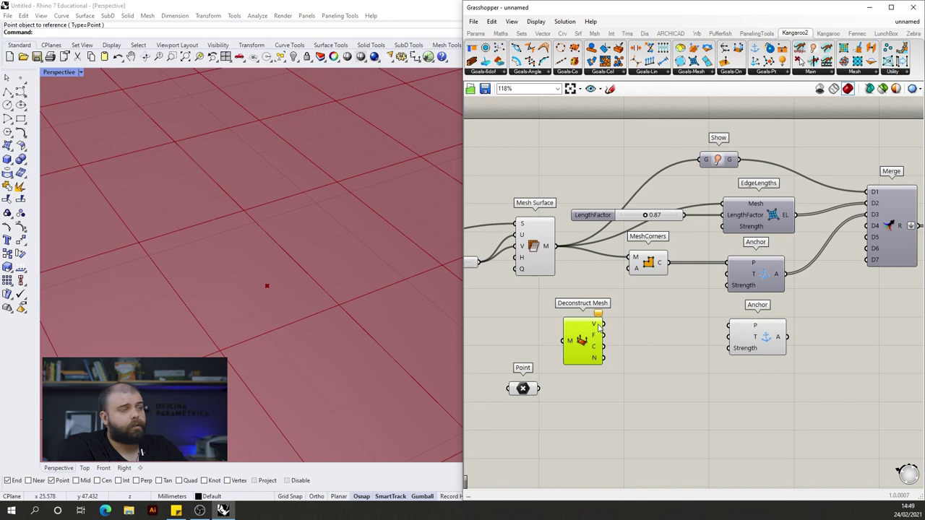
pyautogui.moveTo(584, 333); pyautogui.dragTo(581, 326)
pyautogui.click(622, 307)
pyautogui.click(542, 245)
pyautogui.moveTo(556, 246); pyautogui.dragTo(562, 334)
pyautogui.click(614, 336)
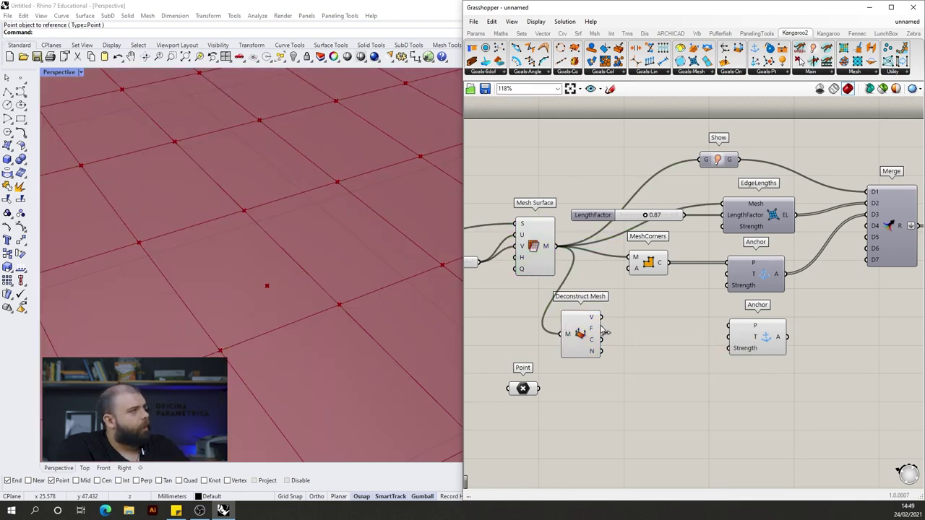
# Add a Point parameter beside Deconstruct Mesh and feed it from the V output
pyautogui.doubleClick(643, 336)
pyautogui.write('point')
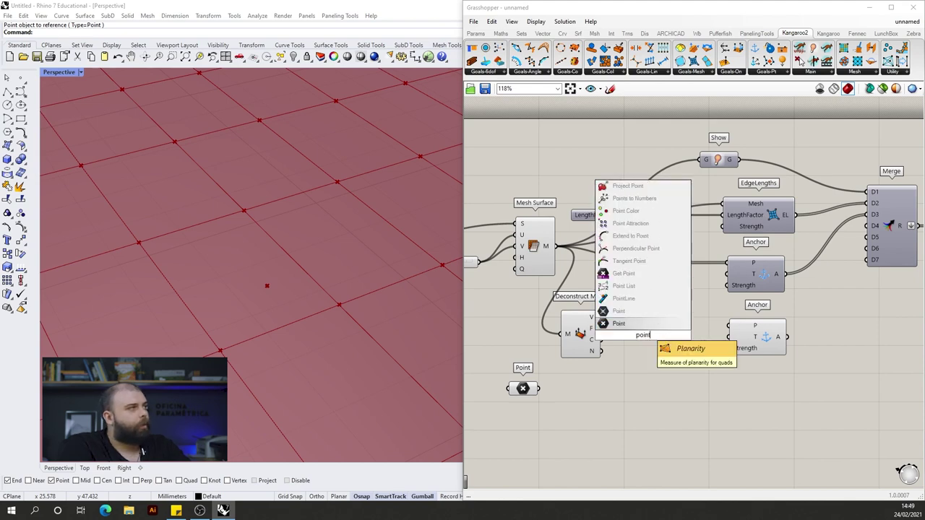
pyautogui.click(637, 326)
pyautogui.moveTo(601, 317); pyautogui.dragTo(630, 335)
pyautogui.moveTo(643, 334); pyautogui.dragTo(632, 317)
# Turn off the previews of Mesh Surface and Deconstruct Mesh
pyautogui.scroll(-3, 263, 211)
pyautogui.scroll(-5, 260, 216)
pyautogui.scroll(-3, 592, 383)
pyautogui.moveTo(591, 387); pyautogui.dragTo(528, 233)
pyautogui.middleClick(528, 234)
pyautogui.click(551, 205)
pyautogui.scroll(-5, 142, 231)
pyautogui.scroll(-2, 148, 231)
pyautogui.scroll(5, 584, 300)
pyautogui.click(607, 318)
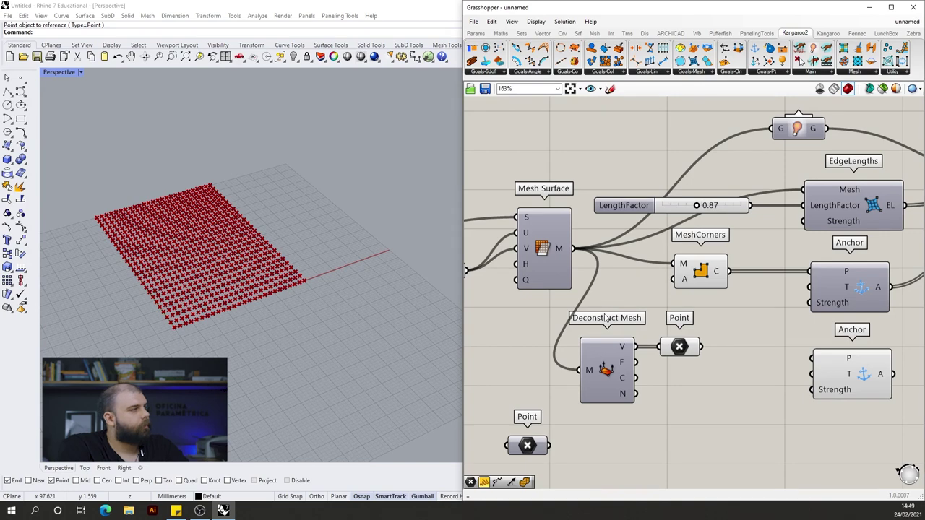
# Reposition the referenced Point parameter and add a Find similar member component beside it, below the second Anchor goal
pyautogui.scroll(-4, 599, 322)
pyautogui.scroll(3, 561, 378)
pyautogui.moveTo(558, 382); pyautogui.dragTo(607, 414)
pyautogui.scroll(-2, 583, 370)
pyautogui.scroll(3, 610, 403)
pyautogui.doubleClick(698, 387)
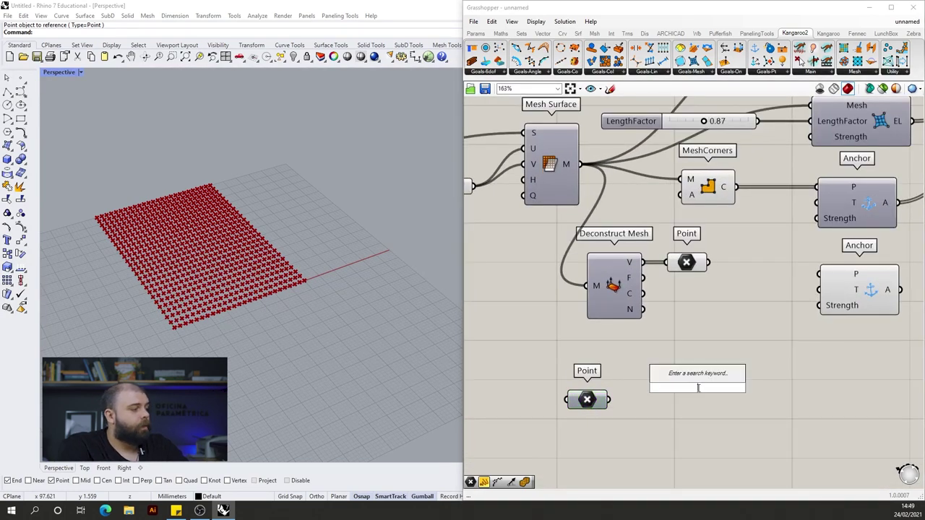
pyautogui.write('find simil')
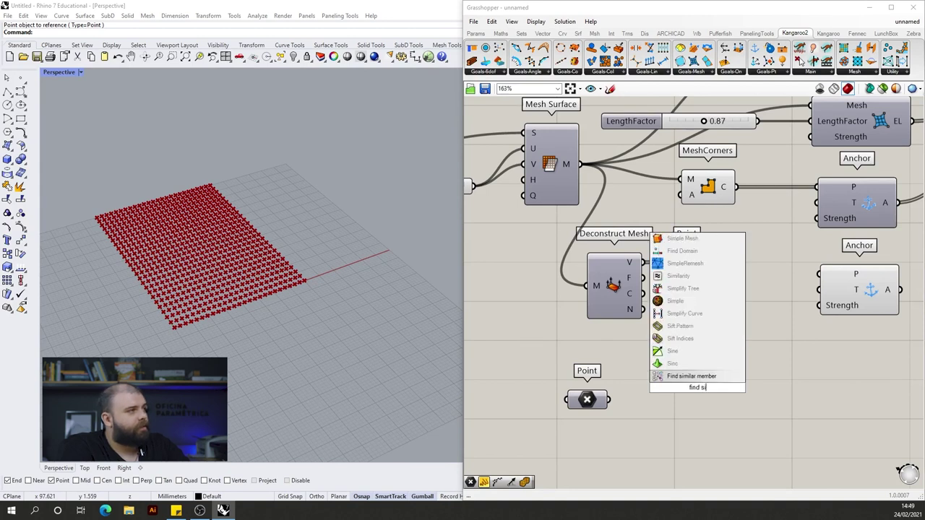
pyautogui.press('Return')
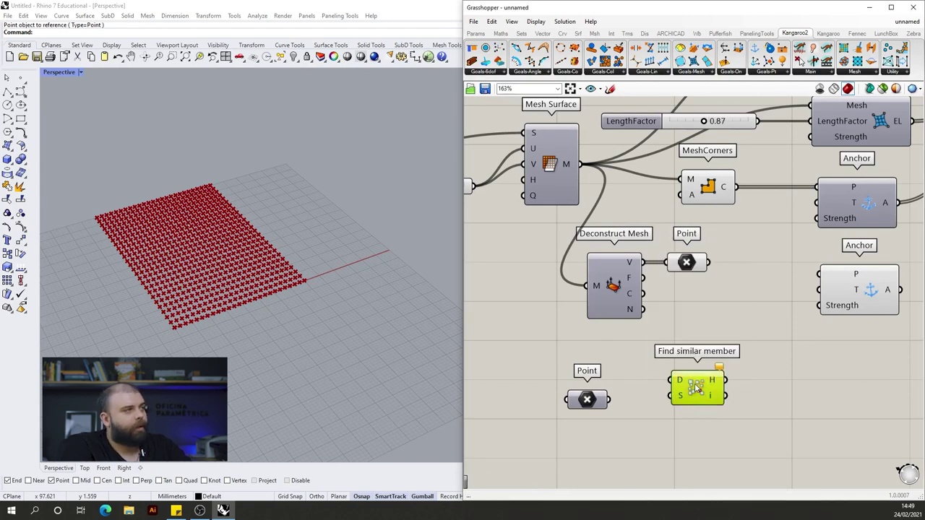
pyautogui.moveTo(693, 386); pyautogui.dragTo(744, 389)
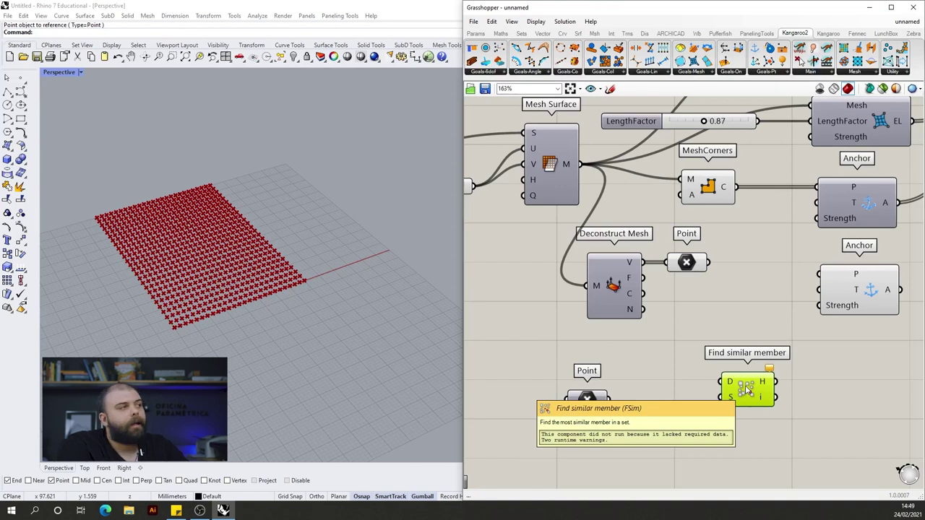
pyautogui.click(694, 316)
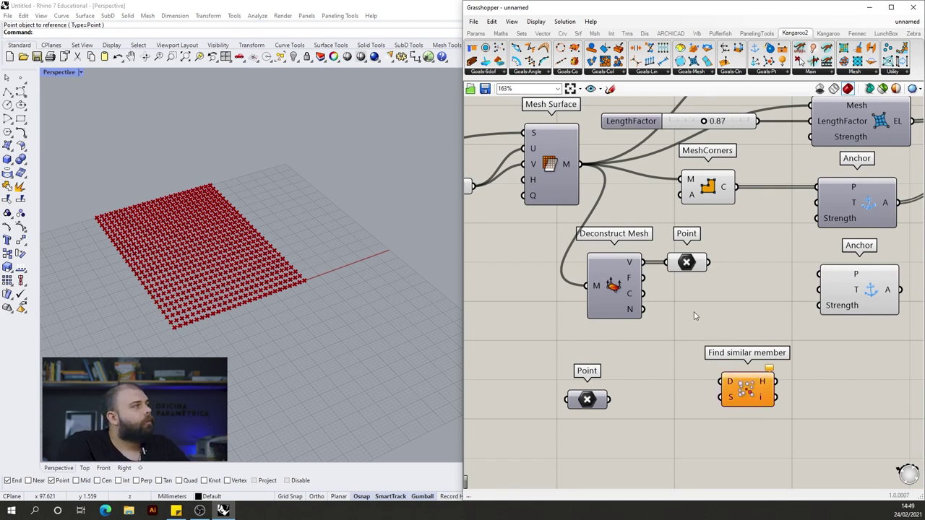
# Turn off the referenced Point parameter's preview and compare the Rhino point with the surrounding mesh vertices
pyautogui.middleClick(589, 402)
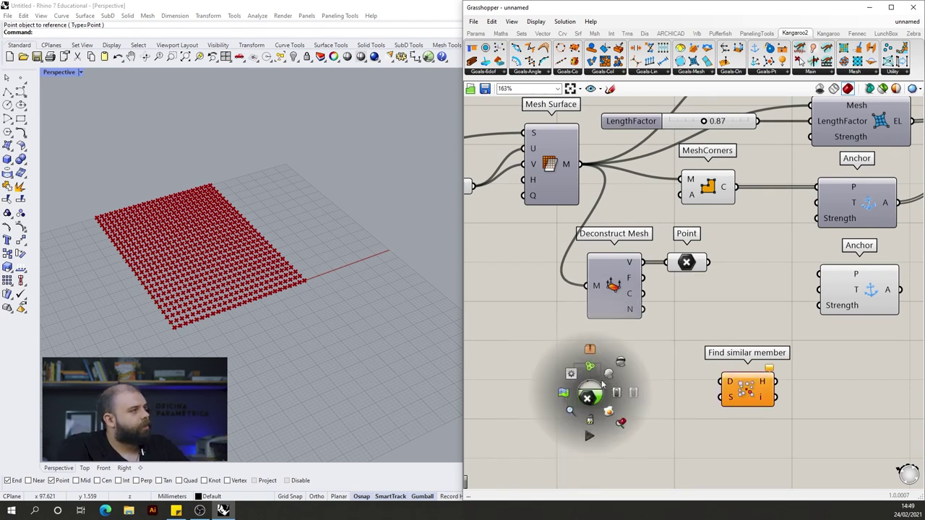
pyautogui.scroll(5, 180, 223)
pyautogui.scroll(-5, 170, 239)
pyautogui.scroll(4, 125, 221)
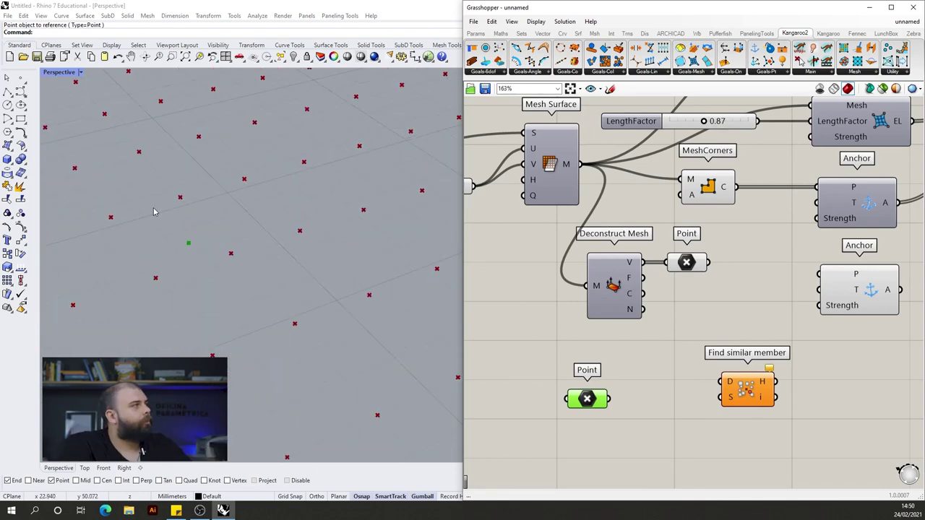
pyautogui.click(687, 263)
pyautogui.click(672, 367)
pyautogui.moveTo(733, 385)
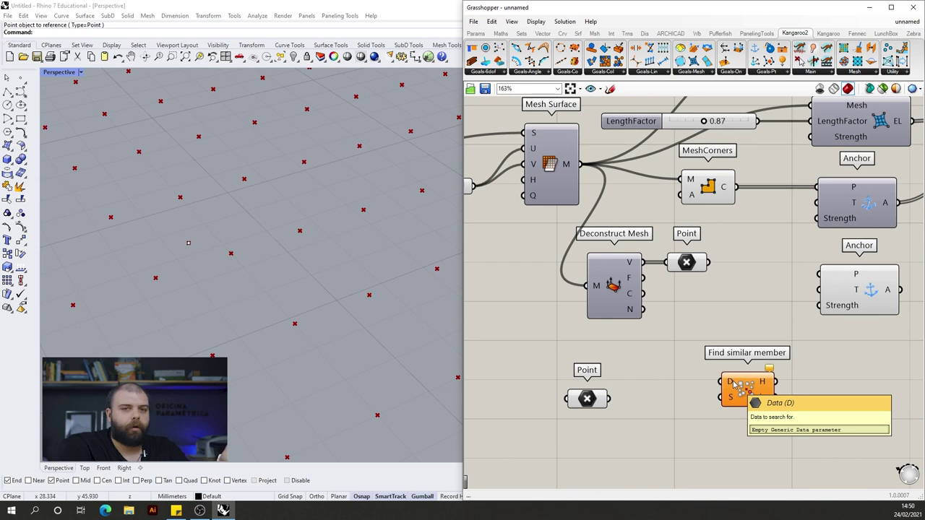
# Wire the referenced Point into Find similar member's D input and the mesh vertices Point into its S input
pyautogui.click(602, 401)
pyautogui.moveTo(609, 399); pyautogui.dragTo(720, 383)
pyautogui.moveTo(729, 402)
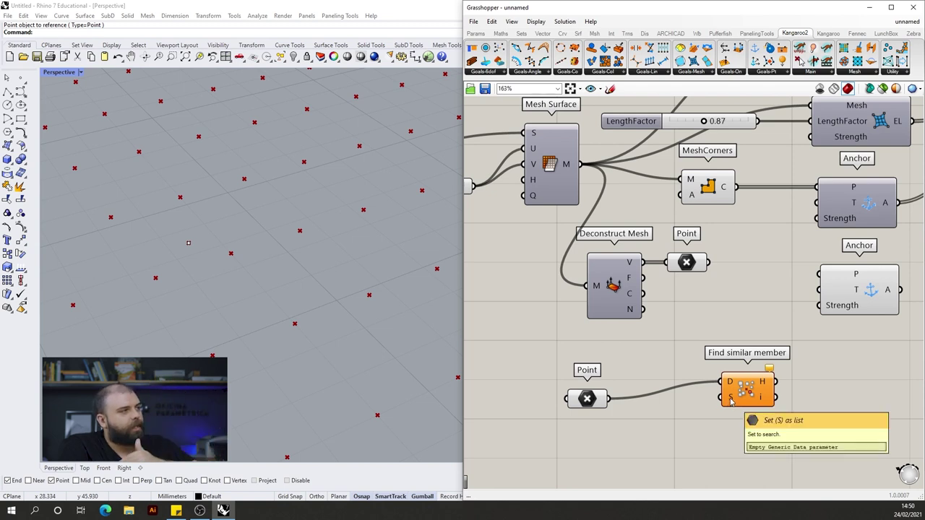
pyautogui.moveTo(708, 262); pyautogui.dragTo(723, 398)
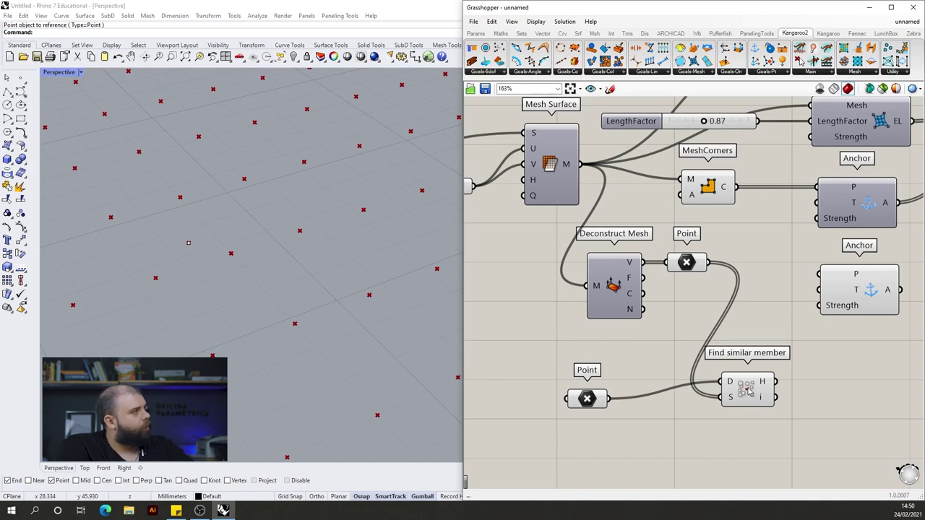
# Highlight Find similar member and move the Rhino point to two other places in the grid to test the nearest-vertex search
pyautogui.click(747, 390)
pyautogui.scroll(2, 238, 260)
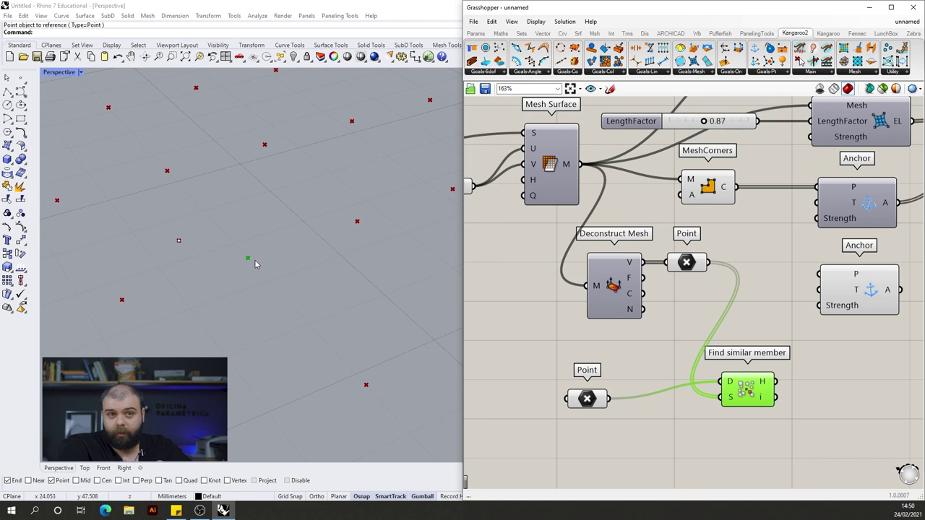
pyautogui.scroll(-3, 192, 274)
pyautogui.click(193, 264)
pyautogui.moveTo(228, 251); pyautogui.dragTo(284, 258)
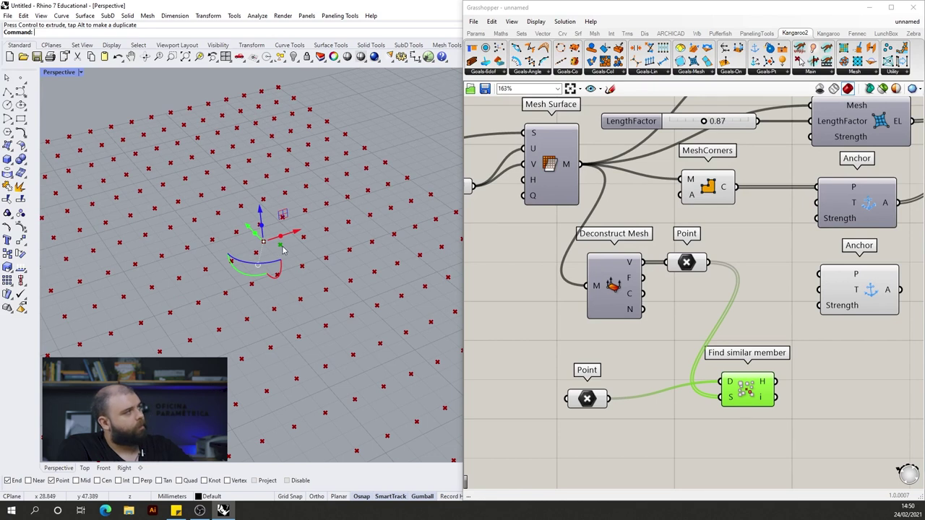
pyautogui.moveTo(248, 231); pyautogui.dragTo(200, 182)
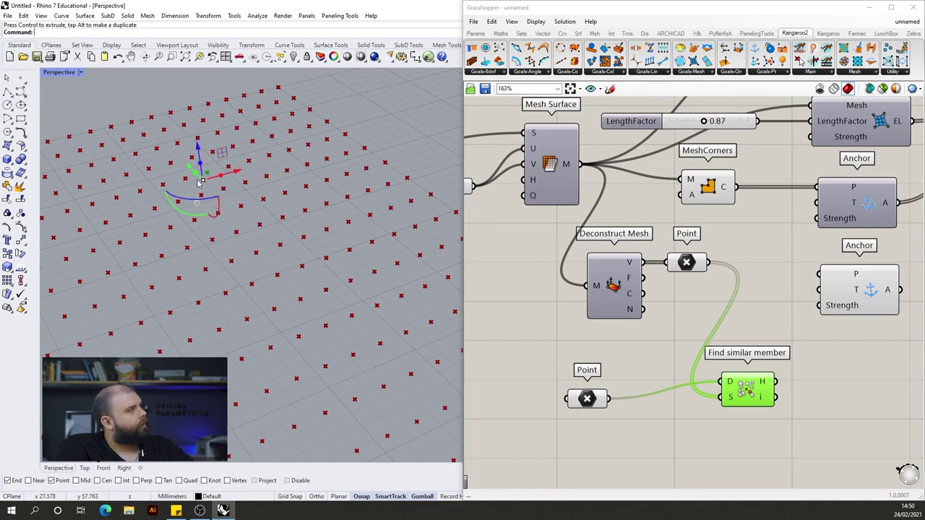
pyautogui.press('Escape')
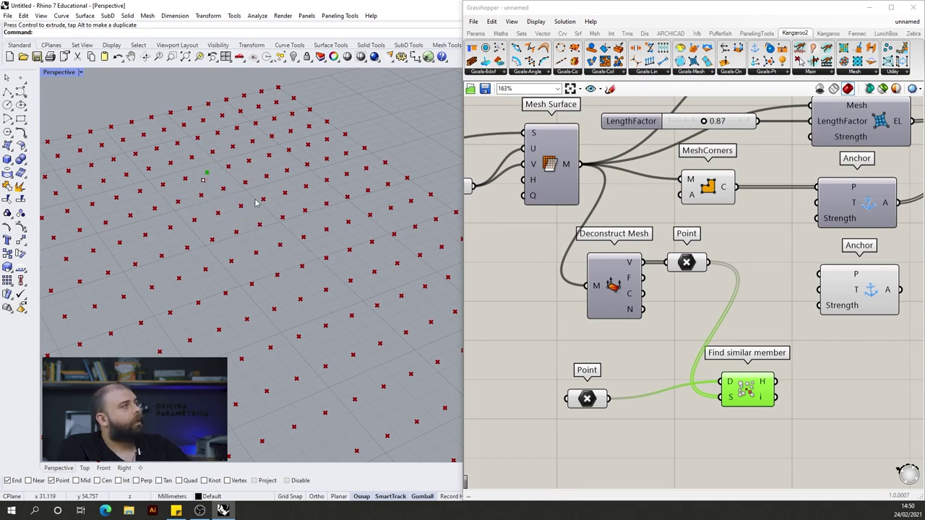
# Undo both test moves of the Rhino point
pyautogui.hotkey('ctrl', 'z')
pyautogui.hotkey('ctrl', 'z')
pyautogui.press('Escape')
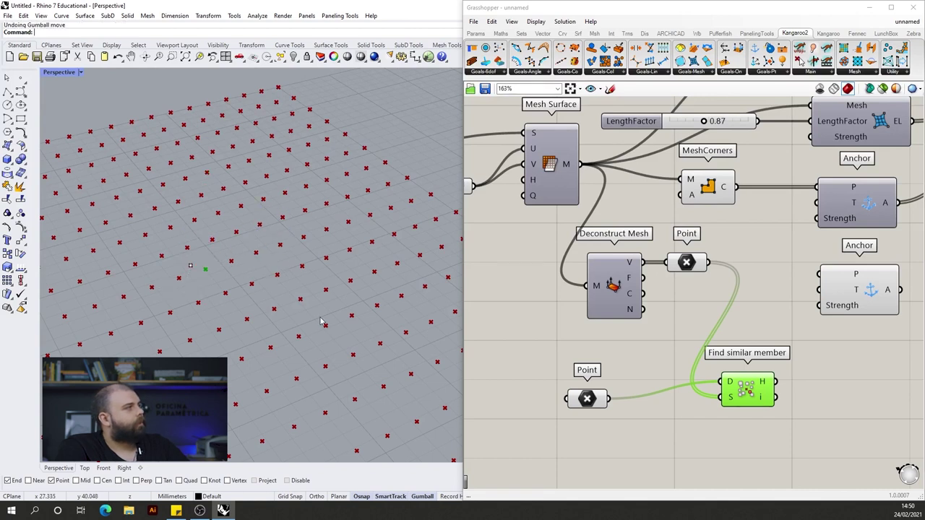
pyautogui.scroll(2, 179, 262)
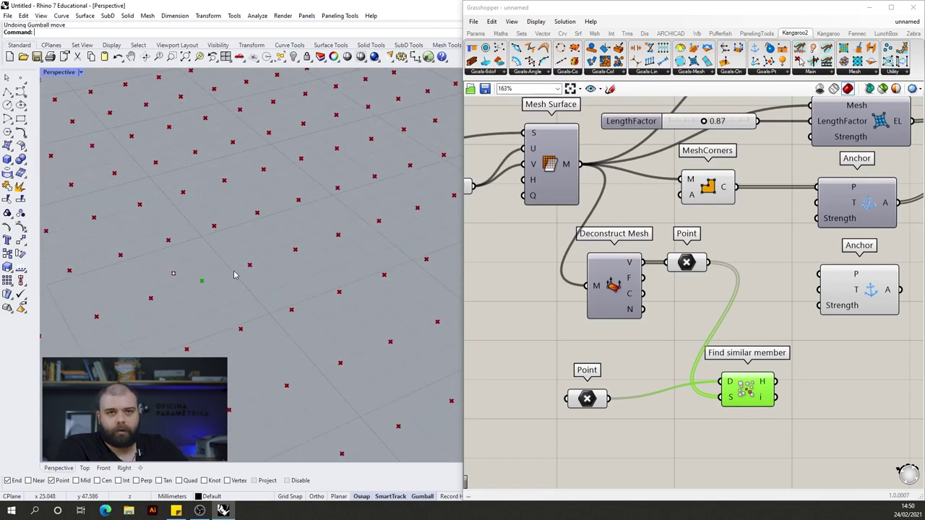
pyautogui.scroll(-4, 552, 371)
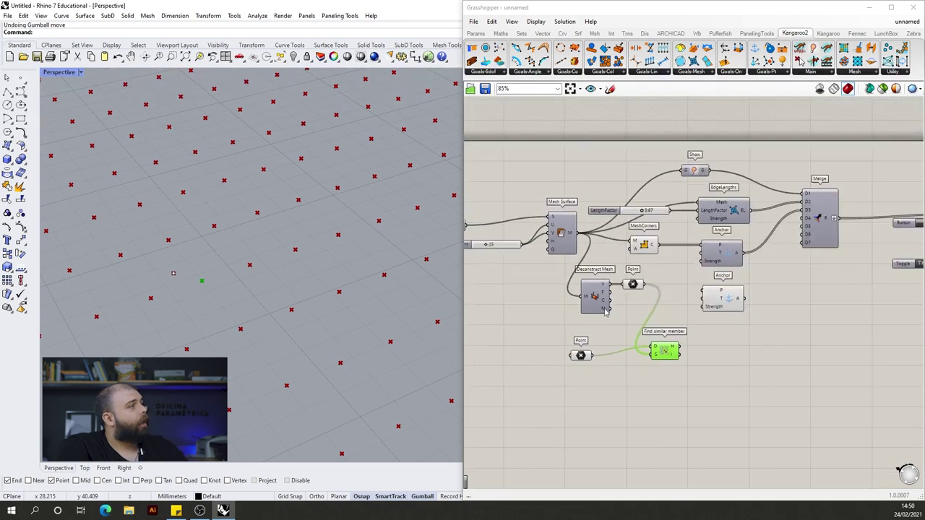
# Duplicate the Rhino point elsewhere on the grid and reference both points in the Point parameter to test multiple matches
pyautogui.scroll(-3, 223, 236)
pyautogui.moveTo(210, 229); pyautogui.dragTo(272, 322)
pyautogui.keyDown('alt'); pyautogui.moveTo(225, 248); pyautogui.dragTo(323, 356); pyautogui.keyUp('alt')
pyautogui.moveTo(394, 394); pyautogui.dragTo(188, 221)
pyautogui.scroll(3, 581, 358)
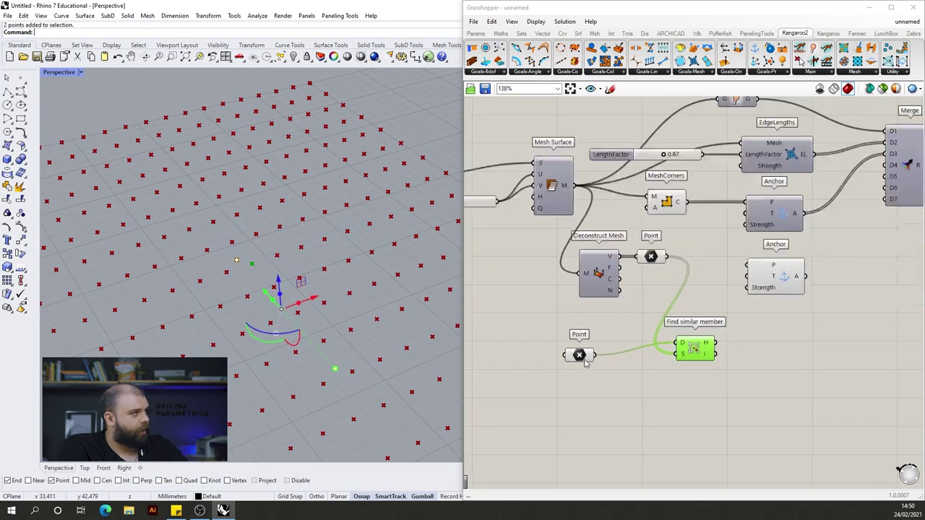
pyautogui.rightClick(571, 354)
pyautogui.click(607, 437)
pyautogui.click(380, 385)
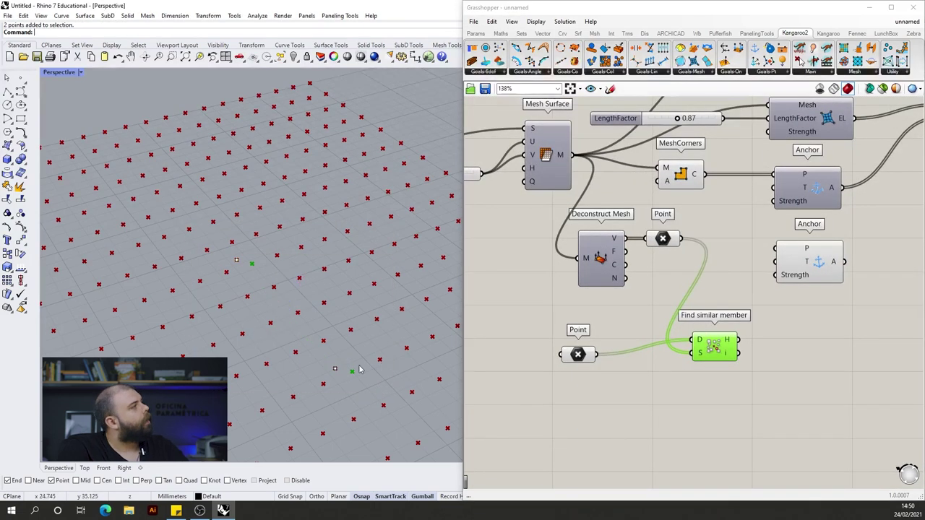
# Undo the point duplication and reference the remaining Rhino point in the Point parameter again
pyautogui.hotkey('ctrl', 'z')
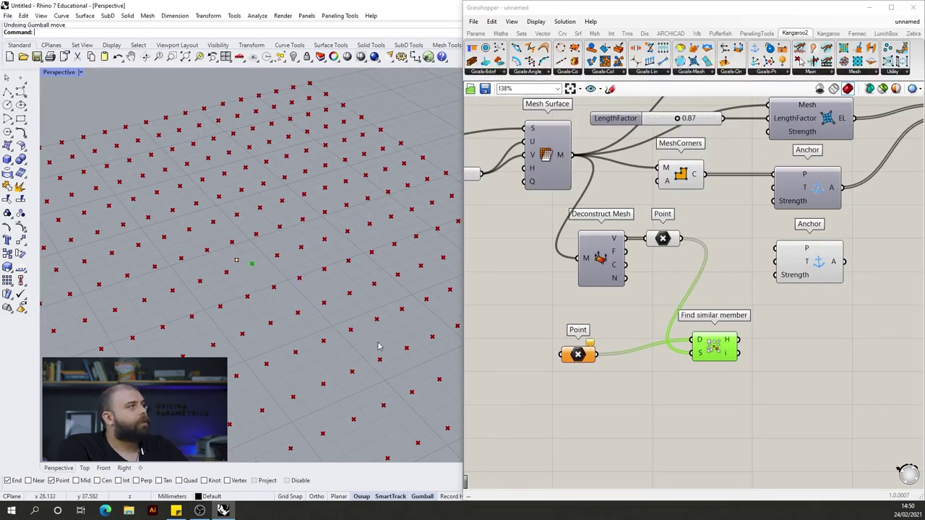
pyautogui.rightClick(580, 356)
pyautogui.click(599, 422)
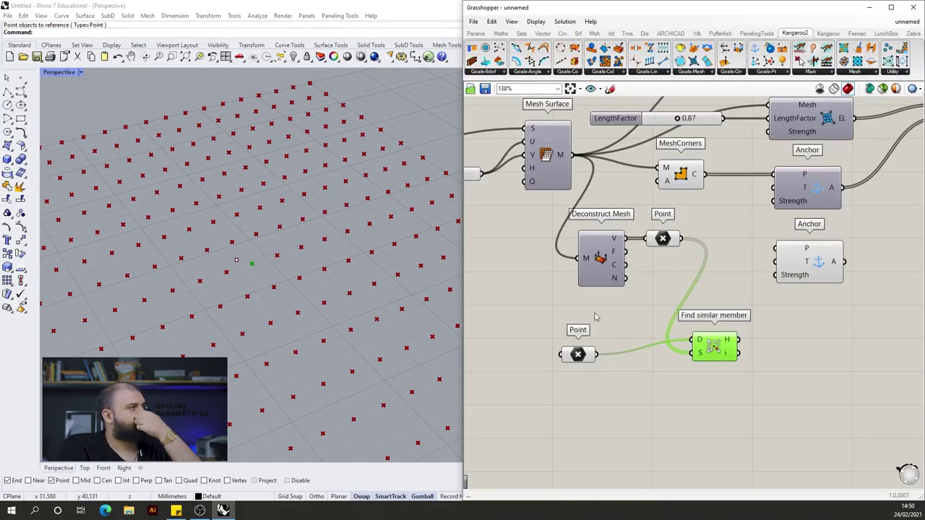
pyautogui.click(568, 343)
# Move Find similar member and the referenced Point parameter slightly up, closer to Deconstruct Mesh
pyautogui.scroll(-3, 522, 297)
pyautogui.scroll(3, 650, 289)
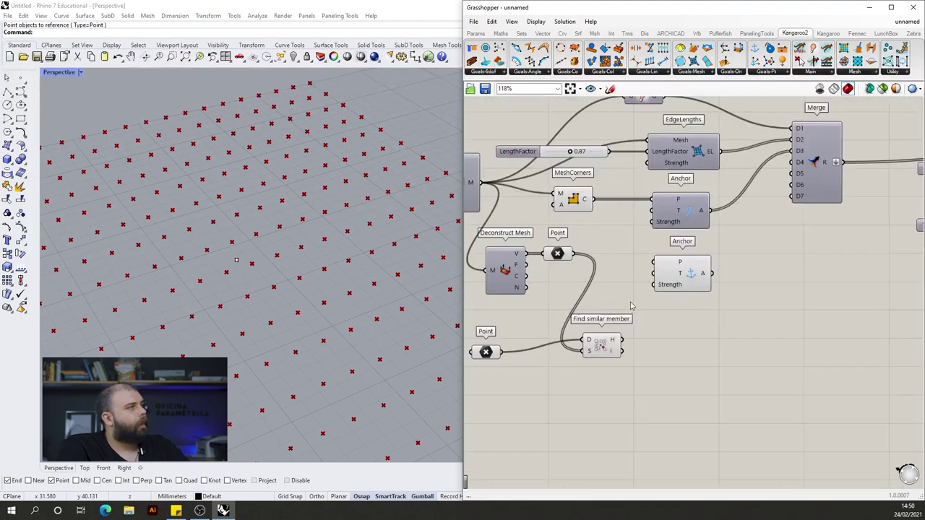
pyautogui.moveTo(597, 350); pyautogui.dragTo(594, 326)
pyautogui.moveTo(492, 358); pyautogui.dragTo(502, 343)
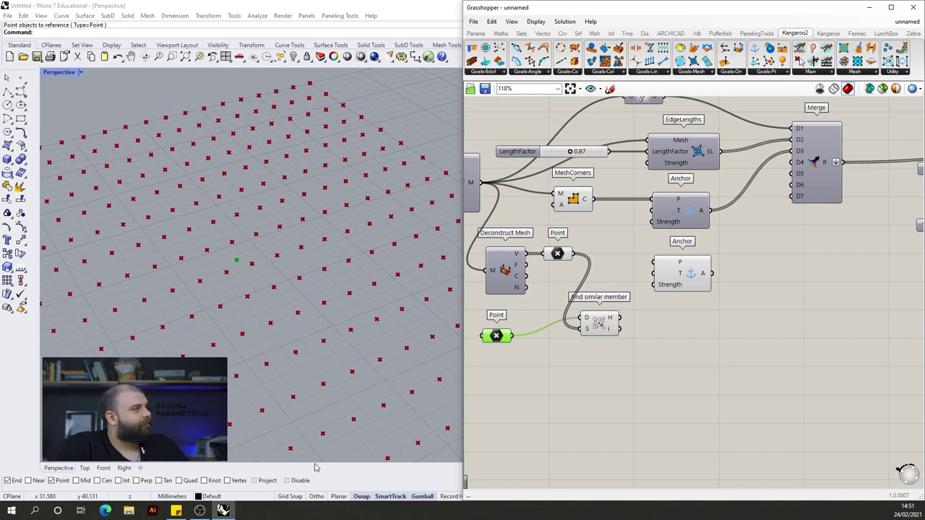
# Reposition the second Anchor goal lower and farther from the first, beside Find similar member
pyautogui.scroll(-4, 625, 293)
pyautogui.scroll(5, 652, 277)
pyautogui.moveTo(679, 289); pyautogui.dragTo(720, 312)
pyautogui.click(652, 303)
pyautogui.scroll(-2, 664, 313)
pyautogui.scroll(1, 638, 323)
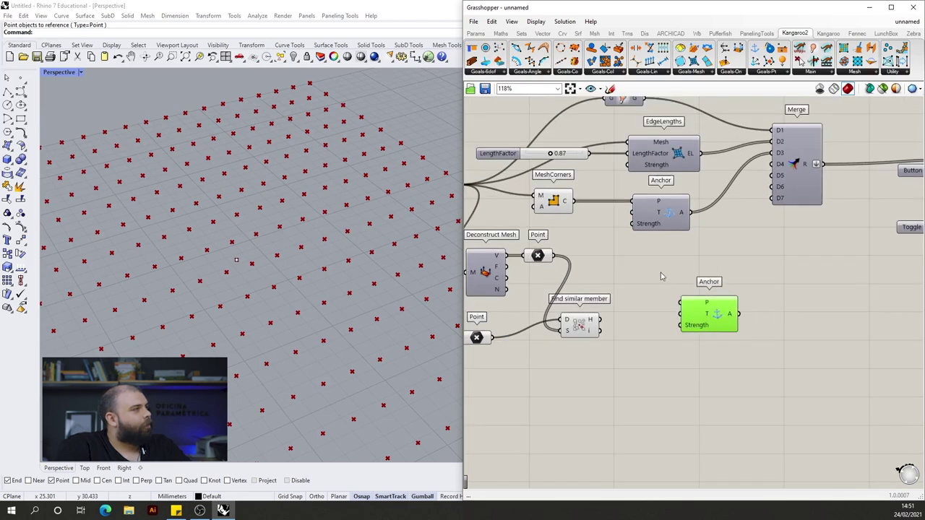
pyautogui.click(660, 274)
# Wire Find similar member's H output into the second Anchor's P input
pyautogui.click(587, 327)
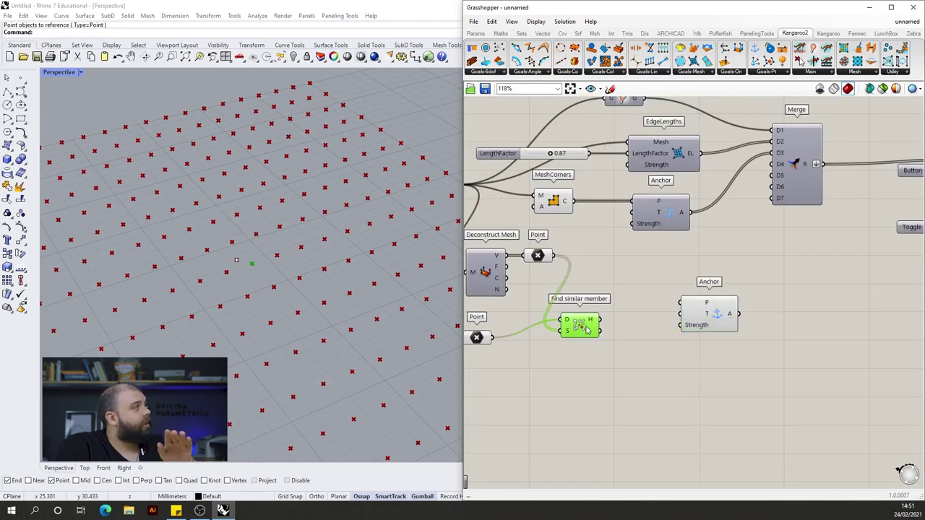
pyautogui.moveTo(601, 322); pyautogui.dragTo(680, 302)
pyautogui.scroll(3, 680, 304)
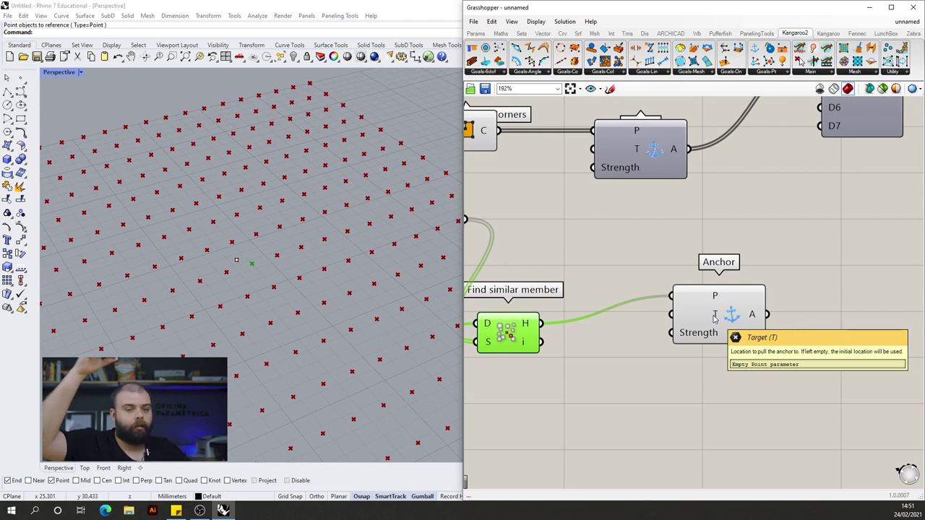
# Add a Move component below the second Anchor and feed its G input from Find similar member's H output
pyautogui.doubleClick(624, 466)
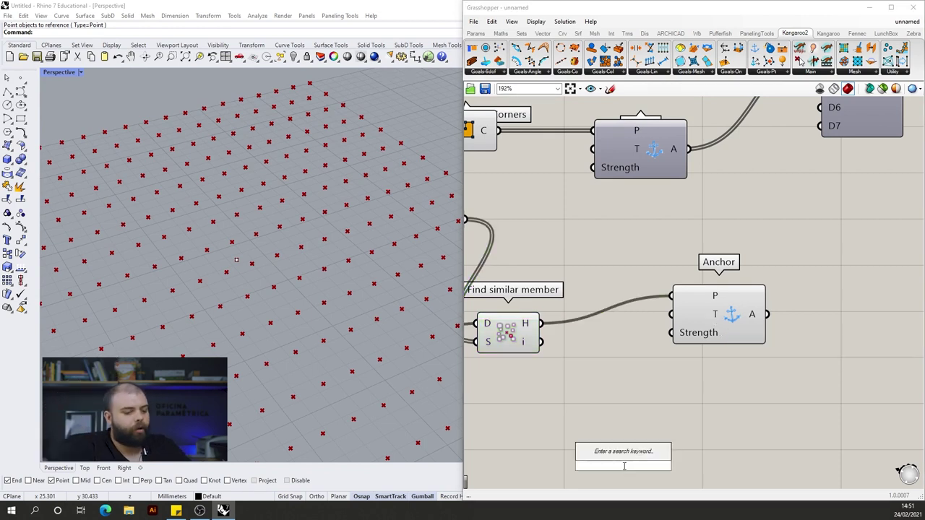
pyautogui.write('move')
pyautogui.press('Return')
pyautogui.scroll(-4, 619, 312)
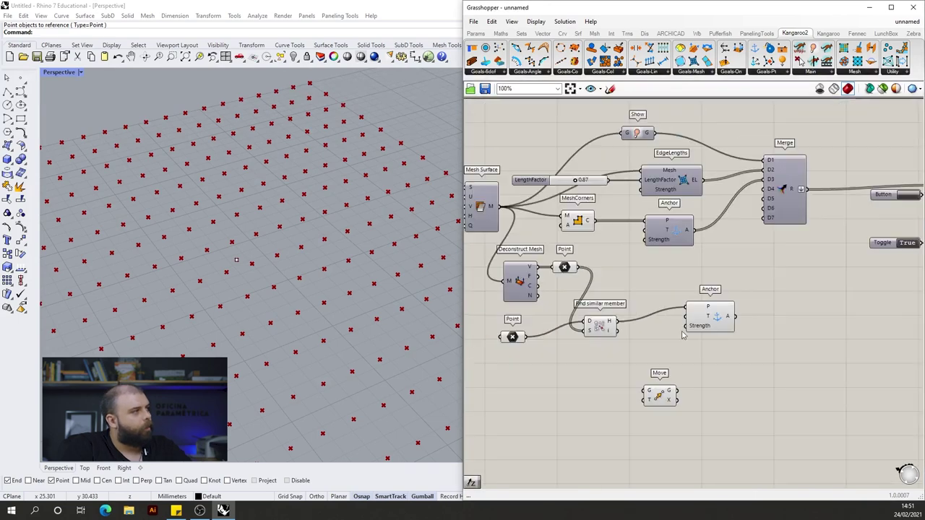
pyautogui.scroll(3, 619, 312)
pyautogui.scroll(-3, 599, 309)
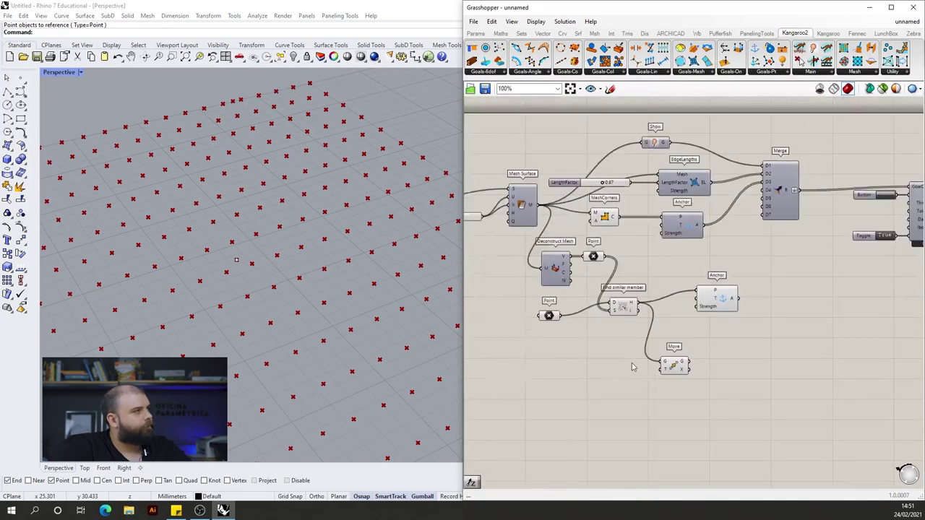
# Add a Unit Z vector beside Move and wire it into Move's T input
pyautogui.scroll(3, 621, 387)
pyautogui.doubleClick(621, 390)
pyautogui.write('z')
pyautogui.press('Return')
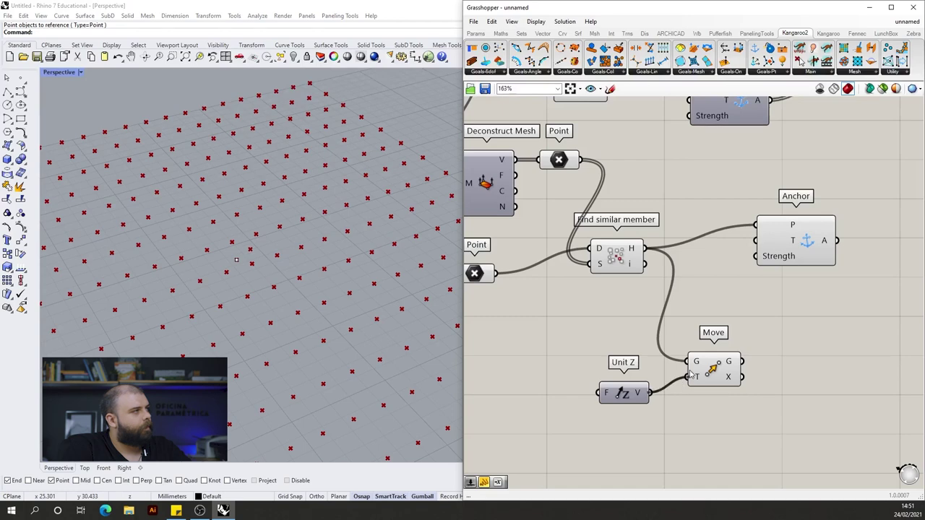
# Create a number slider from 0 to 25 and wire it into Unit Z's F input
pyautogui.scroll(-3, 690, 374)
pyautogui.scroll(-3, 320, 303)
pyautogui.moveTo(320, 303); pyautogui.dragTo(243, 353, button='right')
pyautogui.scroll(3, 583, 384)
pyautogui.doubleClick(585, 389)
pyautogui.write('0<25')
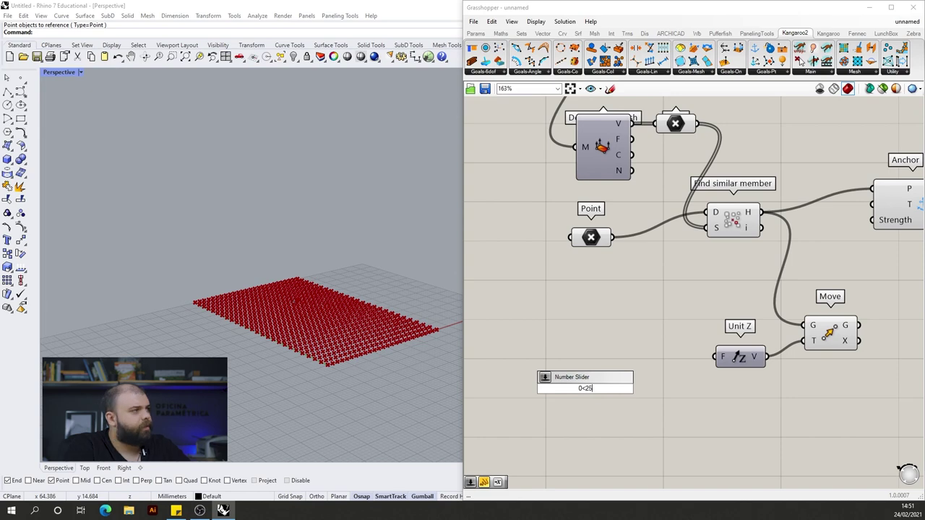
pyautogui.press('Return')
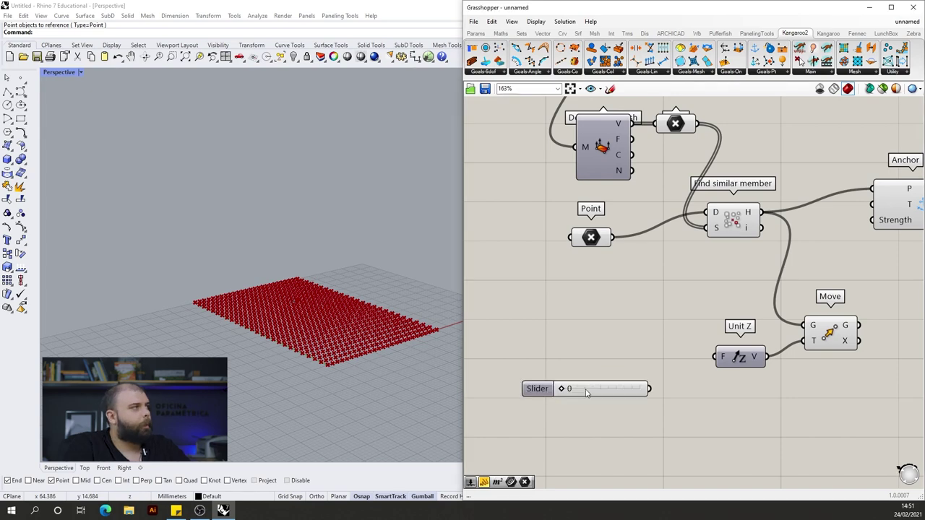
pyautogui.moveTo(693, 376); pyautogui.dragTo(712, 366)
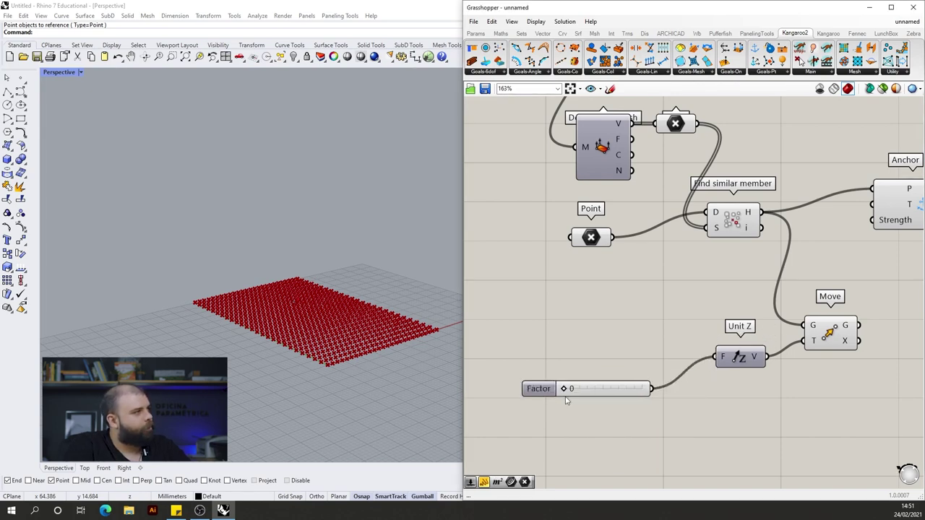
# Set the Unit Z factor slider to 17 and wire Move's G output into the second Anchor's T input
pyautogui.moveTo(278, 377); pyautogui.dragTo(299, 370, button='right')
pyautogui.scroll(-4, 588, 299)
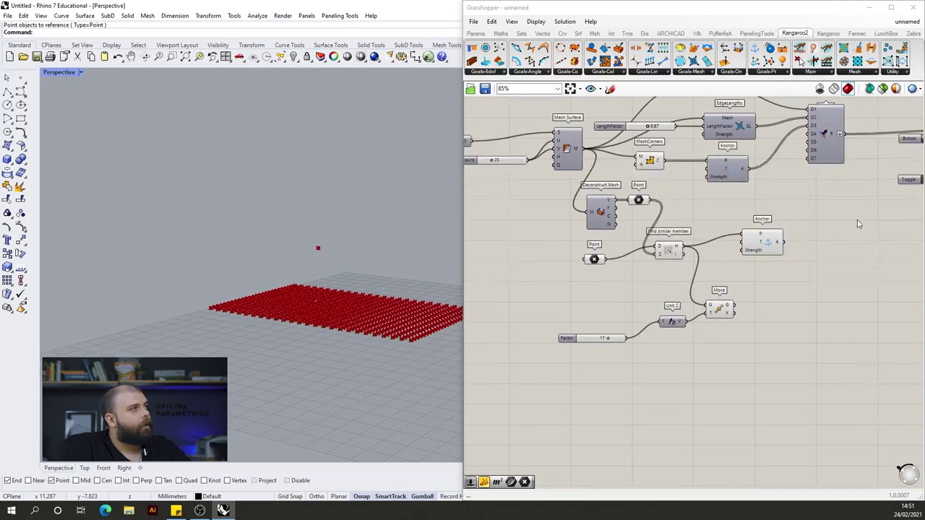
pyautogui.scroll(3, 857, 223)
pyautogui.click(638, 374)
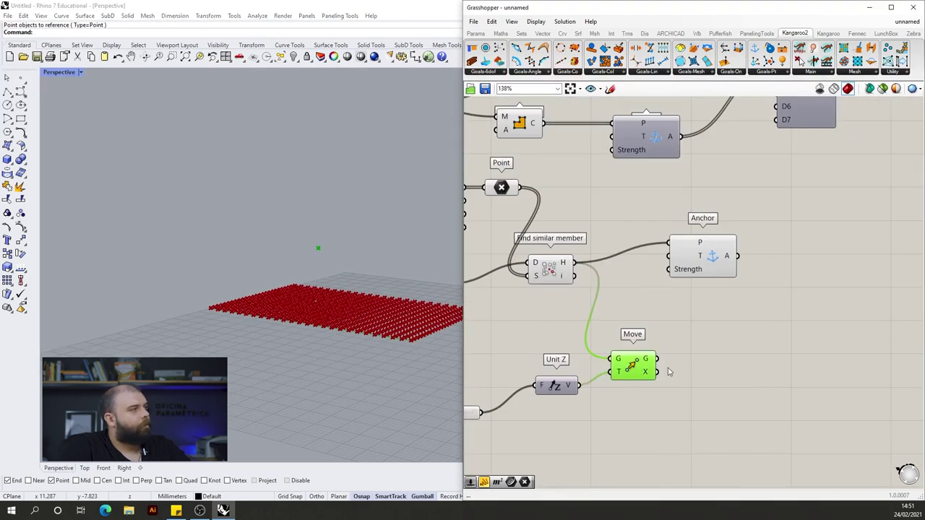
pyautogui.moveTo(655, 359); pyautogui.dragTo(669, 261)
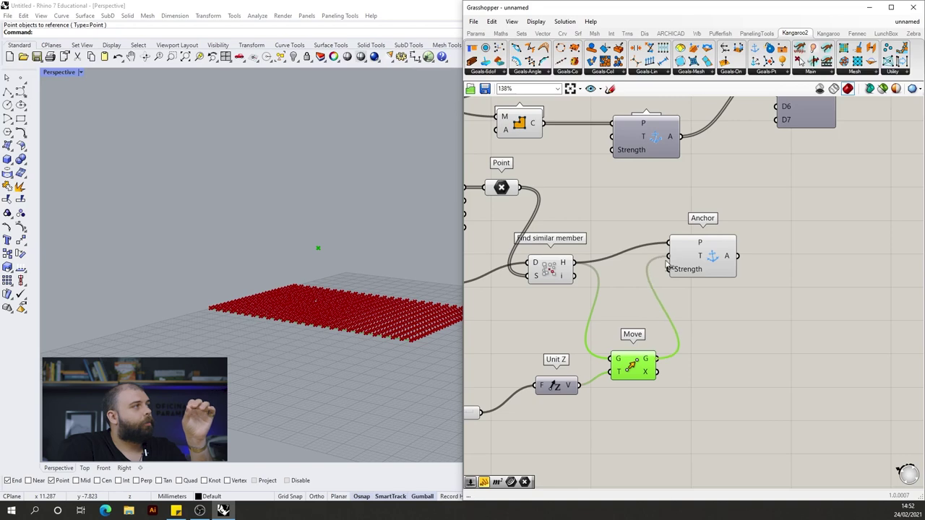
# Compare the raised target point with the matched mesh vertex by highlighting Find similar member in the Rhino viewport
pyautogui.scroll(2, 328, 253)
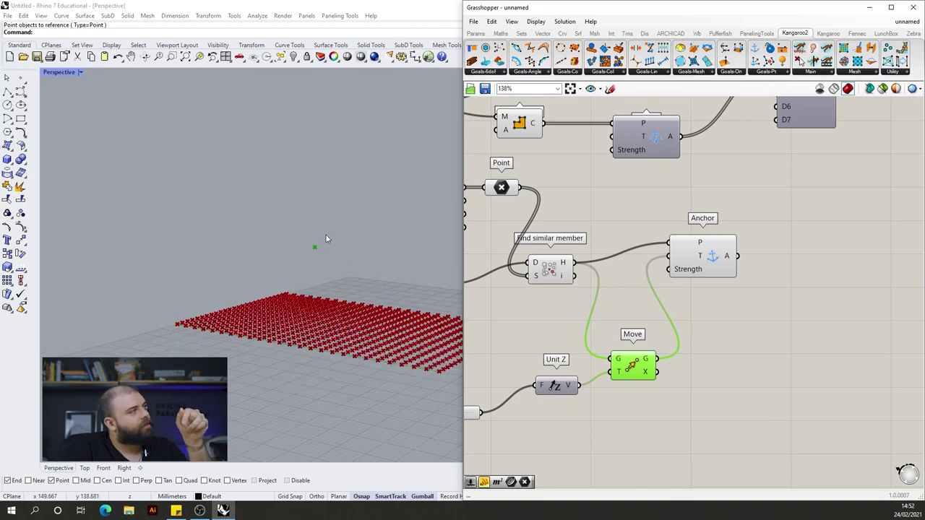
pyautogui.moveTo(321, 244); pyautogui.dragTo(332, 258, button='right')
pyautogui.click(562, 270)
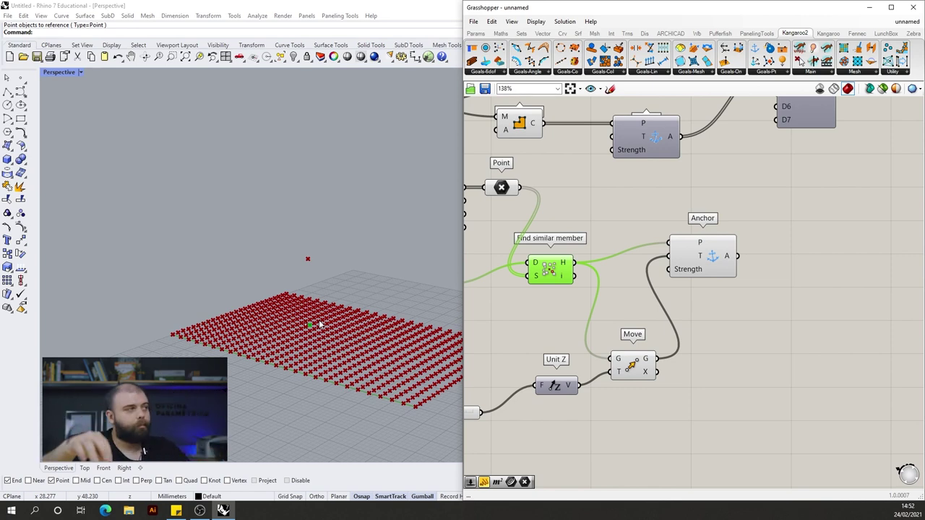
pyautogui.click(534, 336)
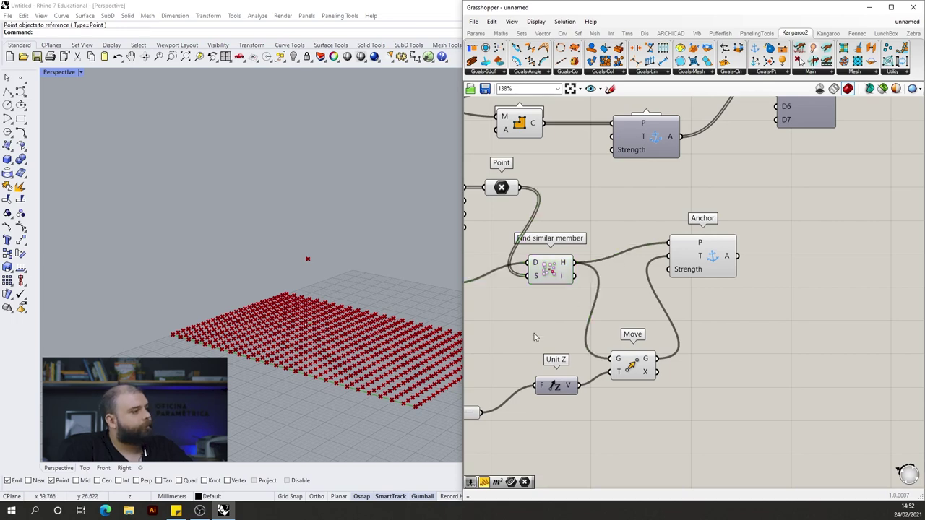
# Set the BouncySolver toggle to False and wire the second Anchor's A output into Merge's D4 input
pyautogui.scroll(-3, 537, 325)
pyautogui.scroll(2, 692, 163)
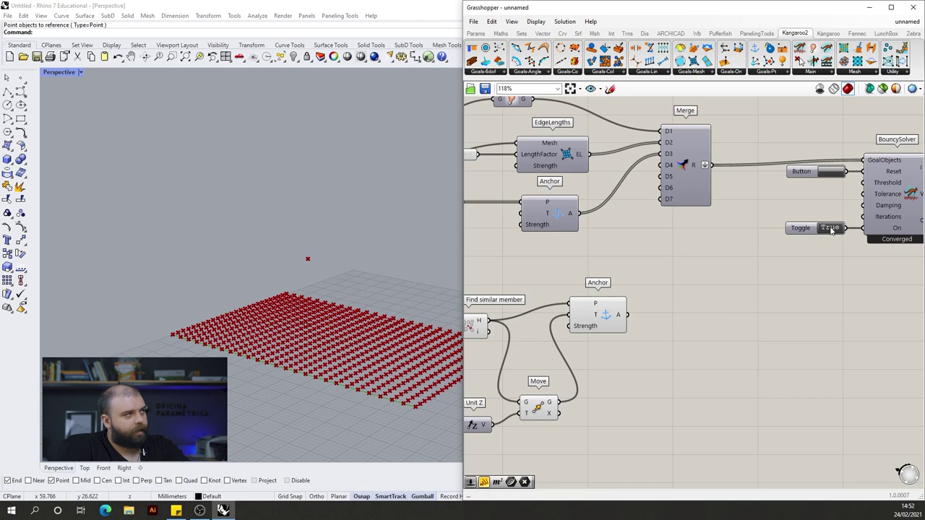
pyautogui.scroll(2, 660, 187)
pyautogui.click(601, 365)
pyautogui.moveTo(615, 319); pyautogui.dragTo(659, 158)
pyautogui.click(662, 292)
# Turn off the previews of the vertex search, Move and second Anchor components together
pyautogui.scroll(-5, 711, 267)
pyautogui.moveTo(664, 410); pyautogui.dragTo(528, 218)
pyautogui.middleClick(546, 250)
pyautogui.click(565, 233)
pyautogui.click(661, 353)
# Turn the Move component's preview back on to display the raised target point
pyautogui.scroll(3, 661, 353)
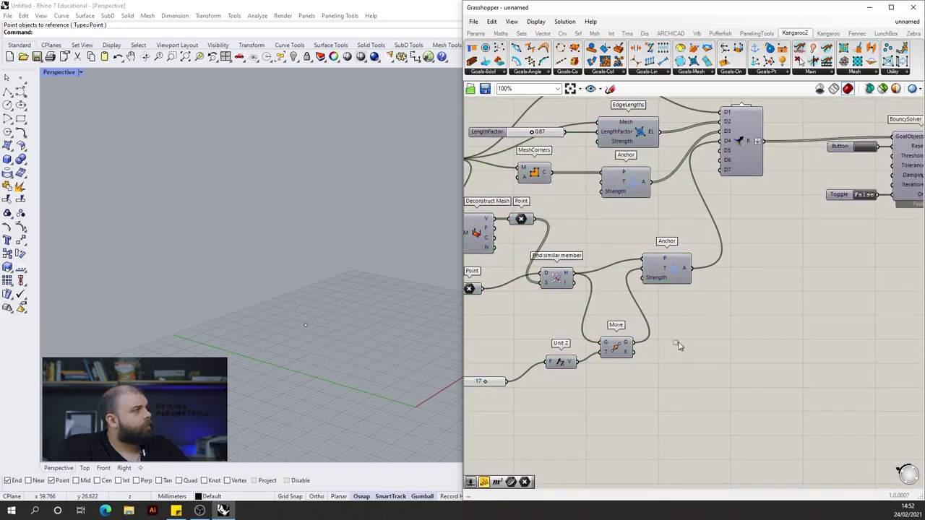
pyautogui.click(611, 350)
pyautogui.middleClick(613, 350)
pyautogui.click(634, 328)
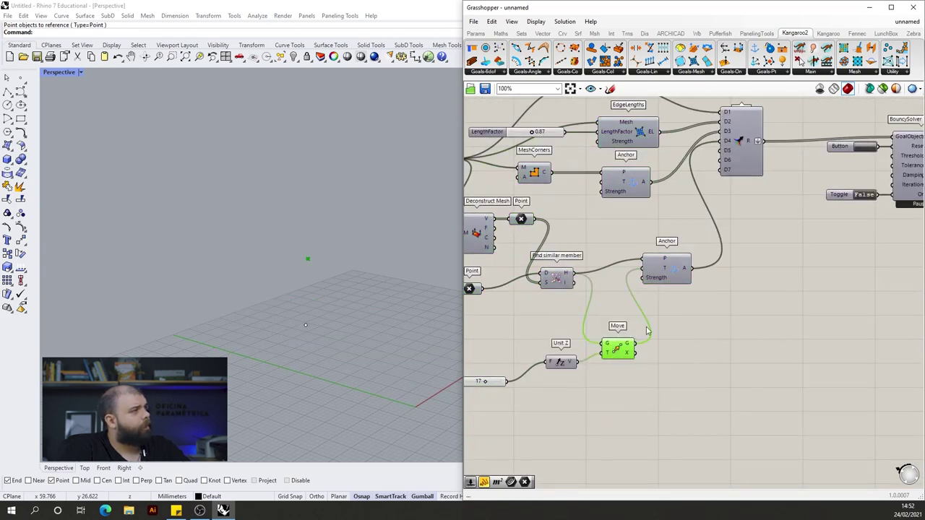
pyautogui.click(526, 311)
# Reset the BouncySolver simulation
pyautogui.scroll(-3, 523, 307)
pyautogui.scroll(4, 787, 196)
pyautogui.scroll(1, 802, 183)
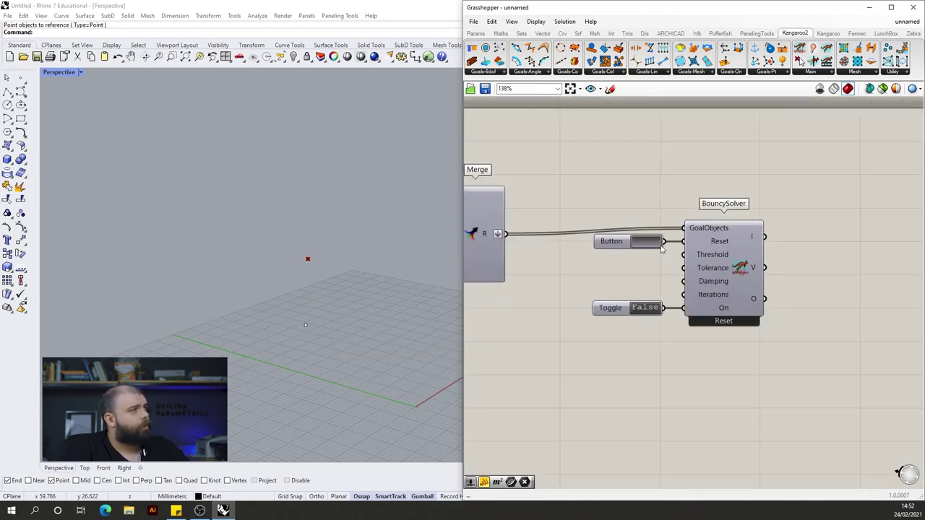
# Turn on the BouncySolver's preview and start the simulation by setting its toggle to True
pyautogui.middleClick(726, 280)
pyautogui.click(747, 261)
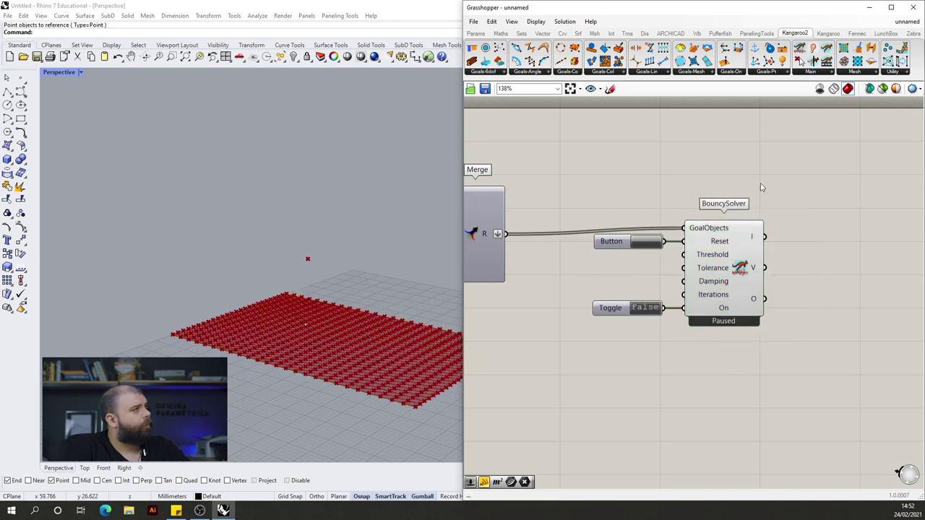
pyautogui.doubleClick(646, 311)
pyautogui.scroll(5, 367, 296)
pyautogui.moveTo(367, 295)
pyautogui.mouseDown(button='right')
pyautogui.moveTo(350, 282)
pyautogui.moveTo(358, 290)
pyautogui.mouseUp(button='right')
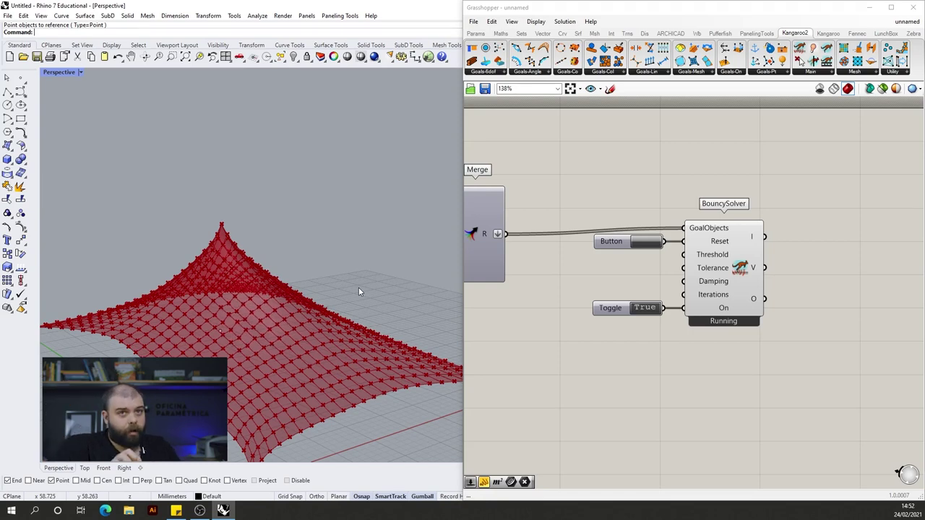
# Lower the Factor slider feeding Unit Z to 0 and raise it to 20 while the solver is running
pyautogui.scroll(-6, 896, 184)
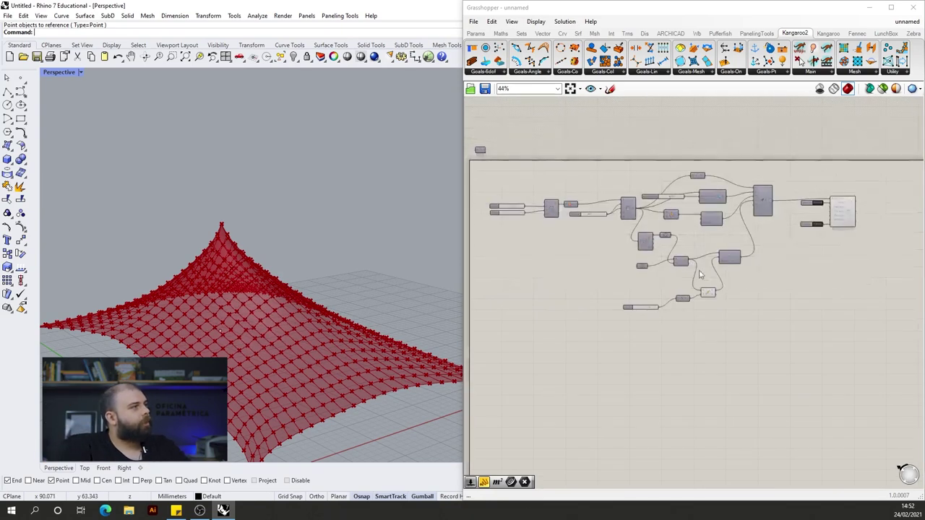
pyautogui.scroll(4, 659, 302)
pyautogui.moveTo(640, 318); pyautogui.dragTo(579, 316)
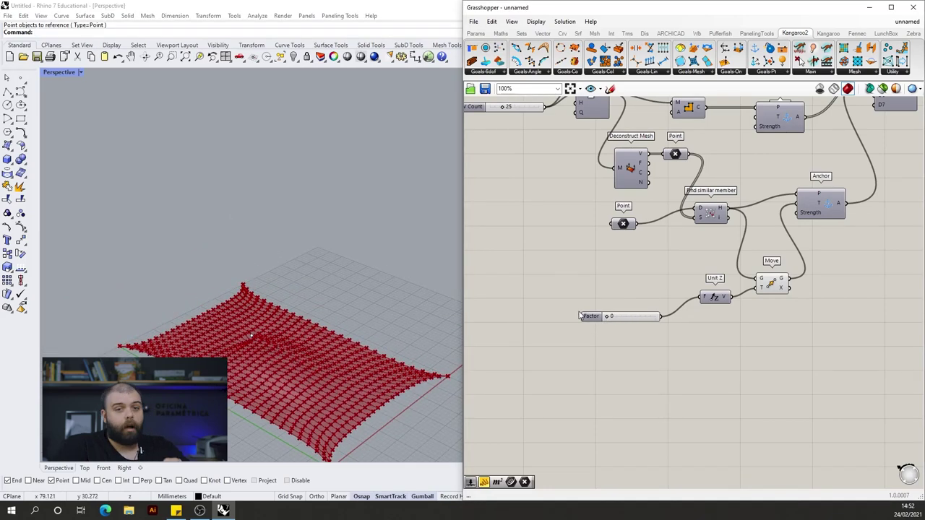
pyautogui.moveTo(609, 317); pyautogui.dragTo(648, 316)
# Move the referenced Rhino point across the ground plane to shift the peak along the mesh
pyautogui.moveTo(253, 368); pyautogui.dragTo(217, 329, button='right')
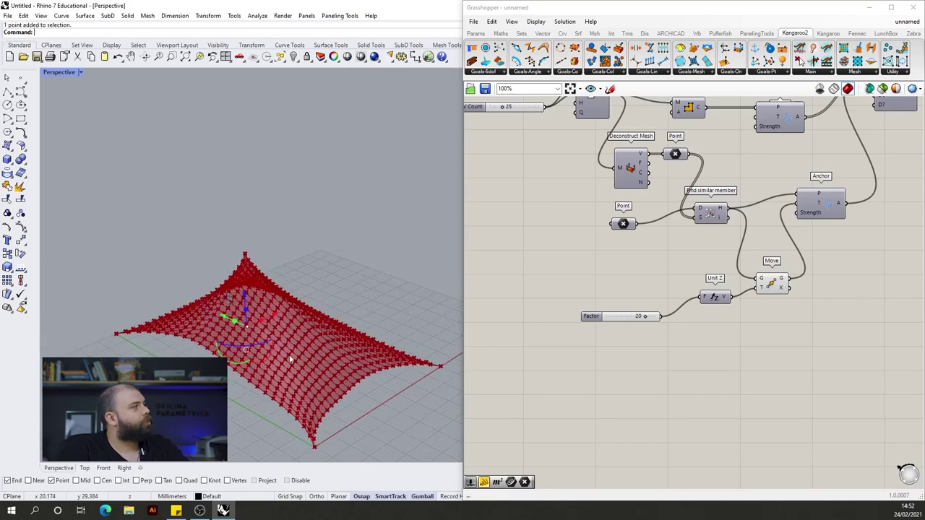
pyautogui.scroll(2, 278, 339)
pyautogui.moveTo(285, 306); pyautogui.dragTo(306, 294)
pyautogui.scroll(-3, 336, 266)
pyautogui.moveTo(337, 266); pyautogui.dragTo(320, 256, button='right')
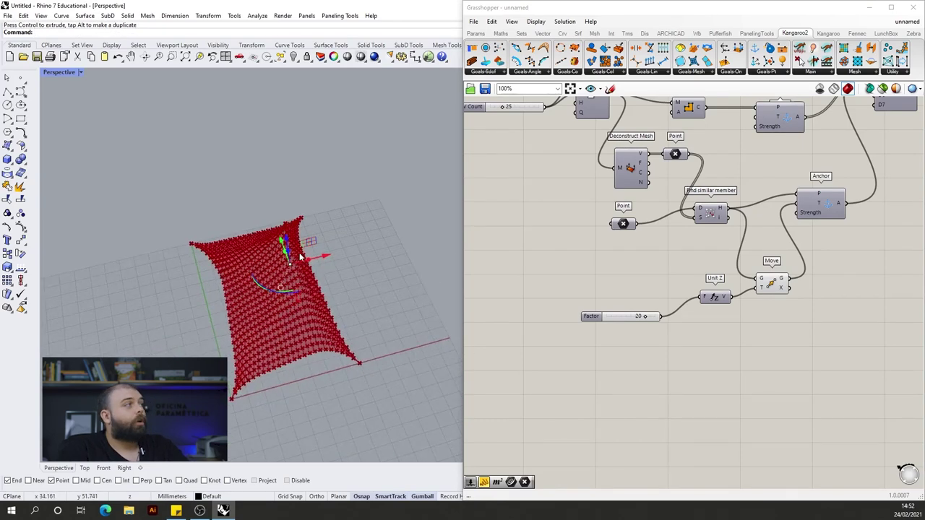
pyautogui.moveTo(325, 255)
pyautogui.mouseDown()
pyautogui.moveTo(270, 271)
pyautogui.moveTo(322, 259)
pyautogui.mouseUp()
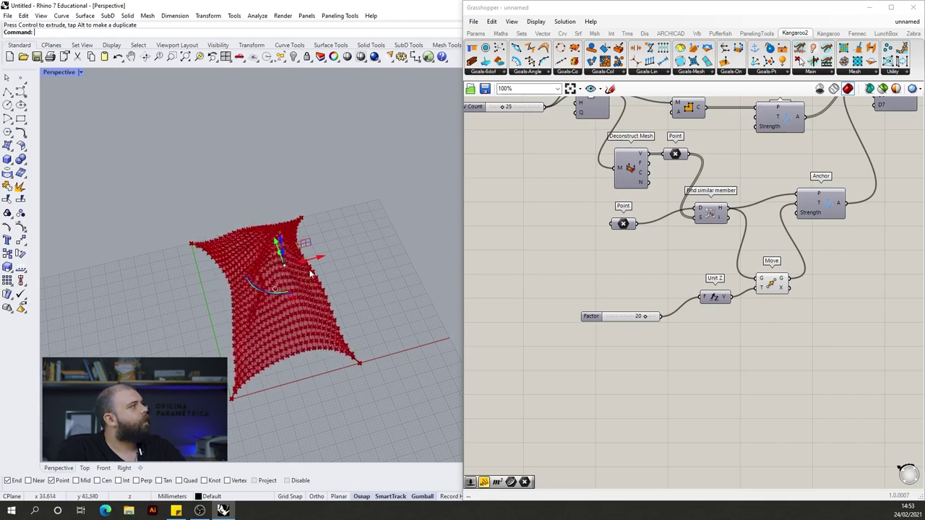
# Make a copy of the Rhino point nearer the opposite end of the mesh
pyautogui.moveTo(310, 270); pyautogui.dragTo(297, 306, button='right')
pyautogui.moveTo(311, 226); pyautogui.dragTo(265, 327)
pyautogui.moveTo(281, 348); pyautogui.dragTo(306, 281, button='right')
# Select both Rhino points and reference them as multiple points in the Point parameter feeding Find similar member's D input
pyautogui.moveTo(193, 213); pyautogui.dragTo(299, 353)
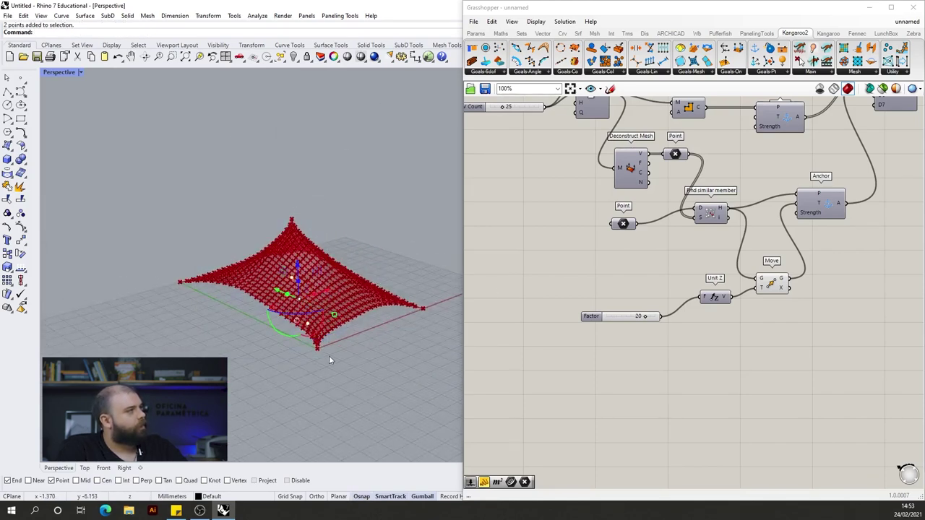
pyautogui.rightClick(631, 227)
pyautogui.click(650, 364)
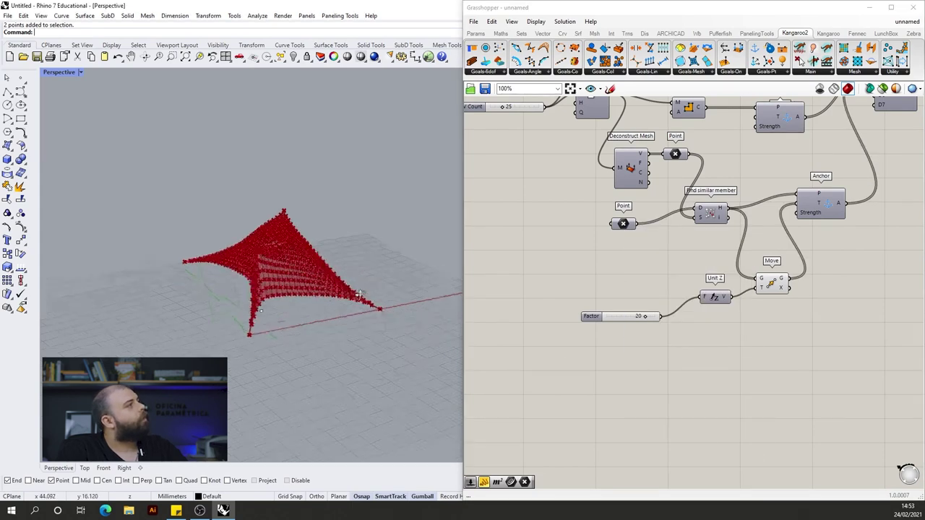
# Examine the mesh pulled up at the two referenced points from several angles and distances
pyautogui.moveTo(359, 293); pyautogui.dragTo(283, 274, button='right')
pyautogui.scroll(4, 288, 207)
pyautogui.moveTo(288, 210); pyautogui.dragTo(346, 189, button='right')
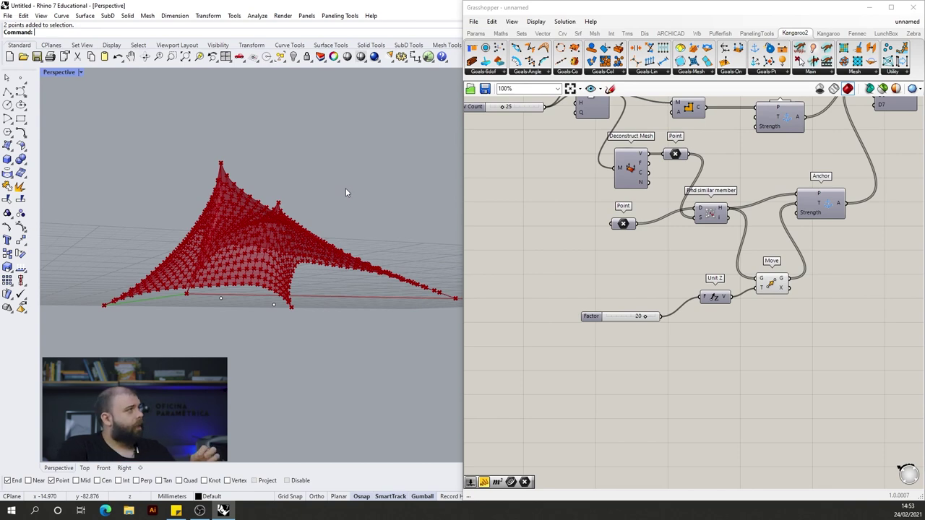
pyautogui.scroll(6, 252, 242)
pyautogui.scroll(-3, 268, 234)
pyautogui.moveTo(265, 233); pyautogui.dragTo(210, 281, button='right')
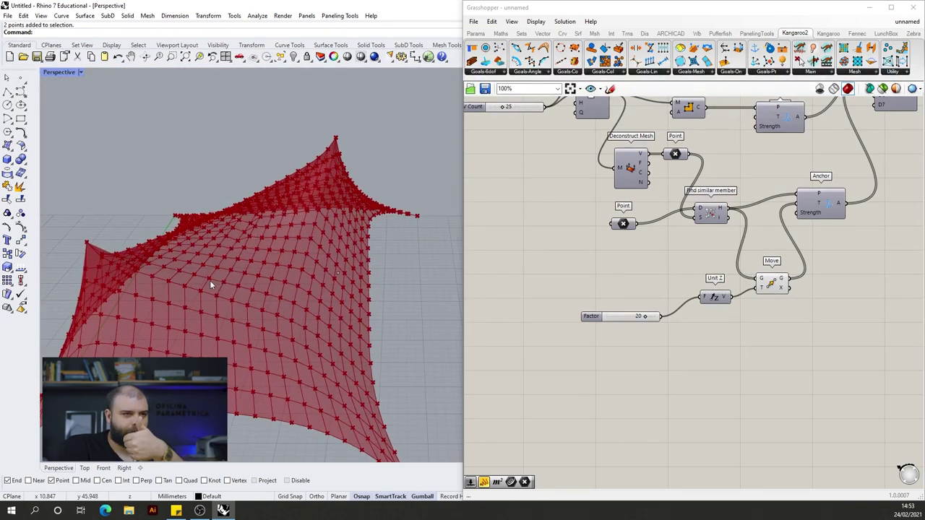
pyautogui.scroll(-1, 682, 278)
pyautogui.scroll(-3, 731, 239)
pyautogui.scroll(4, 580, 173)
# Raise the Mesh Surface V Count to 45 and reset the BouncySolver simulation
pyautogui.scroll(-2, 558, 190)
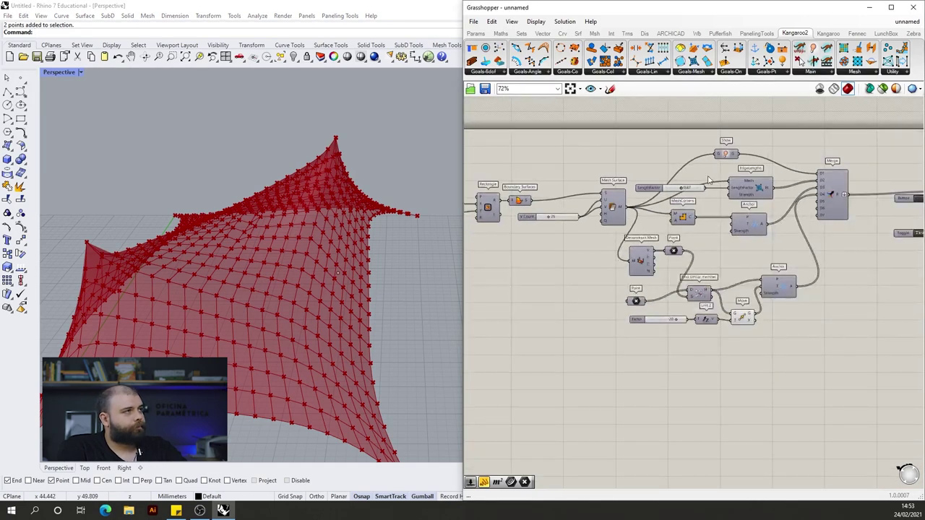
pyautogui.scroll(-2, 592, 247)
pyautogui.moveTo(179, 347); pyautogui.dragTo(311, 264, button='right')
pyautogui.scroll(5, 567, 209)
pyautogui.scroll(1, 553, 257)
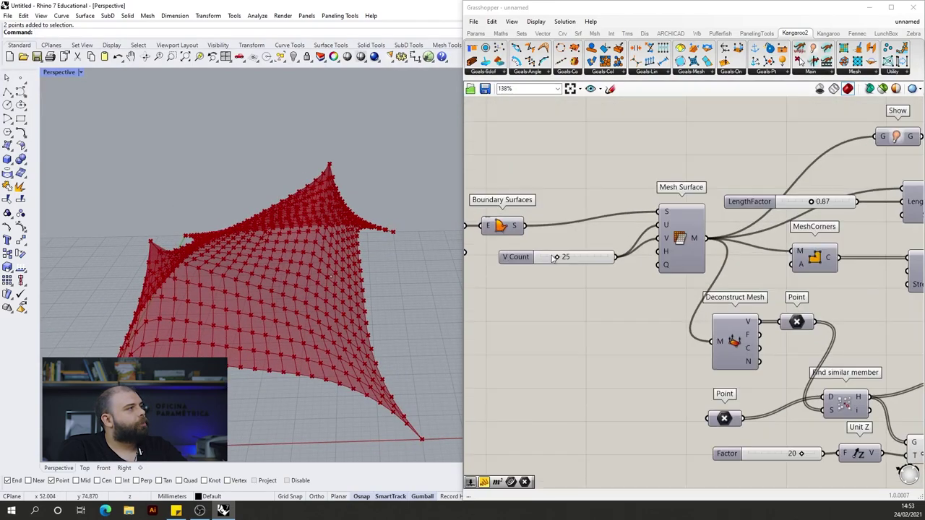
pyautogui.moveTo(558, 258); pyautogui.dragTo(570, 258)
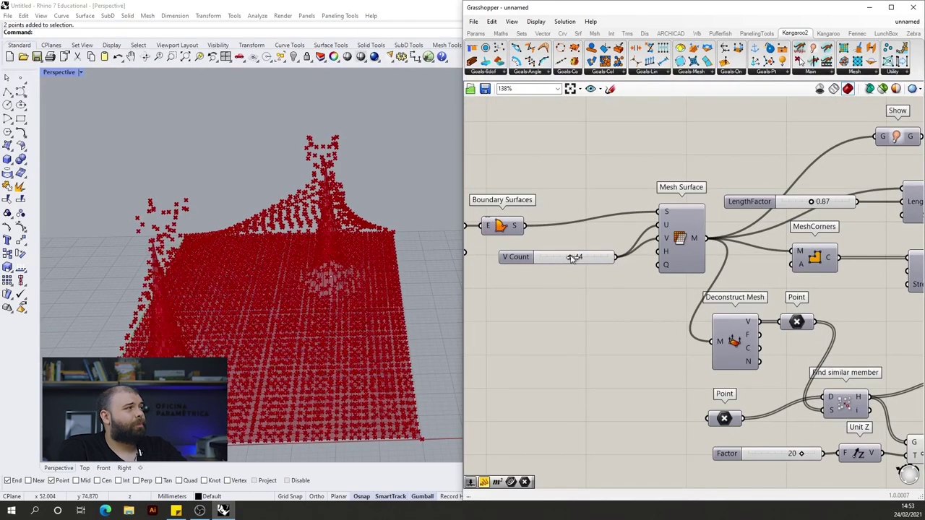
pyautogui.scroll(-5, 554, 231)
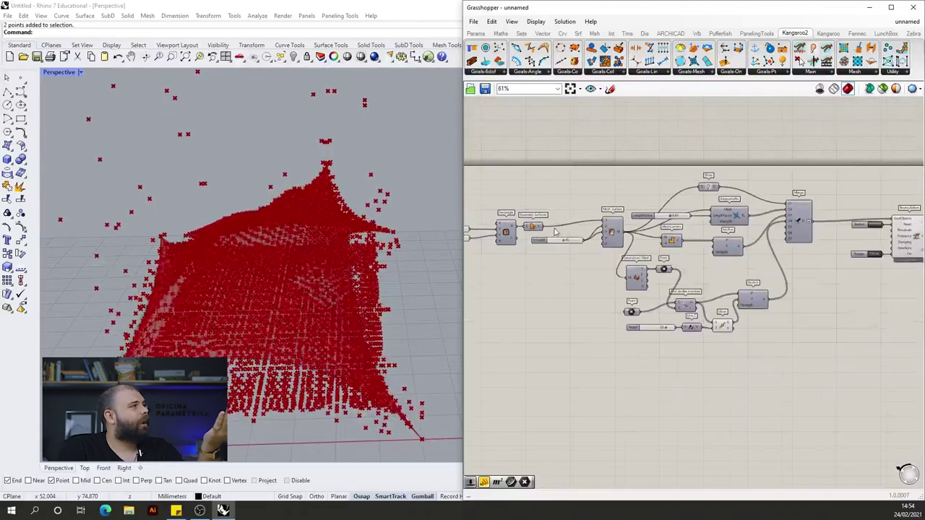
pyautogui.scroll(4, 847, 216)
pyautogui.scroll(-2, 845, 211)
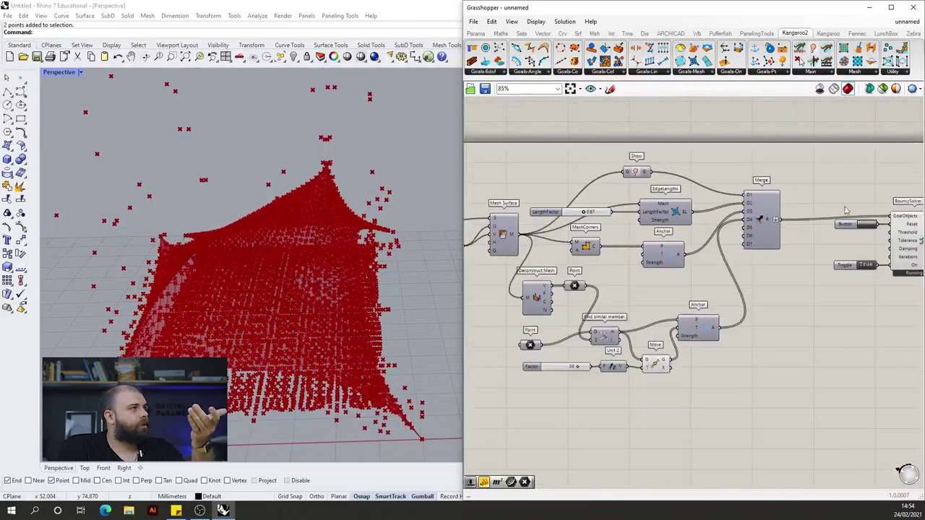
pyautogui.click(860, 225)
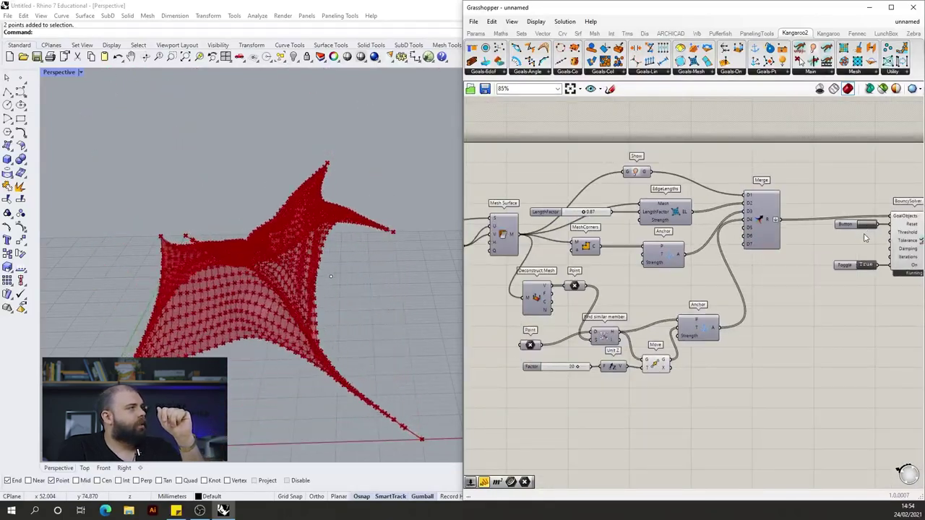
# Set the Mesh Surface V Count to 48
pyautogui.scroll(-3, 759, 241)
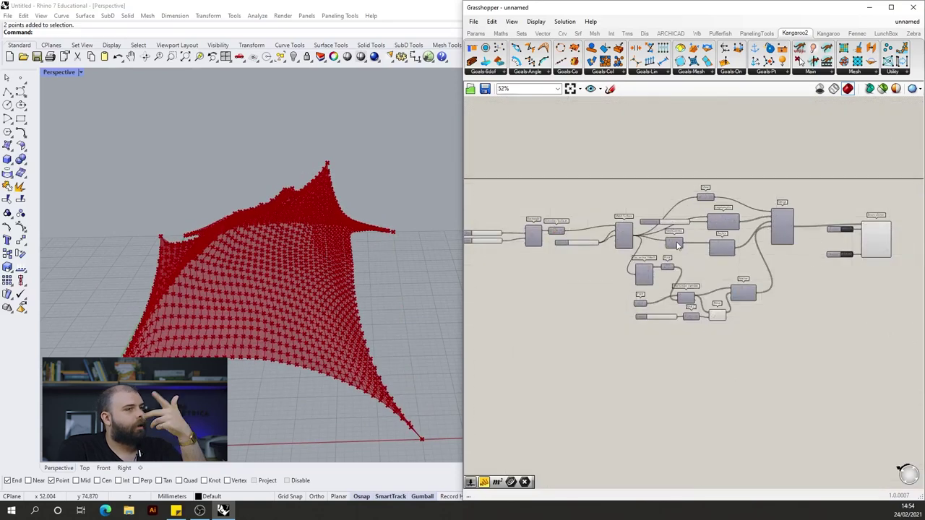
pyautogui.scroll(6, 558, 245)
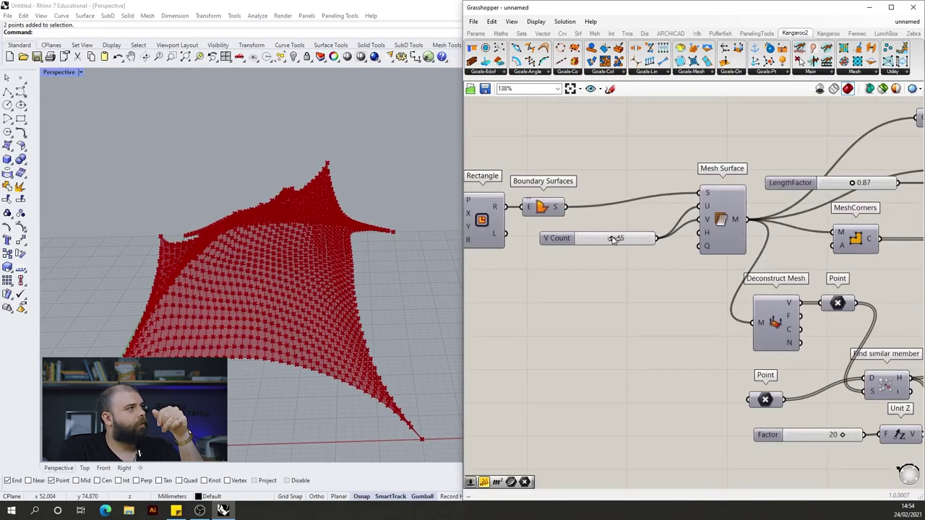
pyautogui.moveTo(593, 245); pyautogui.dragTo(616, 245)
# Reset the BouncySolver with its toggle at False and restart it with the toggle at True
pyautogui.scroll(-6, 522, 237)
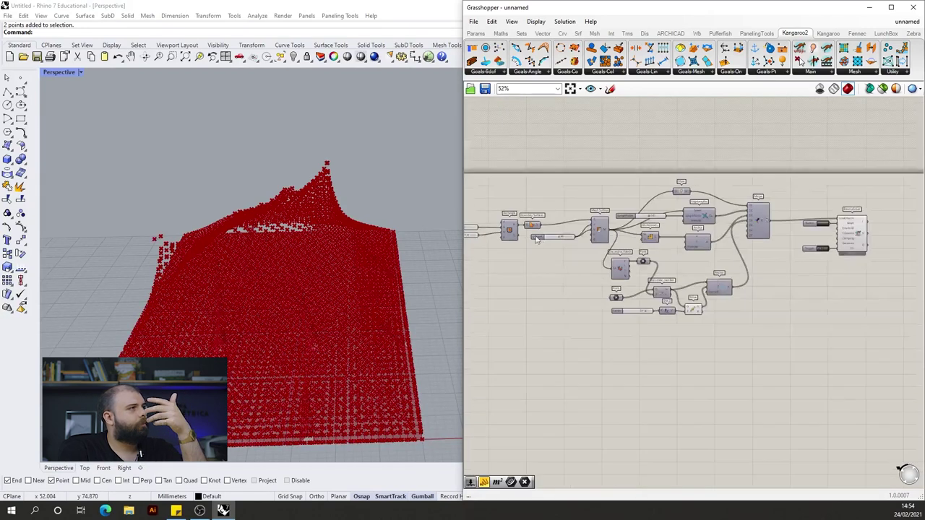
pyautogui.scroll(6, 796, 267)
pyautogui.click(784, 214)
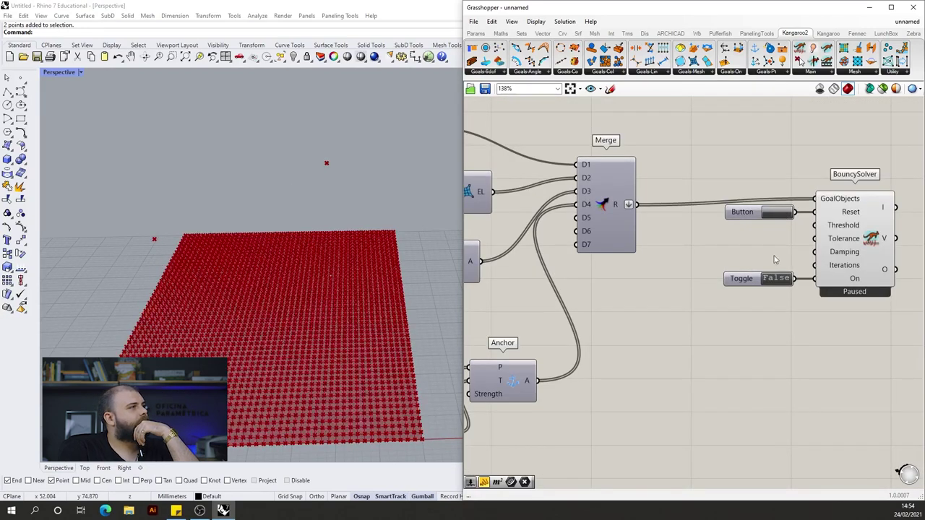
pyautogui.doubleClick(778, 279)
pyautogui.moveTo(333, 284); pyautogui.dragTo(226, 234, button='right')
pyautogui.scroll(5, 236, 264)
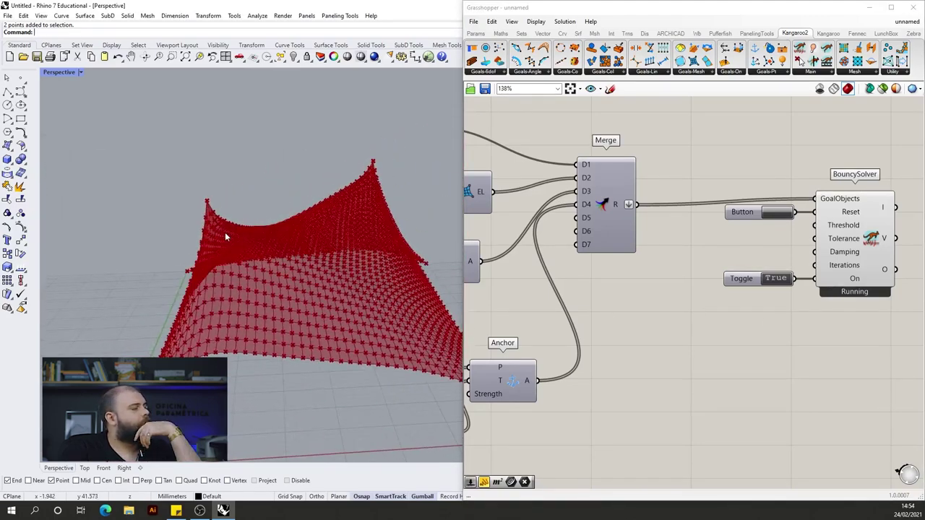
# Set the BouncySolver toggle to False and reset the simulation
pyautogui.click(777, 278)
pyautogui.click(777, 212)
pyautogui.scroll(-5, 780, 224)
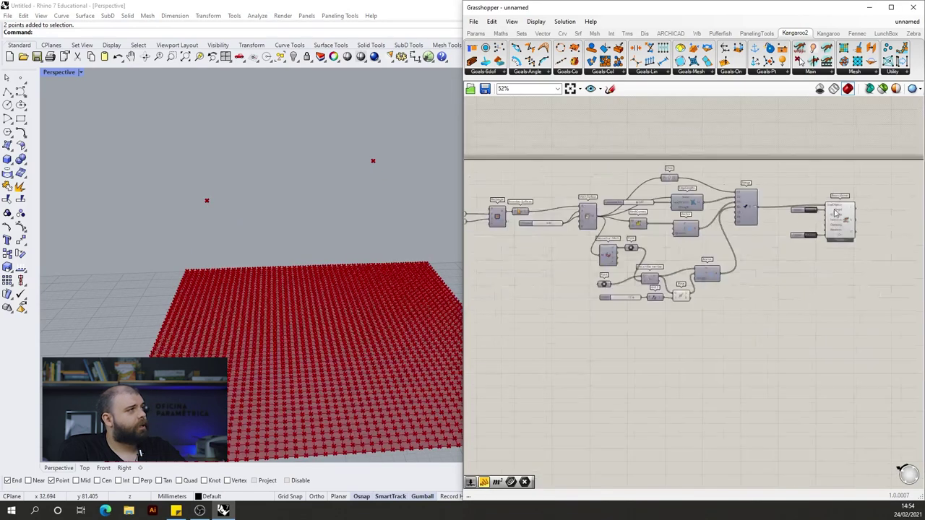
pyautogui.scroll(5, 557, 221)
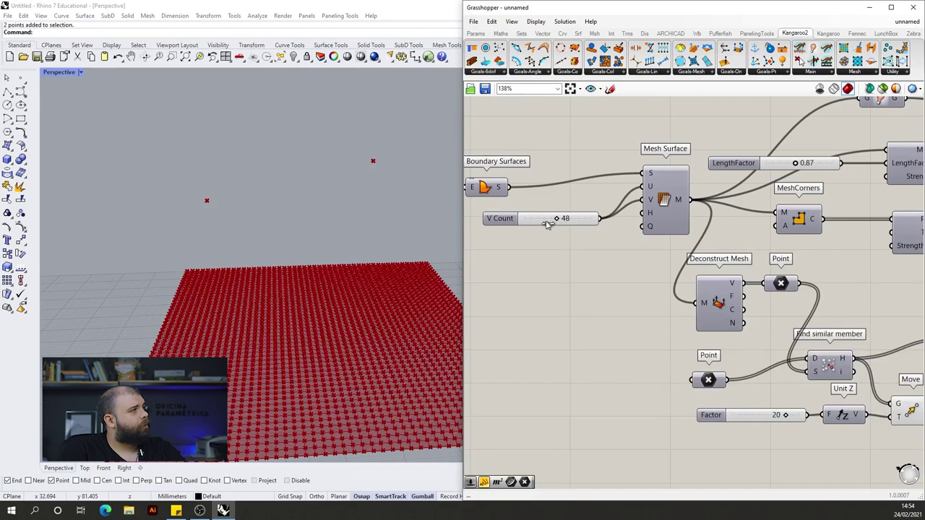
# Run the simulation again by setting the BouncySolver toggle to True
pyautogui.scroll(-5, 547, 224)
pyautogui.scroll(5, 820, 197)
pyautogui.doubleClick(793, 280)
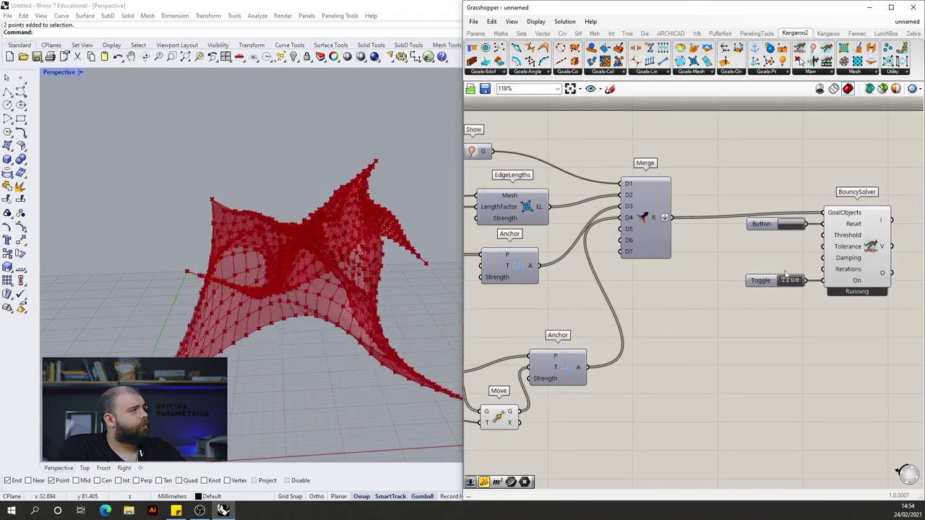
pyautogui.moveTo(343, 213); pyautogui.dragTo(369, 254, button='right')
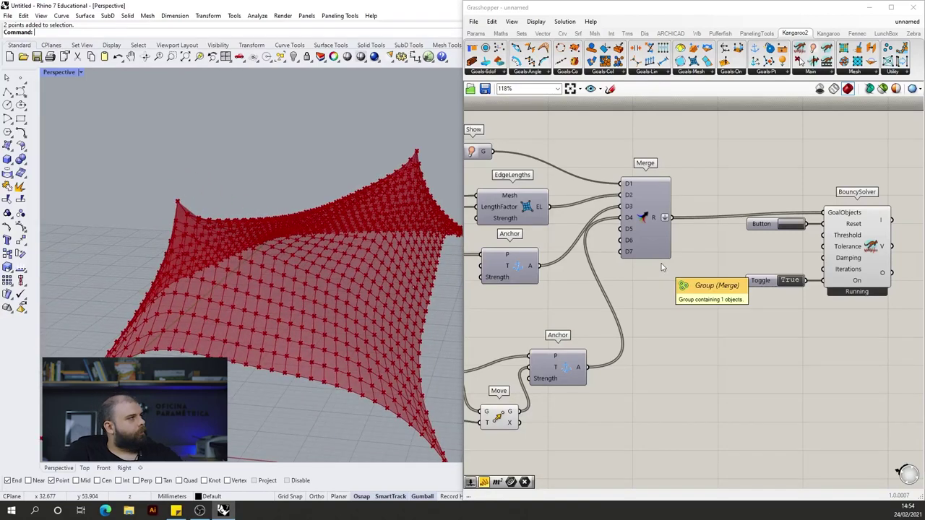
# Move the copied Rhino point a short distance in the X direction, away from the green axis, and inspect its peak
pyautogui.scroll(-4, 697, 249)
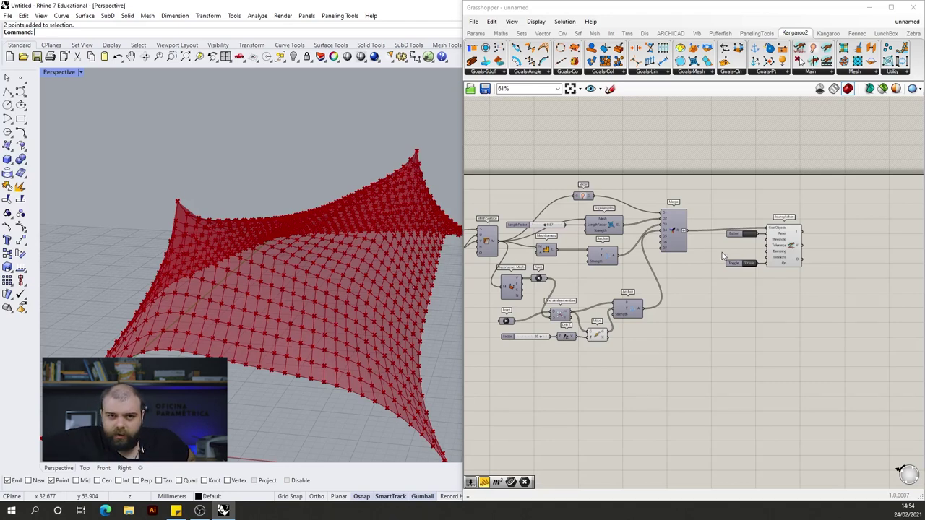
pyautogui.moveTo(166, 236); pyautogui.dragTo(318, 263, button='right')
pyautogui.scroll(5, 307, 318)
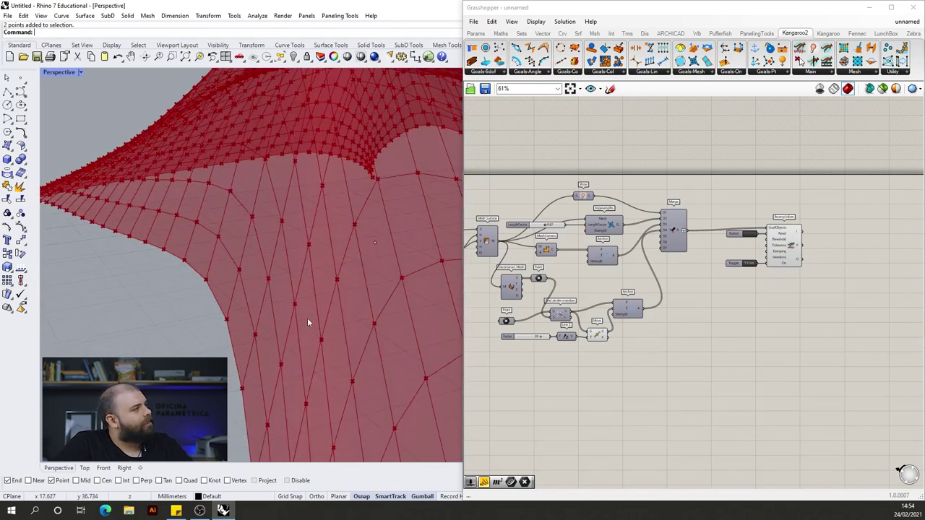
pyautogui.scroll(-6, 283, 303)
pyautogui.moveTo(276, 296); pyautogui.dragTo(236, 354, button='right')
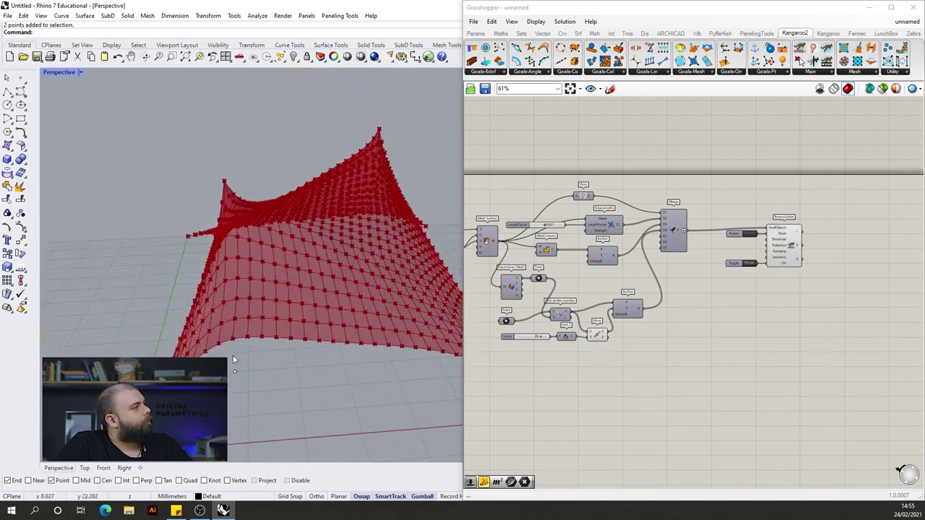
pyautogui.moveTo(267, 384); pyautogui.dragTo(283, 368)
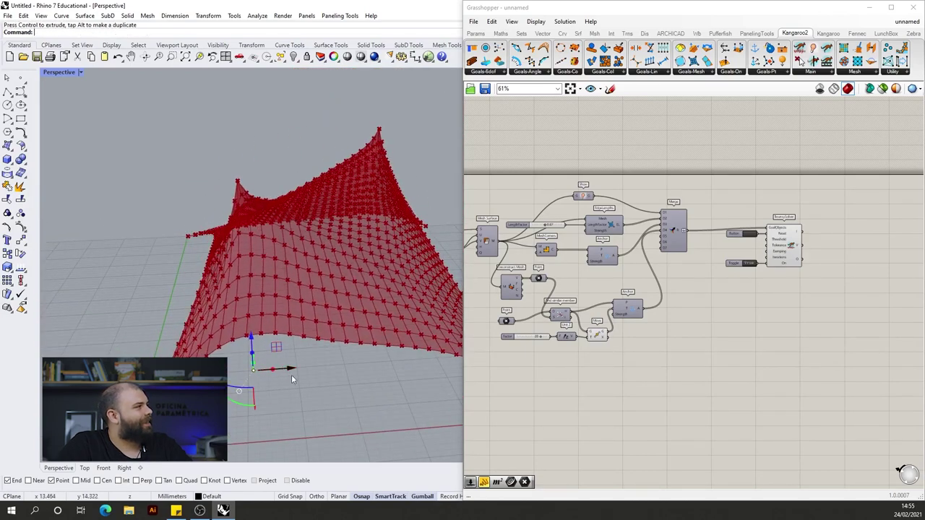
pyautogui.moveTo(262, 271); pyautogui.dragTo(280, 267, button='right')
pyautogui.scroll(8, 289, 278)
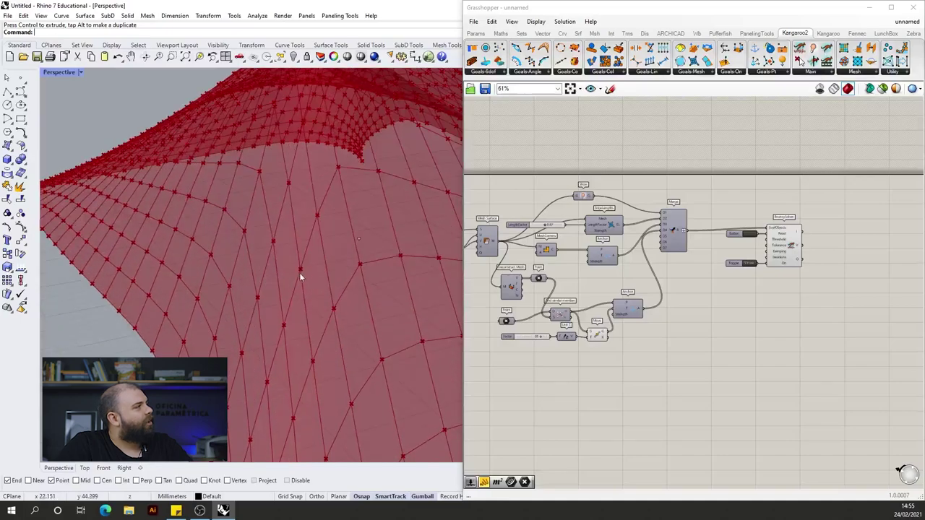
pyautogui.moveTo(320, 279)
pyautogui.mouseDown(button='right')
pyautogui.moveTo(305, 270)
pyautogui.moveTo(332, 292)
pyautogui.moveTo(336, 340)
pyautogui.moveTo(266, 314)
pyautogui.moveTo(221, 330)
pyautogui.moveTo(165, 314)
pyautogui.moveTo(281, 245)
pyautogui.moveTo(270, 257)
pyautogui.moveTo(320, 262)
pyautogui.moveTo(340, 246)
pyautogui.moveTo(316, 289)
pyautogui.moveTo(325, 260)
pyautogui.moveTo(327, 284)
pyautogui.moveTo(303, 278)
pyautogui.moveTo(244, 299)
pyautogui.moveTo(311, 271)
pyautogui.mouseUp(button='right')
# Lower the EdgeLengths LengthFactor to 0.67 and inspect the tightened mesh
pyautogui.scroll(-5, 270, 258)
pyautogui.scroll(8, 364, 269)
pyautogui.scroll(-3, 239, 277)
pyautogui.scroll(6, 538, 220)
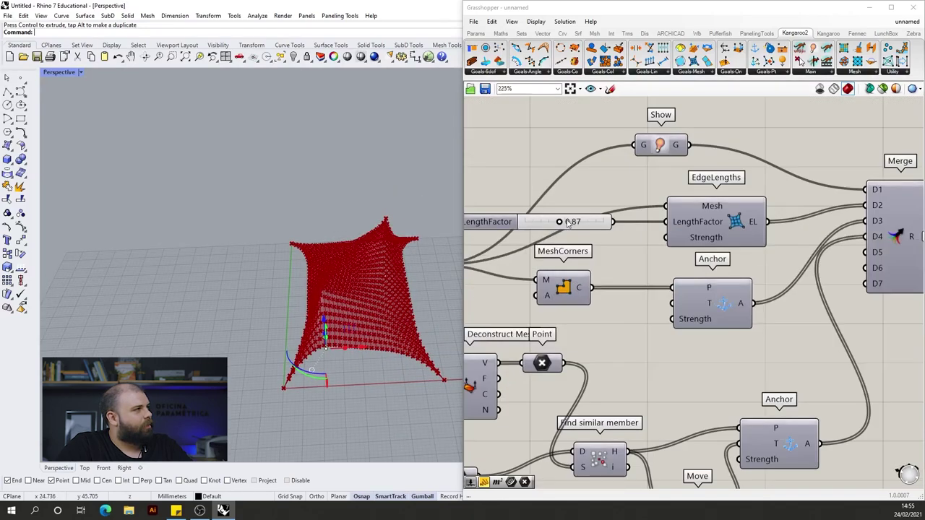
pyautogui.moveTo(557, 223); pyautogui.dragTo(543, 223)
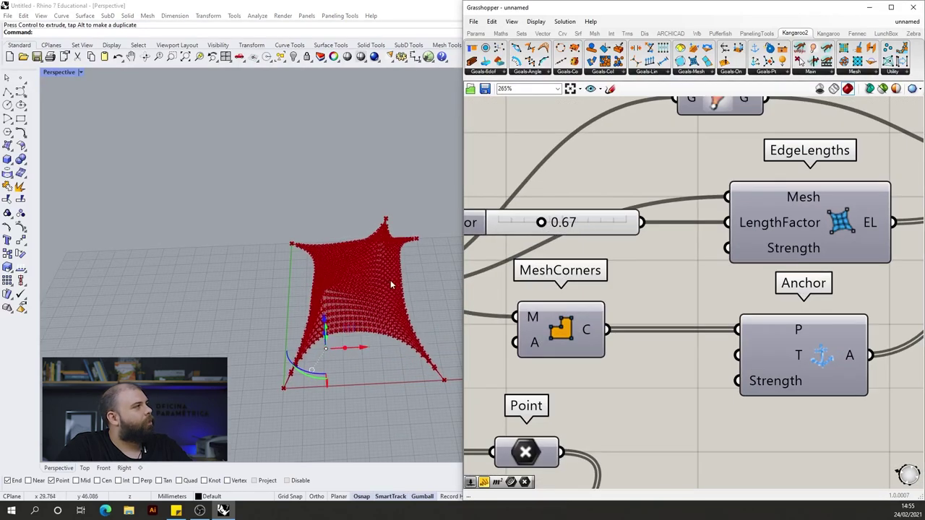
pyautogui.scroll(6, 394, 300)
pyautogui.moveTo(246, 336); pyautogui.dragTo(294, 302, button='right')
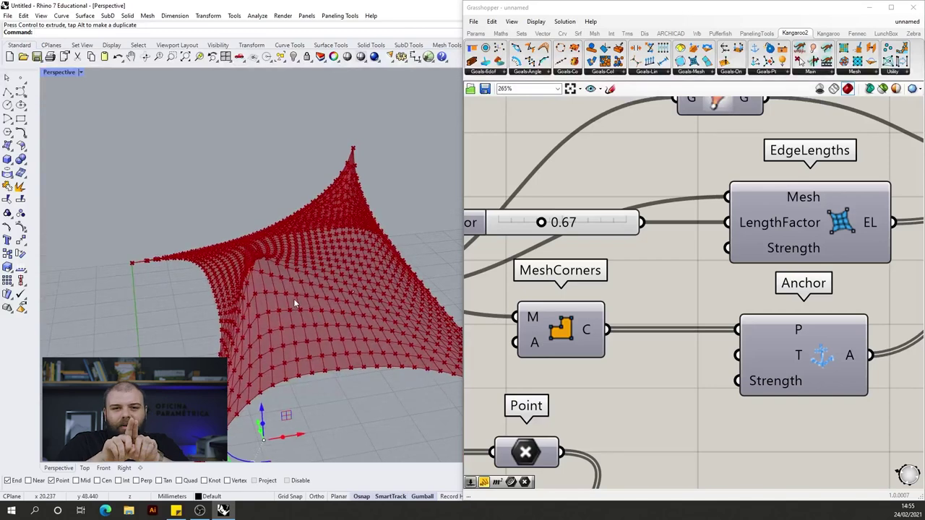
pyautogui.moveTo(362, 262)
pyautogui.mouseDown(button='right')
pyautogui.moveTo(294, 271)
pyautogui.moveTo(352, 261)
pyautogui.mouseUp(button='right')
pyautogui.click(677, 285)
pyautogui.scroll(-6, 669, 390)
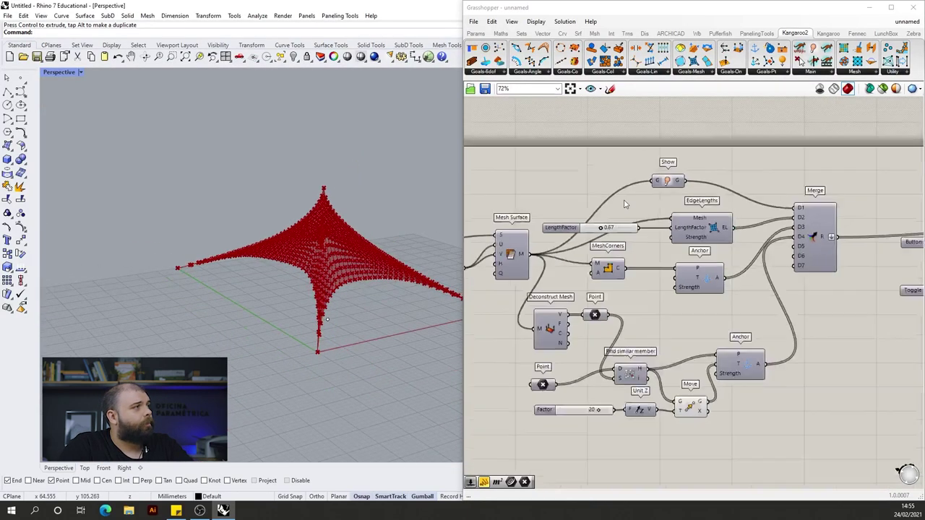
# Add a Kangaroo SphereCollide goal and place it on the canvas below the Move component
pyautogui.doubleClick(669, 390)
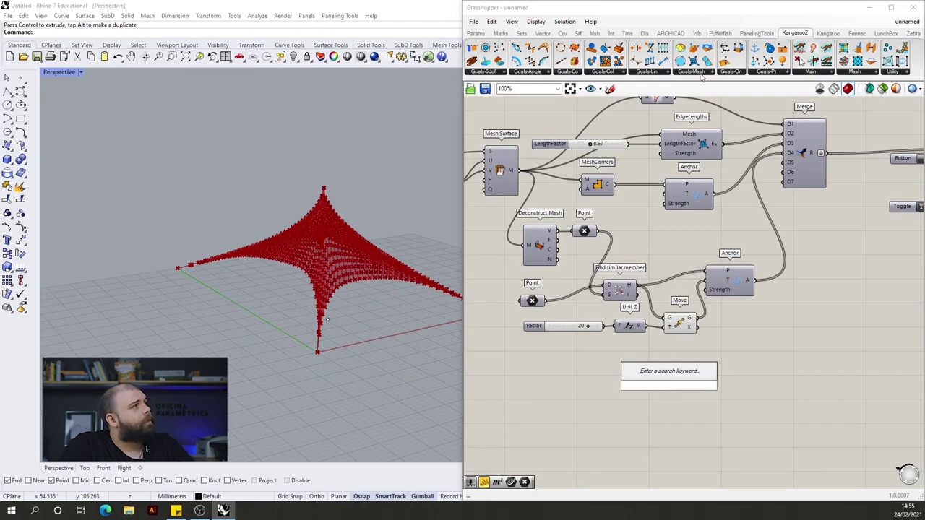
pyautogui.click(605, 72)
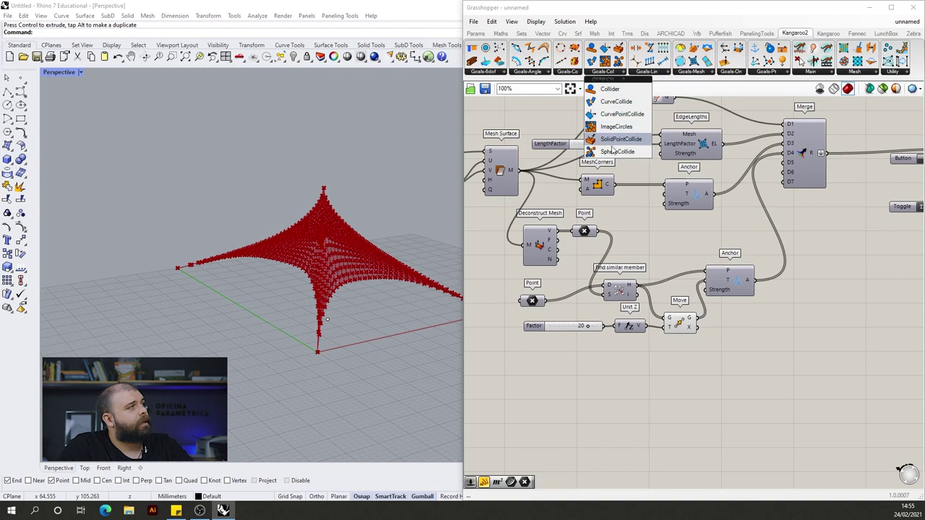
pyautogui.click(615, 151)
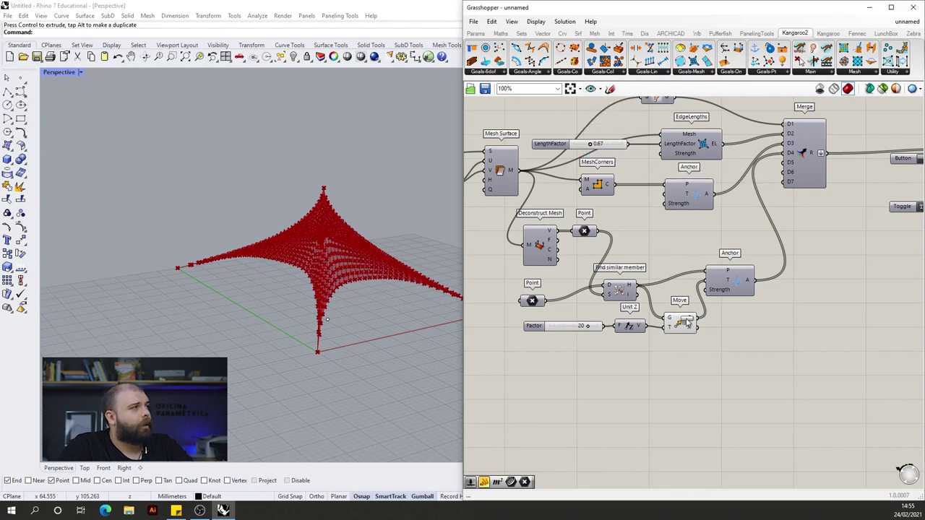
pyautogui.click(730, 375)
pyautogui.click(591, 411)
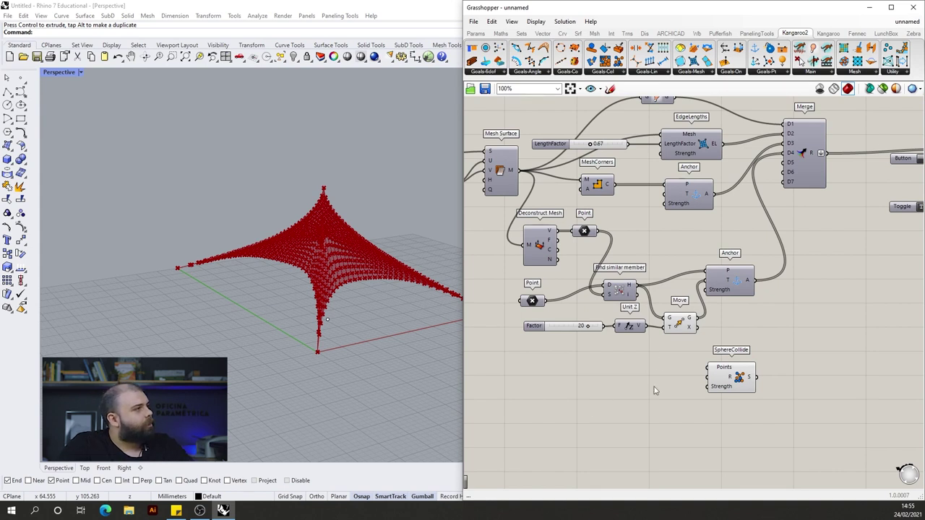
pyautogui.moveTo(724, 383); pyautogui.dragTo(726, 381)
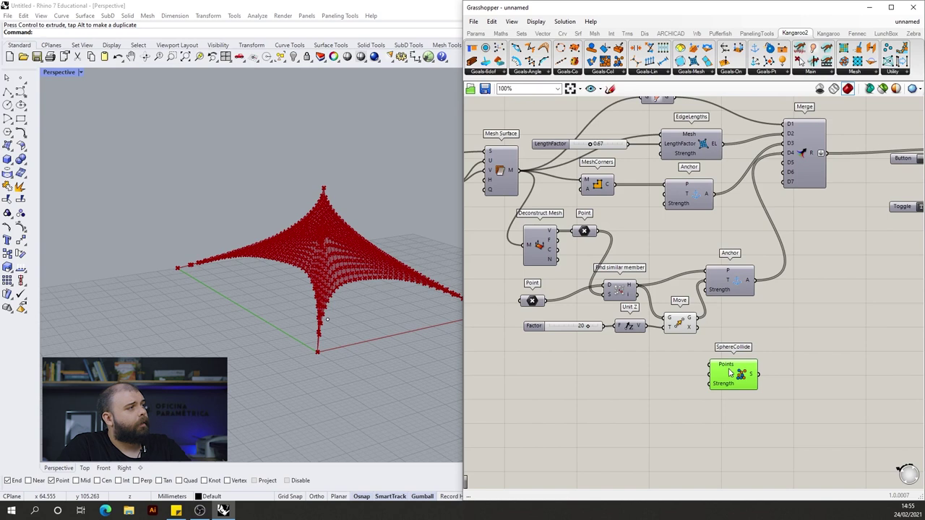
# Add a Mesh Sphere component and place it beyond the BouncySolver's output side
pyautogui.doubleClick(718, 452)
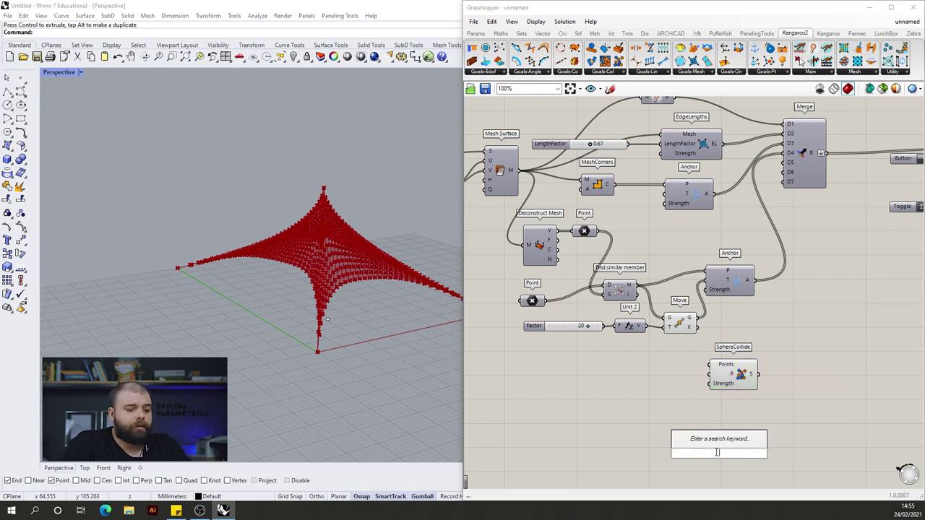
pyautogui.write('mesh sphere')
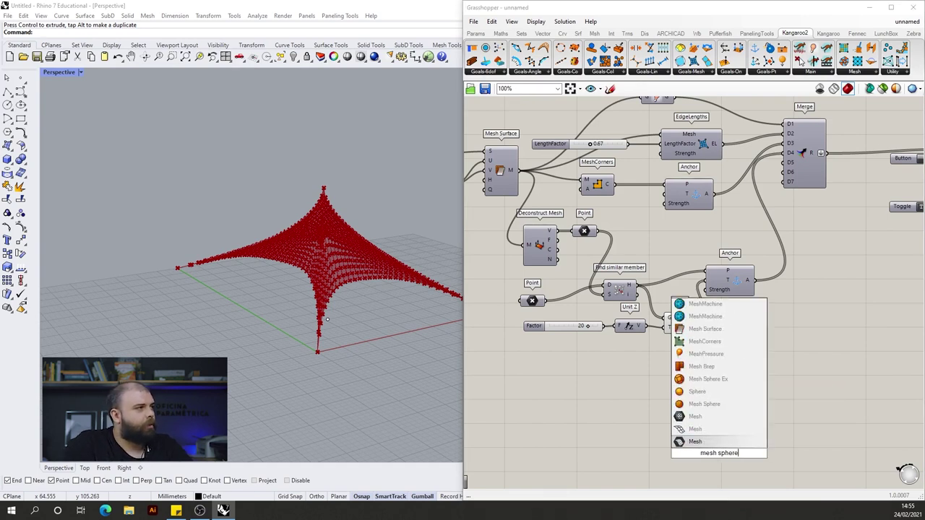
pyautogui.click(704, 404)
pyautogui.scroll(2, 672, 425)
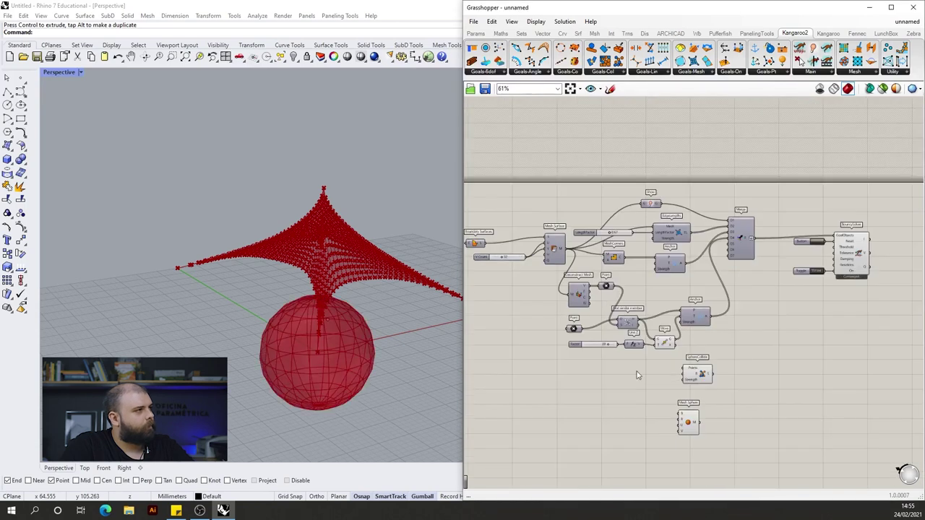
pyautogui.scroll(-2, 570, 426)
pyautogui.moveTo(669, 434); pyautogui.dragTo(841, 280)
# Add a Mesh parameter beside the BouncySolver and feed it from the solver's O output
pyautogui.scroll(4, 909, 262)
pyautogui.click(625, 422)
pyautogui.doubleClick(626, 423)
pyautogui.write('mesh')
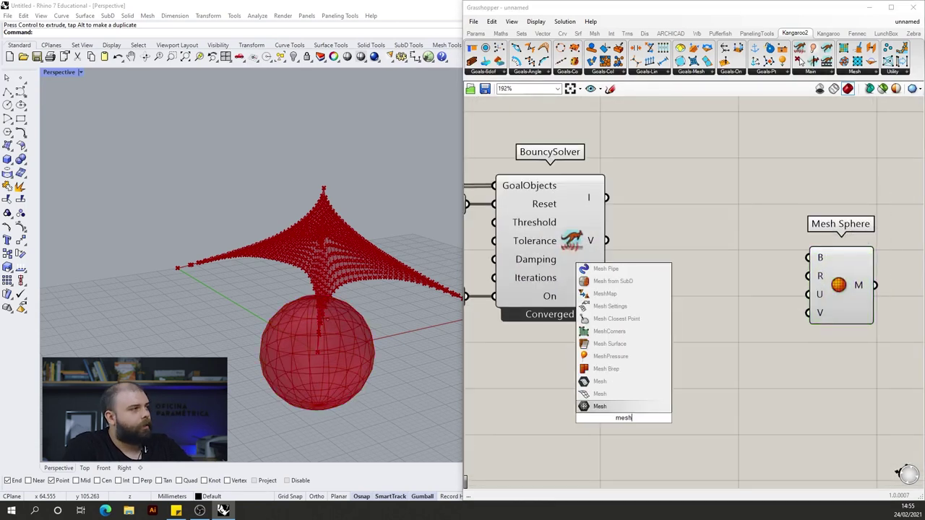
pyautogui.click(630, 397)
pyautogui.moveTo(605, 283); pyautogui.dragTo(670, 273)
# Add a Clean Tree component after the Mesh parameter and connect the mesh output to its T input
pyautogui.scroll(-2, 674, 311)
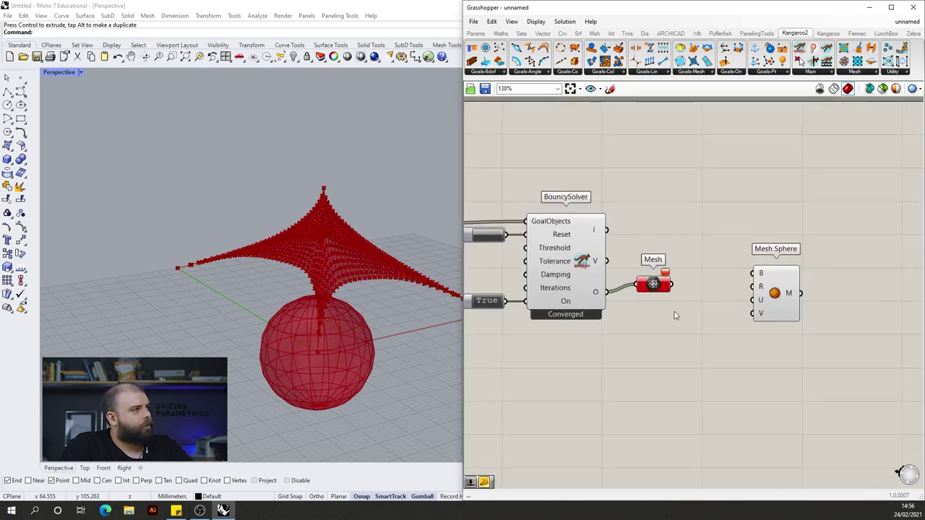
pyautogui.doubleClick(674, 311)
pyautogui.write('clean')
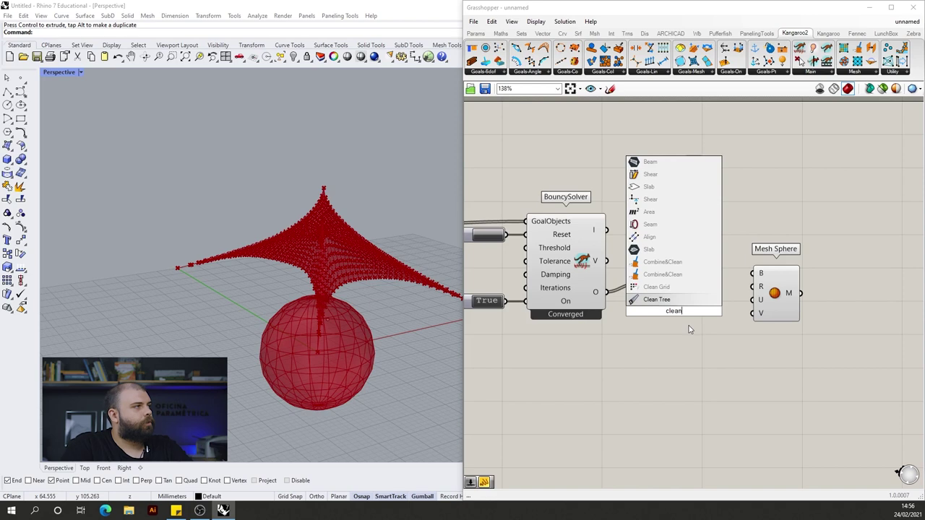
pyautogui.click(681, 300)
pyautogui.moveTo(676, 312); pyautogui.dragTo(684, 274)
pyautogui.scroll(2, 684, 289)
pyautogui.moveTo(705, 338); pyautogui.dragTo(807, 322)
pyautogui.click(705, 378)
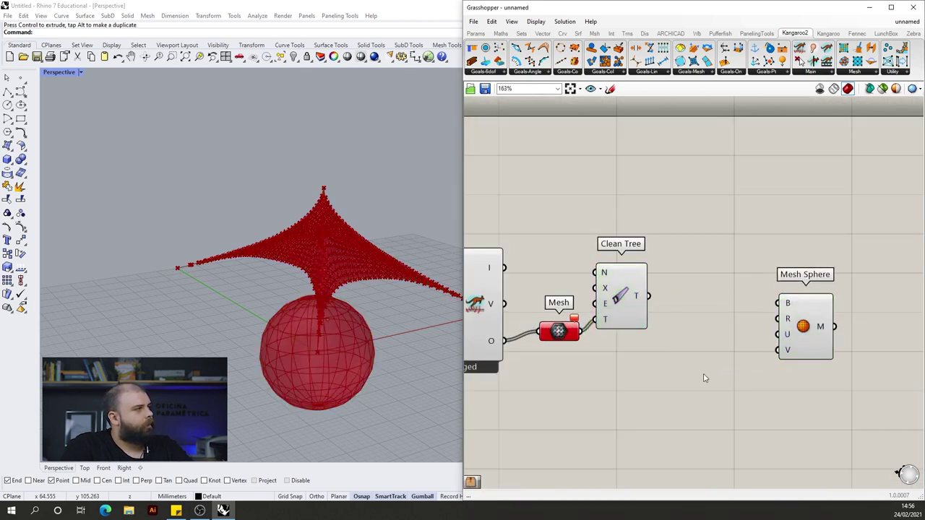
# Add a Deconstruct Mesh component between Clean Tree and Mesh Sphere, and feed it from Clean Tree's T output
pyautogui.doubleClick(692, 374)
pyautogui.write('de')
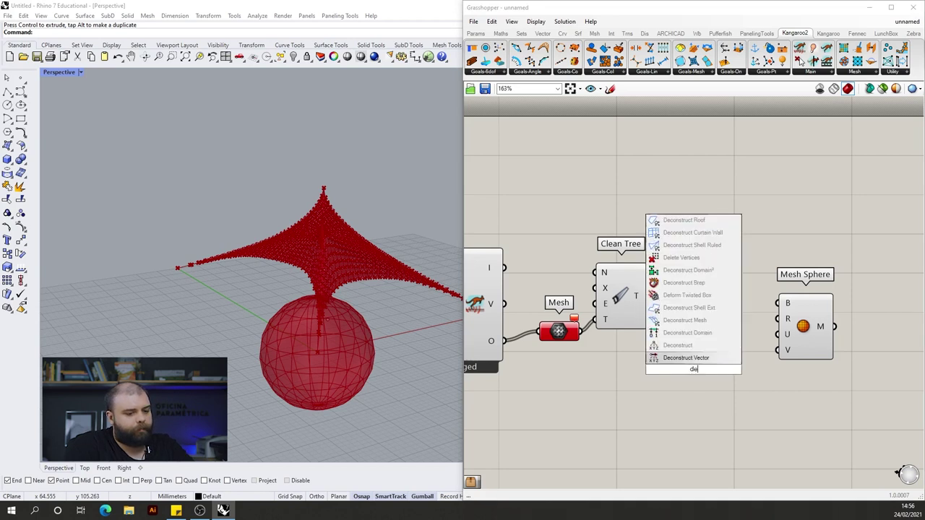
pyautogui.write('construct mesh')
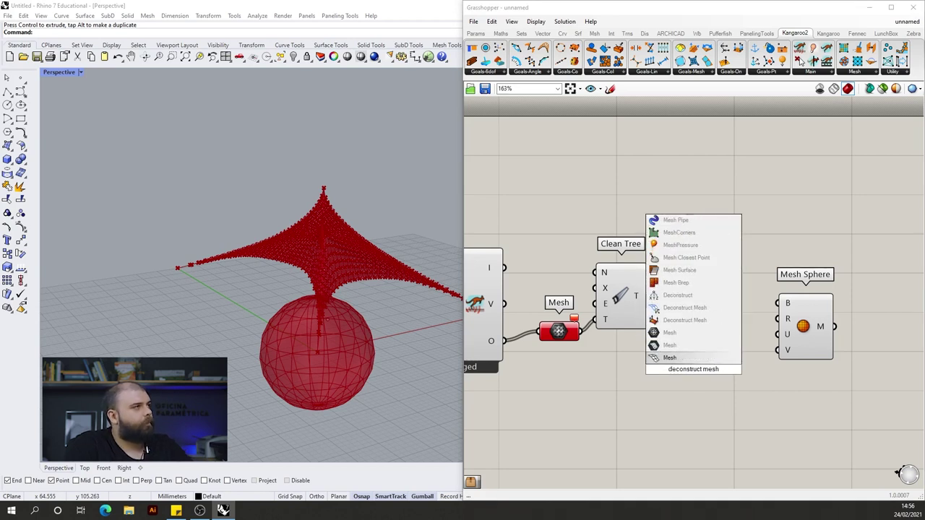
pyautogui.click(671, 308)
pyautogui.moveTo(646, 330); pyautogui.dragTo(688, 313)
pyautogui.click(738, 179)
pyautogui.scroll(-2, 532, 304)
pyautogui.scroll(4, 713, 288)
pyautogui.moveTo(737, 335); pyautogui.dragTo(797, 326)
pyautogui.scroll(-3, 541, 284)
pyautogui.scroll(3, 623, 280)
pyautogui.click(635, 276)
# Turn off the viewport preview of the Mesh Sphere component
pyautogui.scroll(-6, 819, 215)
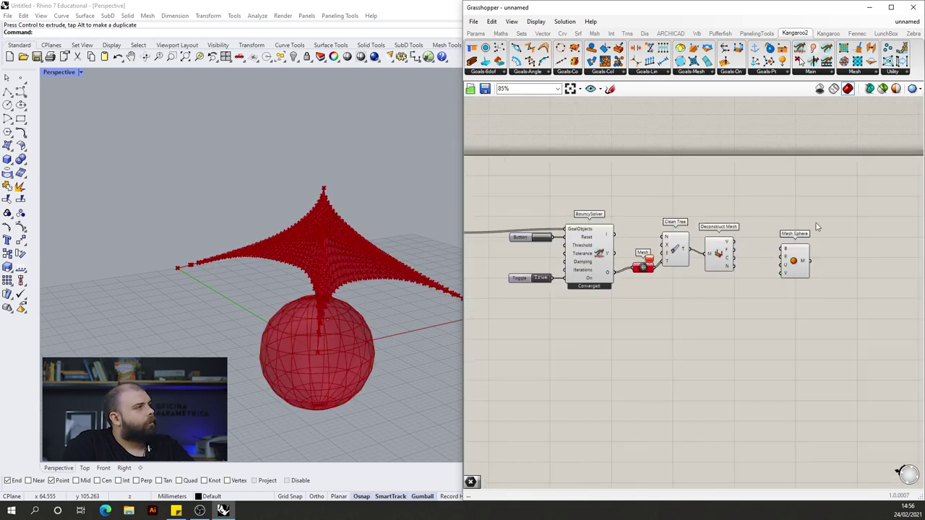
pyautogui.scroll(-4, 792, 251)
pyautogui.click(793, 255)
pyautogui.middleClick(788, 250)
pyautogui.click(814, 223)
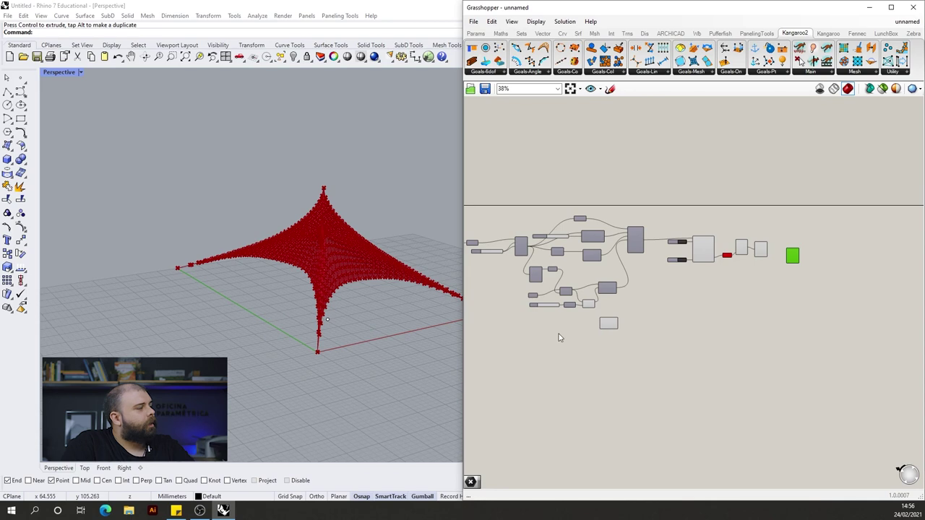
# Connect the Point parameter holding the deconstructed mesh vertices to SphereCollide's Points input
pyautogui.scroll(5, 558, 337)
pyautogui.click(714, 325)
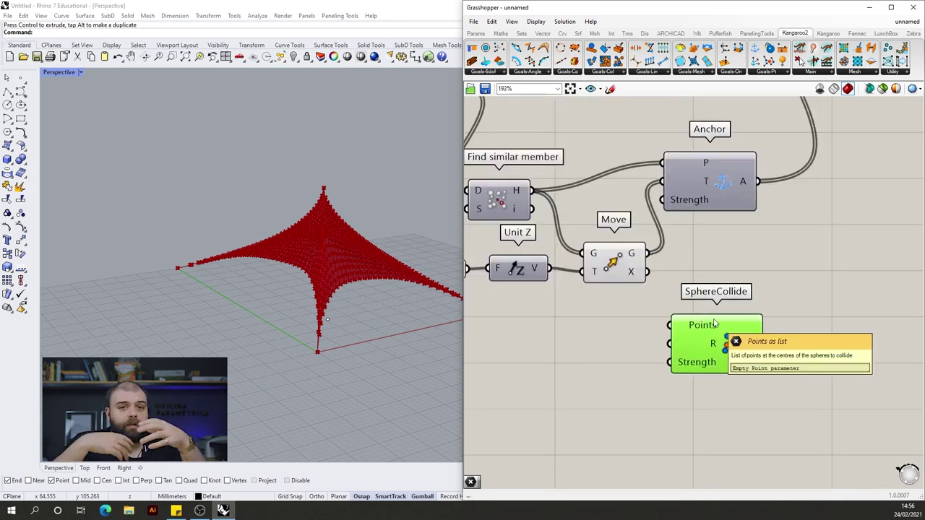
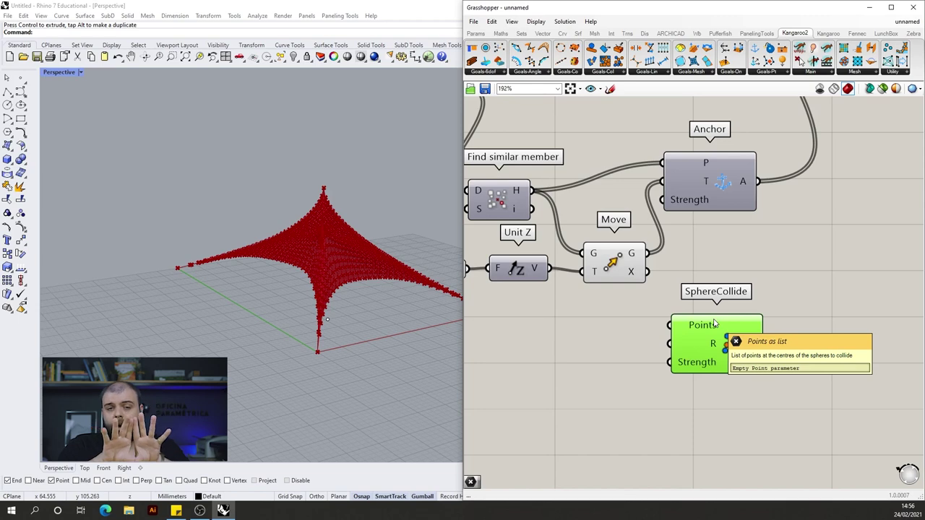
pyautogui.scroll(-3, 838, 288)
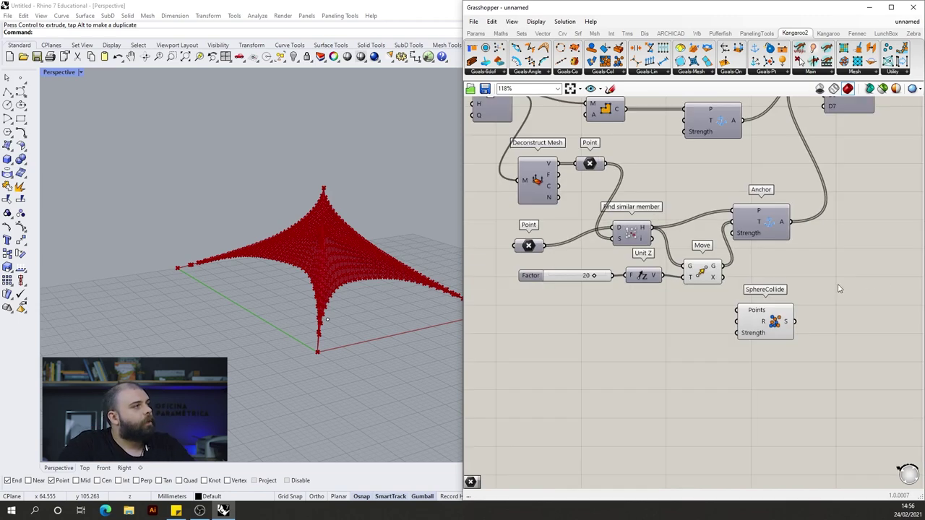
pyautogui.scroll(-2, 788, 308)
pyautogui.scroll(3, 674, 190)
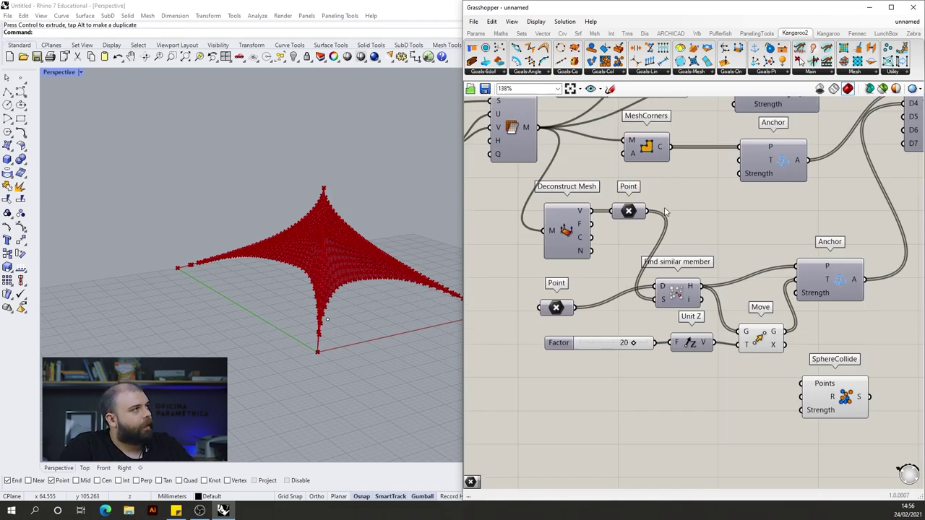
pyautogui.moveTo(650, 211); pyautogui.dragTo(802, 383)
# Show the preview of the mesh vertices' Point parameter and hide it again
pyautogui.middleClick(636, 209)
pyautogui.click(653, 189)
pyautogui.middleClick(637, 209)
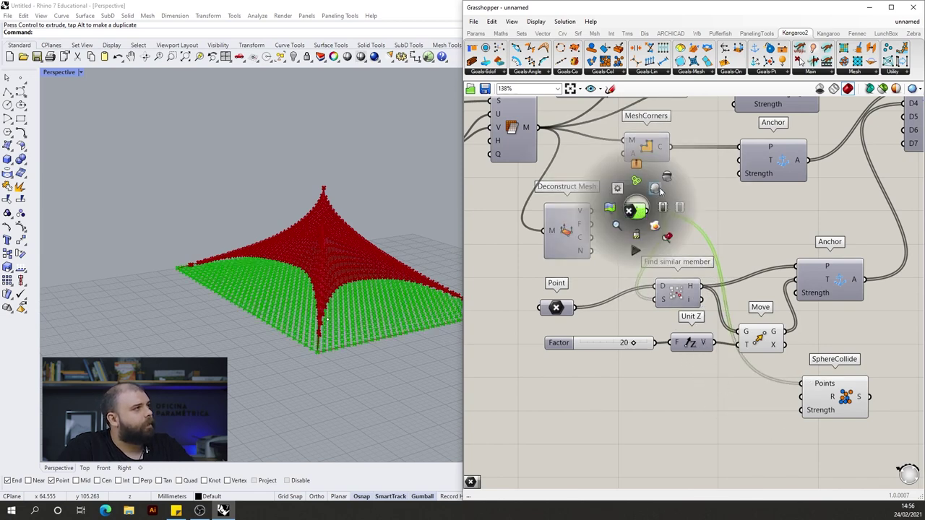
pyautogui.click(656, 189)
# Create a decimal number slider ranging from 0 to 2 and connect it to SphereCollide's R input
pyautogui.moveTo(656, 190); pyautogui.dragTo(575, 119, button='right')
pyautogui.doubleClick(607, 349)
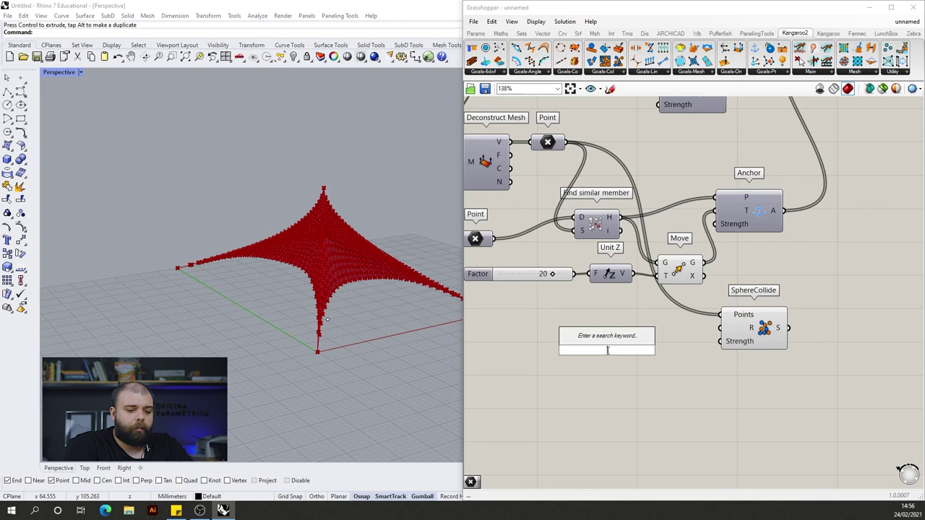
pyautogui.write('0')
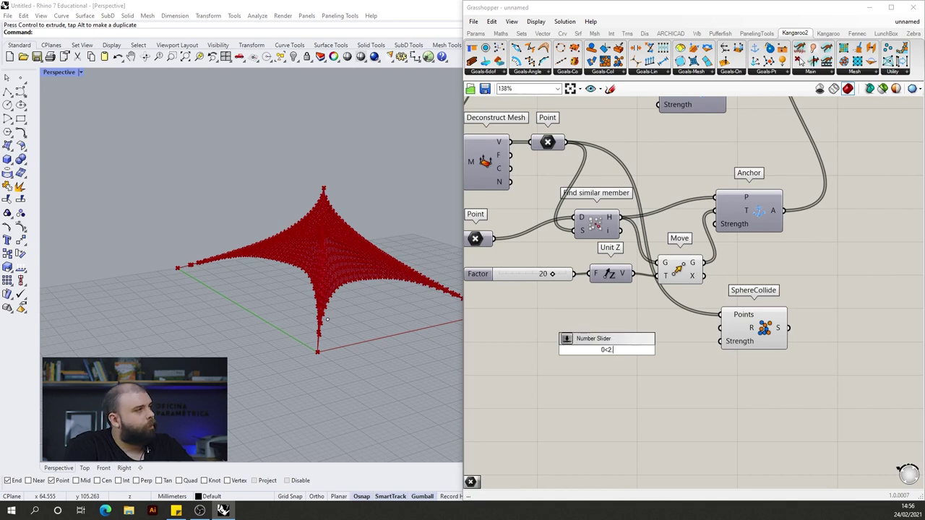
pyautogui.write('<1.0')
pyautogui.press('Return')
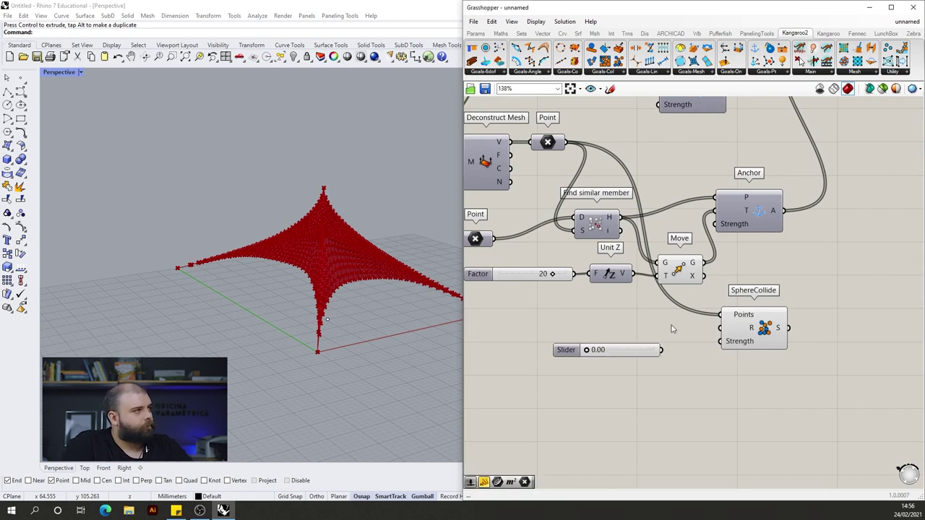
pyautogui.moveTo(660, 351); pyautogui.dragTo(720, 328)
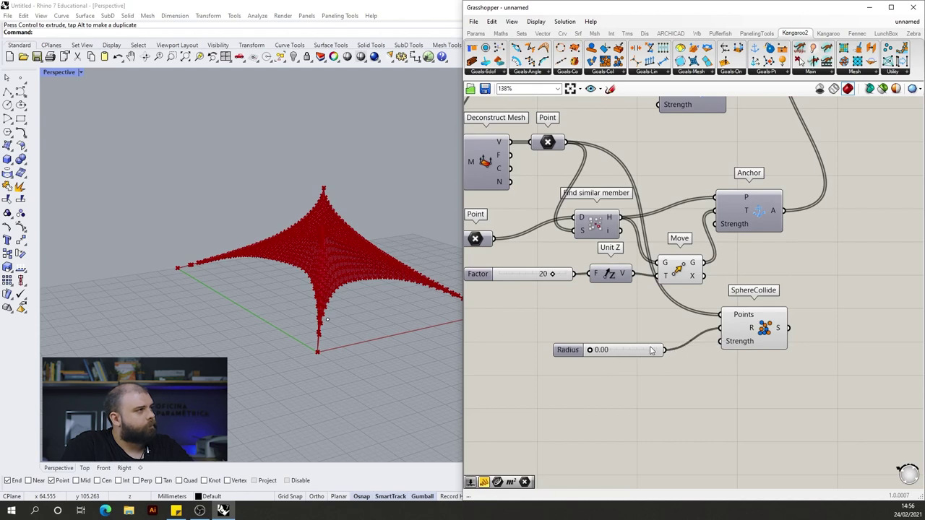
# Set the Radius slider feeding SphereCollide to 0.38
pyautogui.click(606, 351)
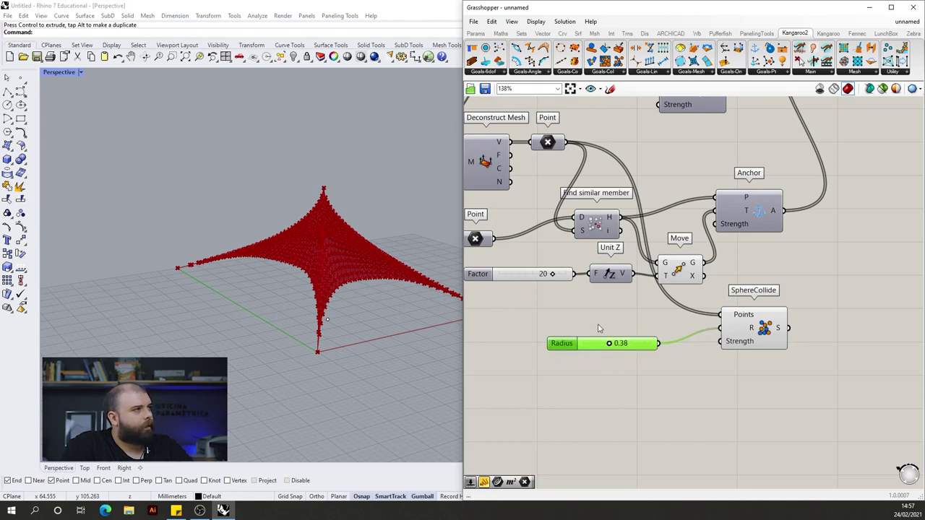
pyautogui.scroll(-4, 578, 332)
pyautogui.scroll(7, 349, 225)
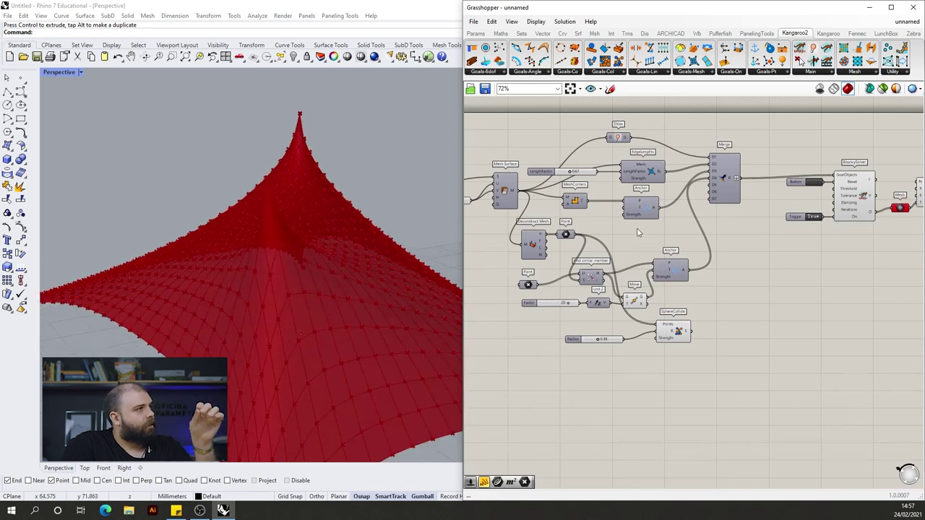
# Hide the previews of the Mesh, Clean Tree and Deconstruct Mesh components, keeping only the BouncySolver preview on
pyautogui.scroll(-4, 645, 228)
pyautogui.scroll(5, 850, 197)
pyautogui.moveTo(740, 294); pyautogui.dragTo(591, 140)
pyautogui.middleClick(590, 140)
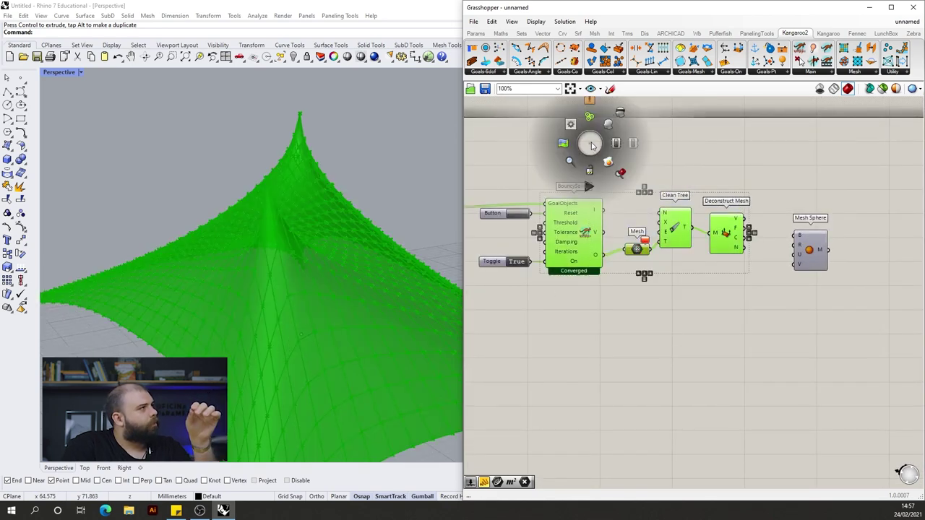
pyautogui.click(621, 110)
pyautogui.click(653, 151)
pyautogui.click(578, 205)
pyautogui.scroll(2, 578, 206)
pyautogui.middleClick(576, 206)
pyautogui.click(595, 188)
pyautogui.click(673, 151)
# Pause the BouncySolver by setting its toggle to False and connect SphereCollide's S output to the Merge component's D5 input
pyautogui.scroll(-5, 355, 225)
pyautogui.moveTo(355, 224); pyautogui.dragTo(342, 232, button='right')
pyautogui.scroll(-5, 847, 232)
pyautogui.scroll(5, 666, 231)
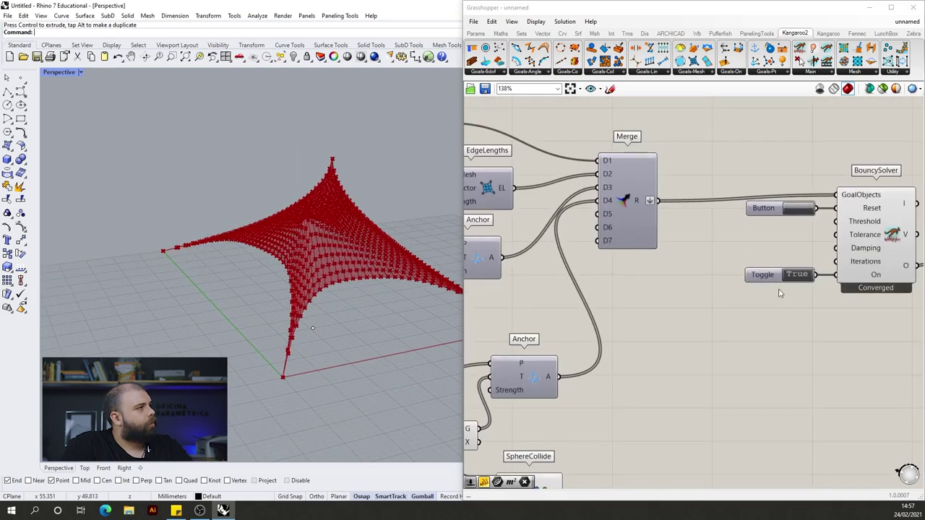
pyautogui.doubleClick(794, 278)
pyautogui.scroll(-1, 794, 278)
pyautogui.moveTo(589, 430); pyautogui.dragTo(617, 405, button='right')
pyautogui.click(607, 430)
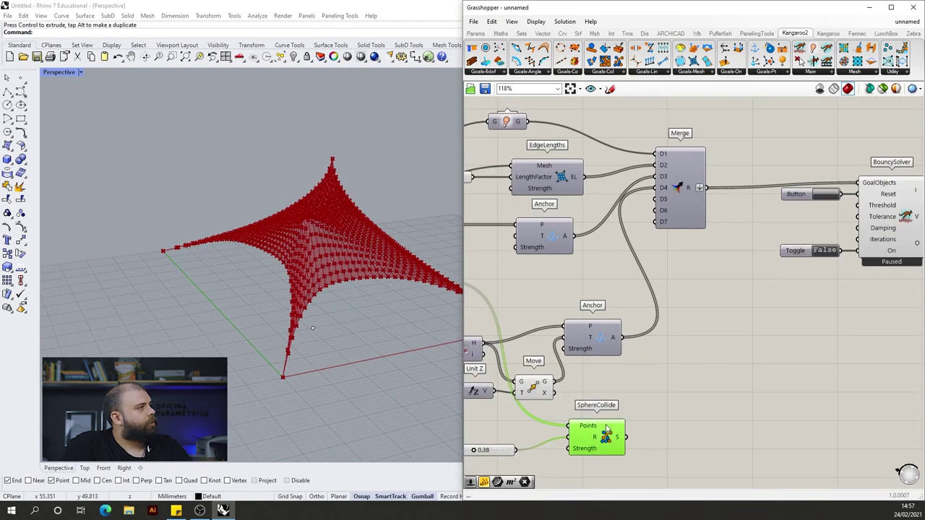
pyautogui.moveTo(627, 437); pyautogui.dragTo(656, 200)
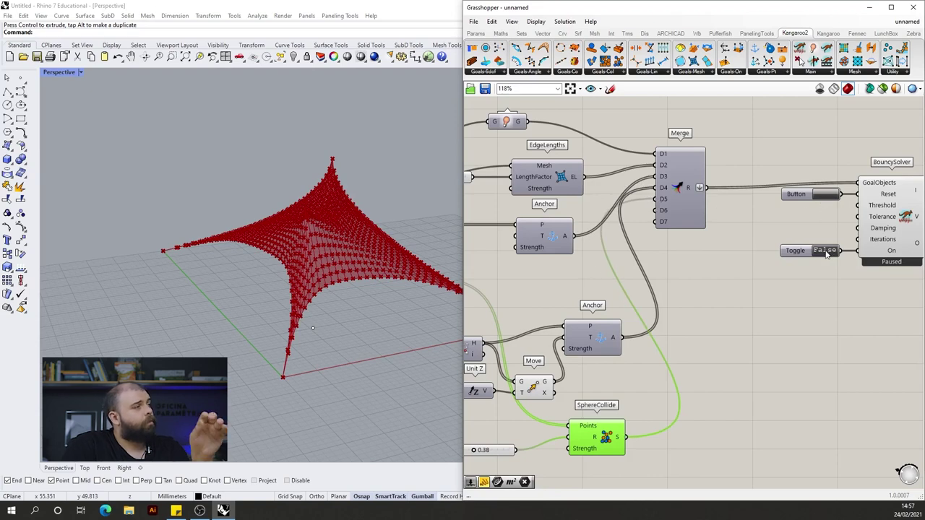
# Run the BouncySolver by setting its toggle to True and raise the SphereCollide Radius slider to 0.92
pyautogui.scroll(5, 347, 262)
pyautogui.moveTo(315, 258); pyautogui.dragTo(289, 260, button='right')
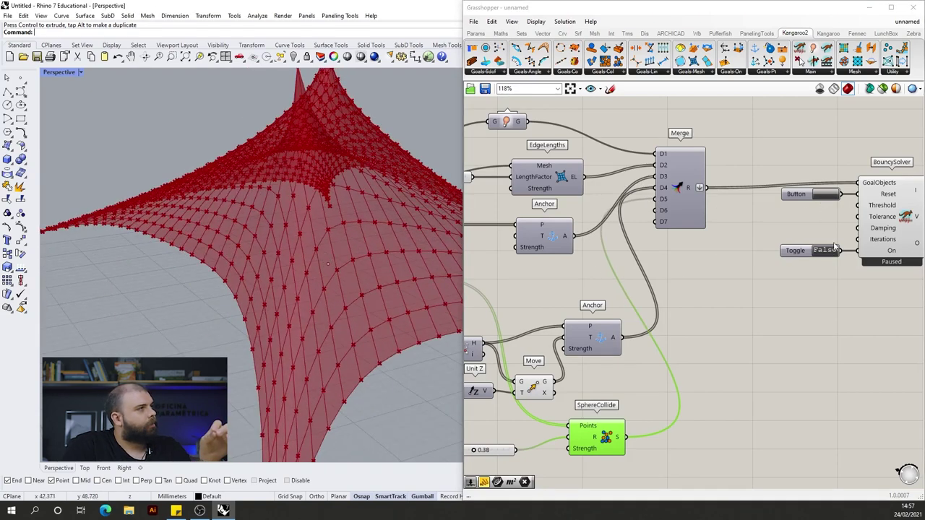
pyautogui.doubleClick(828, 250)
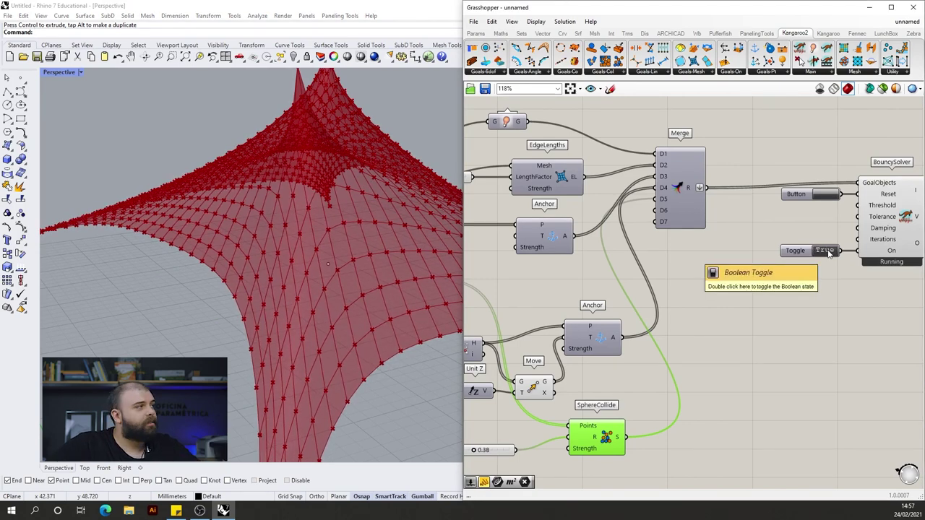
pyautogui.scroll(-2, 831, 217)
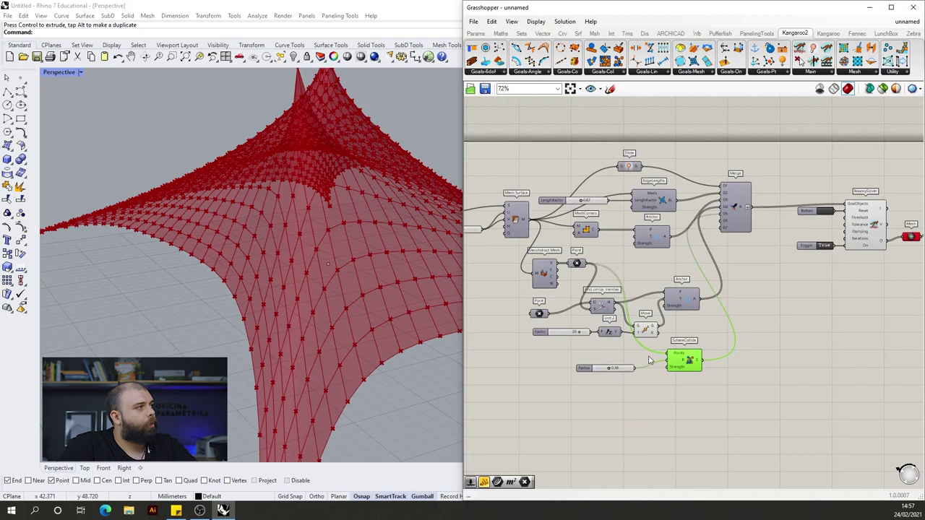
pyautogui.scroll(5, 572, 366)
pyautogui.moveTo(569, 364); pyautogui.dragTo(633, 365)
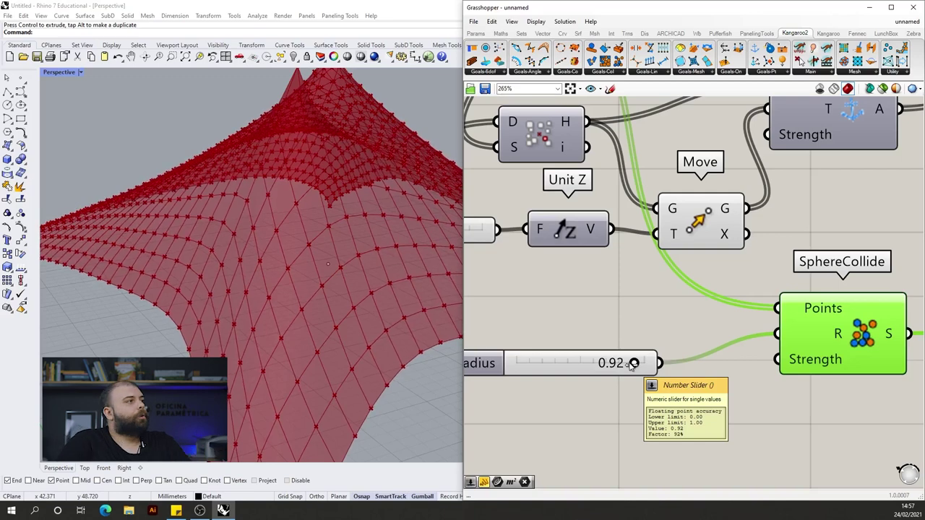
# Connect Deconstruct Mesh's V output to Mesh Sphere's B input and turn on the previews of both components
pyautogui.scroll(-6, 578, 343)
pyautogui.scroll(-3, 602, 318)
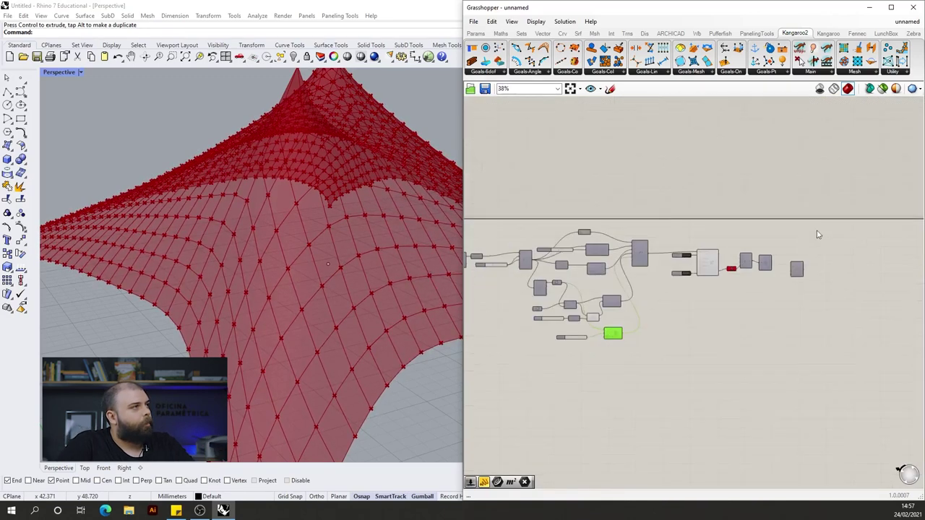
pyautogui.scroll(7, 817, 234)
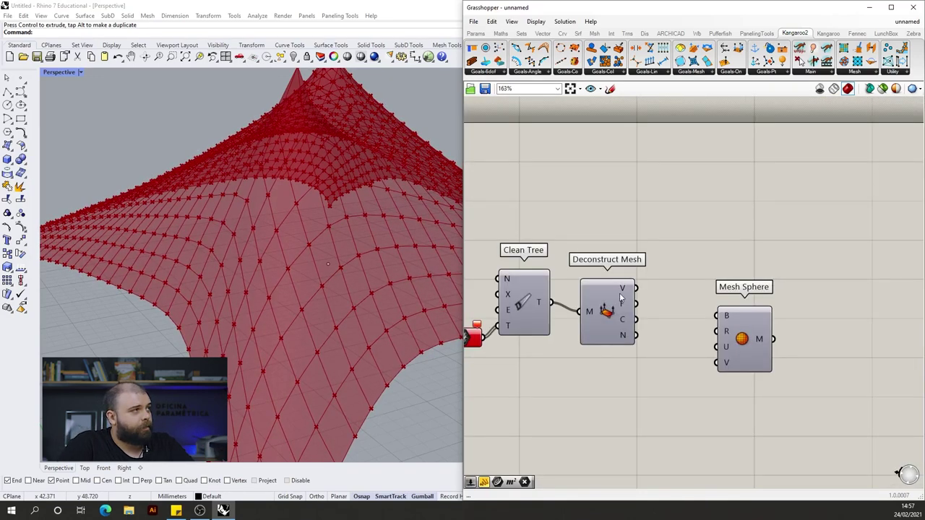
pyautogui.middleClick(620, 293)
pyautogui.click(640, 279)
pyautogui.moveTo(636, 288); pyautogui.dragTo(717, 316)
pyautogui.click(734, 335)
pyautogui.middleClick(728, 339)
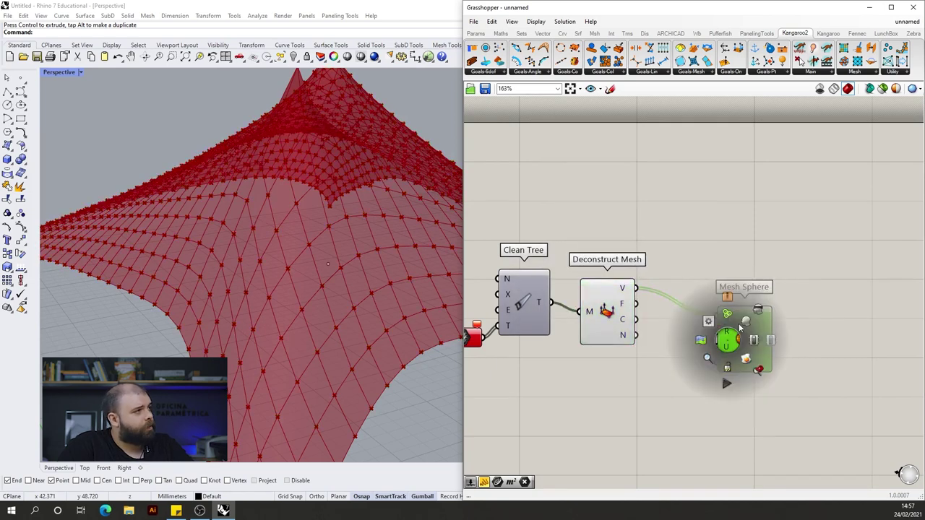
pyautogui.click(744, 323)
# Set the solver toggle to False and connect the Radius slider to Mesh Sphere's R input
pyautogui.scroll(-1, 618, 239)
pyautogui.scroll(-4, 315, 290)
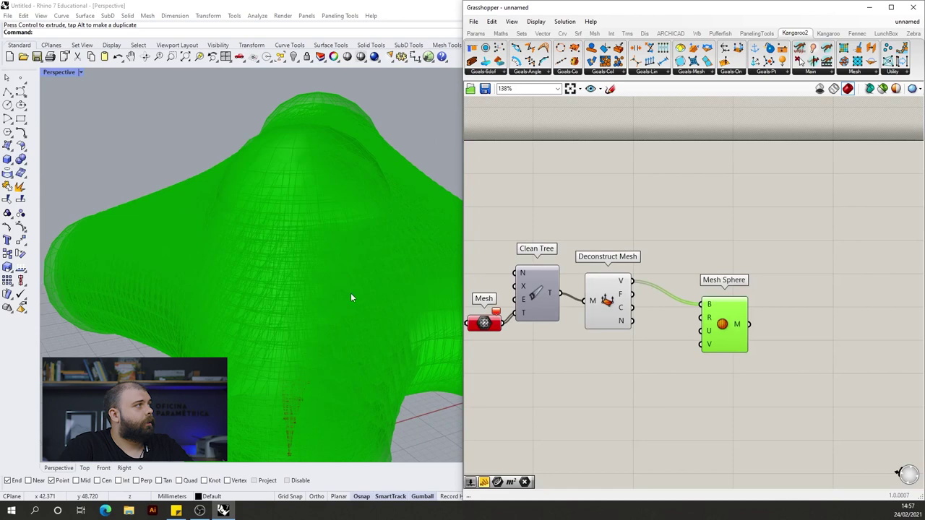
pyautogui.scroll(-6, 819, 215)
pyautogui.scroll(5, 654, 264)
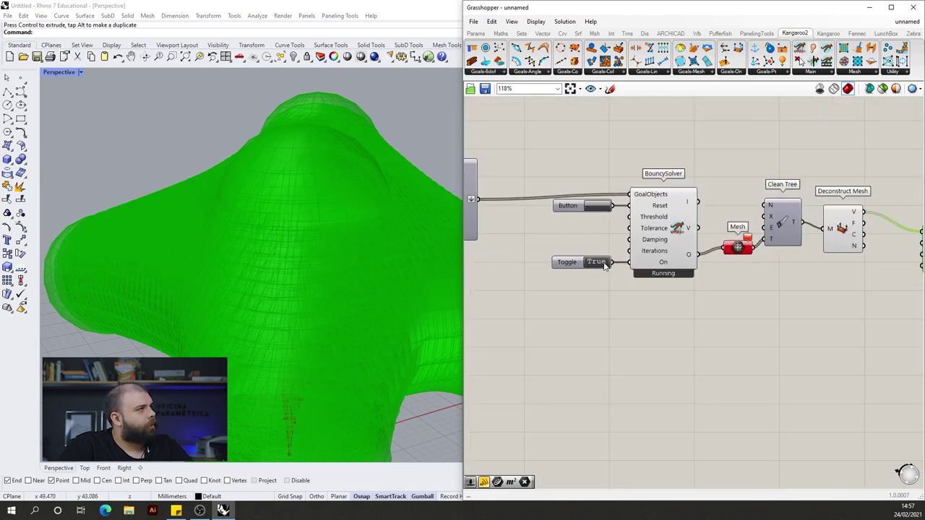
pyautogui.scroll(-5, 803, 233)
pyautogui.scroll(5, 625, 297)
pyautogui.scroll(-5, 564, 348)
pyautogui.moveTo(581, 346); pyautogui.dragTo(684, 303)
pyautogui.scroll(6, 852, 254)
pyautogui.scroll(-3, 233, 250)
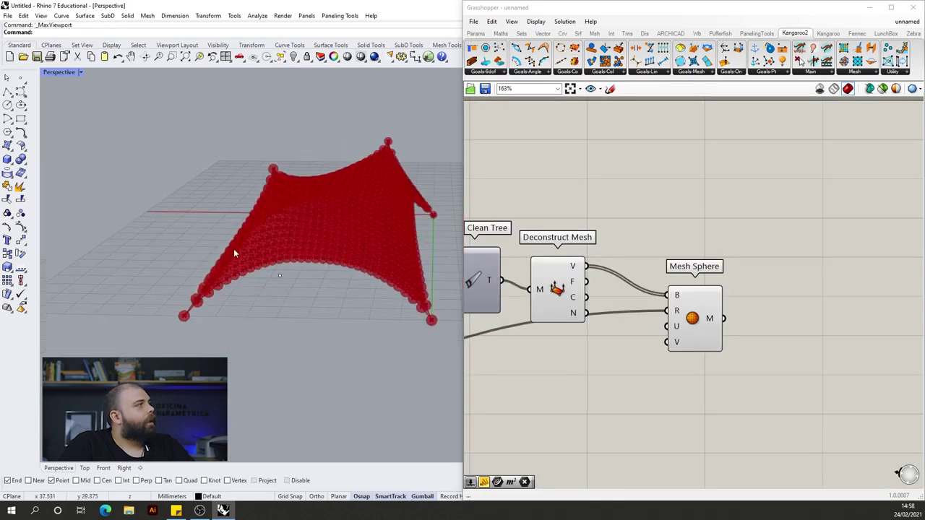
# Inspect the spacing of the spheres across the mesh and compare it with SphereCollide's Radius slider and inputs
pyautogui.moveTo(234, 253); pyautogui.dragTo(327, 212, button='right')
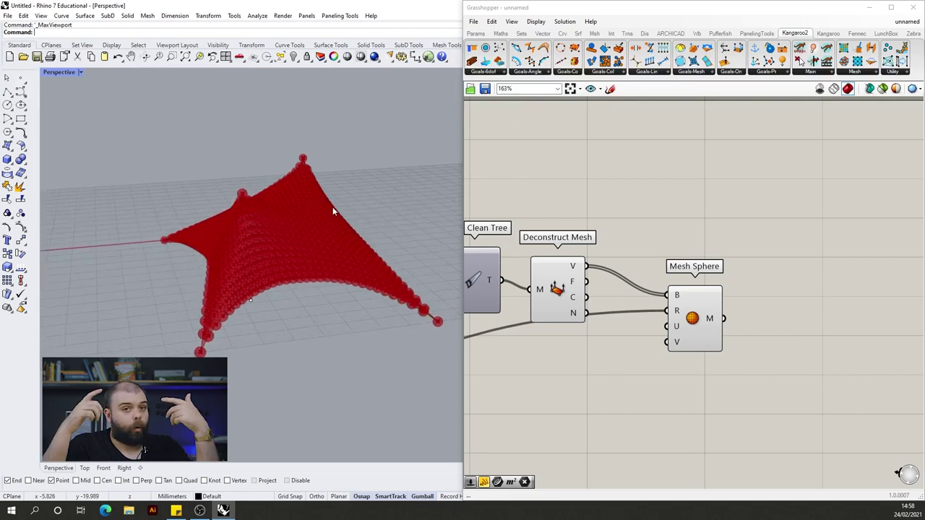
pyautogui.moveTo(699, 323); pyautogui.dragTo(685, 325)
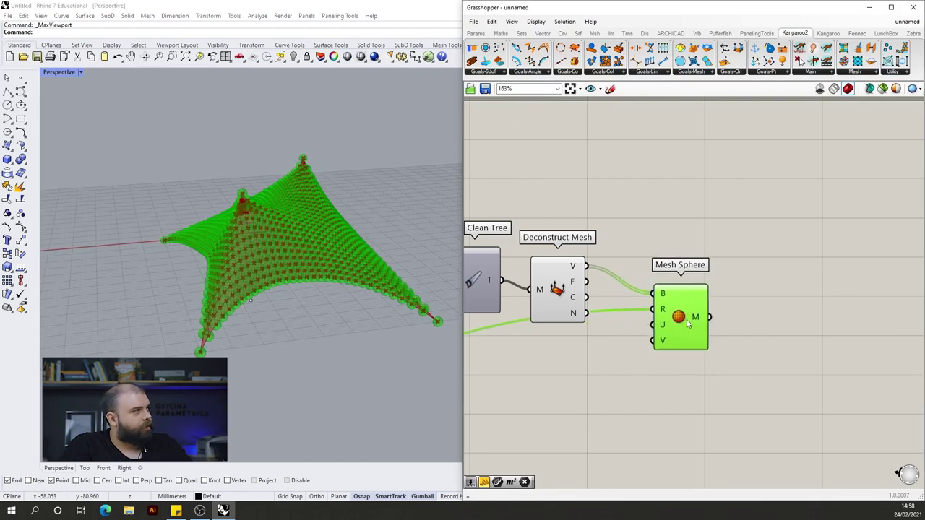
pyautogui.scroll(5, 257, 242)
pyautogui.scroll(4, 308, 189)
pyautogui.scroll(-4, 308, 189)
pyautogui.moveTo(308, 189); pyautogui.dragTo(235, 226, button='right')
pyautogui.scroll(5, 234, 189)
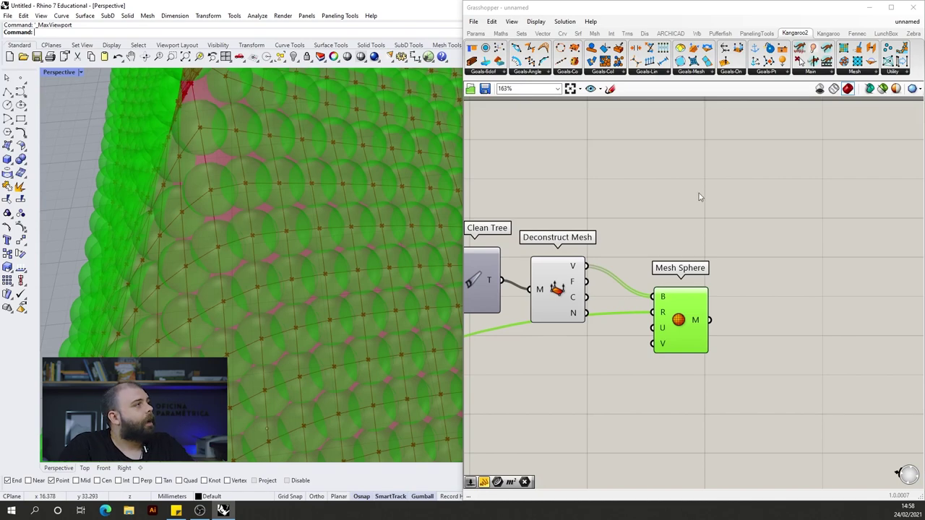
pyautogui.scroll(-6, 796, 196)
pyautogui.moveTo(559, 299); pyautogui.dragTo(690, 249, button='right')
pyautogui.scroll(7, 666, 253)
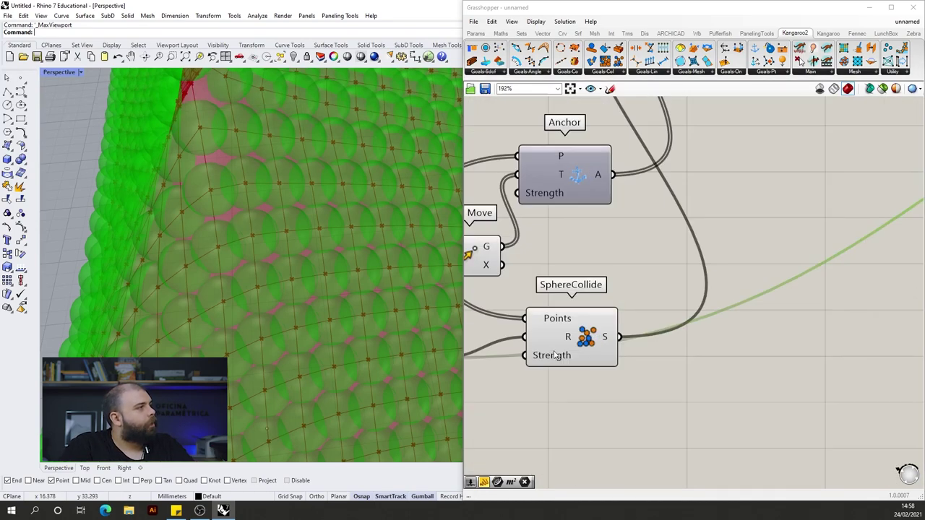
pyautogui.moveTo(556, 359)
pyautogui.moveTo(512, 348); pyautogui.dragTo(518, 338)
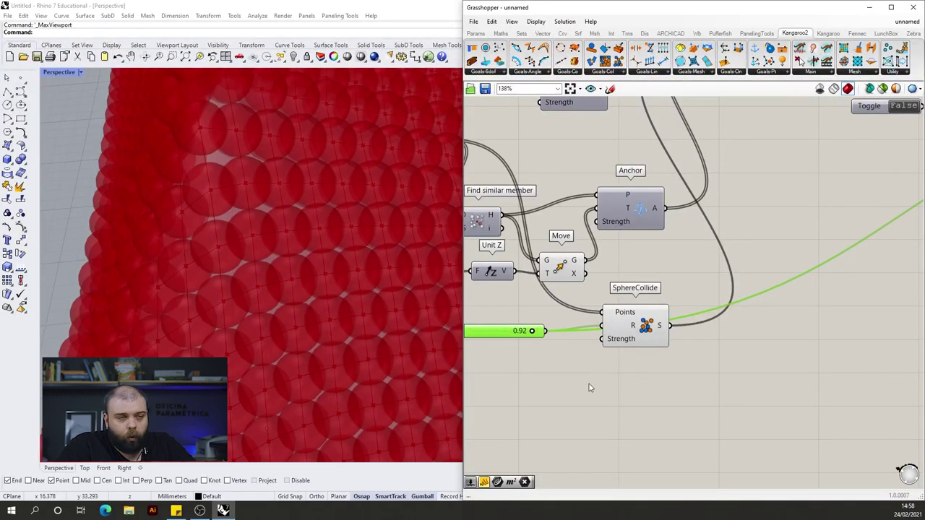
pyautogui.scroll(-5, 256, 303)
pyautogui.moveTo(308, 271); pyautogui.dragTo(299, 297, button='right')
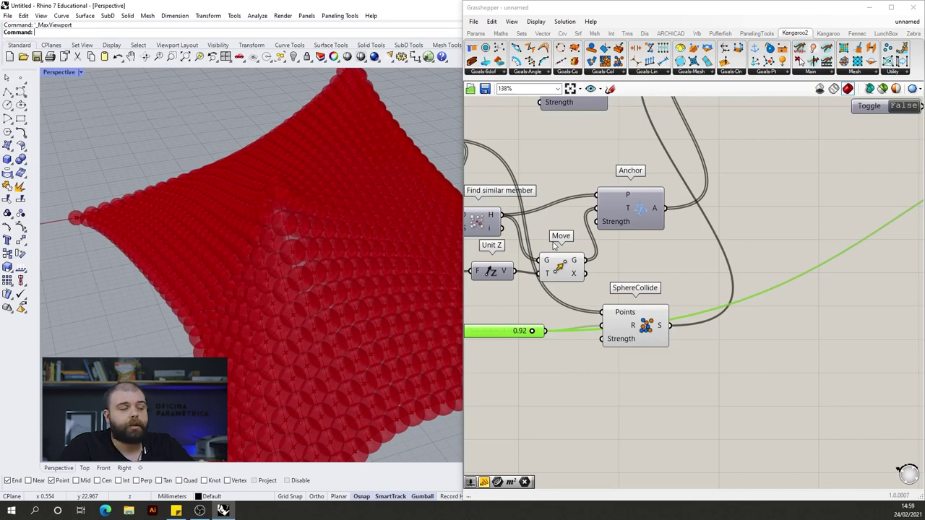
# Delete the Mesh Sphere component after Deconstruct Mesh
pyautogui.scroll(-5, 537, 312)
pyautogui.scroll(-2, 537, 312)
pyautogui.scroll(4, 765, 213)
pyautogui.moveTo(710, 354); pyautogui.dragTo(580, 211)
pyautogui.middleClick(594, 214)
pyautogui.scroll(5, 684, 297)
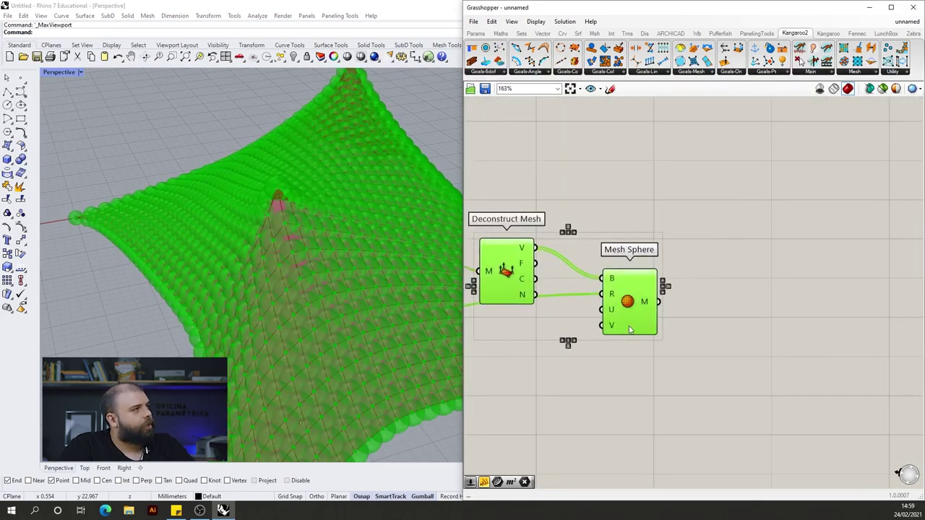
pyautogui.click(723, 219)
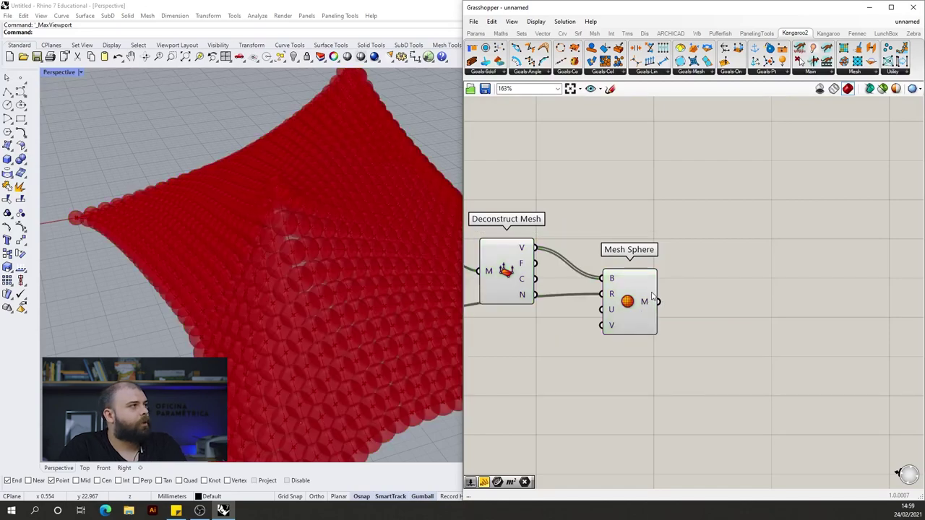
pyautogui.click(653, 295)
pyautogui.press('Delete')
# Disable the Mesh, Clean Tree and Deconstruct Mesh components after the BouncySolver
pyautogui.scroll(-4, 669, 287)
pyautogui.middleClick(598, 266)
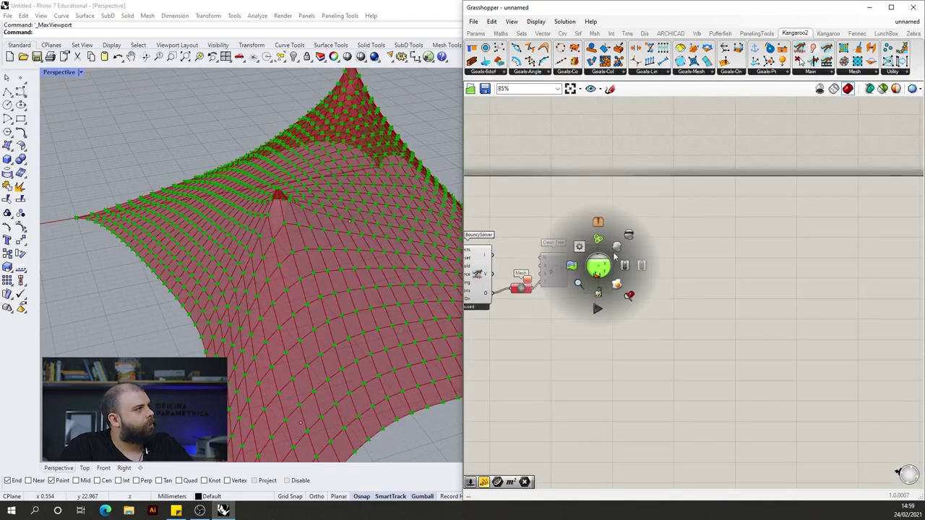
pyautogui.moveTo(650, 354); pyautogui.dragTo(541, 233)
pyautogui.middleClick(528, 228)
pyautogui.click(573, 233)
pyautogui.click(683, 227)
# Set the solver toggle to True and reset the BouncySolver simulation
pyautogui.scroll(-4, 856, 247)
pyautogui.scroll(6, 654, 253)
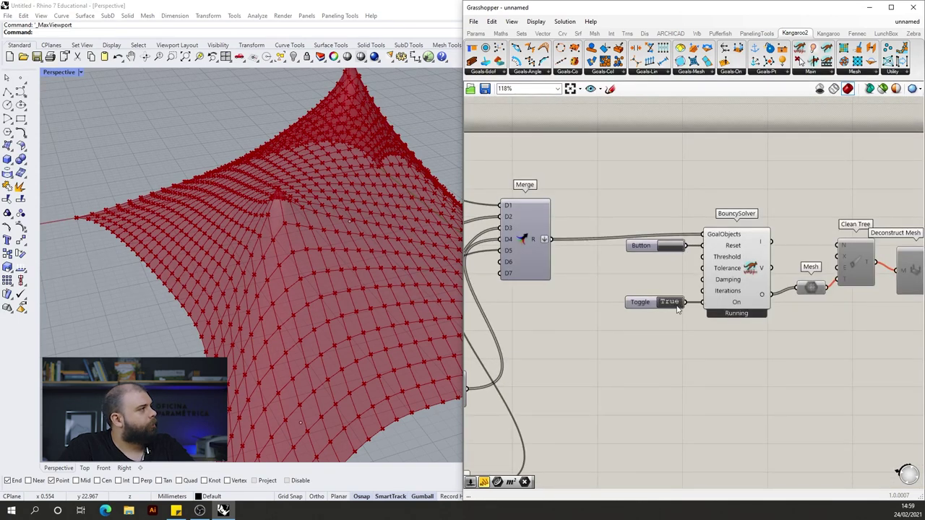
pyautogui.scroll(-1, 750, 218)
pyautogui.click(681, 242)
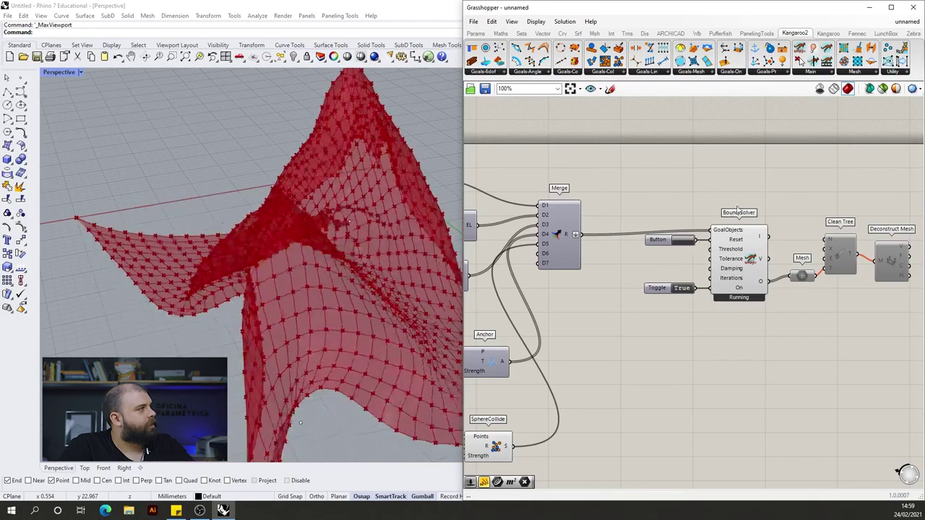
# Lower the SphereCollide Radius slider to 0.56 while the solver runs
pyautogui.scroll(-2, 681, 242)
pyautogui.scroll(2, 494, 349)
pyautogui.moveTo(368, 329); pyautogui.dragTo(433, 310, button='right')
pyautogui.scroll(3, 538, 350)
pyautogui.moveTo(572, 351); pyautogui.dragTo(536, 354)
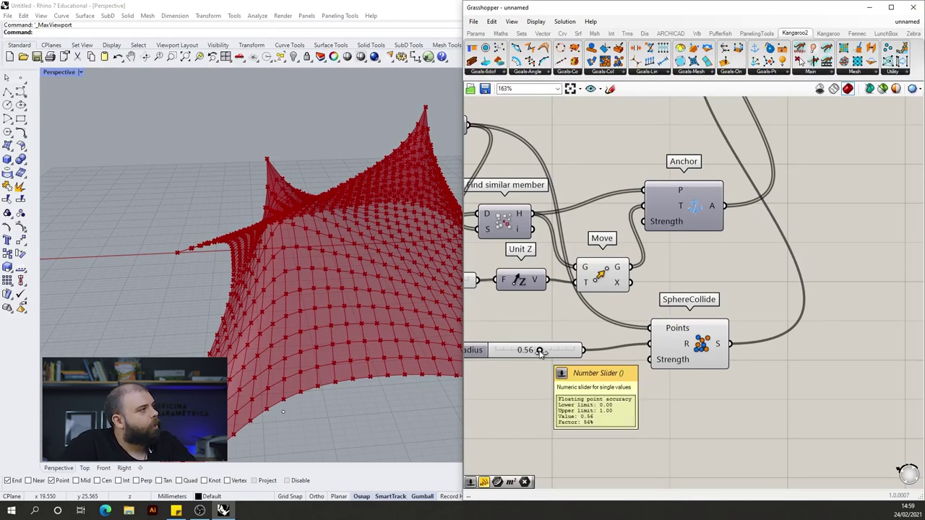
# Raise the SphereCollide Radius slider to 1.00 and nudge the Move component slightly upward
pyautogui.moveTo(539, 351); pyautogui.dragTo(580, 350)
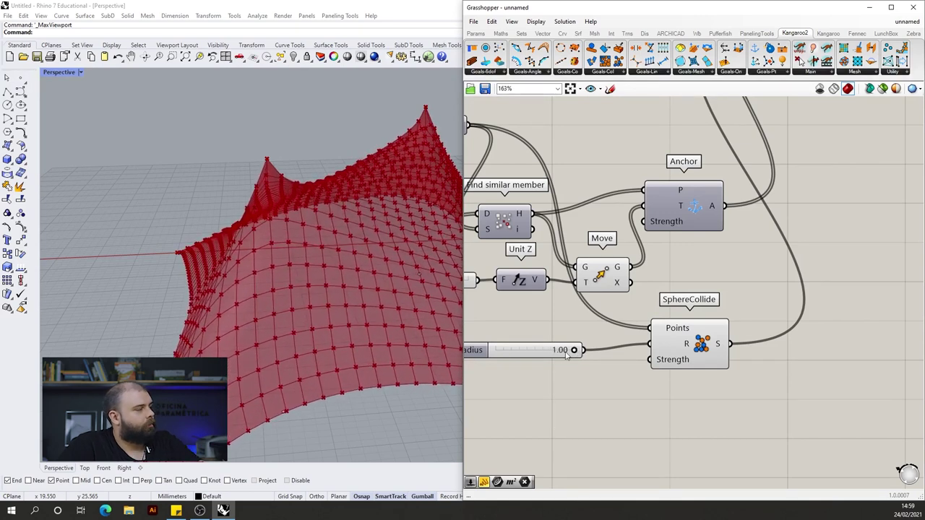
pyautogui.scroll(-3, 272, 268)
pyautogui.moveTo(272, 270); pyautogui.dragTo(181, 280, button='right')
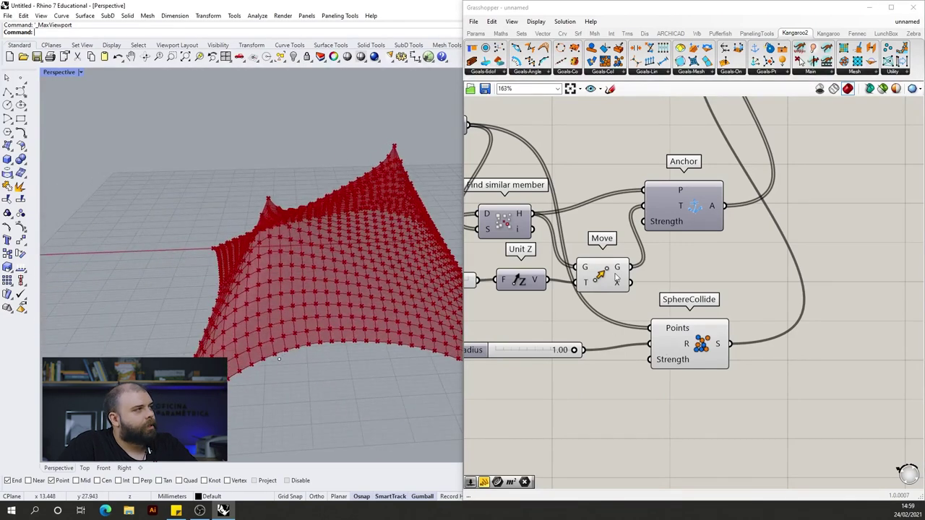
pyautogui.moveTo(619, 277); pyautogui.dragTo(622, 270)
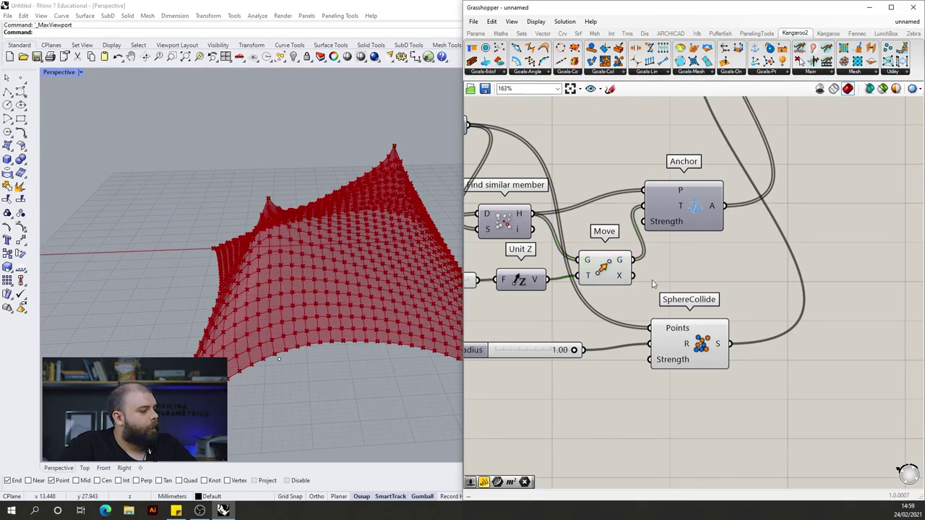
# Inspect the relaxed mesh up close around one of its raised anchor peaks
pyautogui.scroll(-3, 636, 285)
pyautogui.doubleClick(647, 396)
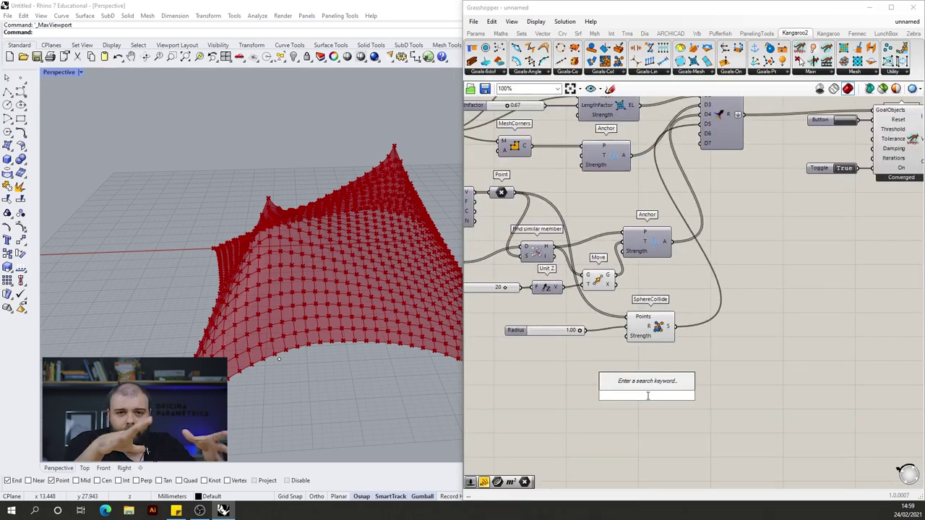
pyautogui.scroll(8, 278, 191)
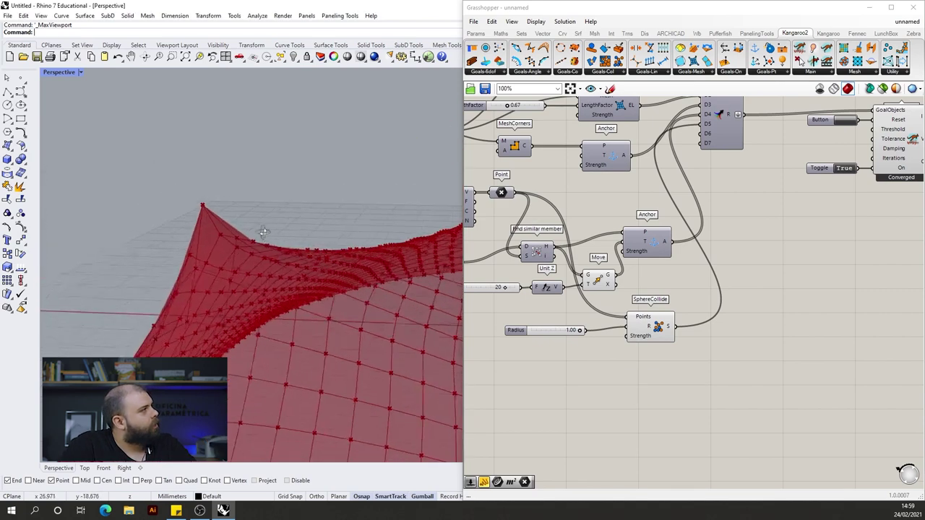
pyautogui.moveTo(222, 250); pyautogui.dragTo(266, 291, button='right')
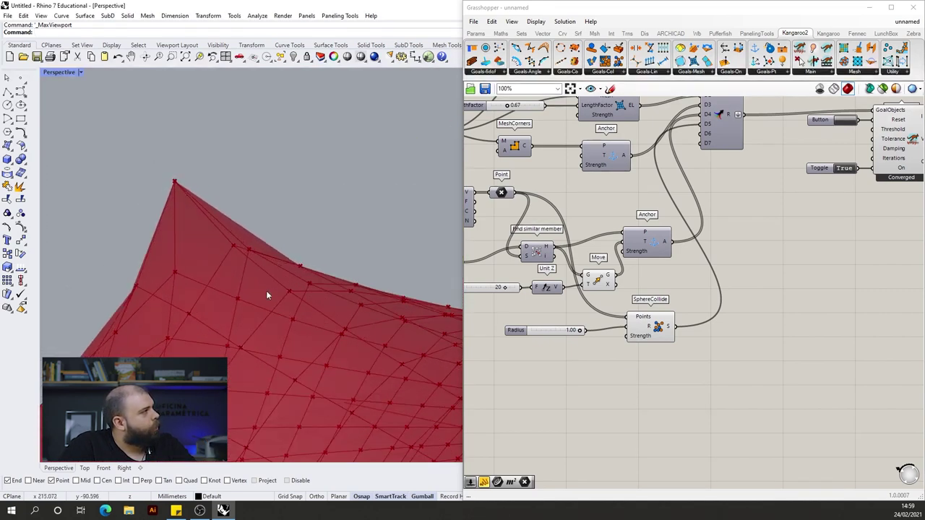
pyautogui.scroll(-8, 192, 252)
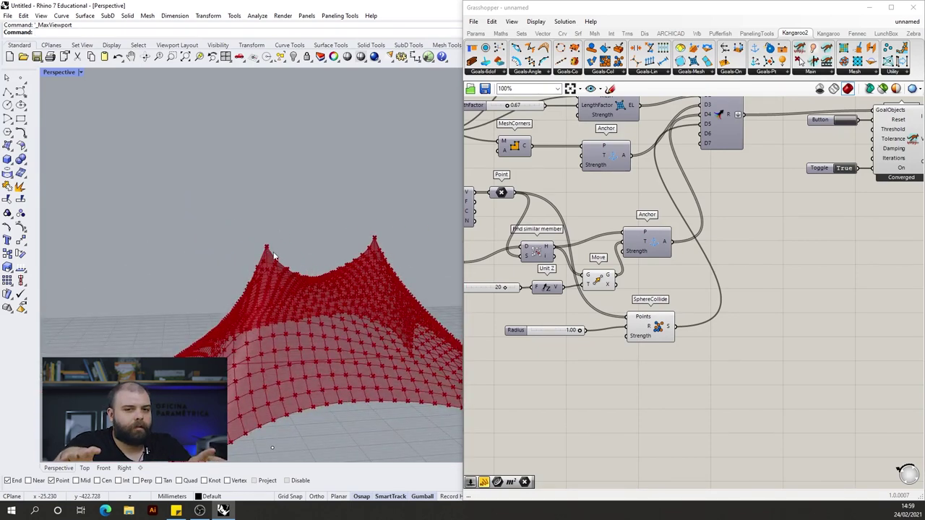
# Add a Kangaroo Smooth goal component and place it directly below the SphereCollide component
pyautogui.moveTo(674, 408); pyautogui.dragTo(728, 320, button='right')
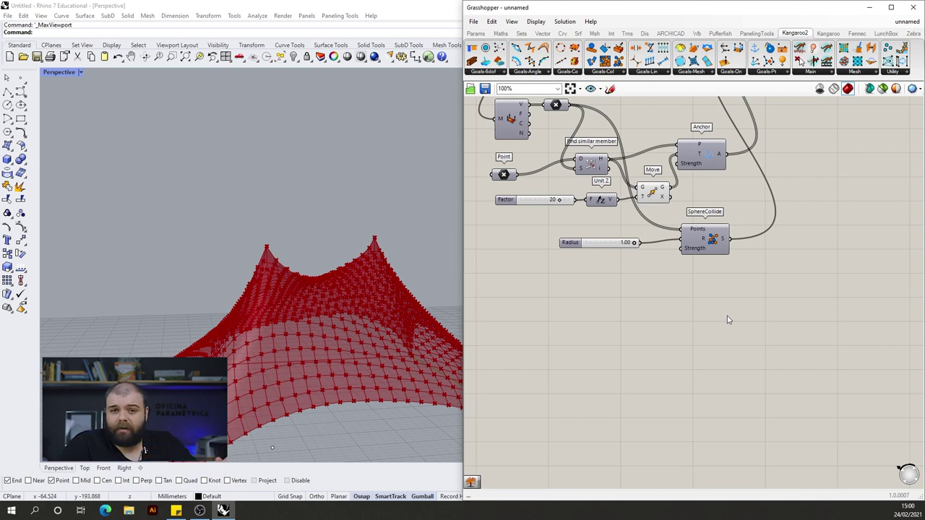
pyautogui.doubleClick(720, 352)
pyautogui.write('smooth')
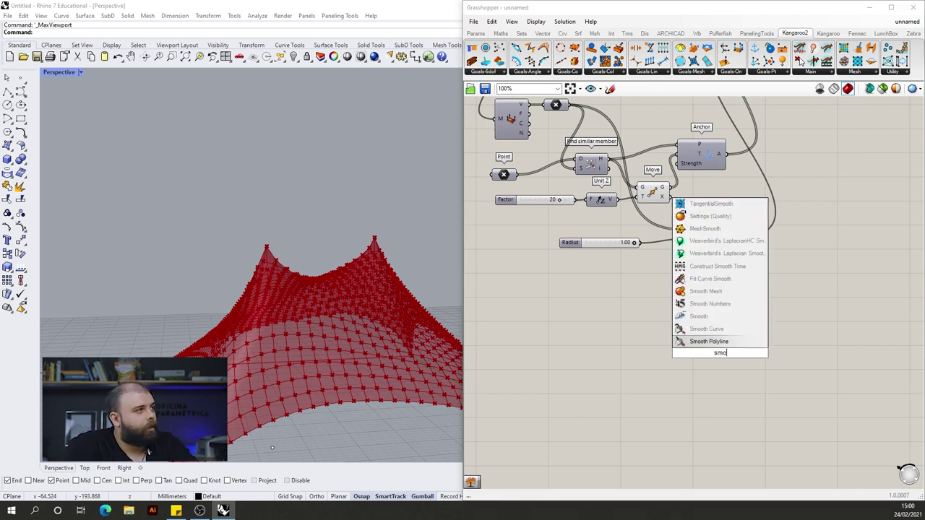
pyautogui.click(698, 341)
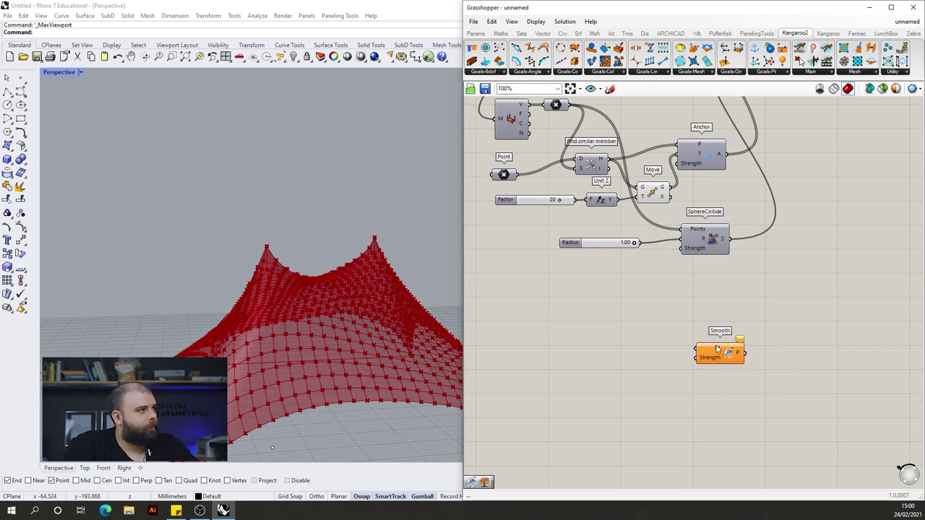
pyautogui.scroll(6, 718, 351)
pyautogui.scroll(-4, 725, 292)
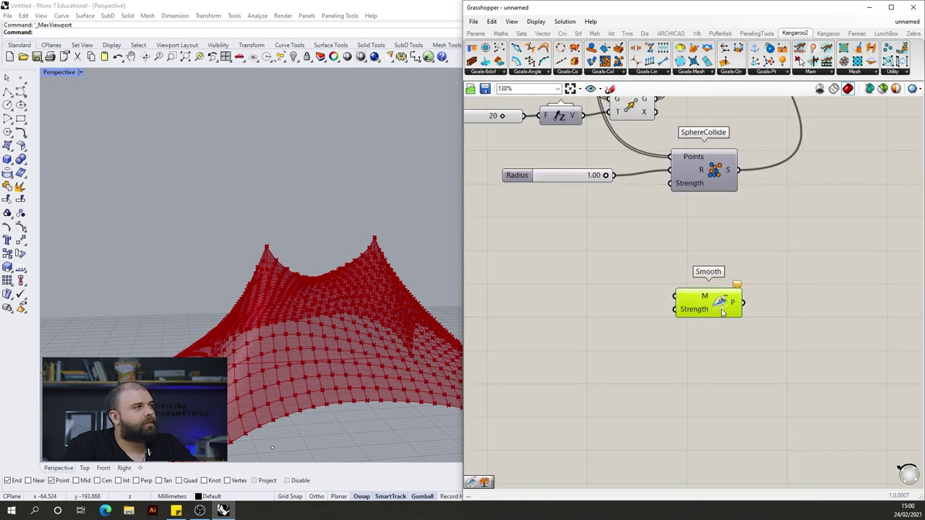
pyautogui.moveTo(713, 292); pyautogui.dragTo(705, 229)
pyautogui.click(753, 237)
# Connect the Mesh Surface component's mesh output to the Smooth component's M input
pyautogui.scroll(-5, 726, 306)
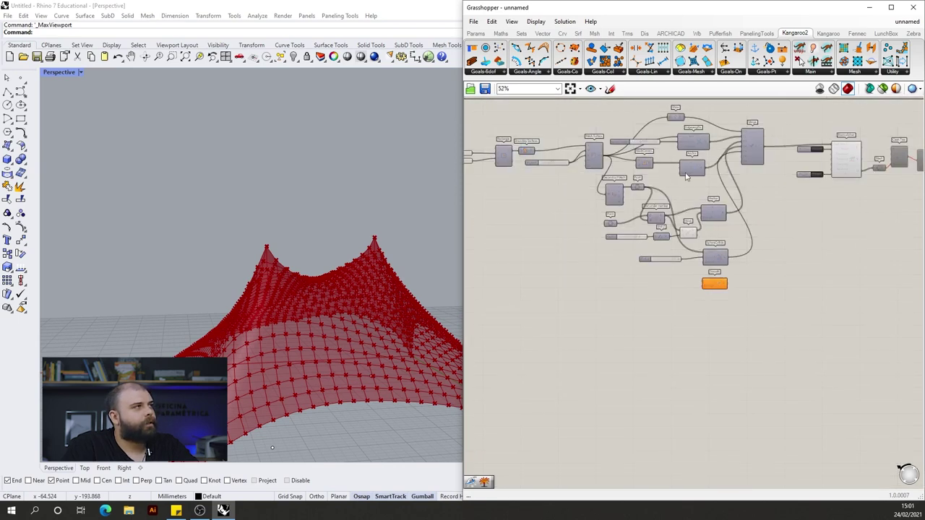
pyautogui.scroll(3, 648, 190)
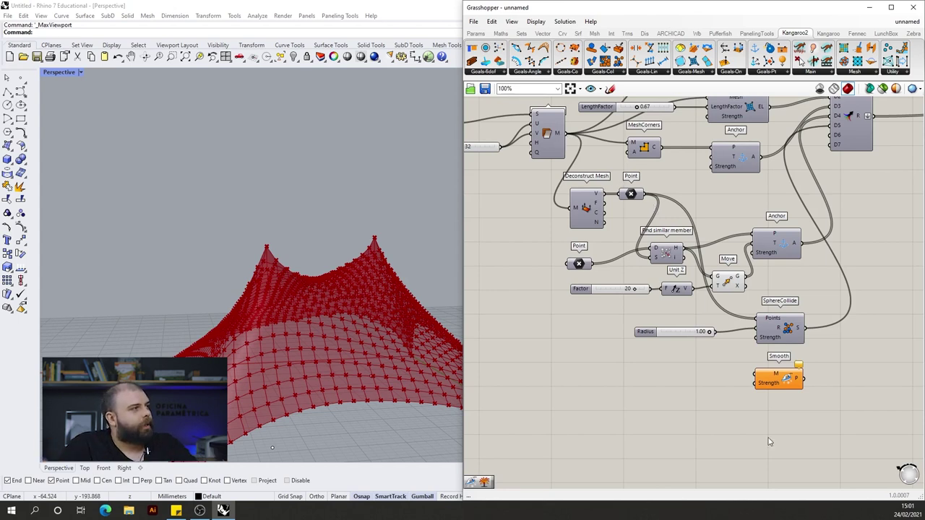
pyautogui.moveTo(567, 134); pyautogui.dragTo(755, 374)
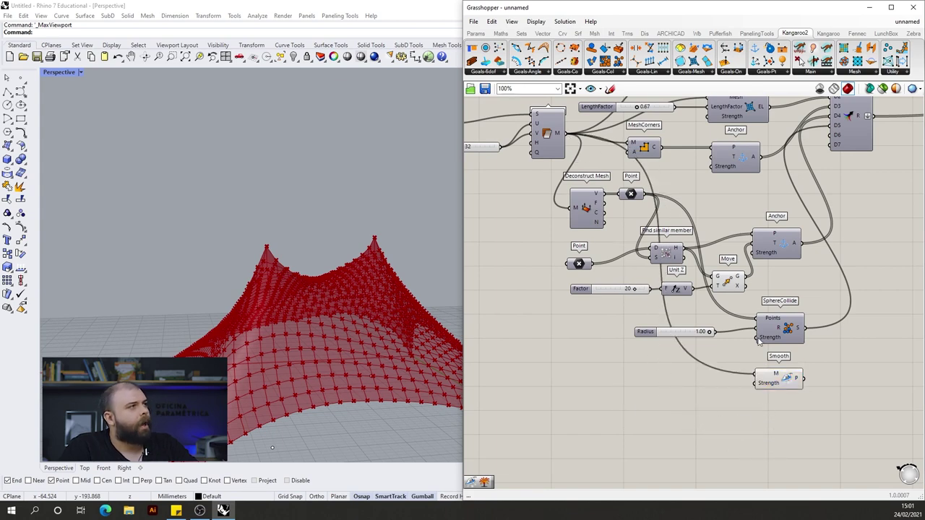
# Connect the Smooth component's P output to the D6 input of the Merge component
pyautogui.scroll(-3, 647, 271)
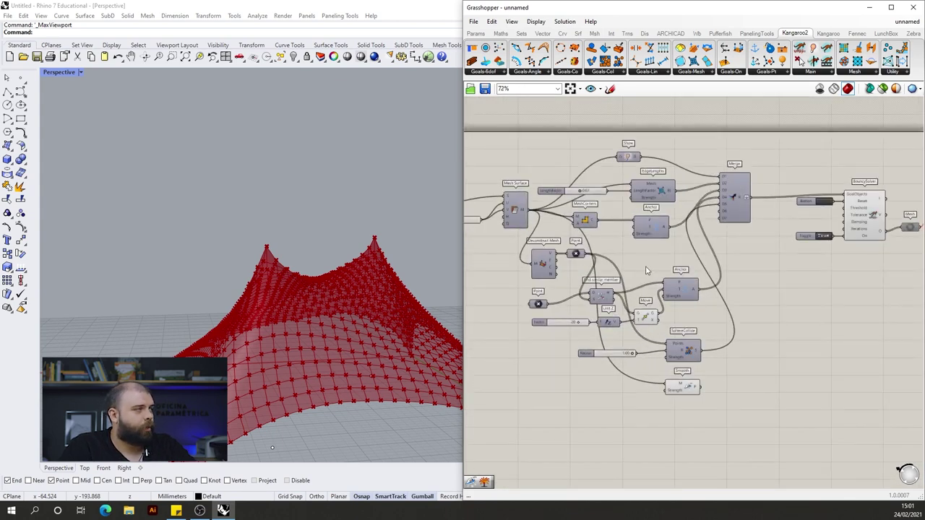
pyautogui.click(696, 388)
pyautogui.scroll(3, 697, 388)
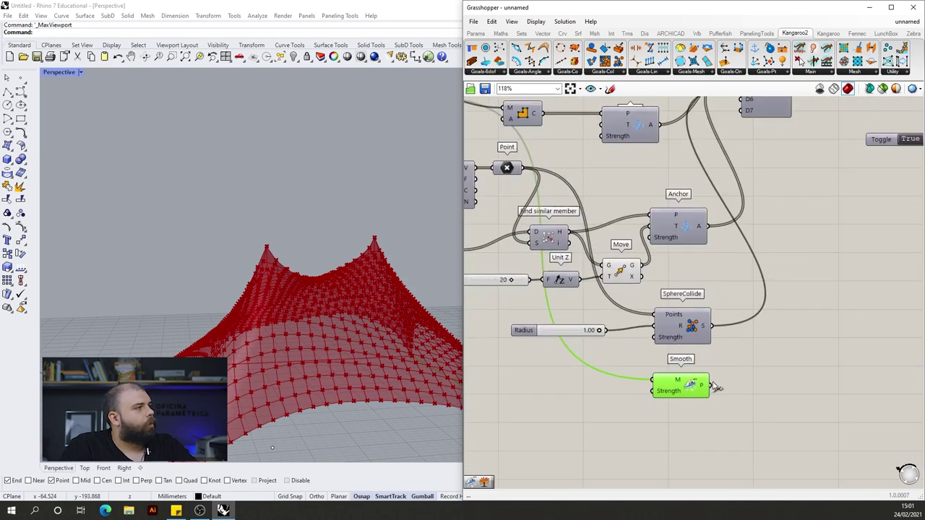
pyautogui.moveTo(711, 387); pyautogui.dragTo(658, 283)
pyautogui.scroll(-4, 619, 406)
pyautogui.scroll(2, 691, 220)
pyautogui.scroll(3, 692, 231)
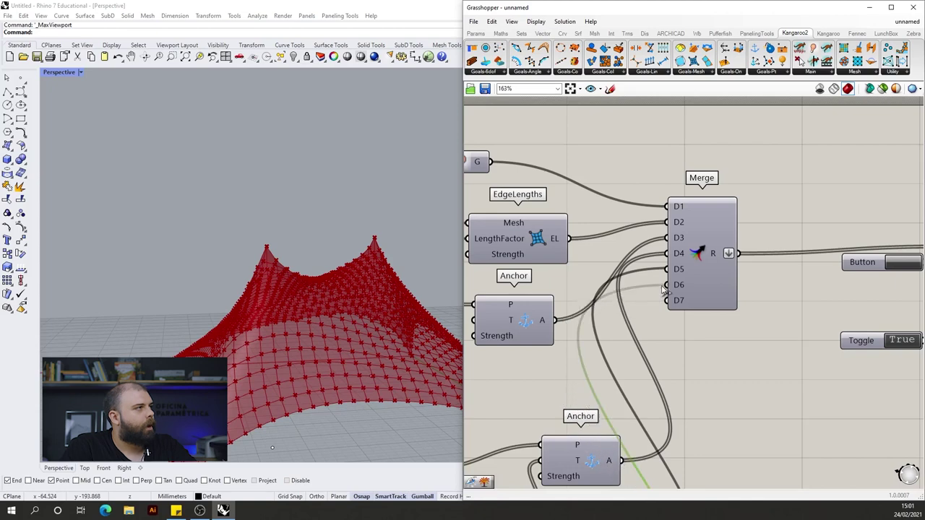
# Disconnect Smooth from Merge input D6 and reconnect it to compare the mesh with and without smoothing
pyautogui.scroll(5, 316, 336)
pyautogui.scroll(-2, 324, 327)
pyautogui.moveTo(322, 323); pyautogui.dragTo(320, 316, button='right')
pyautogui.scroll(-3, 712, 239)
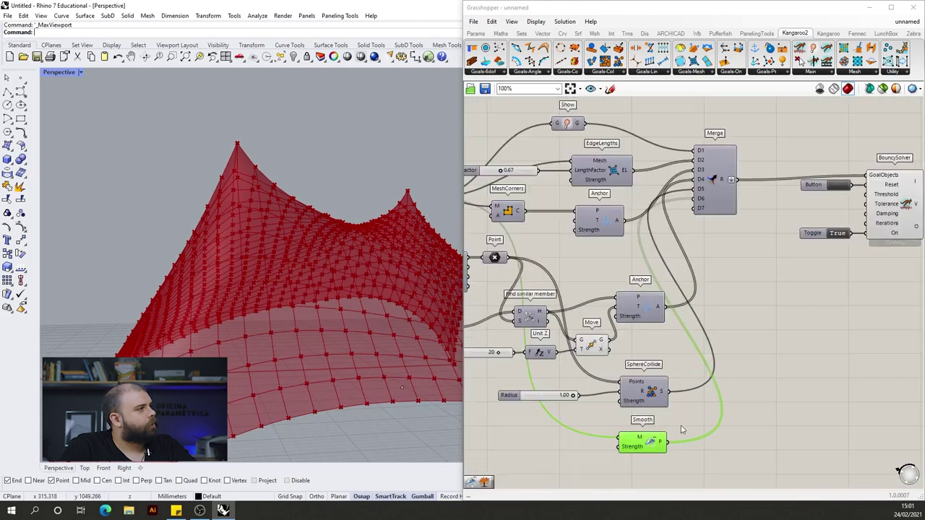
pyautogui.keyDown('ctrl'); pyautogui.moveTo(697, 187); pyautogui.dragTo(695, 199); pyautogui.keyUp('ctrl')
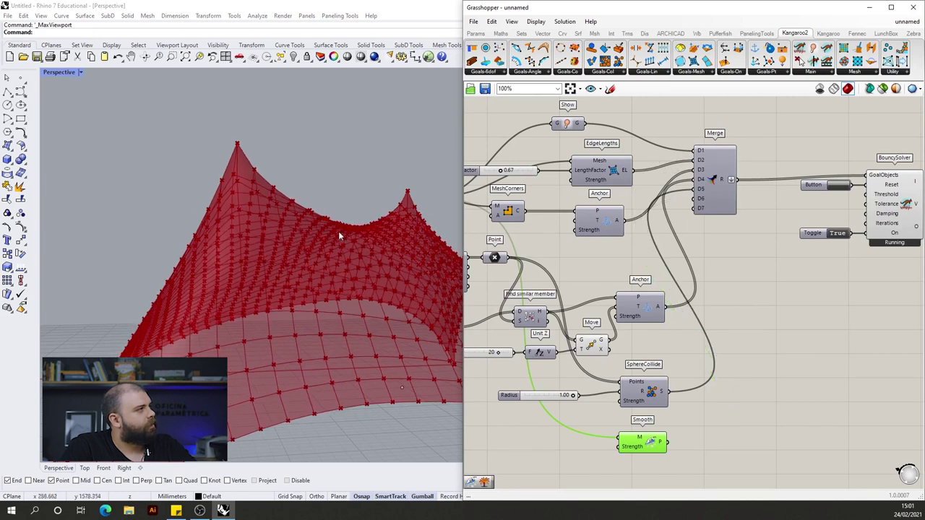
pyautogui.moveTo(667, 443); pyautogui.dragTo(696, 198)
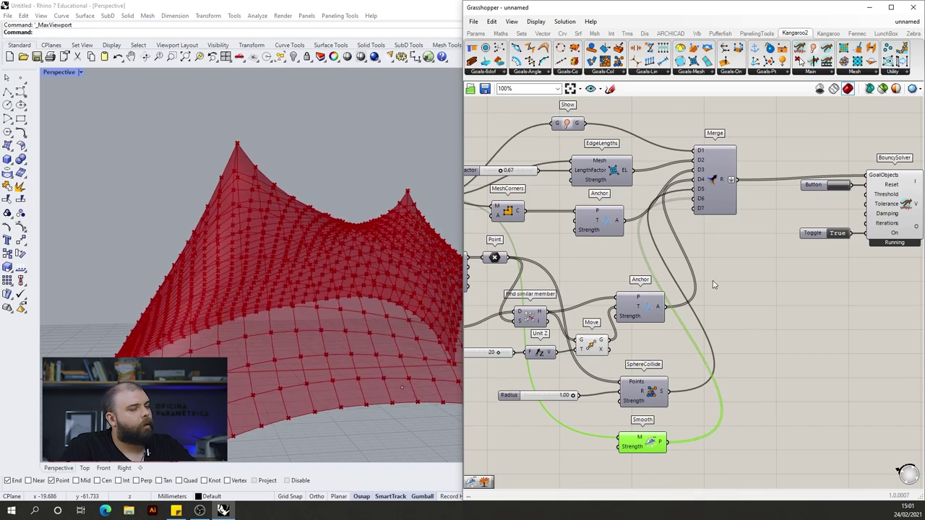
# Move the Smooth component slightly closer to SphereCollide and turn off its preview
pyautogui.scroll(-2, 712, 281)
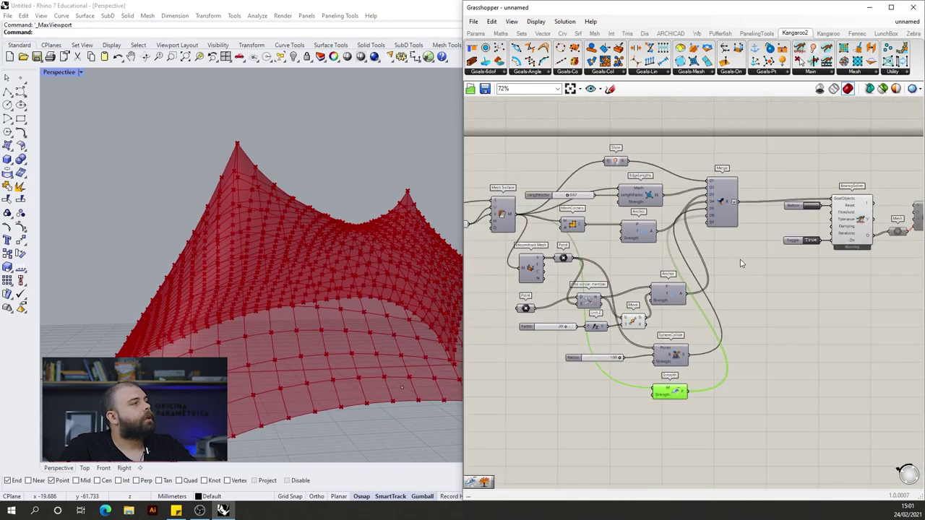
pyautogui.scroll(2, 635, 435)
pyautogui.click(635, 436)
pyautogui.scroll(1, 676, 364)
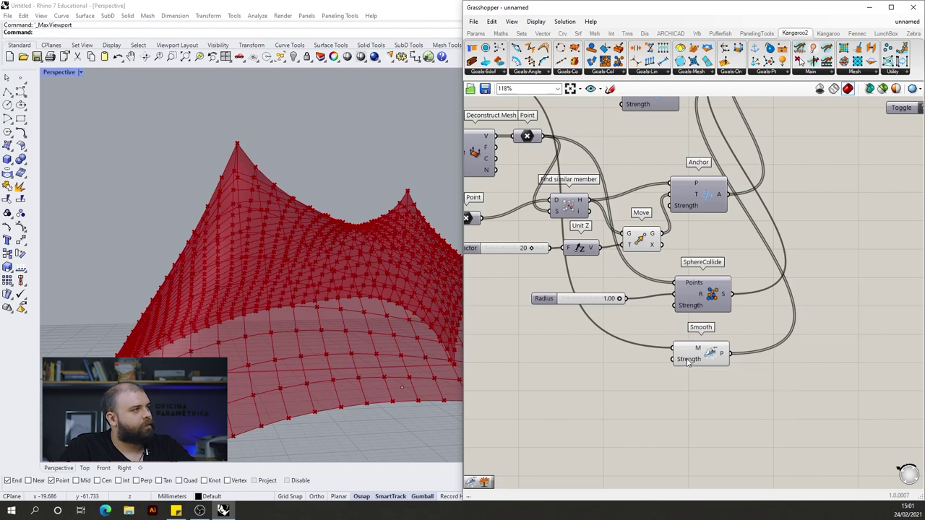
pyautogui.moveTo(689, 359); pyautogui.dragTo(685, 355)
pyautogui.middleClick(686, 391)
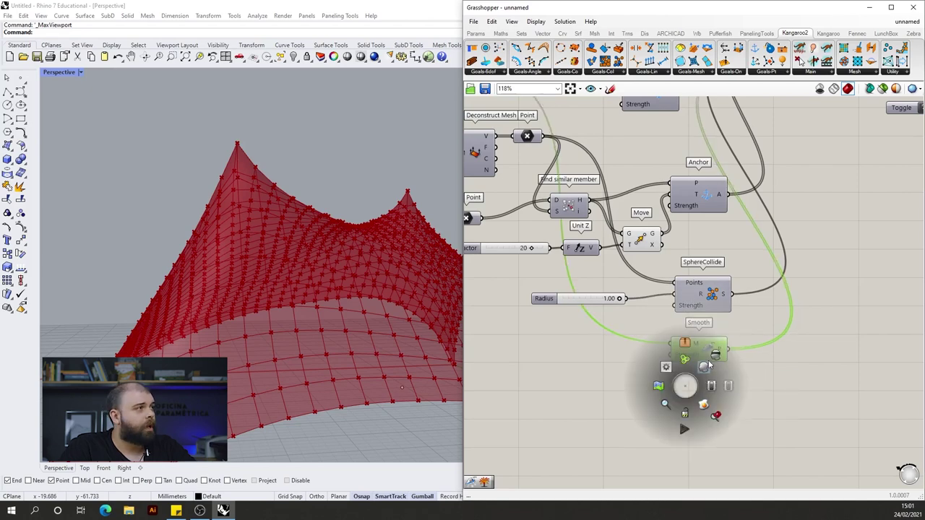
pyautogui.click(715, 354)
pyautogui.moveTo(238, 373); pyautogui.dragTo(314, 296, button='right')
pyautogui.scroll(-3, 227, 341)
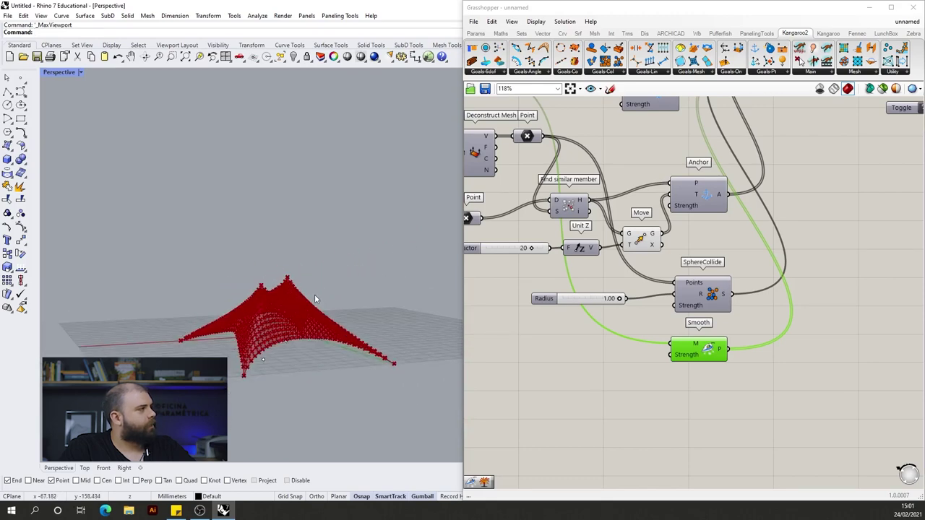
# Add a Kangaroo Planarize goal component below the Smooth component
pyautogui.doubleClick(702, 388)
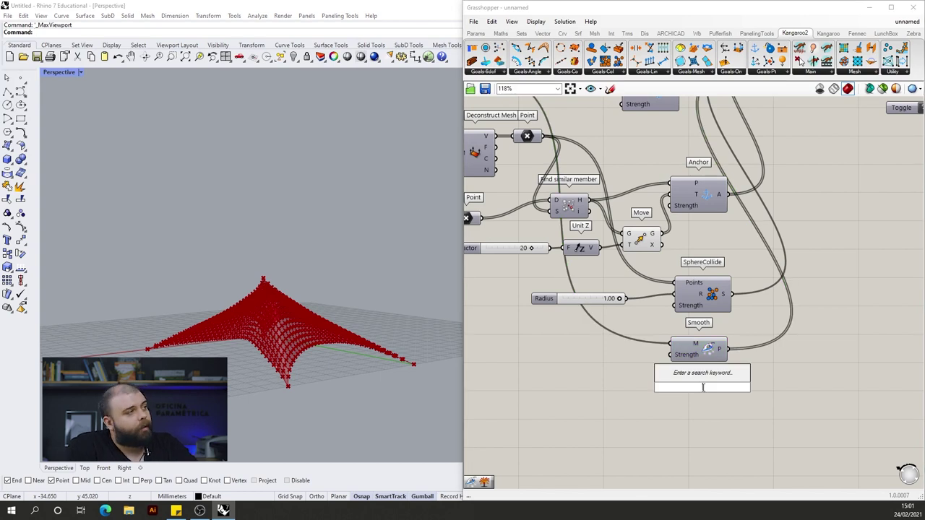
pyautogui.write('planarize')
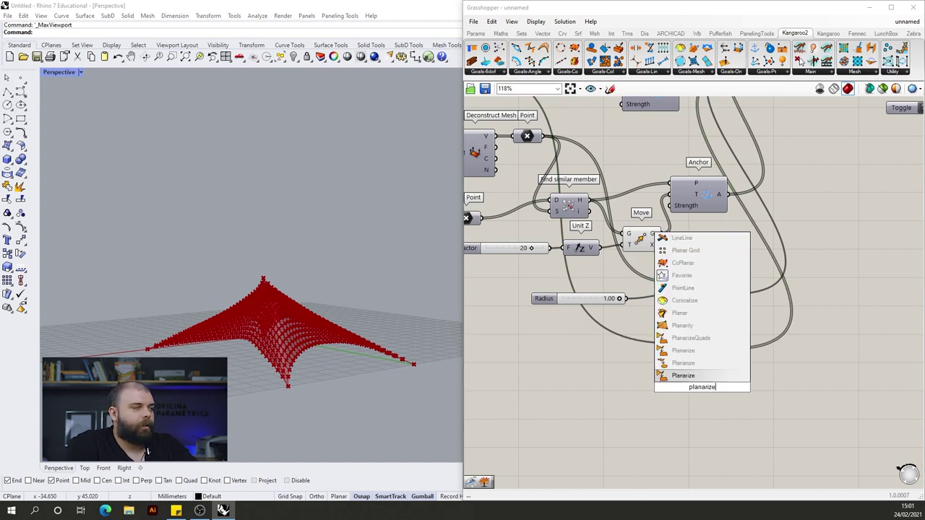
pyautogui.click(702, 376)
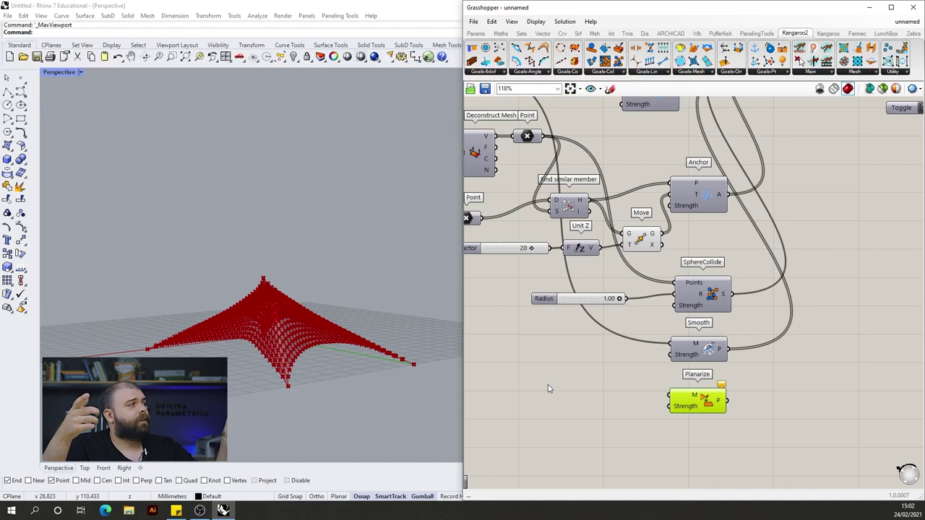
# Inspect the mesh faces up close and connect the Mesh Surface output to Planarize's M input
pyautogui.scroll(8, 285, 355)
pyautogui.moveTo(284, 354); pyautogui.dragTo(260, 275, button='right')
pyautogui.scroll(4, 256, 258)
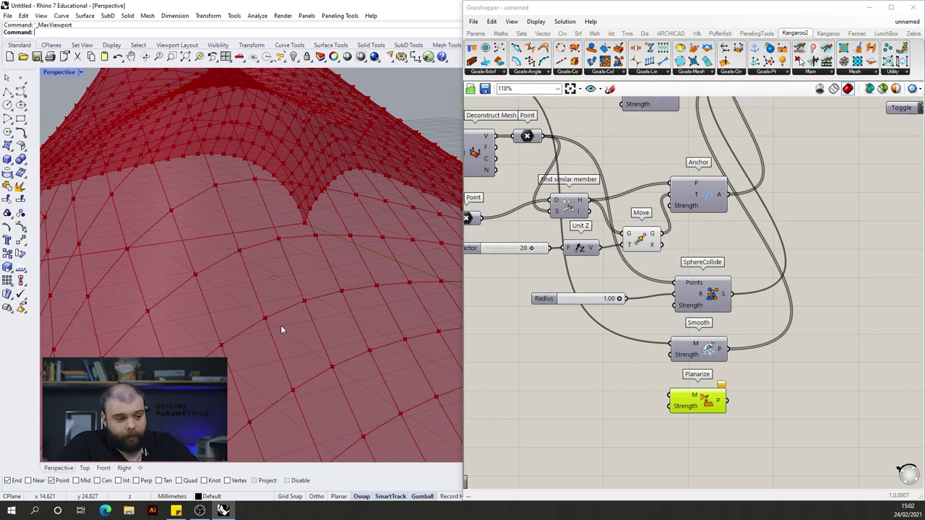
pyautogui.scroll(-4, 337, 267)
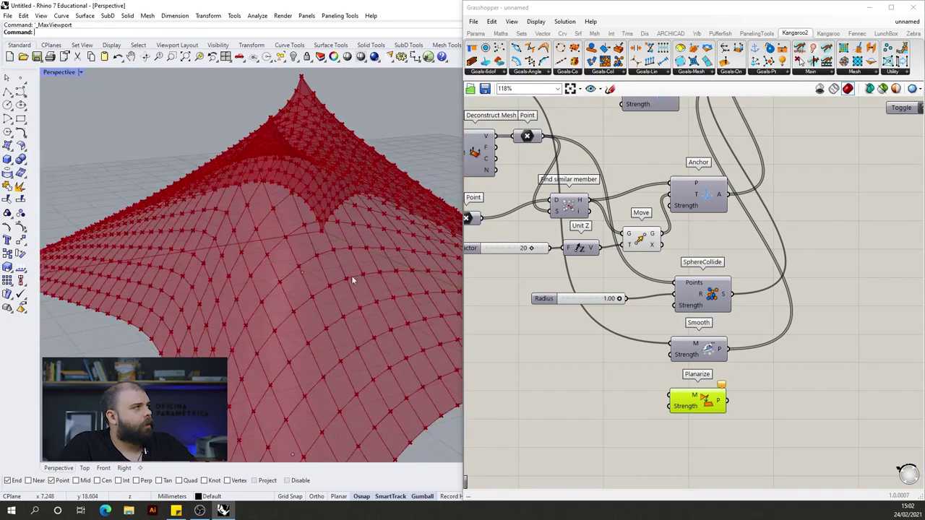
pyautogui.scroll(-3, 343, 280)
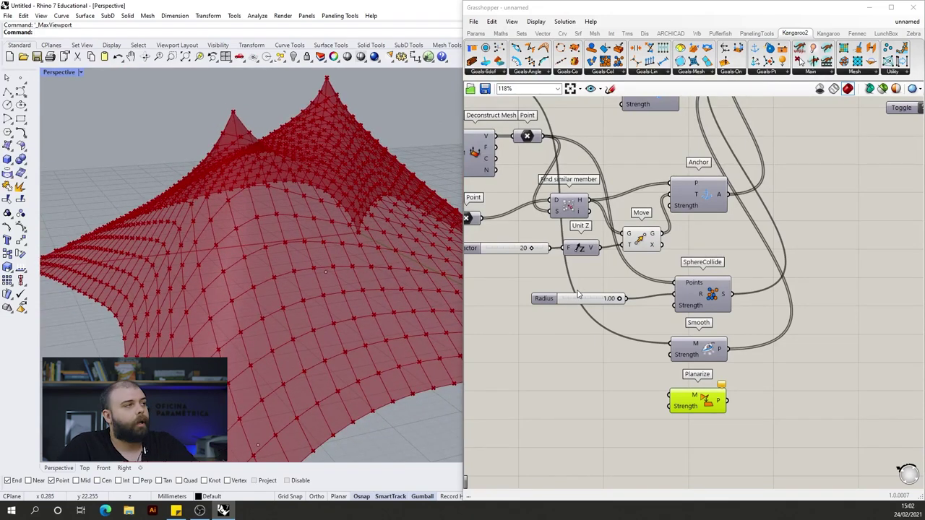
pyautogui.scroll(3, 680, 335)
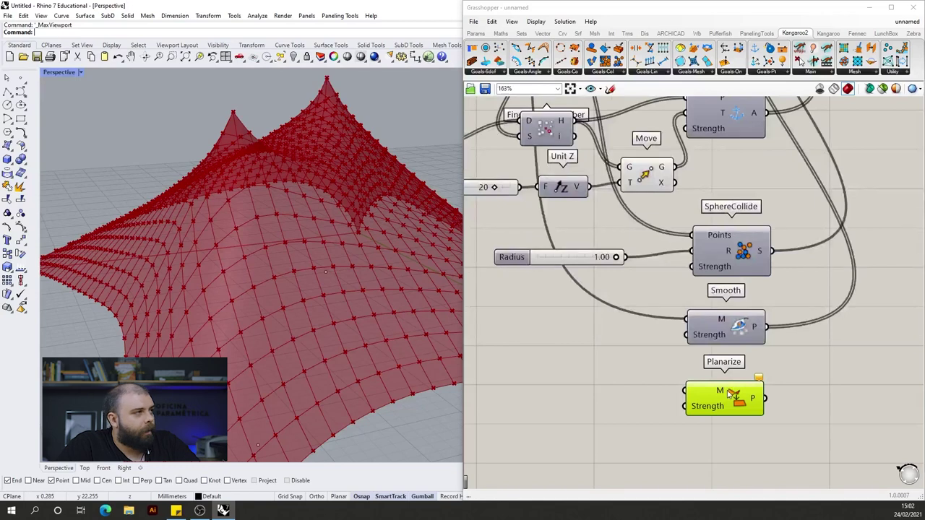
pyautogui.scroll(-5, 727, 391)
pyautogui.moveTo(580, 187); pyautogui.dragTo(643, 404)
pyautogui.scroll(4, 809, 401)
pyautogui.click(590, 411)
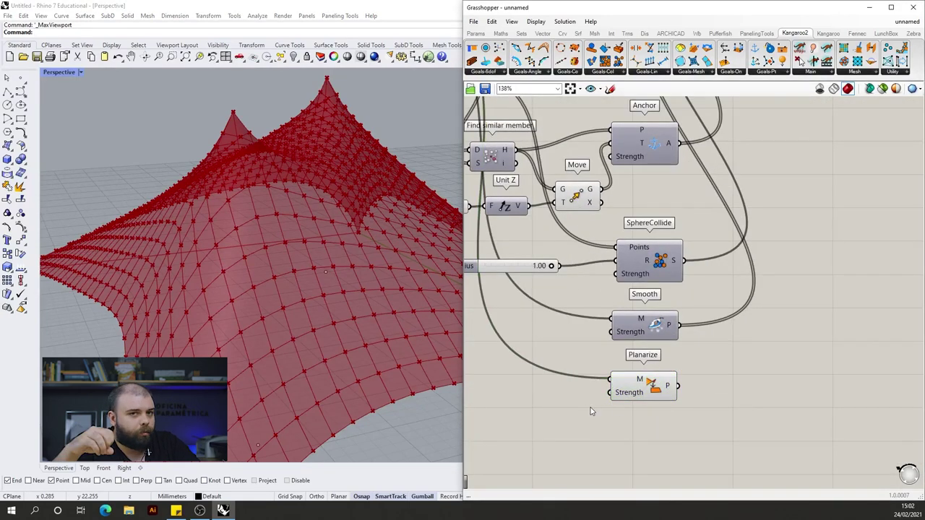
# Connect Planarize's P output to Merge input D7 and move the component closer below Smooth
pyautogui.scroll(-5, 622, 414)
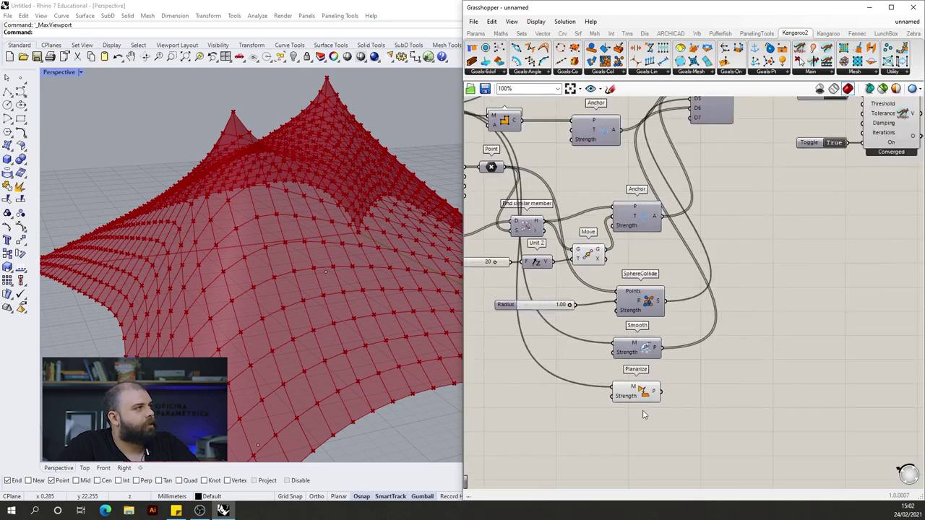
pyautogui.scroll(4, 656, 416)
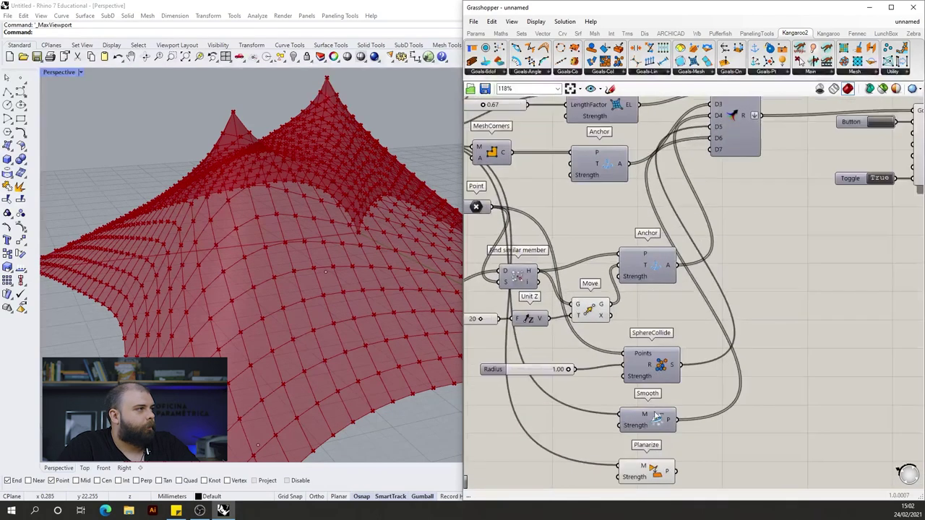
pyautogui.click(654, 471)
pyautogui.moveTo(673, 472); pyautogui.dragTo(716, 153)
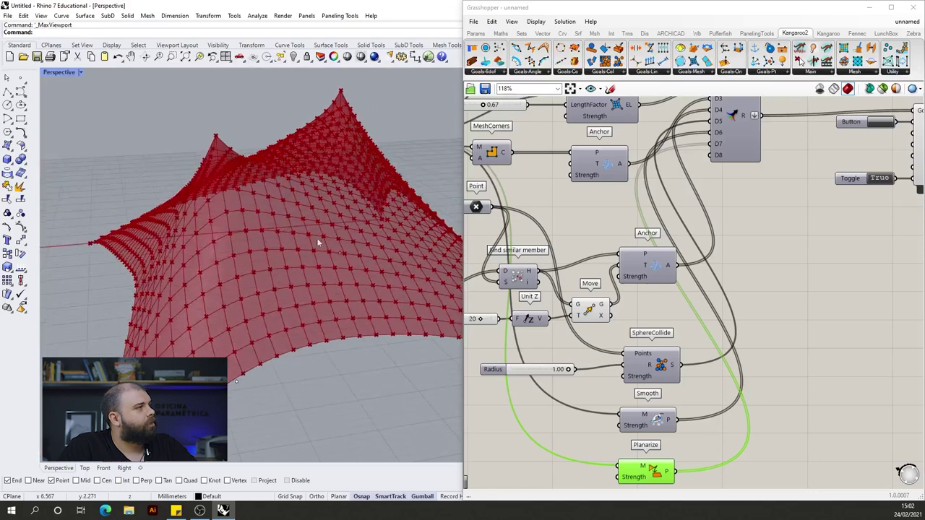
pyautogui.scroll(-3, 749, 232)
pyautogui.scroll(2, 593, 442)
pyautogui.moveTo(717, 382); pyautogui.dragTo(711, 374)
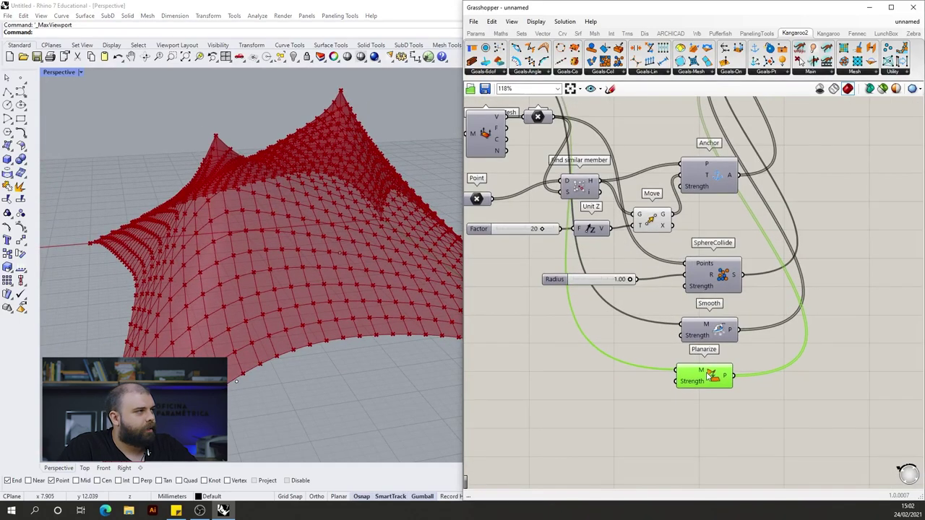
# Add a number slider with value 0 and place it beside the Planarize component's Strength input
pyautogui.doubleClick(565, 432)
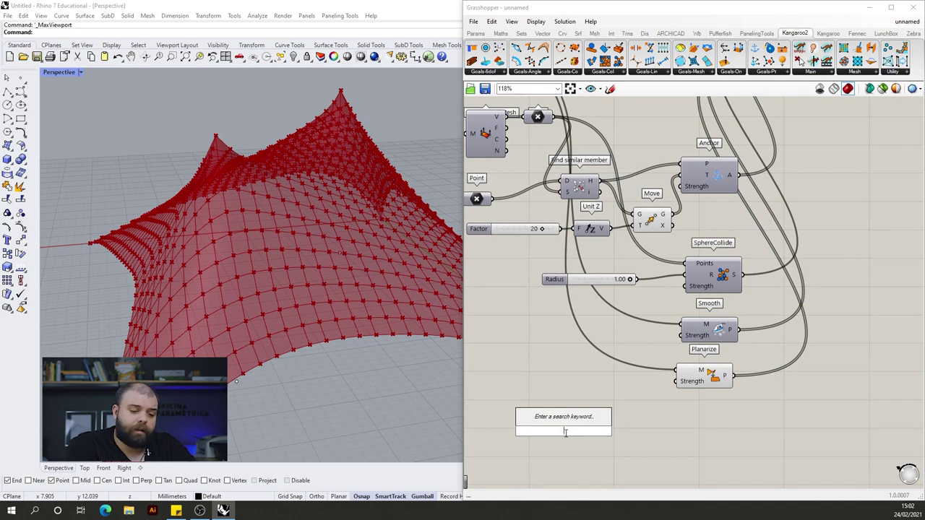
pyautogui.write('0')
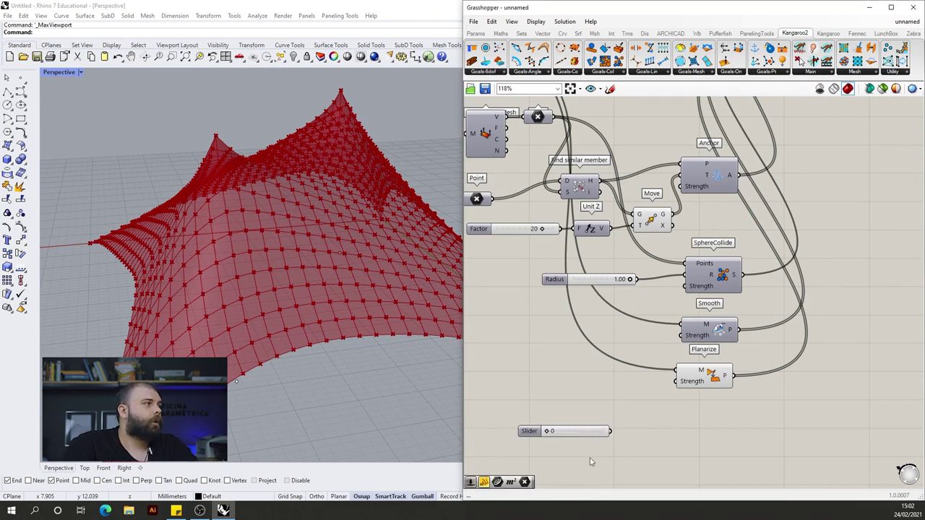
pyautogui.press('Return')
pyautogui.moveTo(594, 426); pyautogui.dragTo(595, 412)
# Add a Cube math component between the new slider and the Planarize component
pyautogui.doubleClick(681, 408)
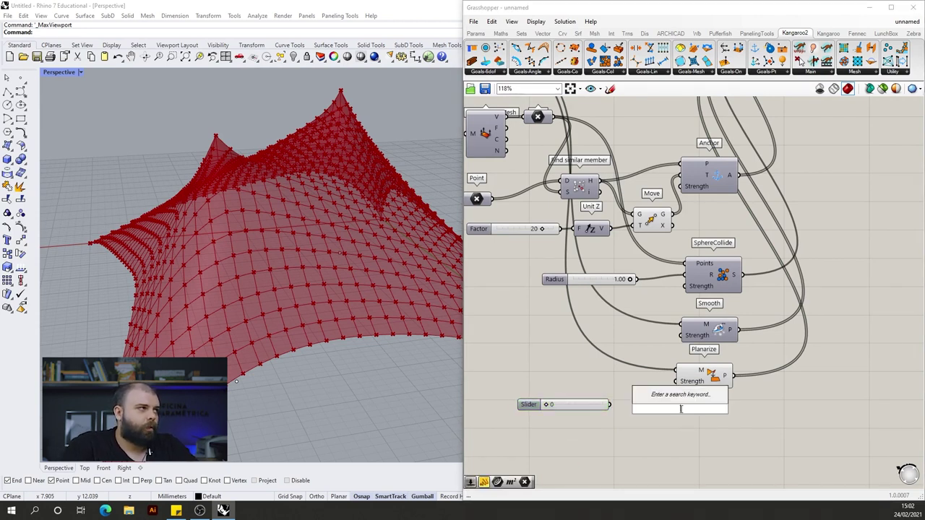
pyautogui.write('cuvi')
pyautogui.press('BackSpace')
pyautogui.press('BackSpace')
pyautogui.write('bic')
pyautogui.click(674, 398)
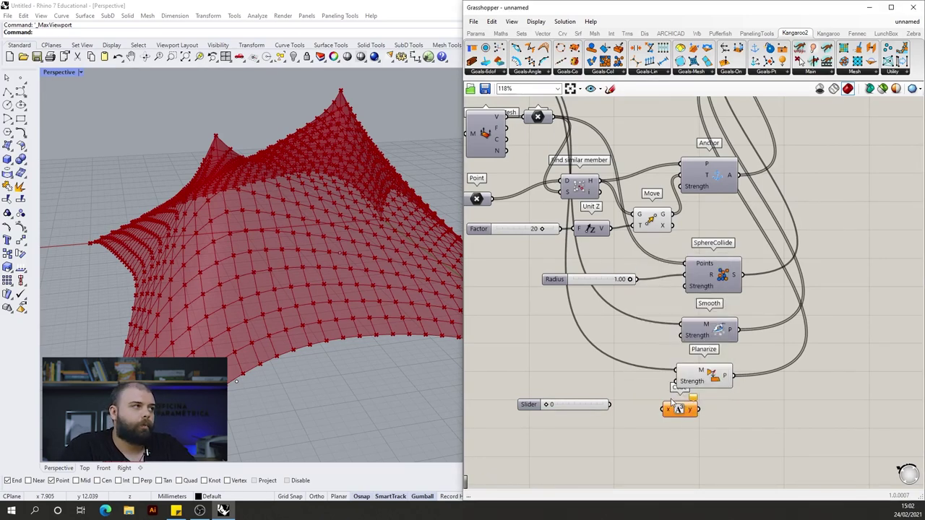
# Connect the 0 slider to the Cube component's x input and its y output to Planarize's Strength
pyautogui.scroll(4, 675, 401)
pyautogui.moveTo(750, 427); pyautogui.dragTo(670, 377)
pyautogui.click(817, 308)
pyautogui.scroll(-2, 817, 308)
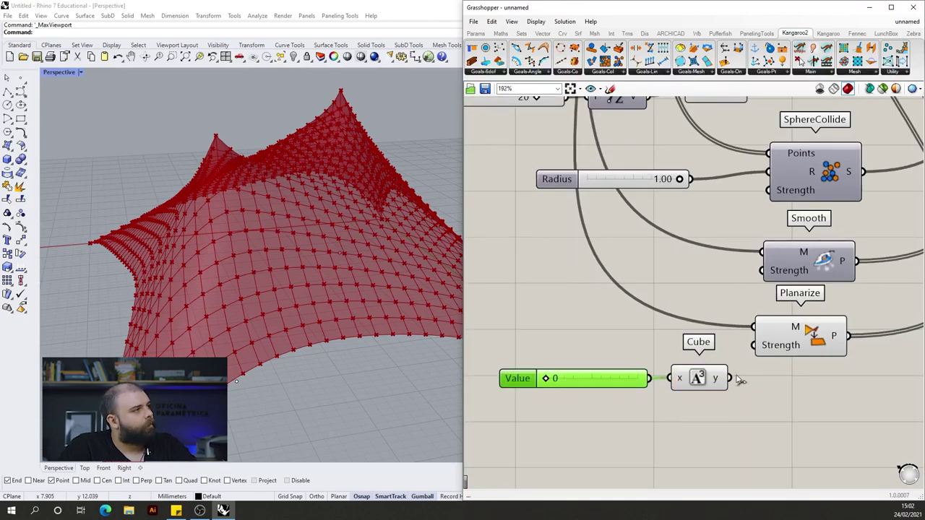
pyautogui.moveTo(731, 385); pyautogui.dragTo(748, 353)
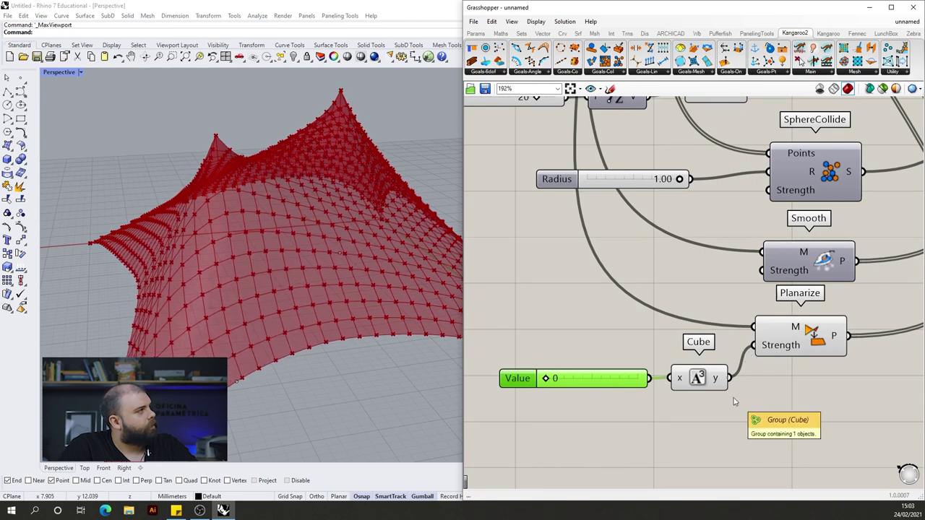
# Try a value of 6 on the slider feeding the Cube component and check the mesh's planarization
pyautogui.scroll(2, 566, 386)
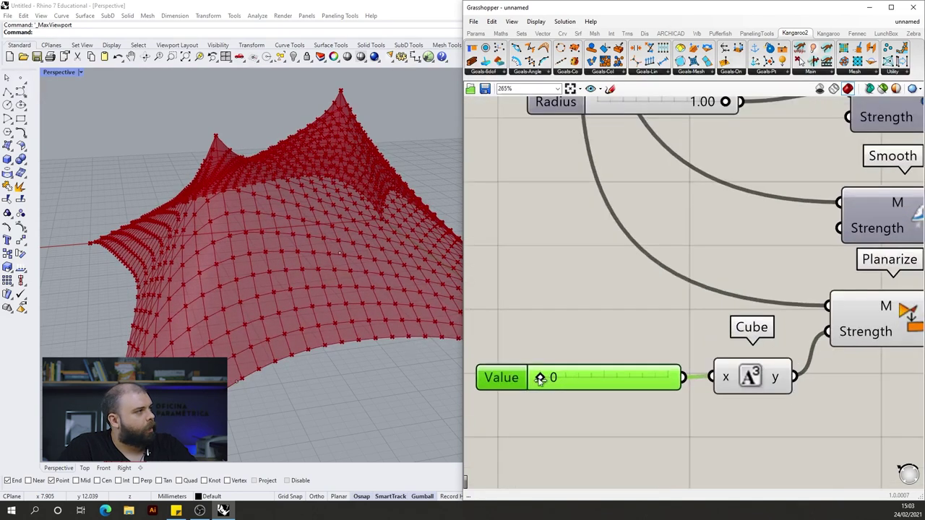
pyautogui.moveTo(542, 379); pyautogui.dragTo(567, 380)
pyautogui.moveTo(578, 378); pyautogui.dragTo(615, 378)
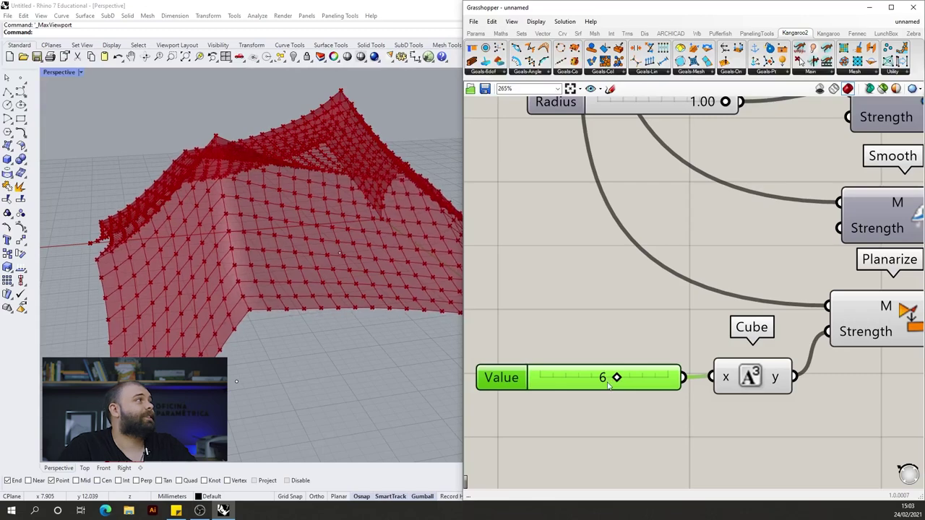
pyautogui.moveTo(254, 296); pyautogui.dragTo(195, 242, button='right')
pyautogui.moveTo(297, 181); pyautogui.dragTo(367, 238, button='right')
# Raise the Planarize strength slider to 10 and examine the mesh from several sides
pyautogui.scroll(1, 614, 376)
pyautogui.moveTo(614, 376); pyautogui.dragTo(682, 374)
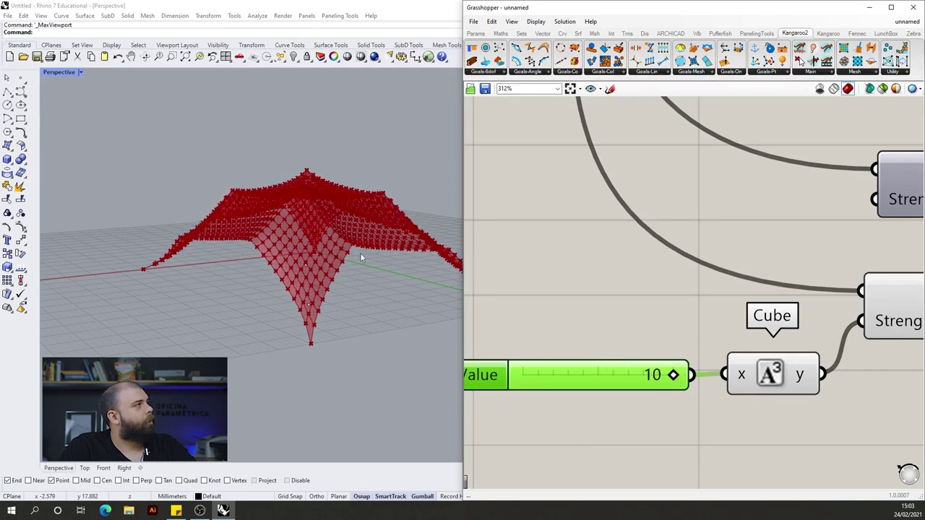
pyautogui.scroll(5, 382, 202)
pyautogui.moveTo(383, 205); pyautogui.dragTo(369, 229, button='right')
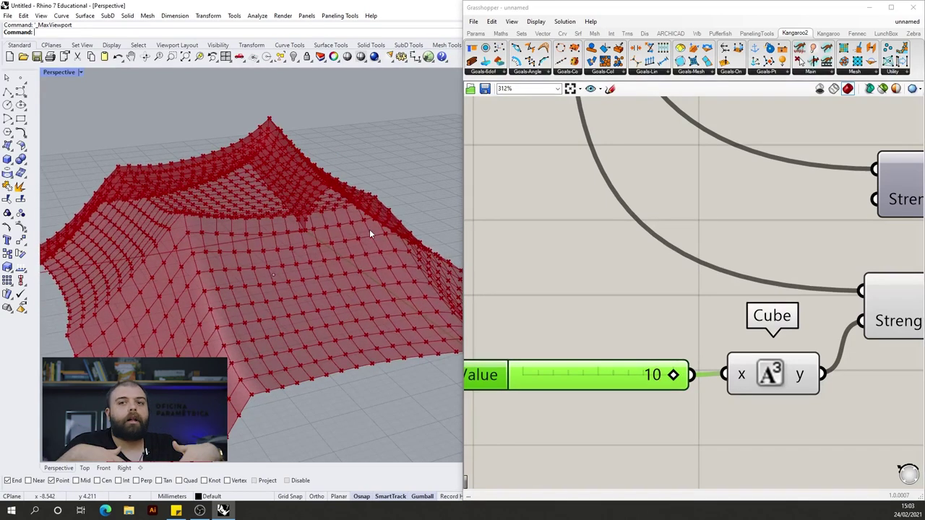
pyautogui.moveTo(295, 289); pyautogui.dragTo(253, 296, button='right')
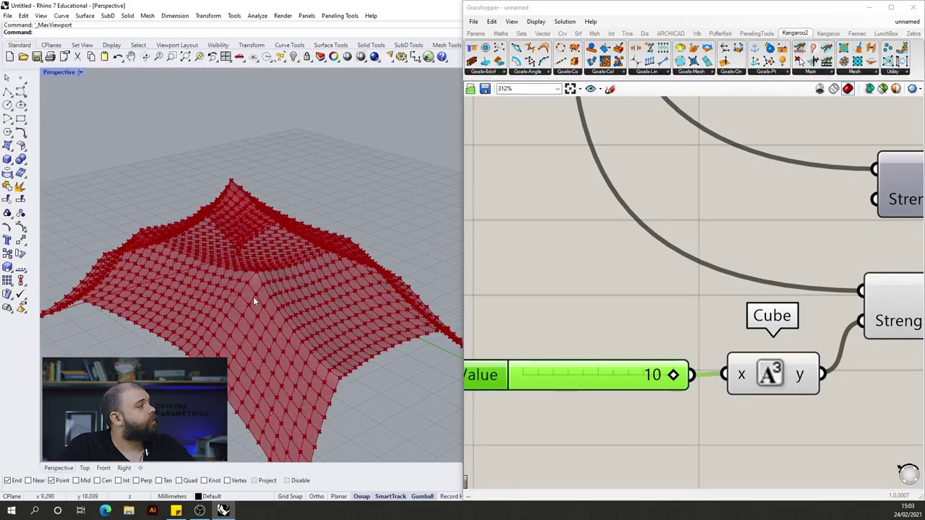
# Lower the Planarize strength slider to 3
pyautogui.moveTo(672, 376); pyautogui.dragTo(568, 378)
pyautogui.moveTo(307, 329); pyautogui.dragTo(201, 326, button='right')
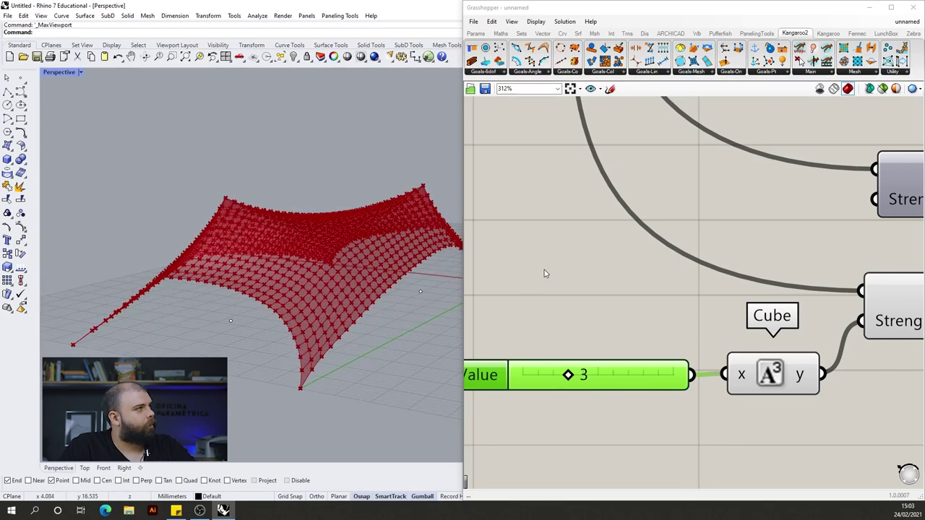
pyautogui.click(544, 309)
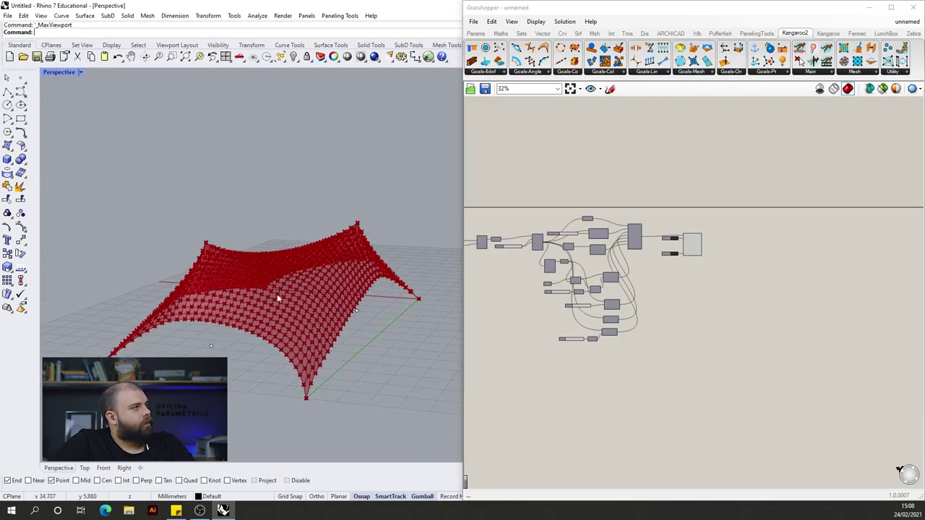
# Reset the BouncySolver simulation, let it relax, and pause it by switching its On toggle to False
pyautogui.scroll(5, 671, 241)
pyautogui.click(659, 219)
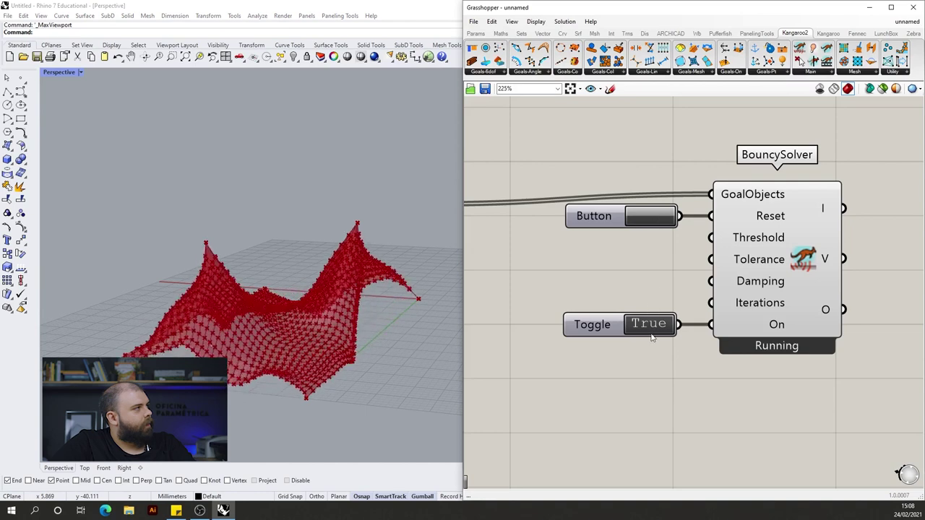
pyautogui.moveTo(245, 303); pyautogui.dragTo(281, 272, button='right')
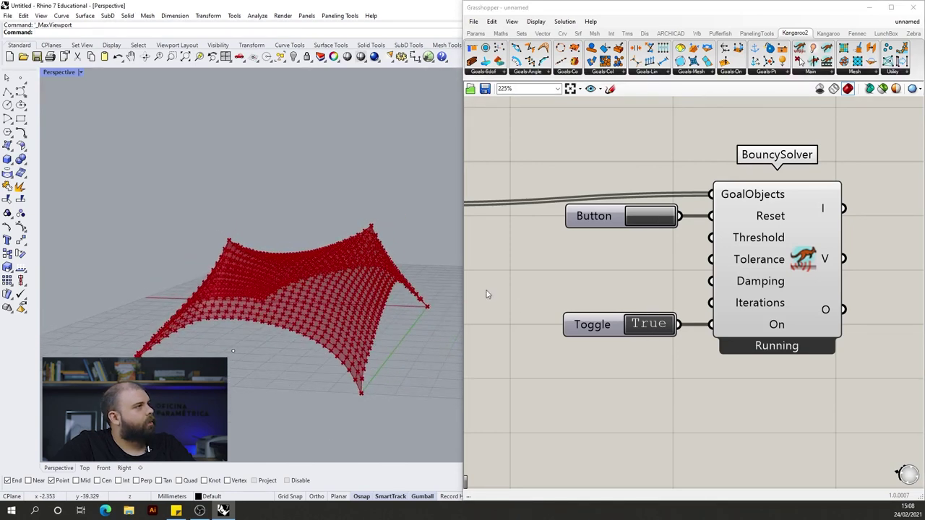
pyautogui.scroll(2, 726, 325)
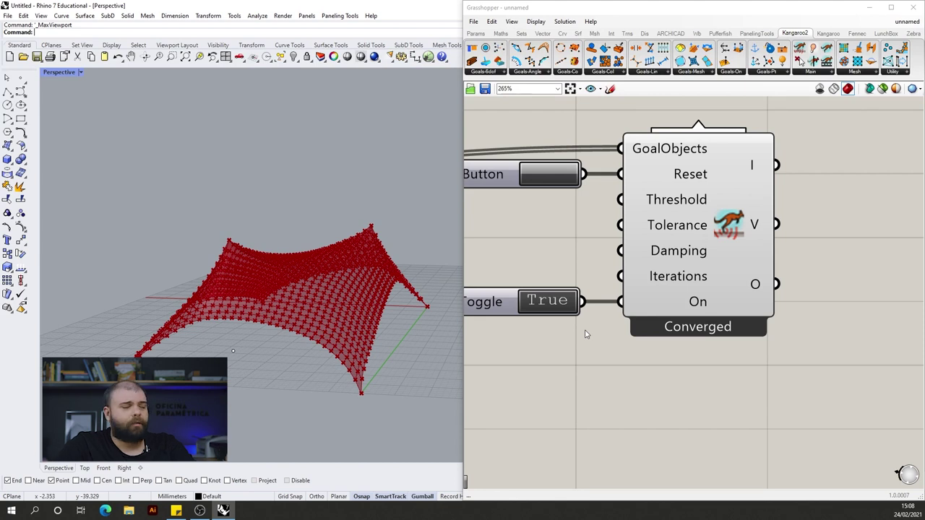
pyautogui.doubleClick(552, 306)
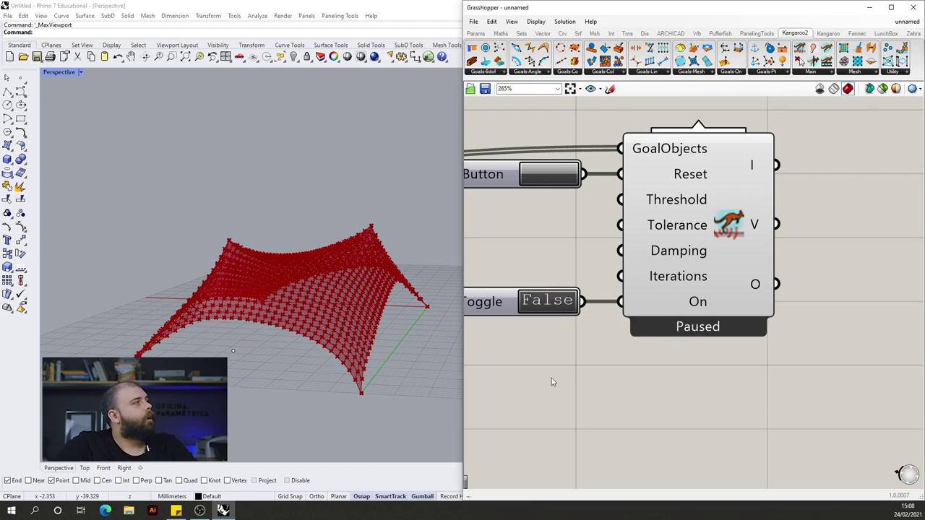
pyautogui.moveTo(452, 289); pyautogui.dragTo(235, 291, button='right')
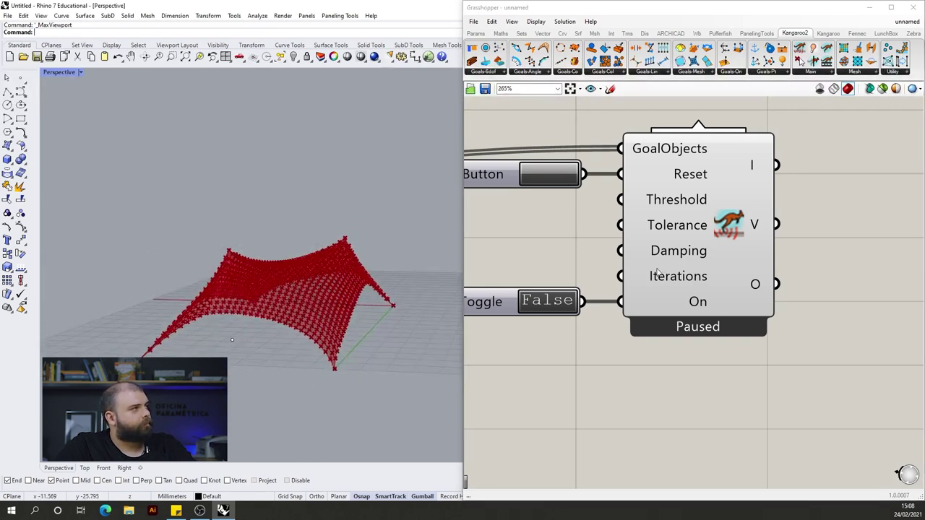
# Examine the contents of BouncySolver's O output and trace its order back to the Show component at Merge input D1
pyautogui.scroll(-2, 657, 272)
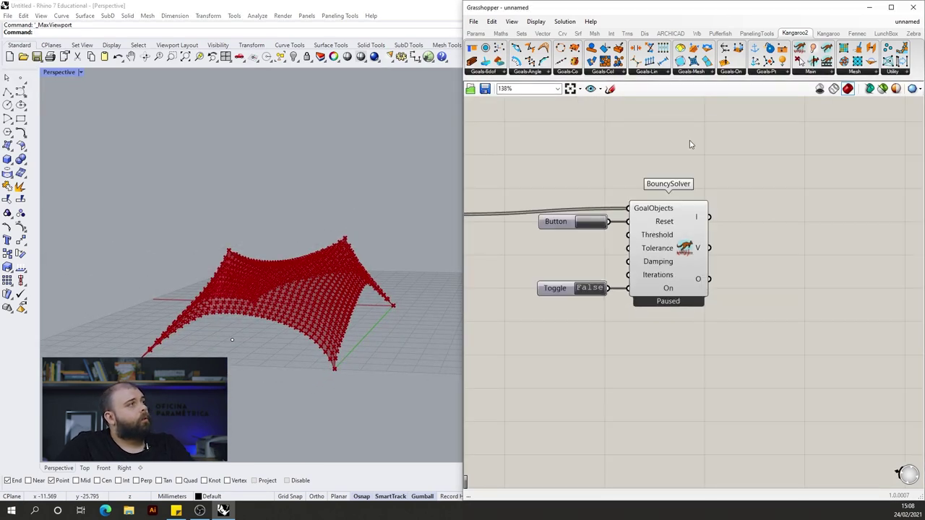
pyautogui.scroll(1, 831, 202)
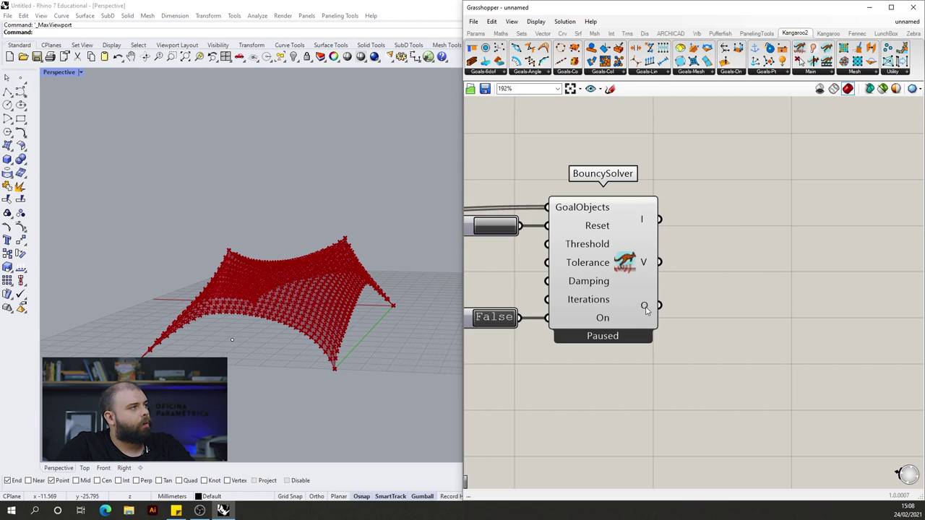
pyautogui.moveTo(645, 306)
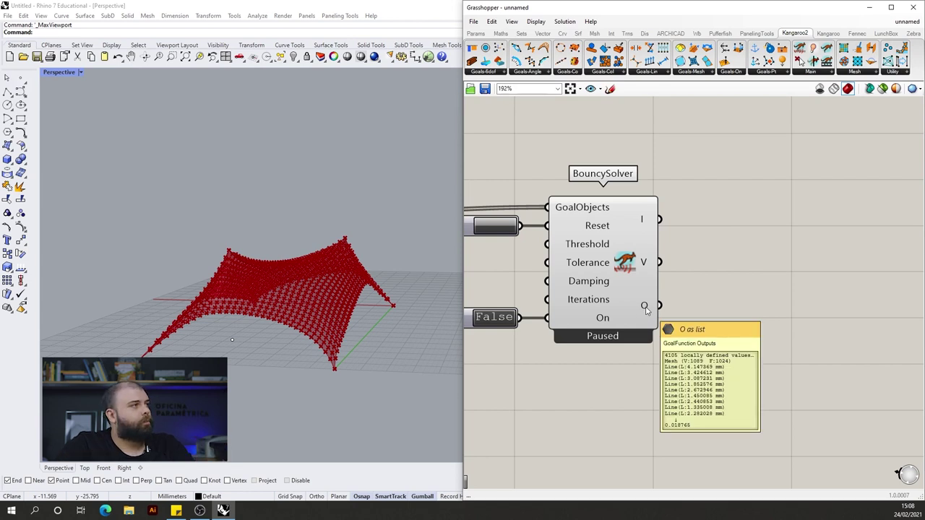
pyautogui.scroll(-7, 764, 294)
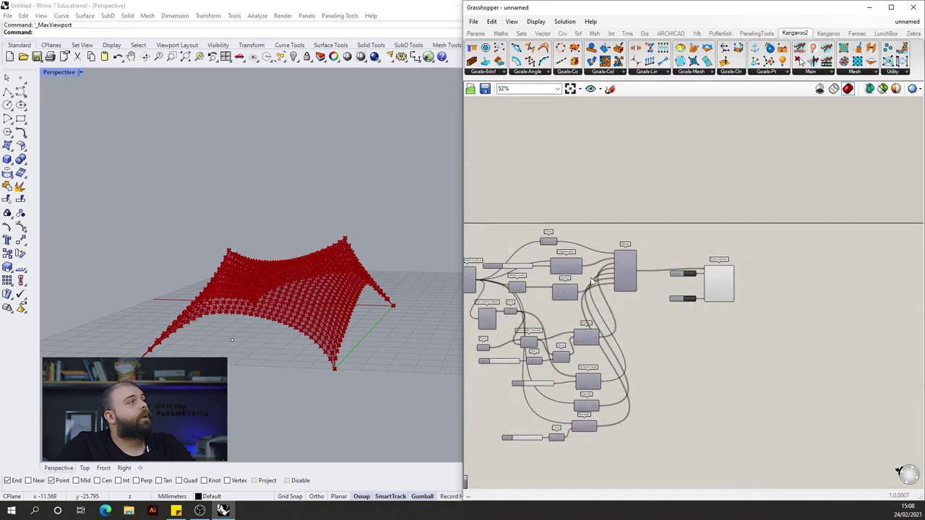
pyautogui.scroll(5, 528, 231)
pyautogui.click(582, 264)
pyautogui.scroll(-3, 705, 255)
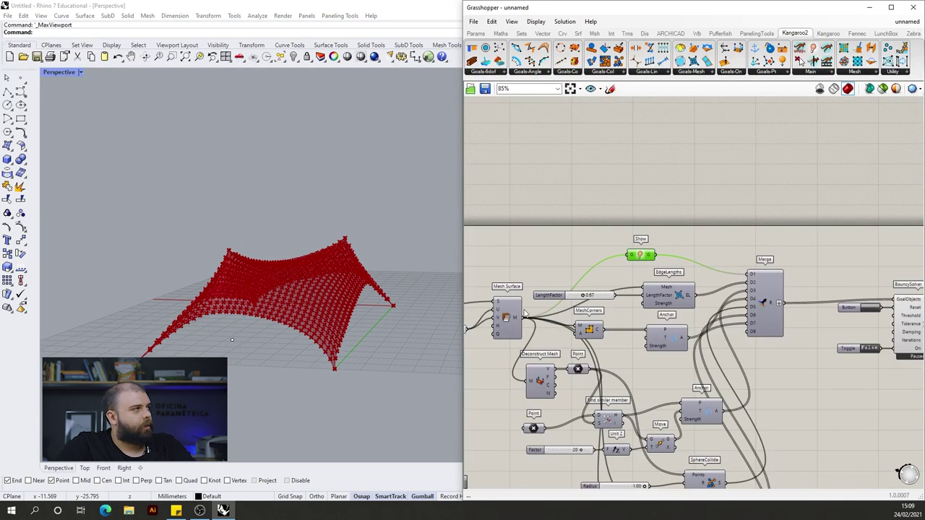
pyautogui.scroll(3, 793, 262)
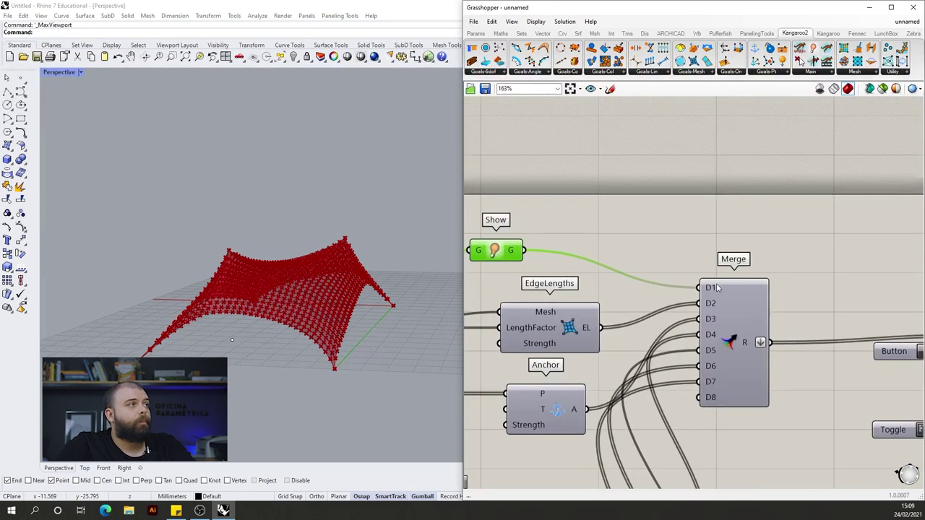
pyautogui.scroll(-3, 717, 288)
pyautogui.scroll(5, 687, 354)
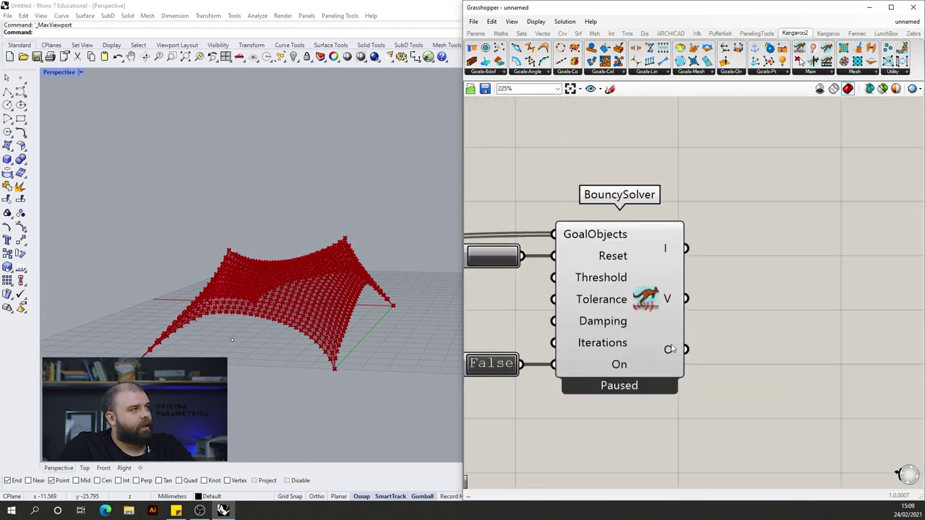
pyautogui.moveTo(671, 349)
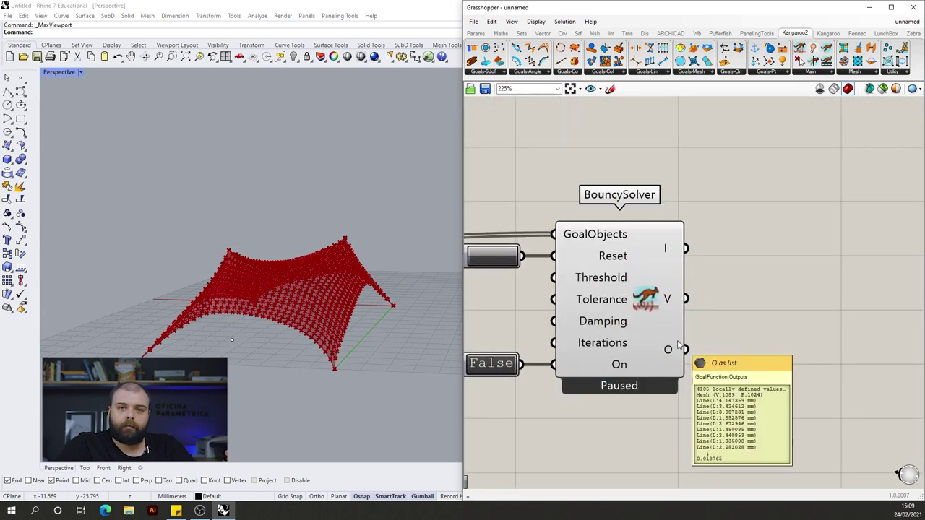
# Add a List Item component beside BouncySolver and connect the solver's O output to its L input
pyautogui.doubleClick(823, 412)
pyautogui.write('list item')
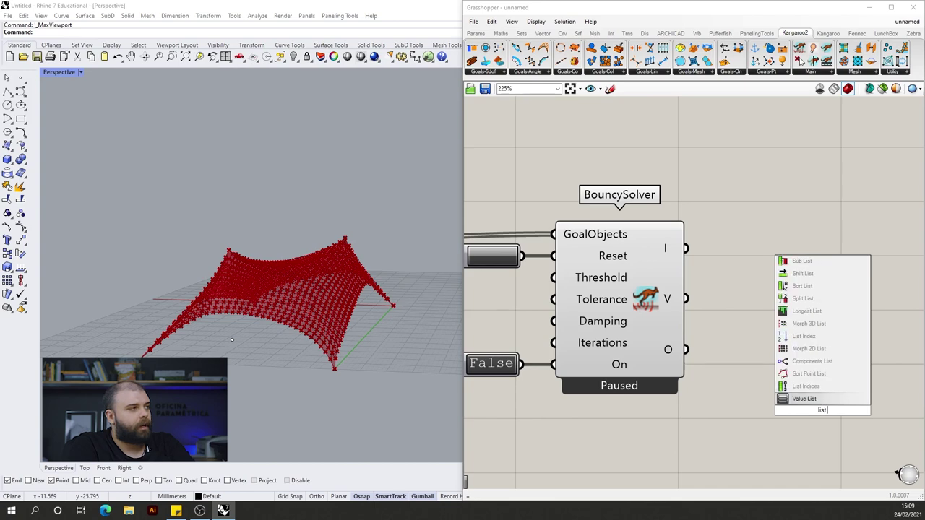
pyautogui.press('Return')
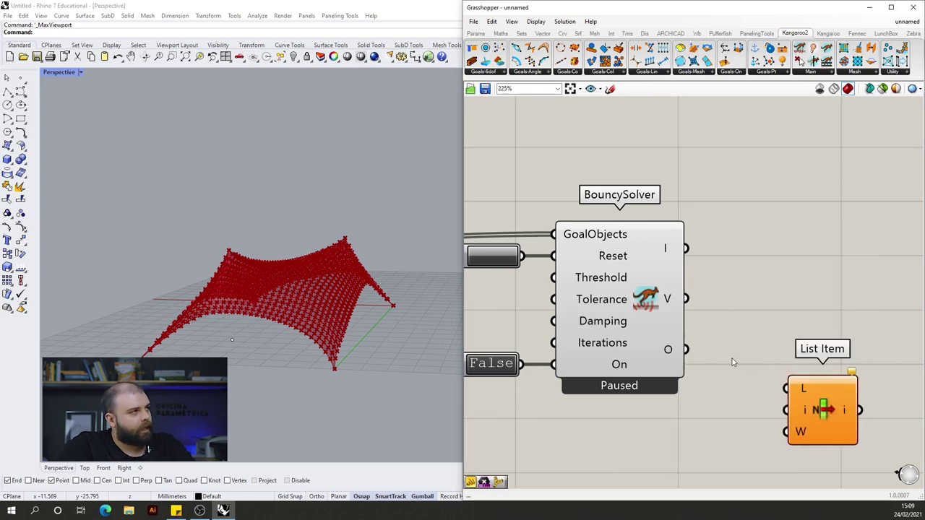
pyautogui.moveTo(685, 350); pyautogui.dragTo(786, 389)
pyautogui.scroll(-5, 820, 304)
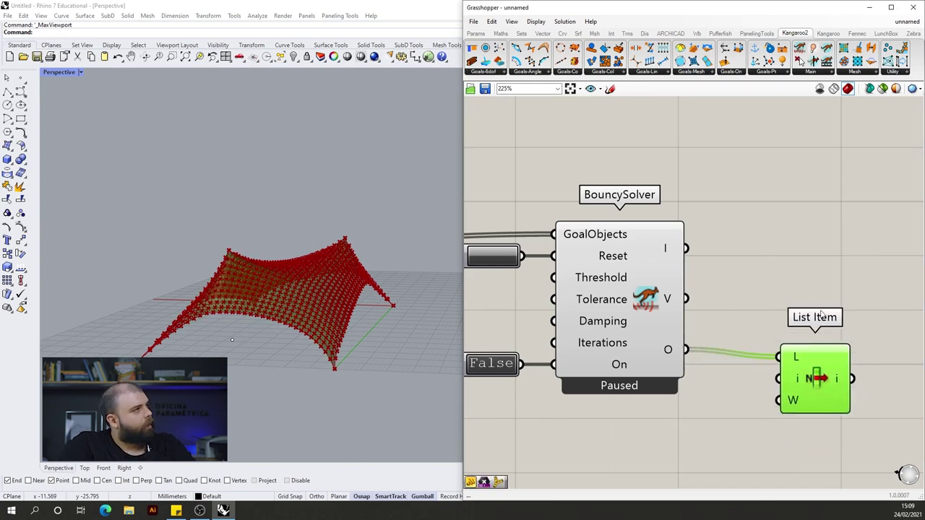
# Hide the preview of BouncySolver and the components feeding it, leaving only the List Item mesh previewed
pyautogui.scroll(-3, 824, 289)
pyautogui.moveTo(776, 413); pyautogui.dragTo(634, 209)
pyautogui.middleClick(633, 210)
pyautogui.click(664, 180)
pyautogui.scroll(4, 743, 254)
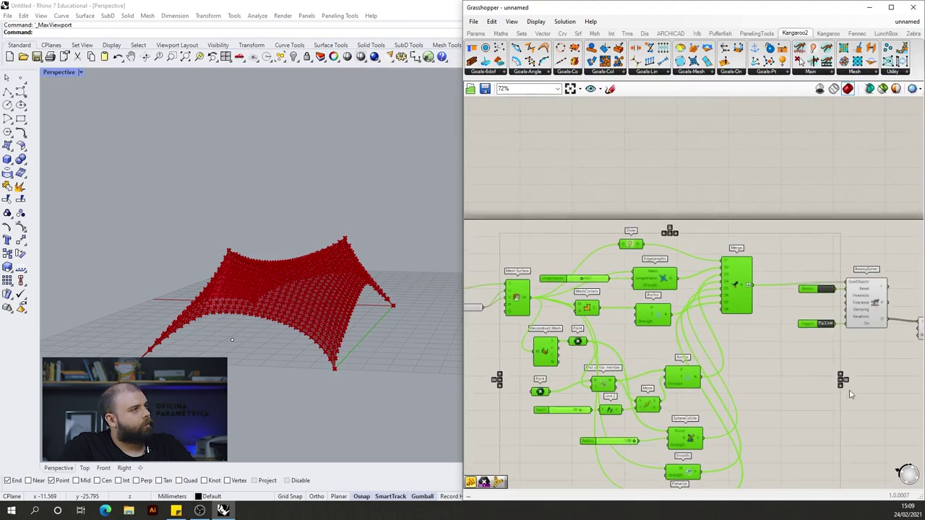
pyautogui.moveTo(851, 390); pyautogui.dragTo(824, 244)
pyautogui.middleClick(823, 243)
pyautogui.click(854, 215)
pyautogui.scroll(3, 238, 323)
pyautogui.moveTo(237, 323); pyautogui.dragTo(304, 282, button='right')
pyautogui.click(529, 221)
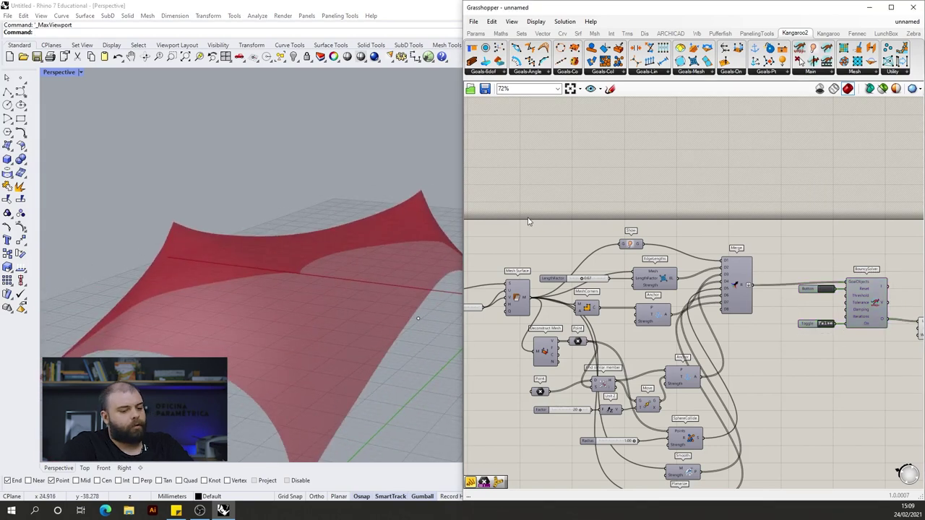
# Turn on the display of mesh edges for the Grasshopper preview
pyautogui.hotkey('ctrl', 'm')
pyautogui.moveTo(393, 217); pyautogui.dragTo(248, 305, button='right')
pyautogui.scroll(-3, 588, 249)
pyautogui.scroll(5, 810, 296)
pyautogui.scroll(3, 810, 294)
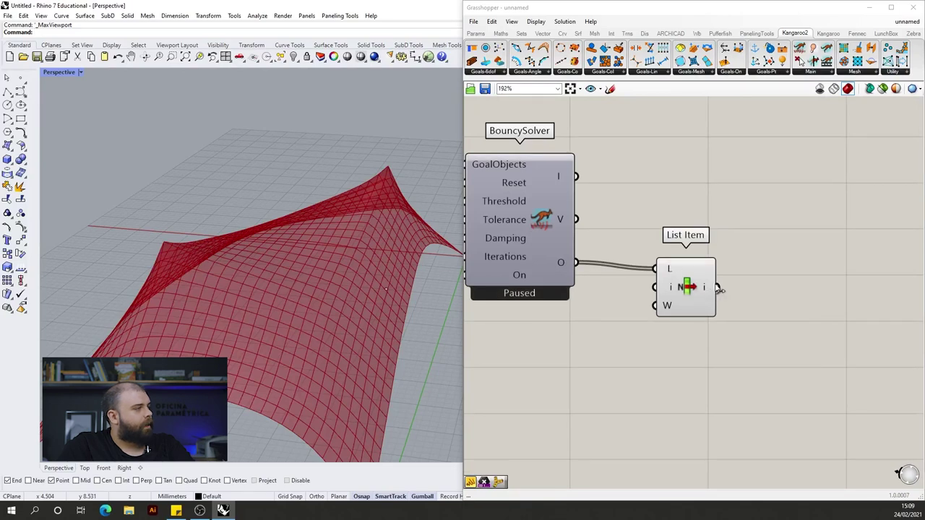
# Move the List Item component closer to BouncySolver and inspect the mesh faces up close
pyautogui.scroll(-3, 586, 364)
pyautogui.scroll(2, 648, 335)
pyautogui.moveTo(632, 333); pyautogui.dragTo(611, 328)
pyautogui.click(654, 327)
pyautogui.moveTo(317, 285); pyautogui.dragTo(404, 273, button='right')
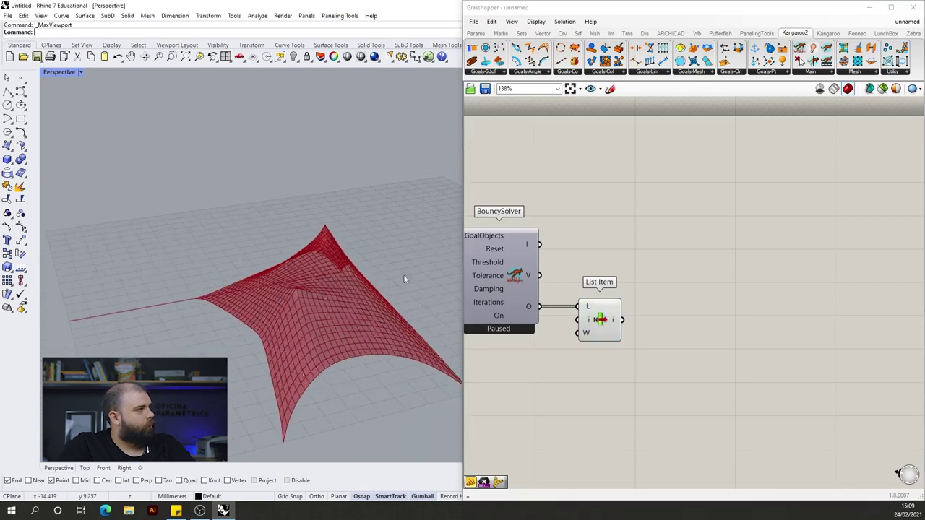
pyautogui.scroll(6, 371, 355)
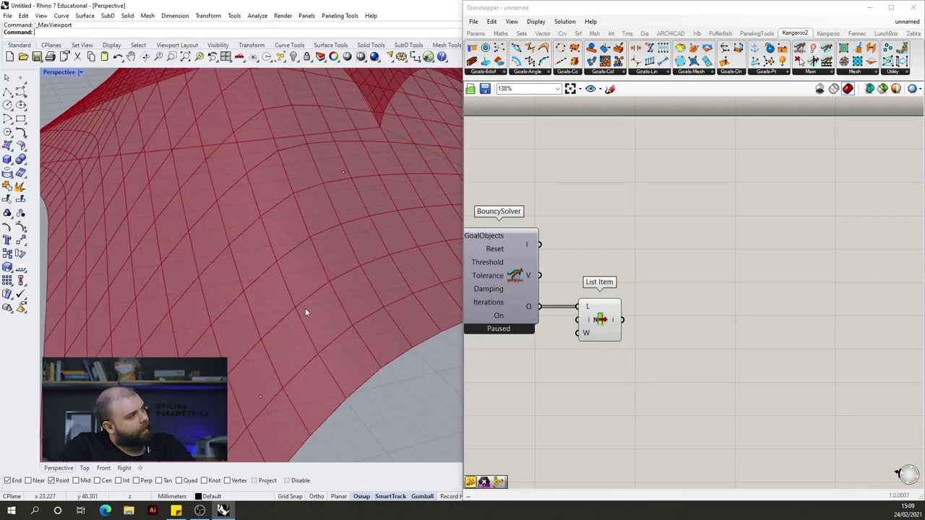
# Sketch two adjoining squares freehand on an empty part of the canvas to represent neighbouring mesh faces
pyautogui.click(609, 88)
pyautogui.moveTo(651, 258)
pyautogui.mouseDown()
pyautogui.moveTo(652, 368)
pyautogui.moveTo(785, 374)
pyautogui.moveTo(777, 226)
pyautogui.mouseUp()
pyautogui.moveTo(627, 227); pyautogui.dragTo(744, 240)
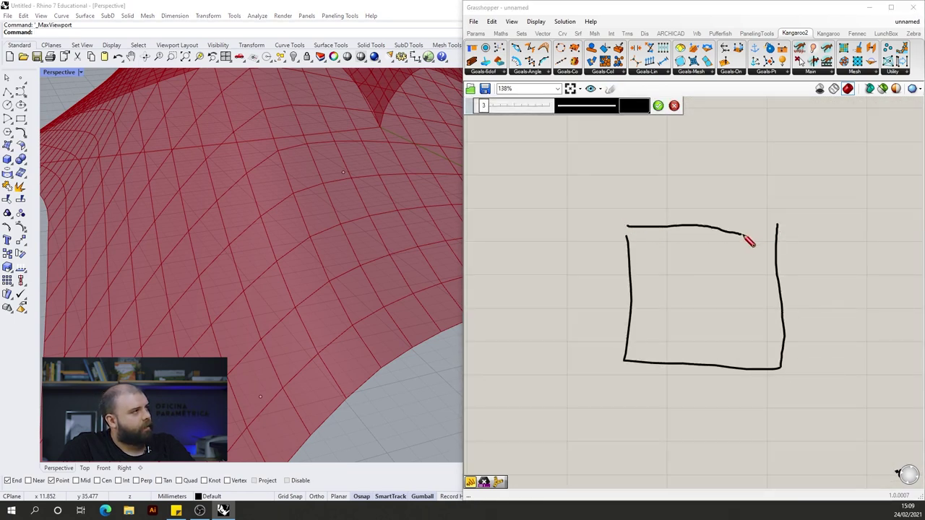
pyautogui.scroll(-4, 735, 231)
pyautogui.scroll(3, 777, 232)
pyautogui.moveTo(665, 228)
pyautogui.mouseDown()
pyautogui.moveTo(809, 226)
pyautogui.moveTo(796, 352)
pyautogui.mouseUp()
pyautogui.moveTo(681, 353); pyautogui.dragTo(801, 354)
pyautogui.scroll(1, 562, 256)
# Sketch a smaller inset square inside each of the two adjoining squares
pyautogui.moveTo(565, 242)
pyautogui.mouseDown()
pyautogui.moveTo(556, 346)
pyautogui.moveTo(625, 338)
pyautogui.mouseUp()
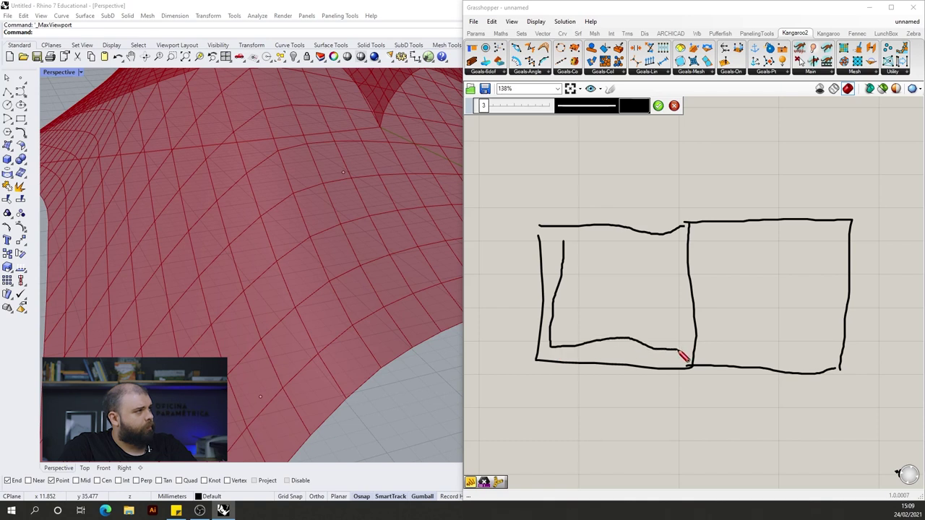
pyautogui.moveTo(669, 248); pyautogui.dragTo(661, 338)
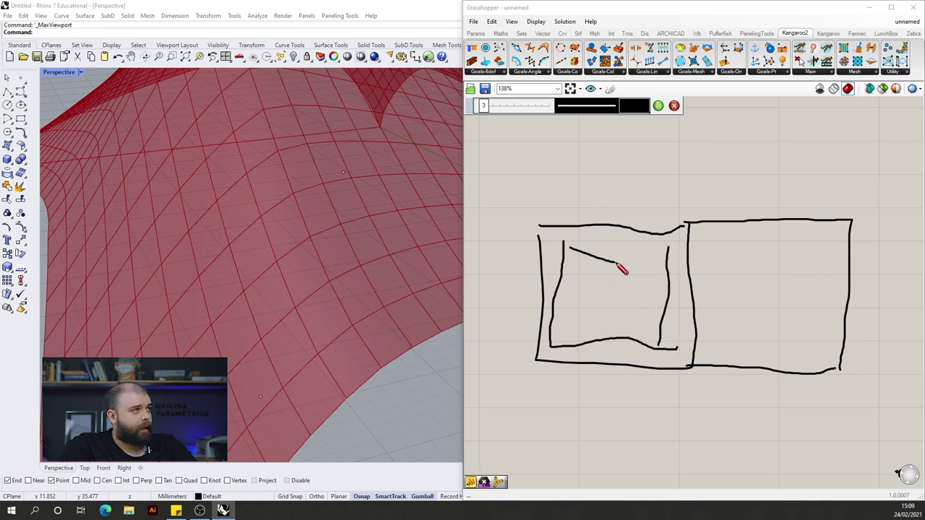
pyautogui.moveTo(721, 247)
pyautogui.mouseDown()
pyautogui.moveTo(714, 340)
pyautogui.moveTo(829, 347)
pyautogui.moveTo(828, 279)
pyautogui.mouseUp()
pyautogui.moveTo(767, 253); pyautogui.dragTo(807, 244)
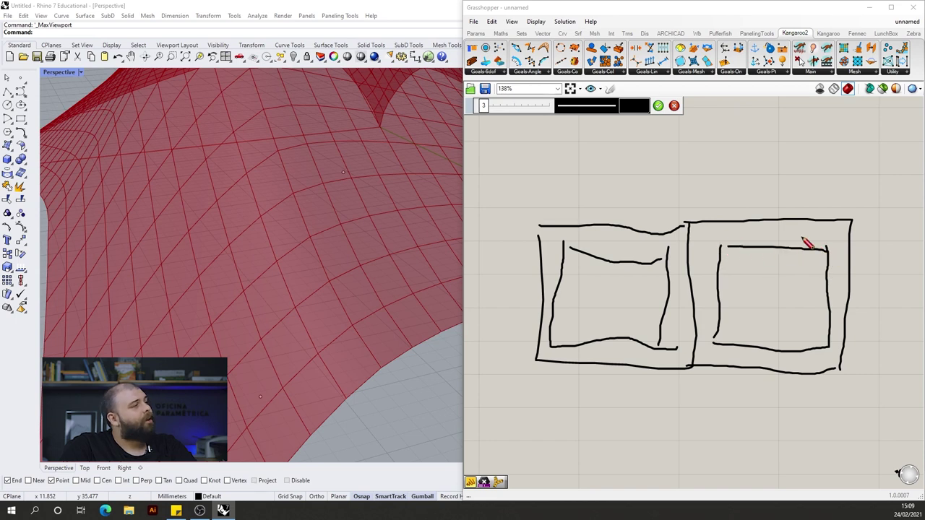
# Sketch a jagged outline around the inset of the first square and accept the canvas sketch
pyautogui.moveTo(550, 243); pyautogui.dragTo(650, 247)
pyautogui.moveTo(670, 291)
pyautogui.mouseDown()
pyautogui.moveTo(674, 359)
pyautogui.moveTo(580, 372)
pyautogui.moveTo(559, 302)
pyautogui.moveTo(560, 236)
pyautogui.mouseUp()
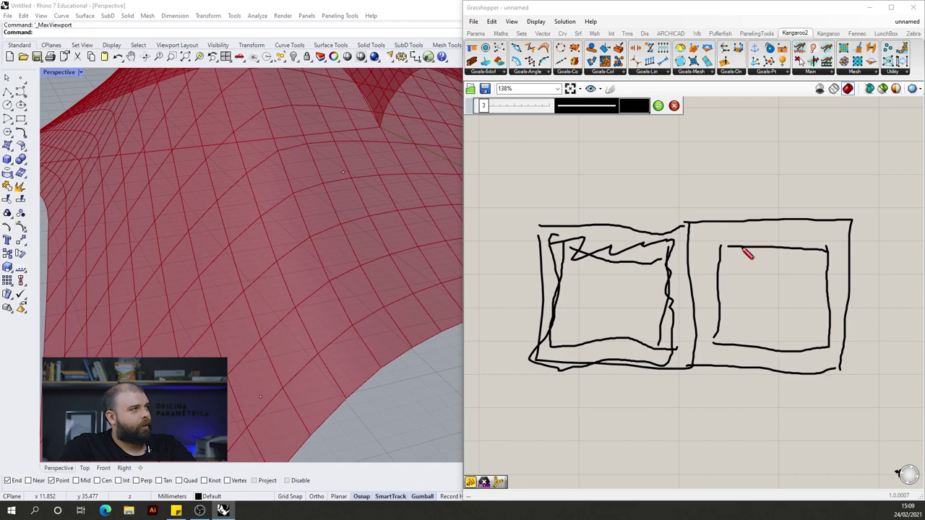
pyautogui.click(658, 107)
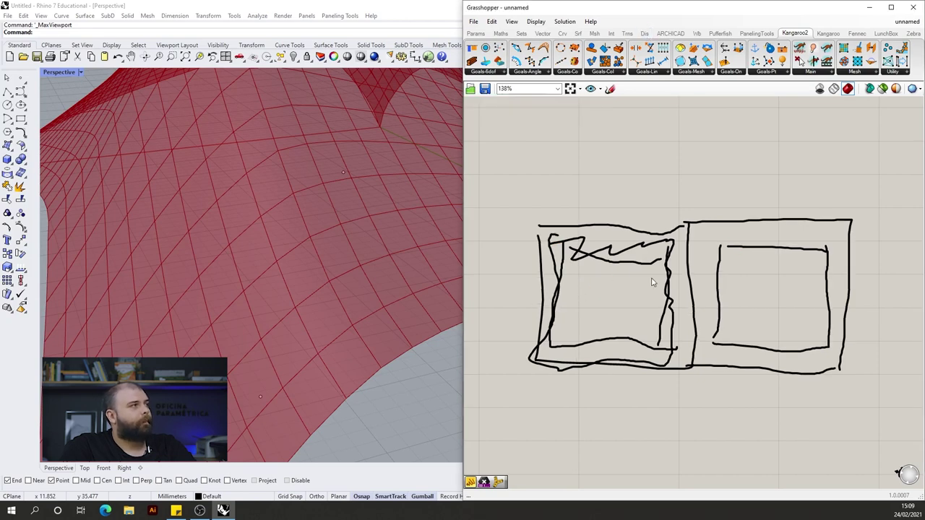
# Delete the whole freehand sketch of the mesh faces from the canvas
pyautogui.scroll(-4, 654, 282)
pyautogui.moveTo(755, 361); pyautogui.dragTo(591, 182)
pyautogui.press('Delete')
# Add a Weaverbird's Picture Frame component beside the List Item and locate it in the component library
pyautogui.scroll(2, 683, 239)
pyautogui.doubleClick(680, 270)
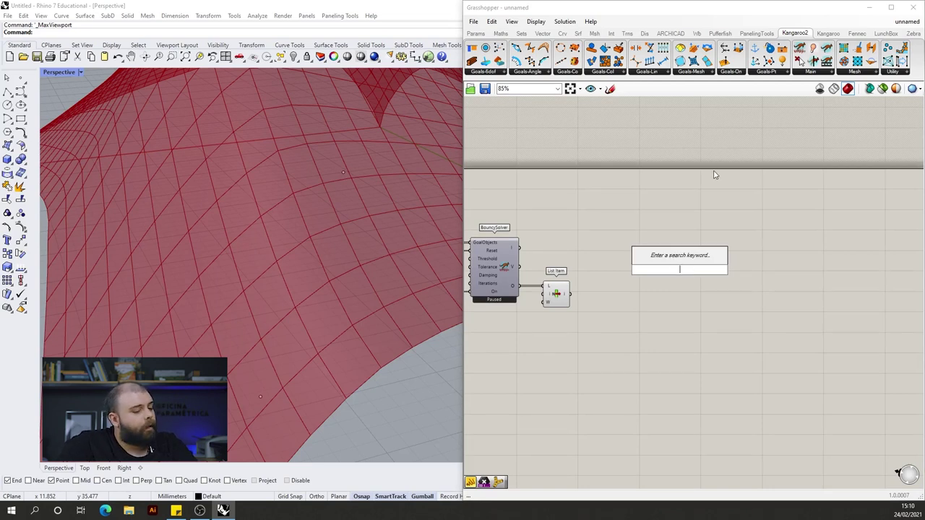
pyautogui.write('picture')
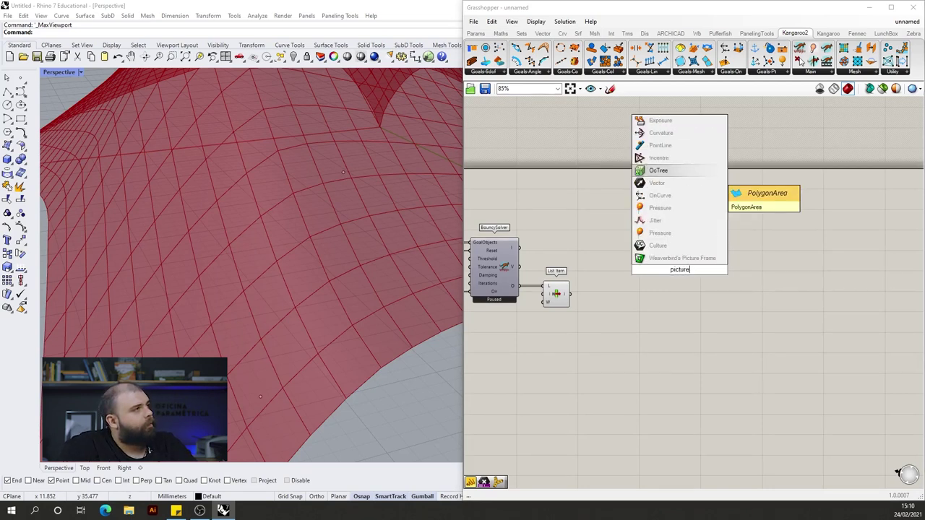
pyautogui.click(694, 259)
pyautogui.click(687, 271)
pyautogui.click(603, 279)
pyautogui.scroll(3, 622, 282)
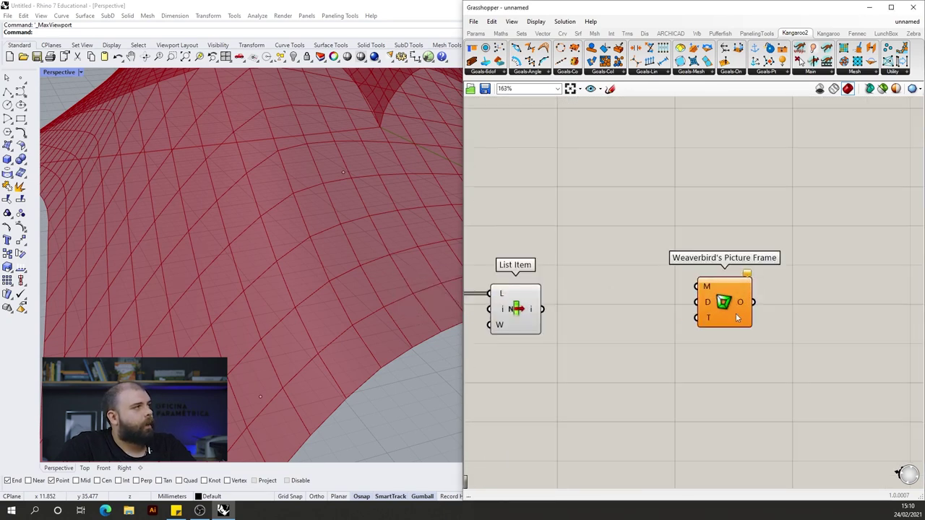
pyautogui.keyDown('ctrl'); pyautogui.keyDown('alt'); pyautogui.click(726, 310); pyautogui.keyUp('alt'); pyautogui.keyUp('ctrl')
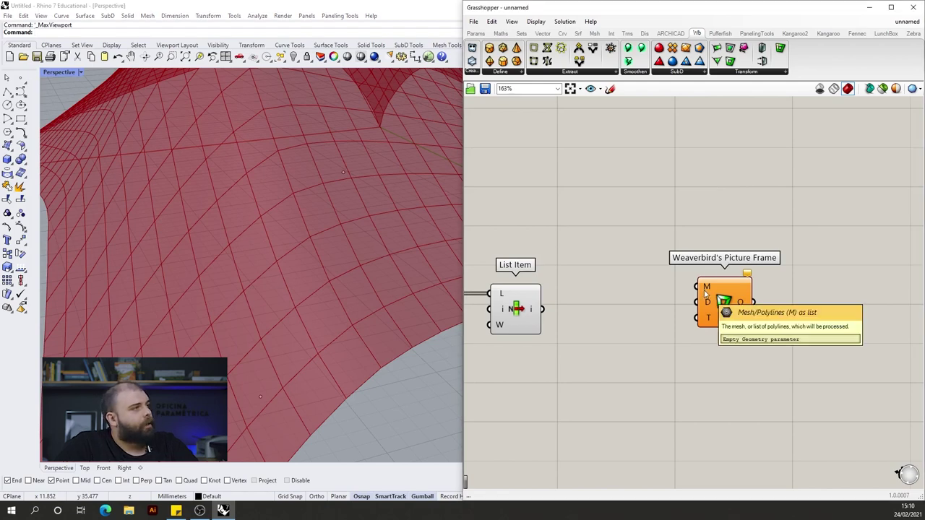
# Connect the List Item output to the mesh input of Picture Frame and inspect the framed faces
pyautogui.click(527, 314)
pyautogui.moveTo(541, 309); pyautogui.dragTo(695, 287)
pyautogui.click(677, 227)
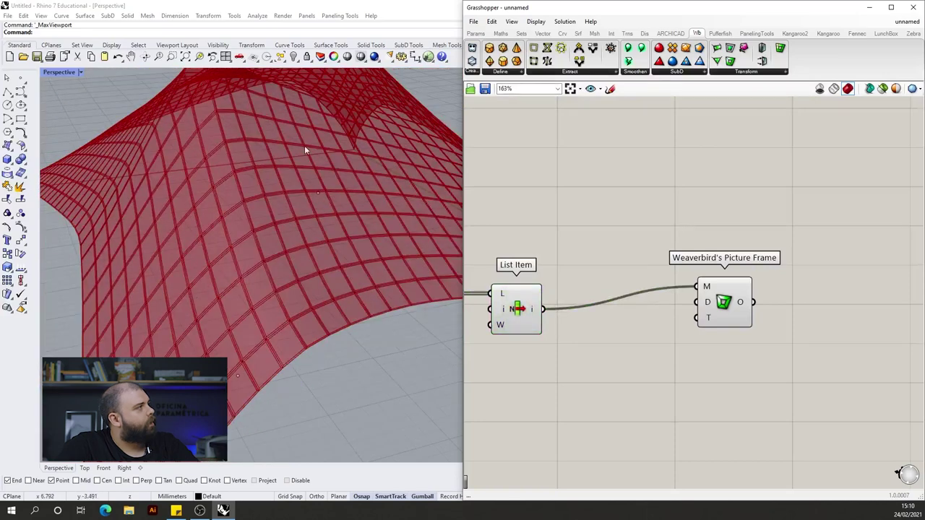
pyautogui.scroll(5, 235, 173)
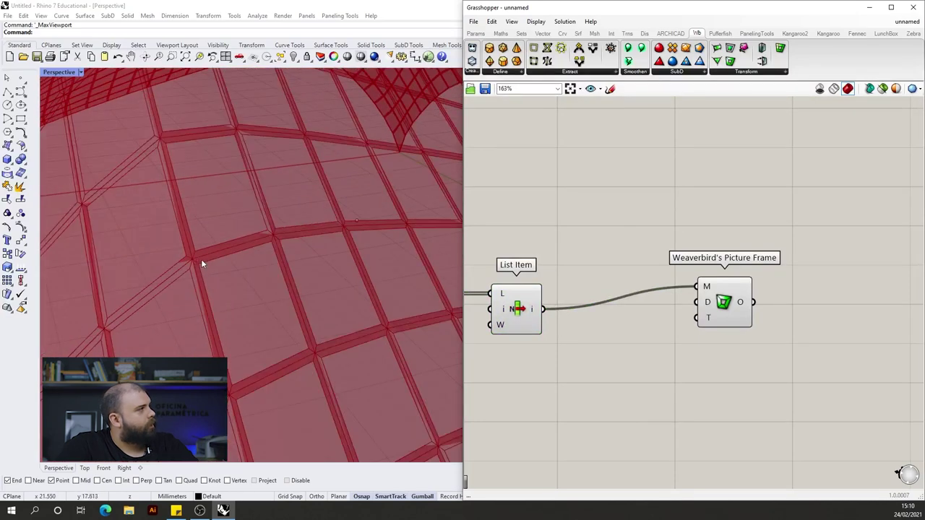
# Hide the List Item preview so only the Picture Frame mesh is displayed
pyautogui.click(531, 304)
pyautogui.middleClick(556, 258)
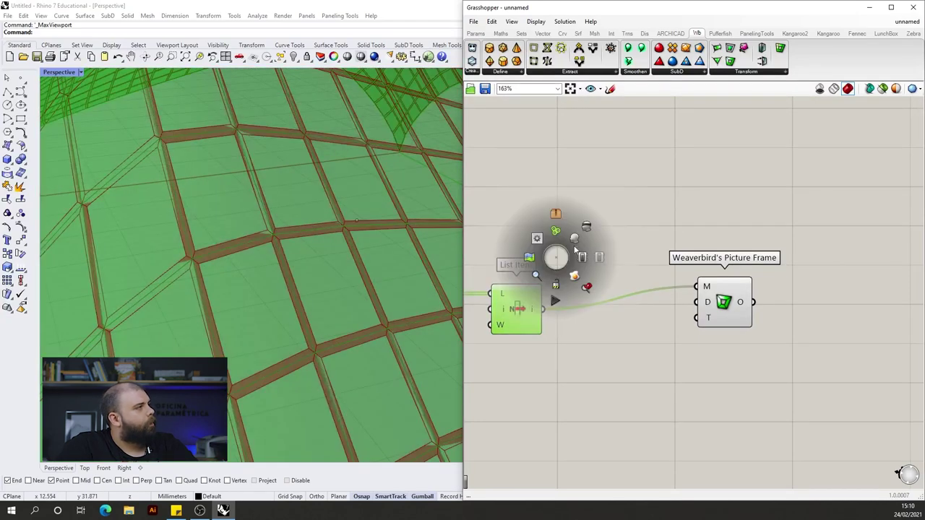
pyautogui.click(586, 226)
pyautogui.scroll(-6, 289, 289)
pyautogui.moveTo(238, 339); pyautogui.dragTo(225, 325, button='right')
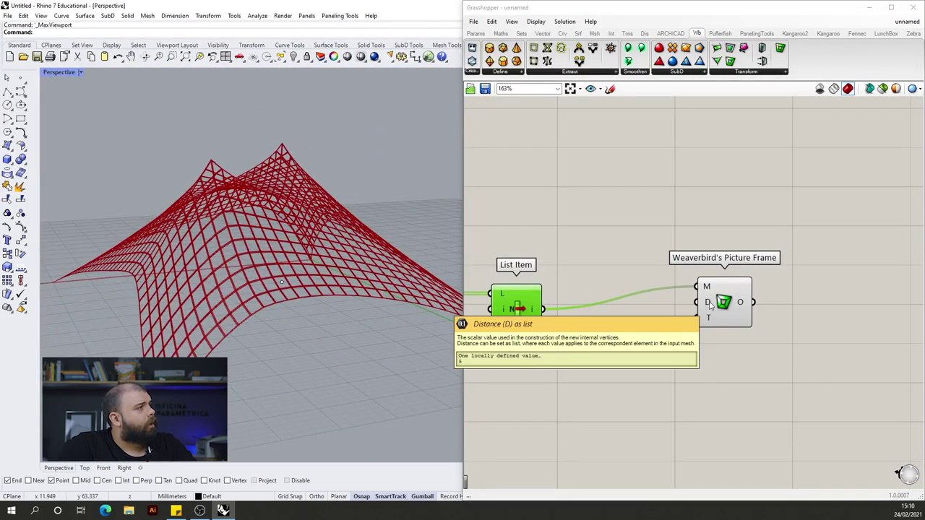
# Create a number slider from 0 to 10 with one decimal and connect it to Picture Frame's distance input
pyautogui.doubleClick(644, 376)
pyautogui.write('0<')
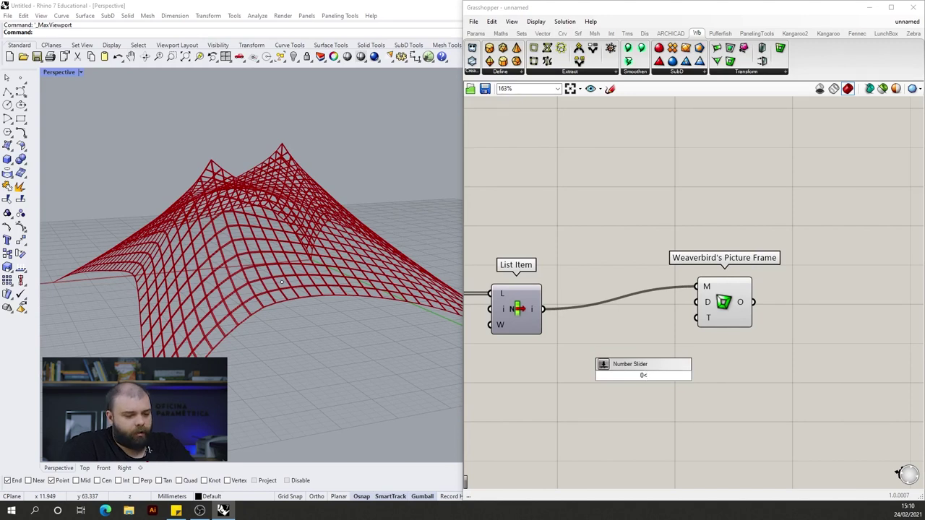
pyautogui.write('10')
pyautogui.press('Return')
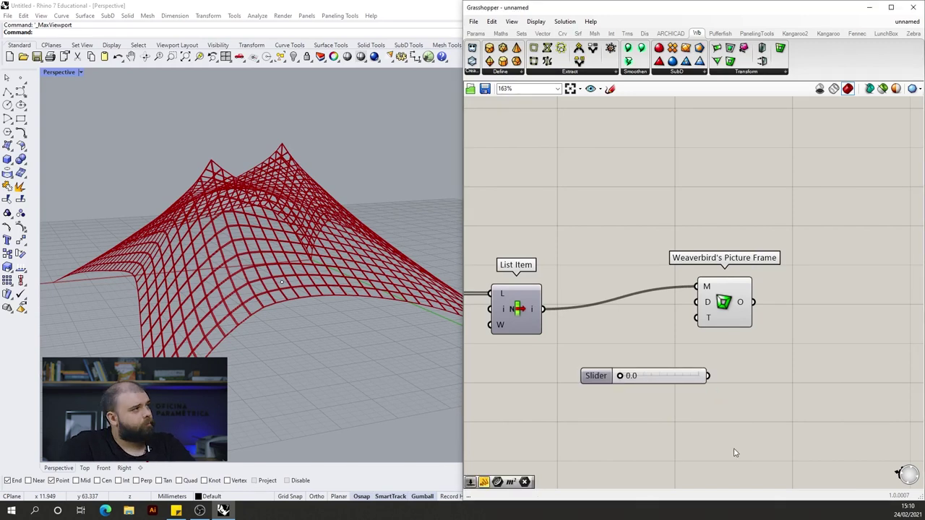
pyautogui.scroll(2, 619, 297)
pyautogui.moveTo(568, 371); pyautogui.dragTo(499, 365)
pyautogui.moveTo(671, 365); pyautogui.dragTo(710, 279)
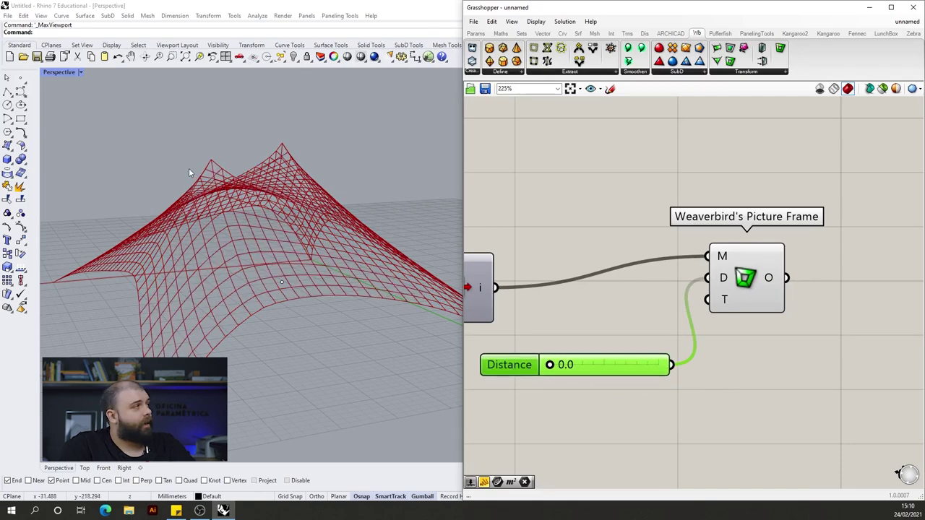
# Set the Picture Frame distance to 10.0 and shift the component slightly away from its slider
pyautogui.scroll(3, 251, 203)
pyautogui.moveTo(550, 366); pyautogui.dragTo(767, 358)
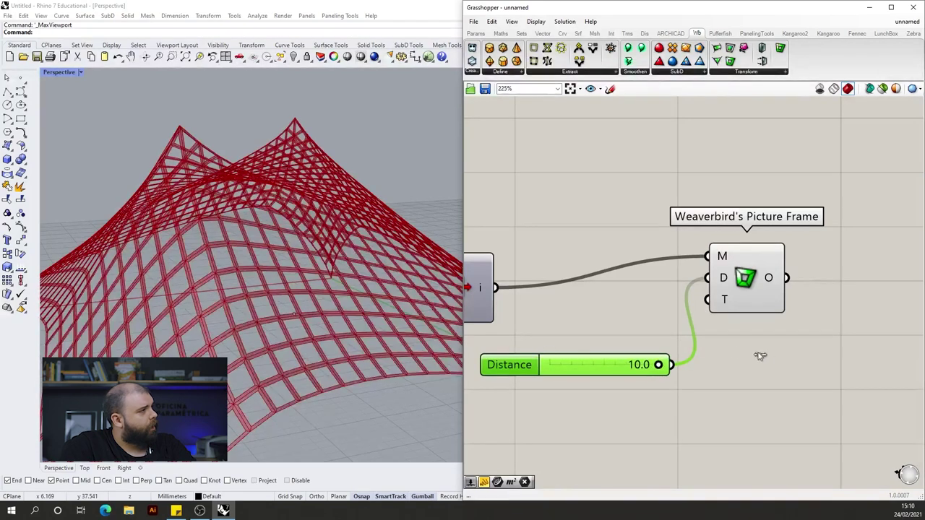
pyautogui.moveTo(725, 307)
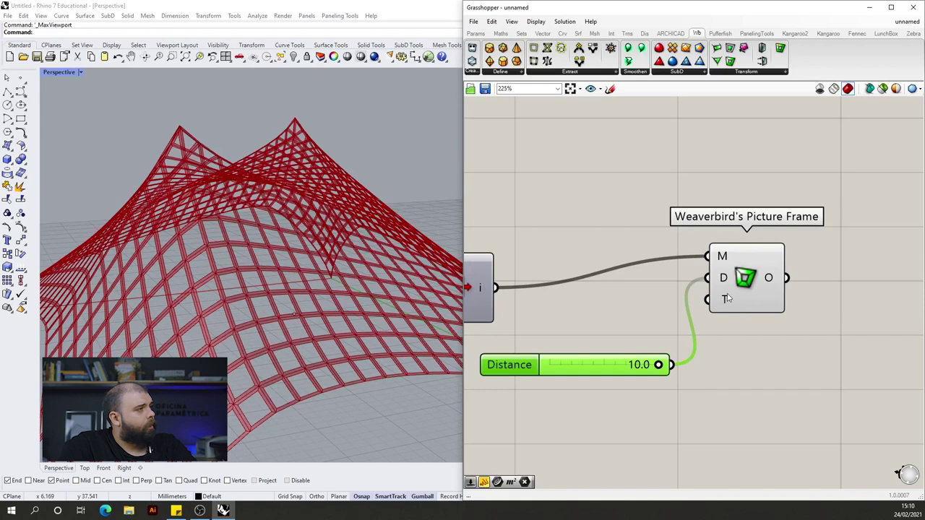
pyautogui.moveTo(747, 295); pyautogui.dragTo(760, 296)
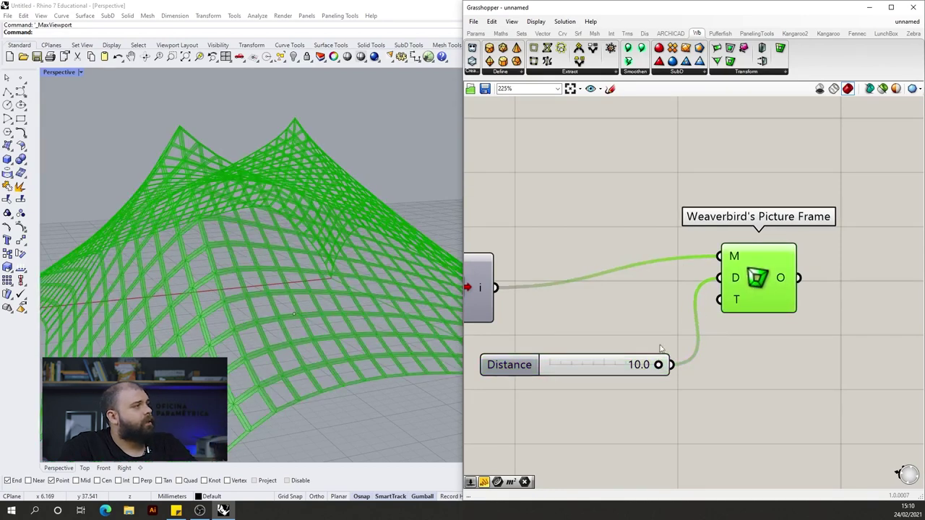
pyautogui.moveTo(659, 365); pyautogui.dragTo(682, 367)
pyautogui.click(637, 334)
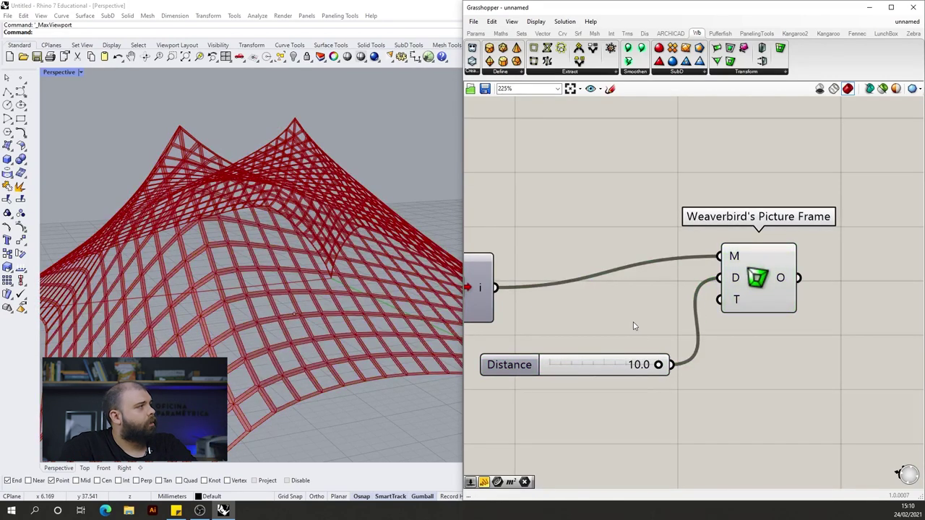
# Inspect the framed mesh, then move the Distance slider and Picture Frame up above the List Item
pyautogui.scroll(-4, 238, 257)
pyautogui.moveTo(209, 309); pyautogui.dragTo(149, 332, button='right')
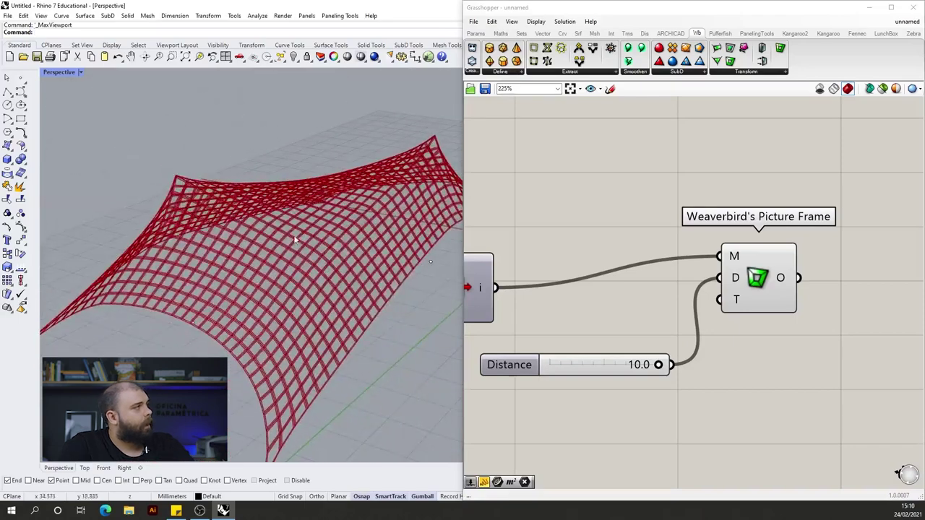
pyautogui.scroll(6, 296, 238)
pyautogui.scroll(-2, 591, 272)
pyautogui.moveTo(591, 332); pyautogui.dragTo(593, 225)
pyautogui.moveTo(701, 286); pyautogui.dragTo(706, 195)
pyautogui.click(722, 253)
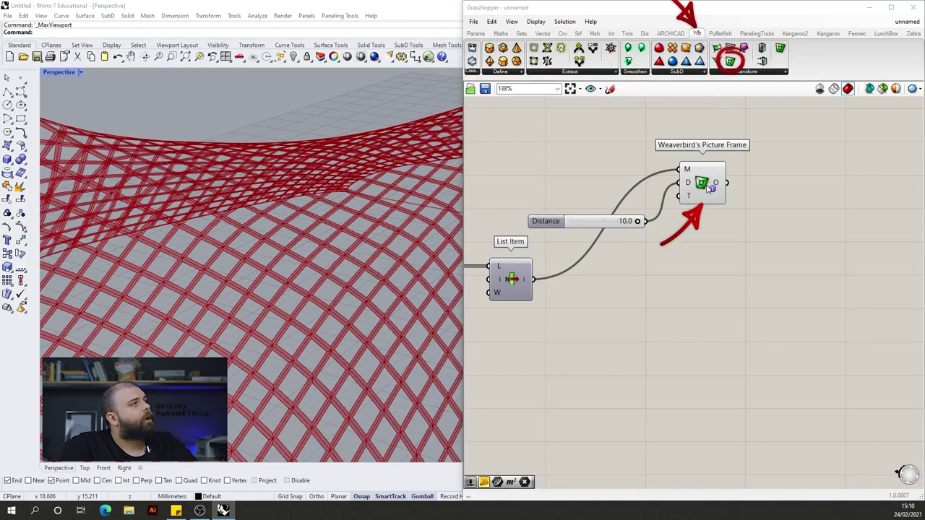
# Place a Weaverbird's Mesh Window component below Picture Frame and feed the List Item mesh into it
pyautogui.moveTo(732, 50); pyautogui.dragTo(726, 81)
pyautogui.moveTo(690, 316); pyautogui.dragTo(691, 316)
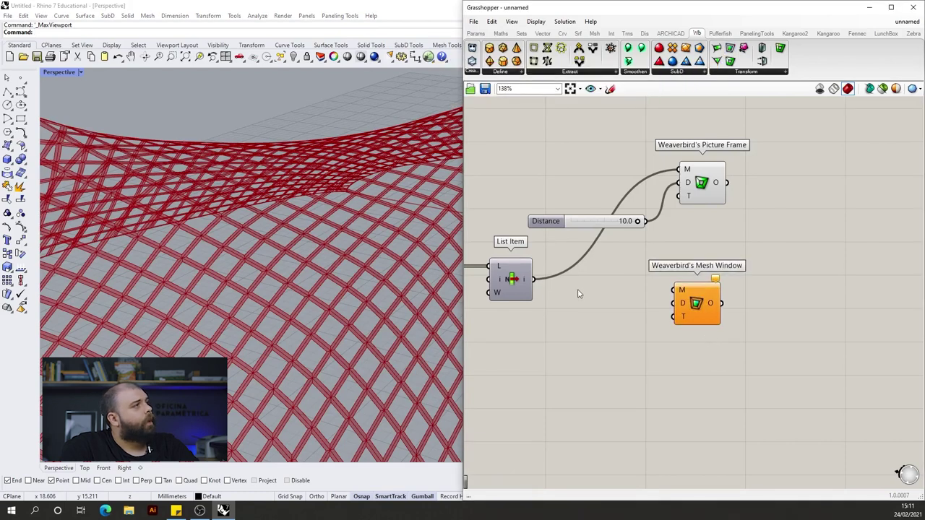
pyautogui.moveTo(526, 281); pyautogui.dragTo(675, 292)
pyautogui.moveTo(253, 233); pyautogui.dragTo(296, 264, button='right')
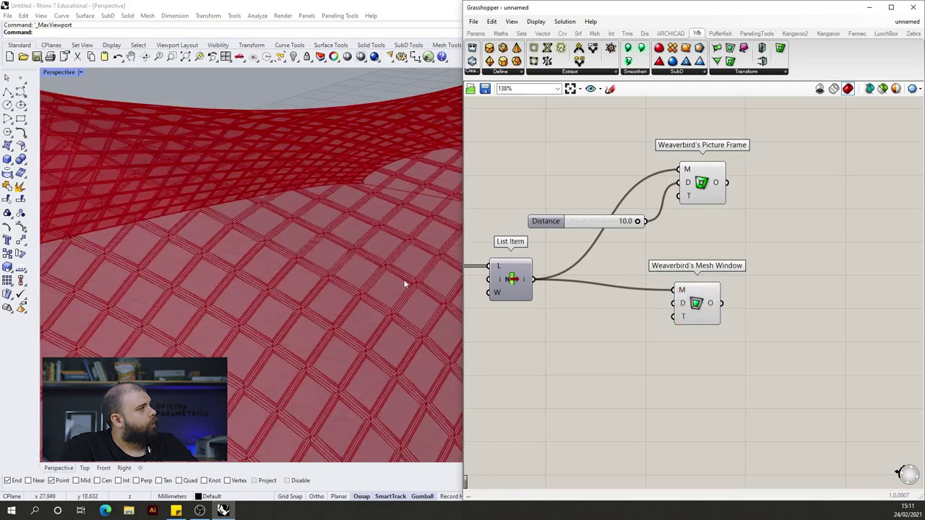
# Connect the existing Distance slider to Mesh Window's distance input and nudge the component into place
pyautogui.moveTo(695, 303); pyautogui.dragTo(692, 307)
pyautogui.moveTo(254, 243)
pyautogui.mouseDown(button='right')
pyautogui.moveTo(291, 255)
pyautogui.moveTo(247, 245)
pyautogui.mouseUp(button='right')
pyautogui.moveTo(646, 223); pyautogui.dragTo(695, 295)
pyautogui.click(691, 250)
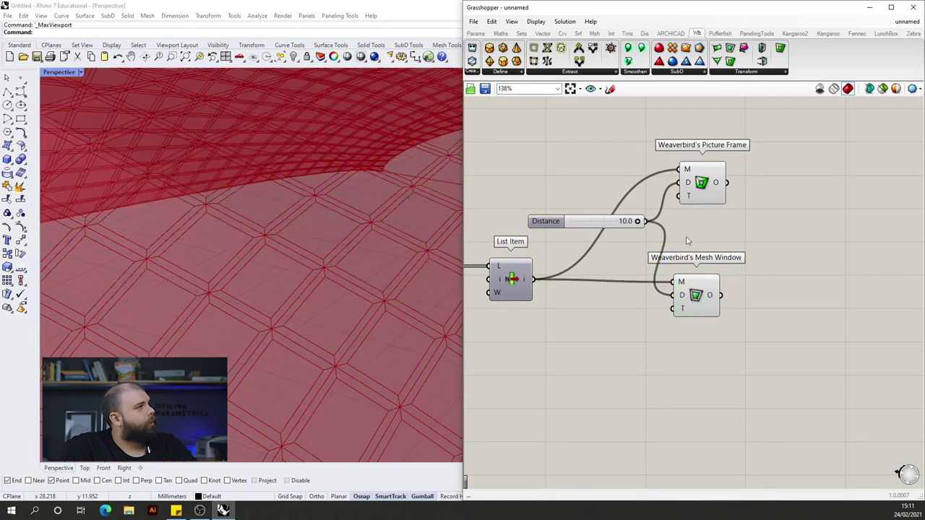
# Compare the Picture Frame and Mesh Window results on the mesh, briefly hiding and restoring the Picture Frame preview
pyautogui.click(697, 187)
pyautogui.click(704, 288)
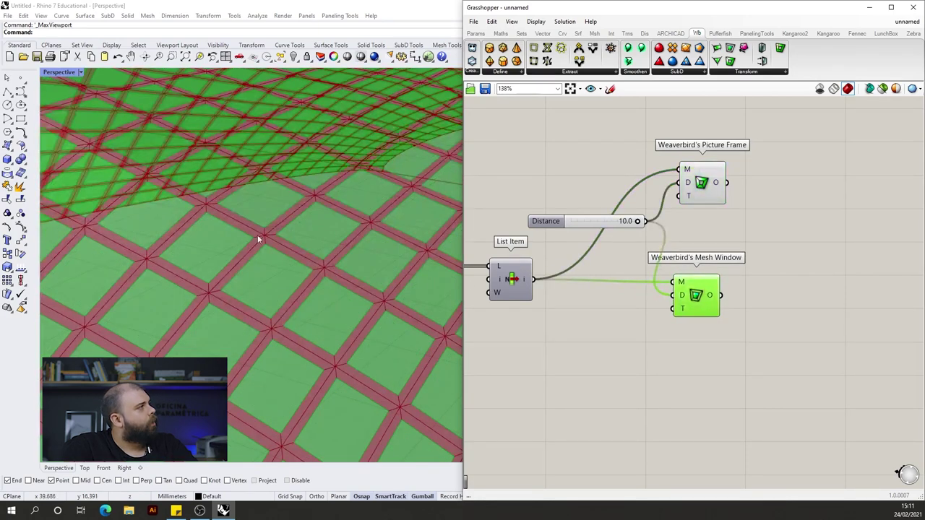
pyautogui.scroll(-3, 683, 280)
pyautogui.click(694, 218)
pyautogui.middleClick(660, 159)
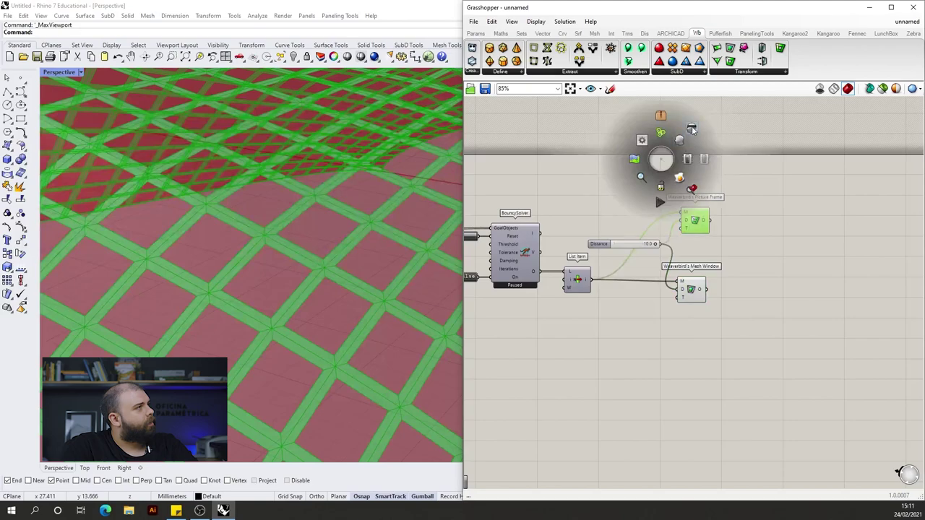
pyautogui.click(691, 129)
pyautogui.moveTo(252, 248); pyautogui.dragTo(276, 254, button='right')
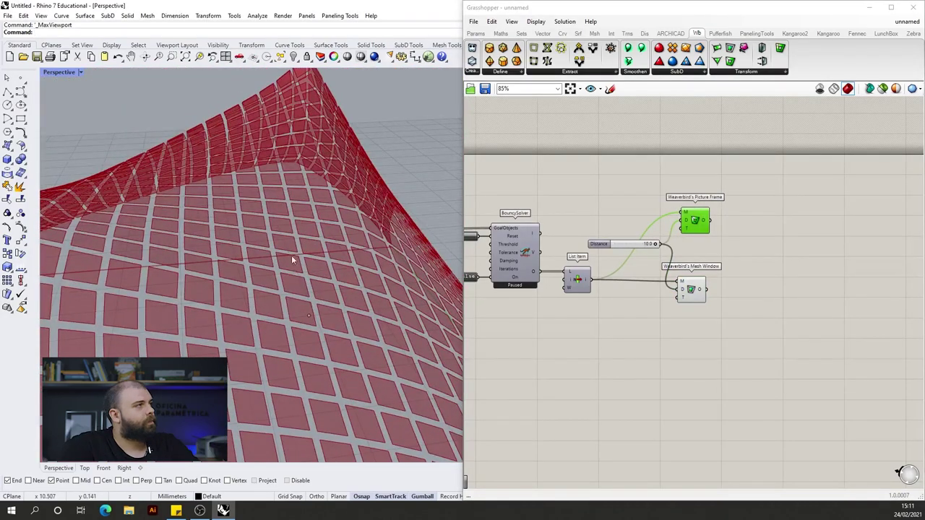
pyautogui.scroll(4, 754, 238)
pyautogui.middleClick(738, 237)
pyautogui.click(766, 222)
pyautogui.click(506, 304)
# Place a Weaverbird's Mesh Thicken component beyond the Picture Frame component
pyautogui.scroll(-2, 506, 296)
pyautogui.moveTo(597, 319); pyautogui.dragTo(556, 316, button='right')
pyautogui.scroll(1, 557, 317)
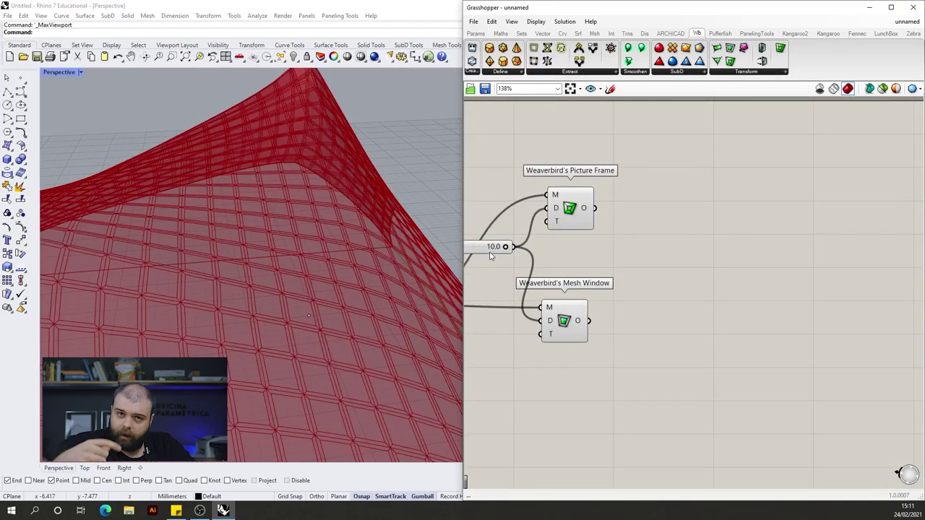
pyautogui.moveTo(491, 256)
pyautogui.moveTo(335, 264); pyautogui.dragTo(804, 76, button='right')
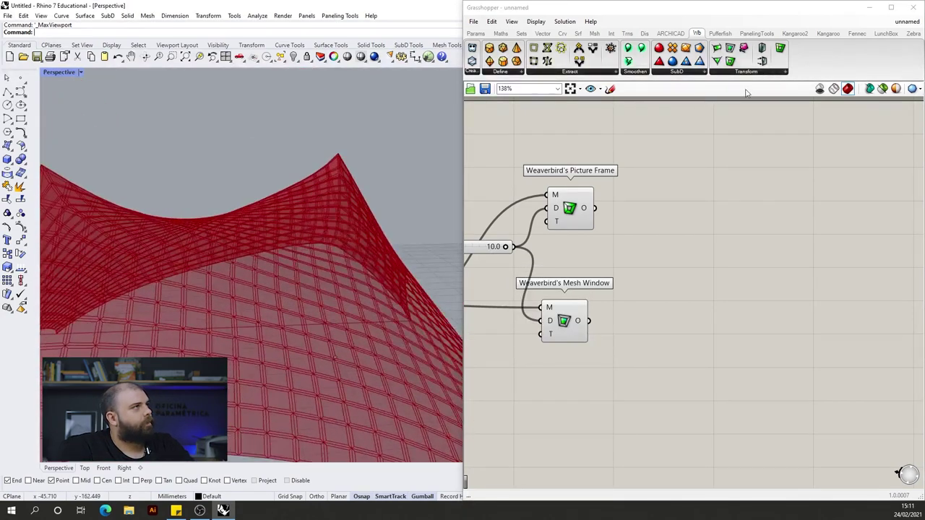
pyautogui.click(745, 72)
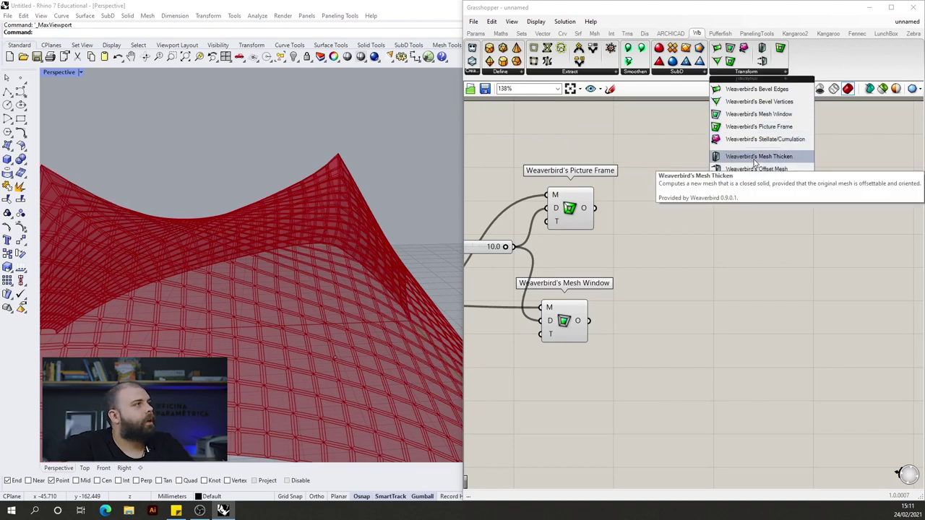
pyautogui.moveTo(755, 156); pyautogui.dragTo(698, 233)
pyautogui.scroll(-2, 865, 173)
pyautogui.scroll(2, 715, 194)
# Connect the Picture Frame output to Mesh Thicken's mesh input and inspect the thickened shell
pyautogui.click(644, 185)
pyautogui.moveTo(334, 243); pyautogui.dragTo(404, 205, button='right')
pyautogui.scroll(3, 736, 148)
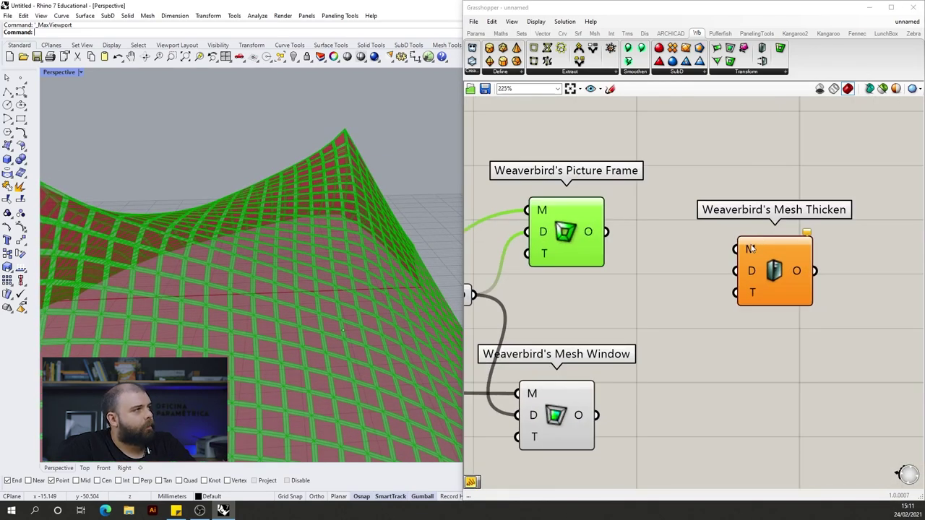
pyautogui.moveTo(605, 232); pyautogui.dragTo(734, 246)
pyautogui.moveTo(274, 260); pyautogui.dragTo(329, 263, button='right')
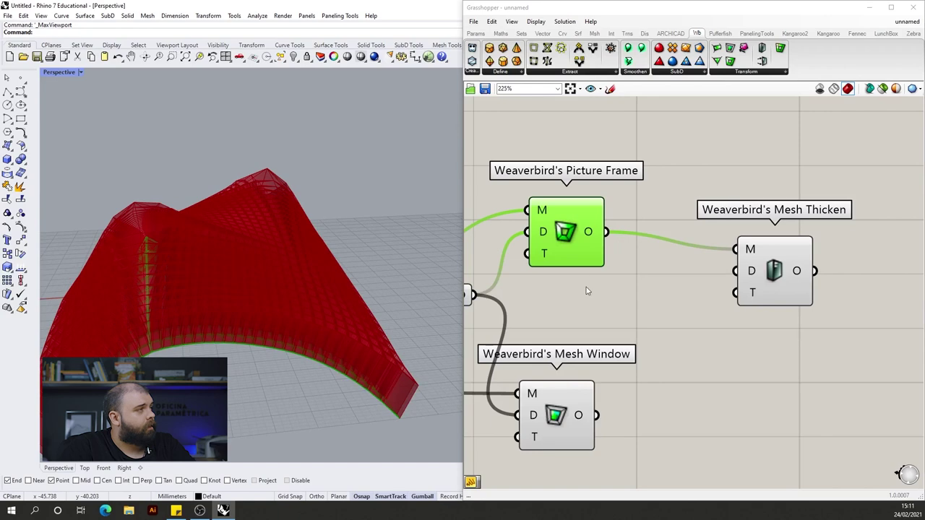
# Duplicate the Distance slider, connect the copy to Mesh Thicken's distance input and set it to 0.3
pyautogui.scroll(-3, 783, 236)
pyautogui.scroll(2, 677, 279)
pyautogui.doubleClick(716, 270)
pyautogui.click(571, 283)
pyautogui.click(506, 264)
pyautogui.hotkey('ctrl', 'c')
pyautogui.hotkey('ctrl', 'v')
pyautogui.moveTo(512, 276); pyautogui.dragTo(788, 245)
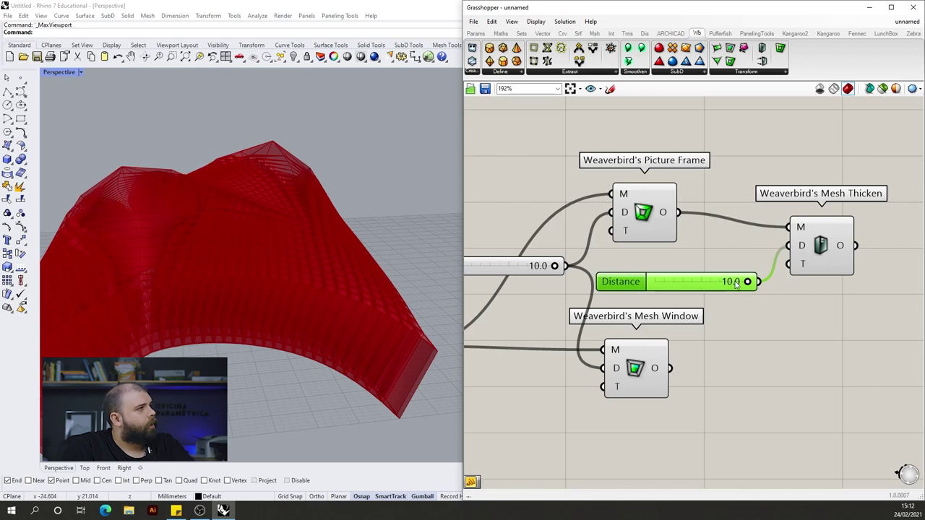
pyautogui.moveTo(747, 283); pyautogui.dragTo(659, 299)
# Replace the copied slider on Mesh Thicken's distance input with a new slider ranging from 0 to 1.00
pyautogui.click(731, 317)
pyautogui.doubleClick(731, 318)
pyautogui.write('0<1.00')
pyautogui.press('Return')
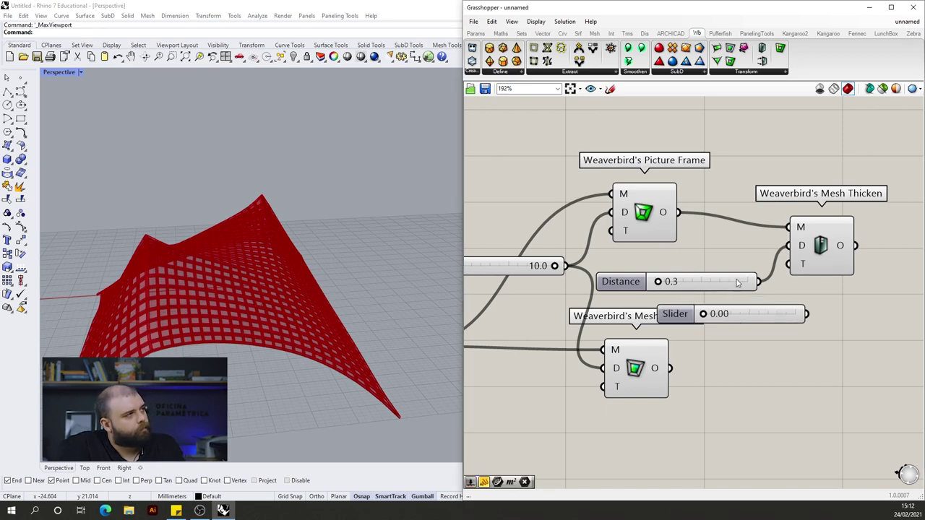
pyautogui.click(738, 283)
pyautogui.press('Delete')
pyautogui.moveTo(767, 318); pyautogui.dragTo(787, 245)
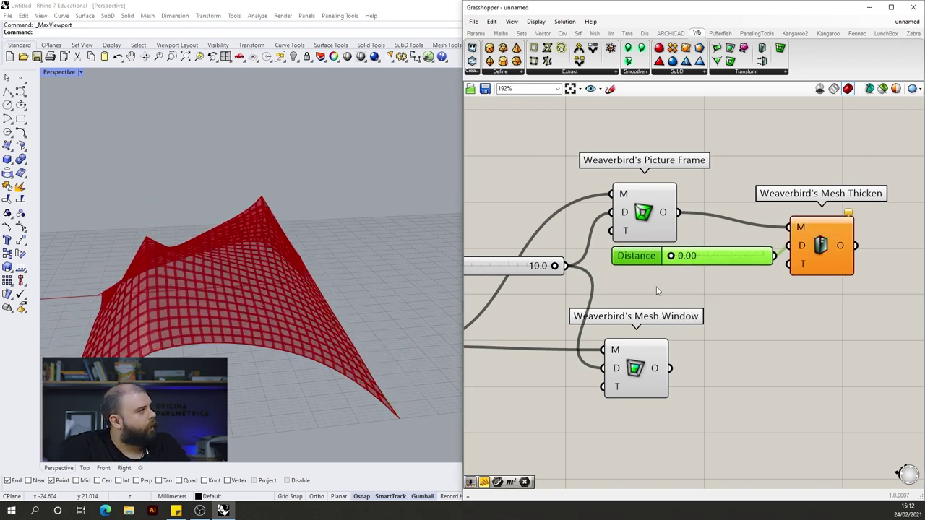
# Set the Mesh Thicken distance to 0.11 and inspect the frame thickness up close
pyautogui.scroll(8, 224, 263)
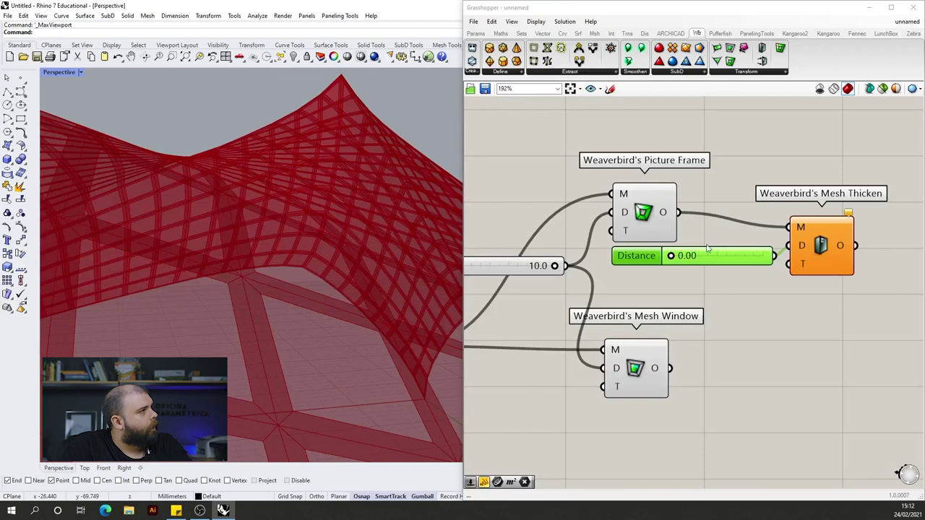
pyautogui.moveTo(671, 255); pyautogui.dragTo(685, 256)
pyautogui.moveTo(325, 212); pyautogui.dragTo(394, 233, button='right')
# Hide the Picture Frame preview and inspect the thickened mesh
pyautogui.click(663, 232)
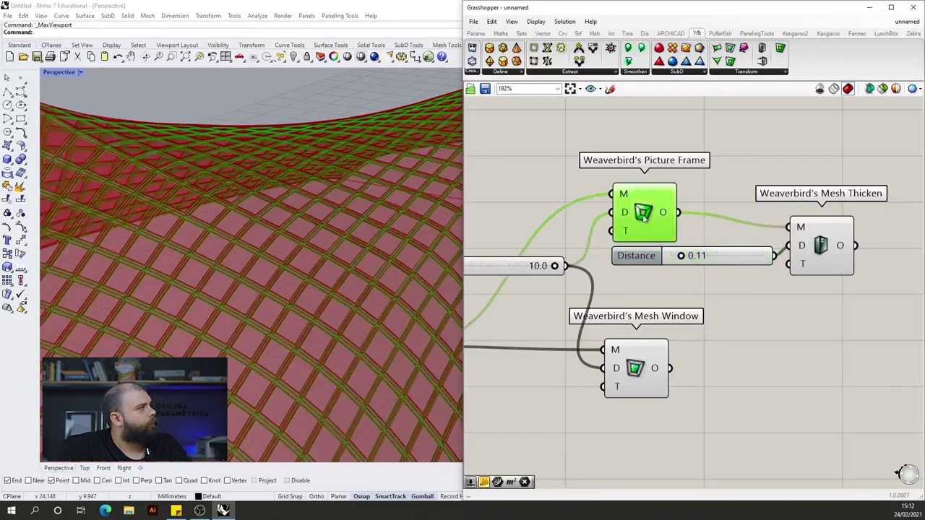
pyautogui.middleClick(654, 240)
pyautogui.click(674, 224)
pyautogui.scroll(-3, 571, 218)
pyautogui.moveTo(142, 347); pyautogui.dragTo(448, 243, button='right')
pyautogui.scroll(3, 686, 250)
# Duplicate Mesh Thicken with its 0.11 Distance slider below and connect Mesh Window's output to the copy's mesh input
pyautogui.moveTo(762, 286); pyautogui.dragTo(675, 186)
pyautogui.keyDown('alt'); pyautogui.moveTo(731, 245); pyautogui.dragTo(711, 418); pyautogui.keyUp('alt')
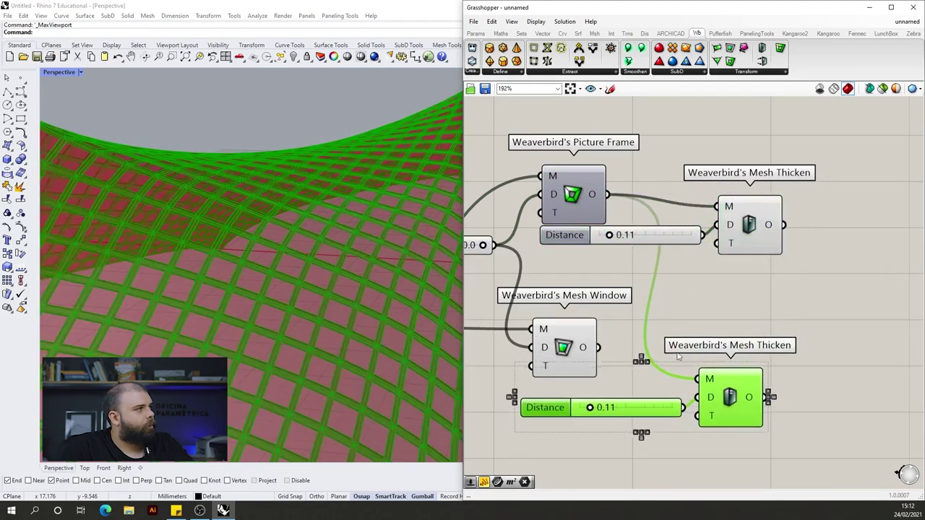
pyautogui.click(604, 352)
pyautogui.moveTo(598, 347); pyautogui.dragTo(698, 379)
pyautogui.scroll(4, 618, 416)
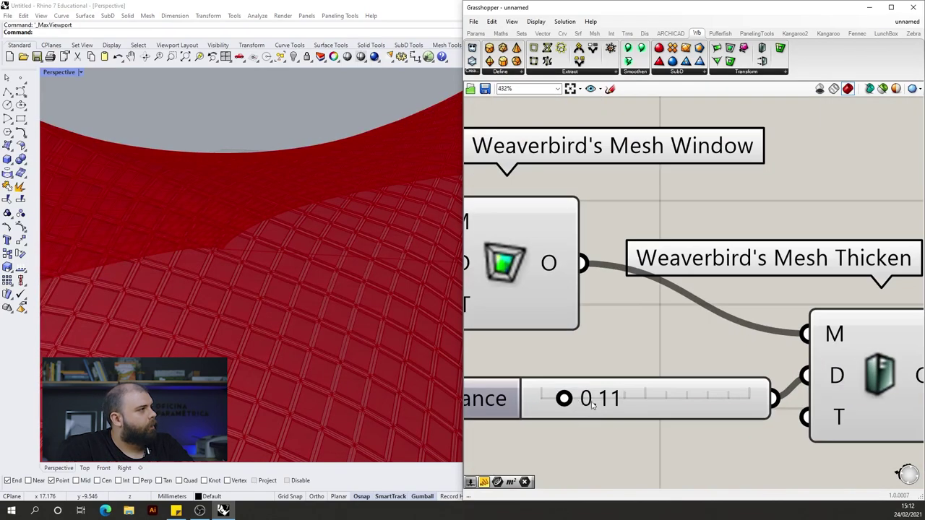
# Set the distance of Mesh Window's Mesh Thicken to 0.04 and hide the Mesh Window preview
pyautogui.moveTo(567, 401); pyautogui.dragTo(549, 400)
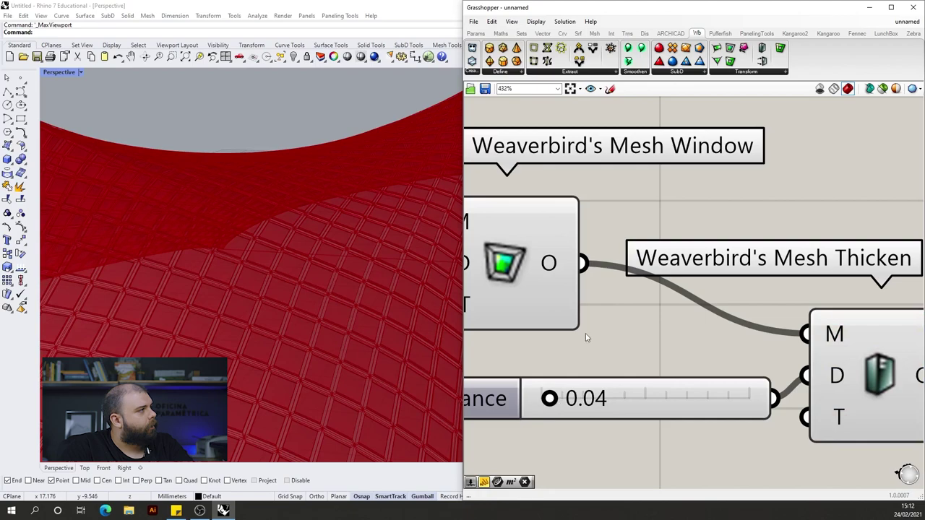
pyautogui.click(542, 267)
pyautogui.middleClick(541, 267)
pyautogui.click(571, 236)
# Inspect the thickened frames and infill panels up close and across the whole canopy
pyautogui.scroll(-6, 206, 280)
pyautogui.moveTo(206, 280); pyautogui.dragTo(281, 338, button='right')
pyautogui.scroll(6, 213, 293)
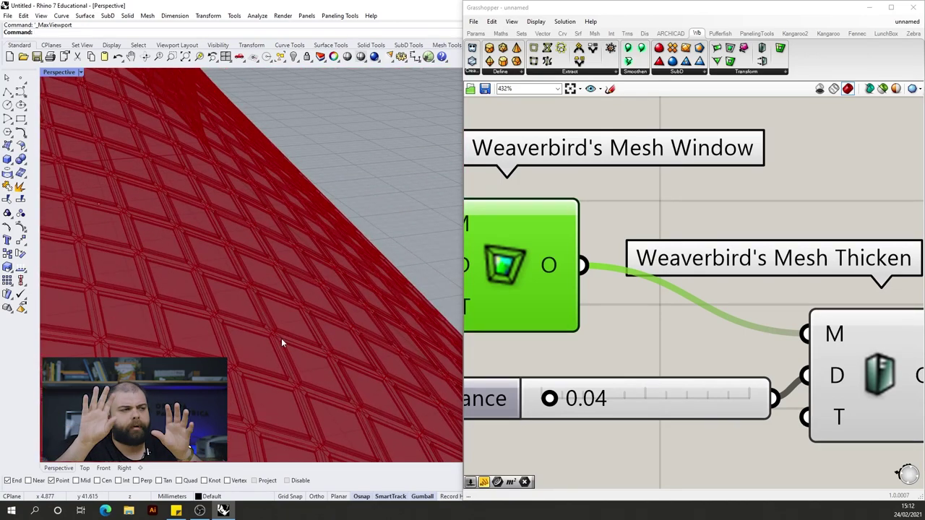
pyautogui.moveTo(273, 346); pyautogui.dragTo(336, 320, button='right')
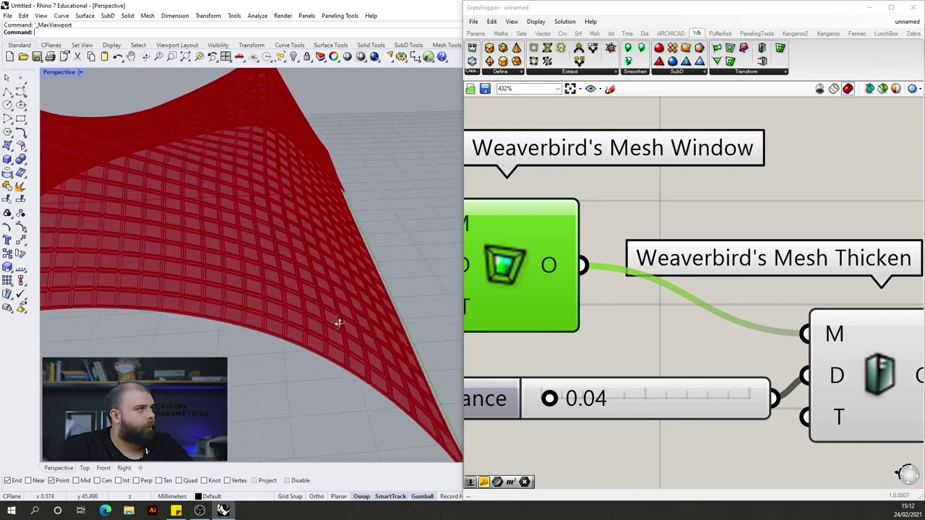
pyautogui.scroll(-5, 610, 318)
pyautogui.click(665, 347)
pyautogui.moveTo(665, 329); pyautogui.dragTo(670, 320)
pyautogui.click(708, 325)
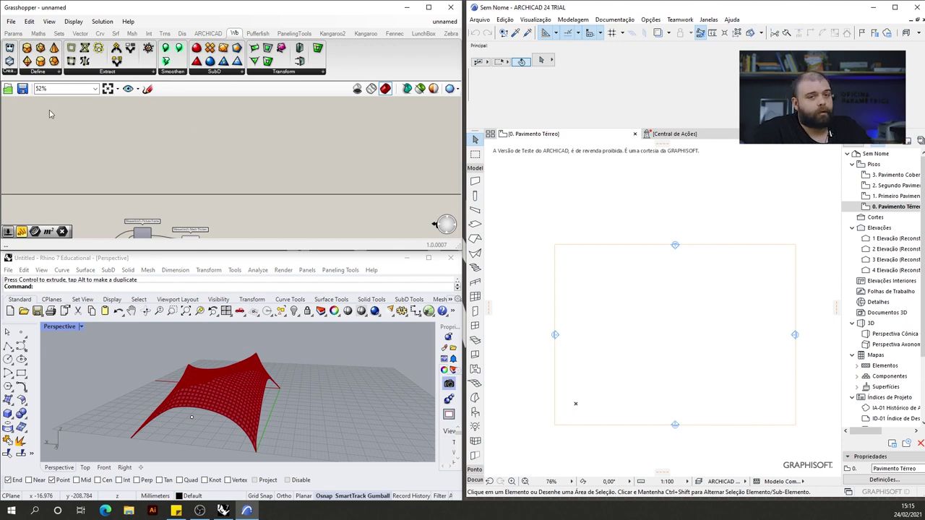
# Save the Grasshopper definition to the desktop (Área de Trabalho) under the name unnamed as a Grasshopper Binary file
pyautogui.click(11, 22)
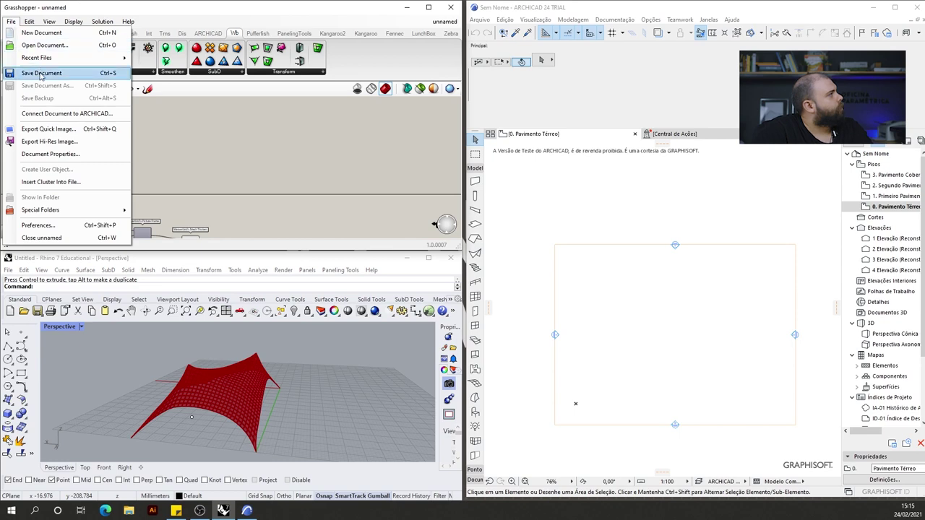
pyautogui.click(41, 73)
pyautogui.moveTo(216, 13); pyautogui.dragTo(213, 31)
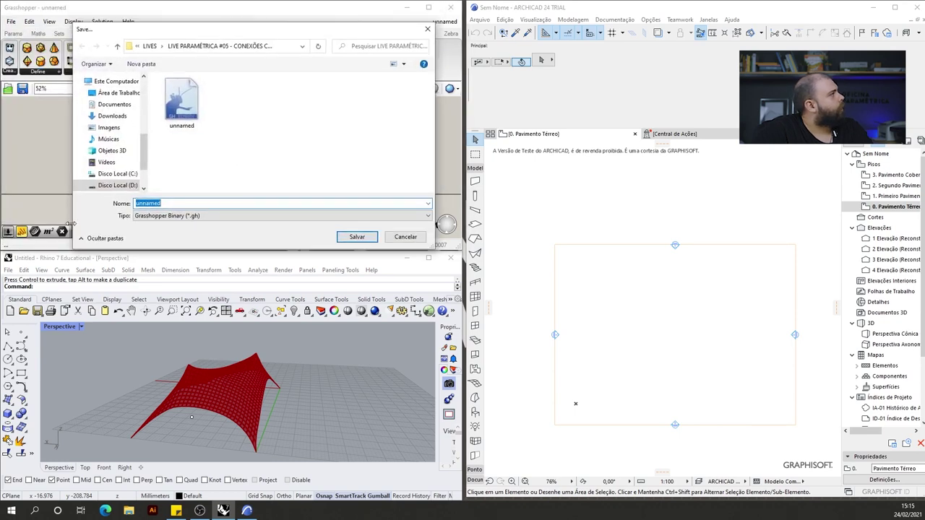
pyautogui.scroll(-1, 134, 152)
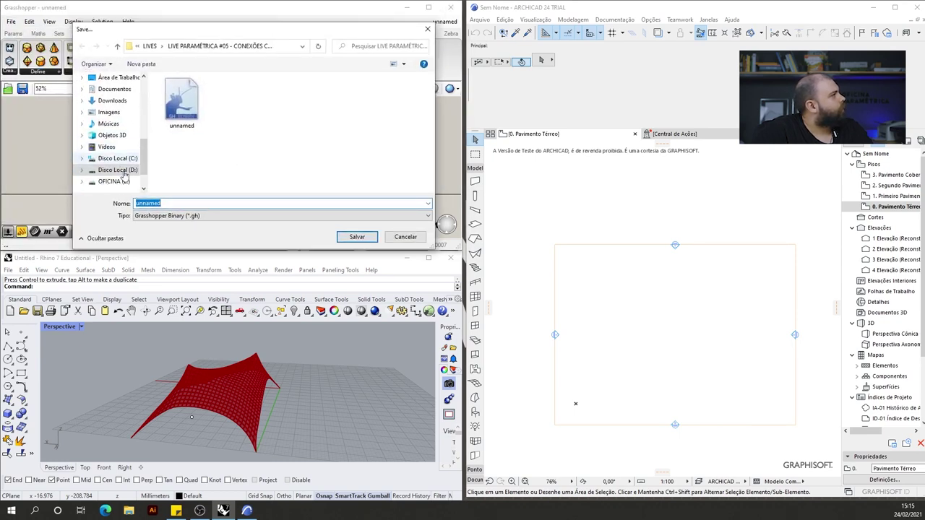
pyautogui.scroll(1, 125, 137)
pyautogui.click(118, 93)
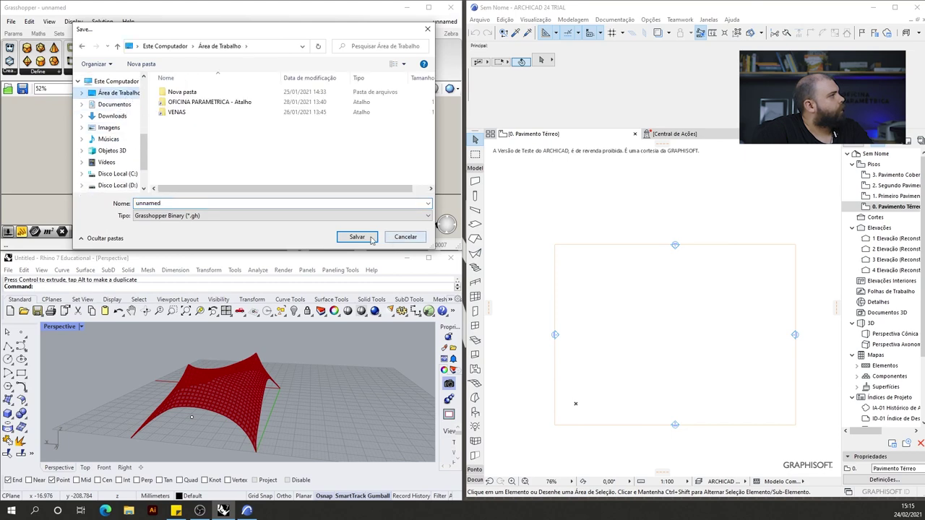
pyautogui.click(357, 236)
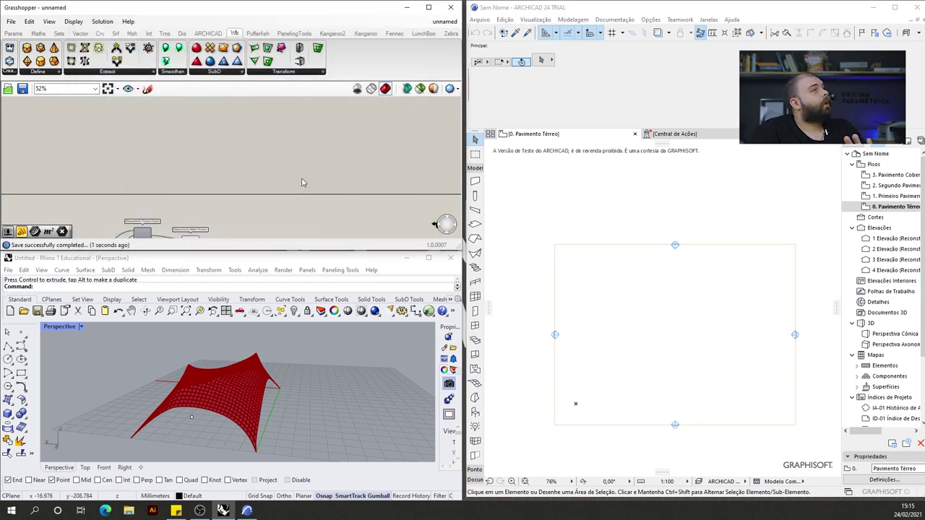
pyautogui.click(540, 181)
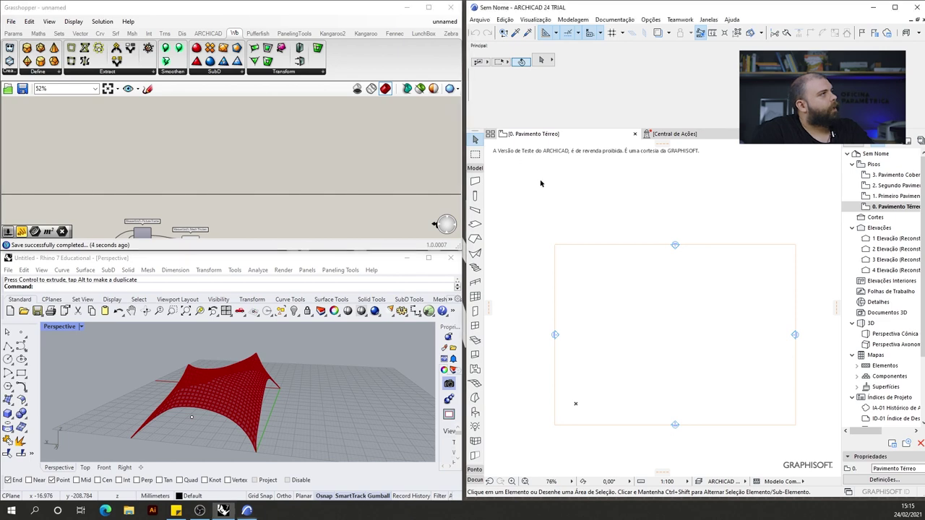
pyautogui.click(484, 22)
pyautogui.moveTo(504, 159)
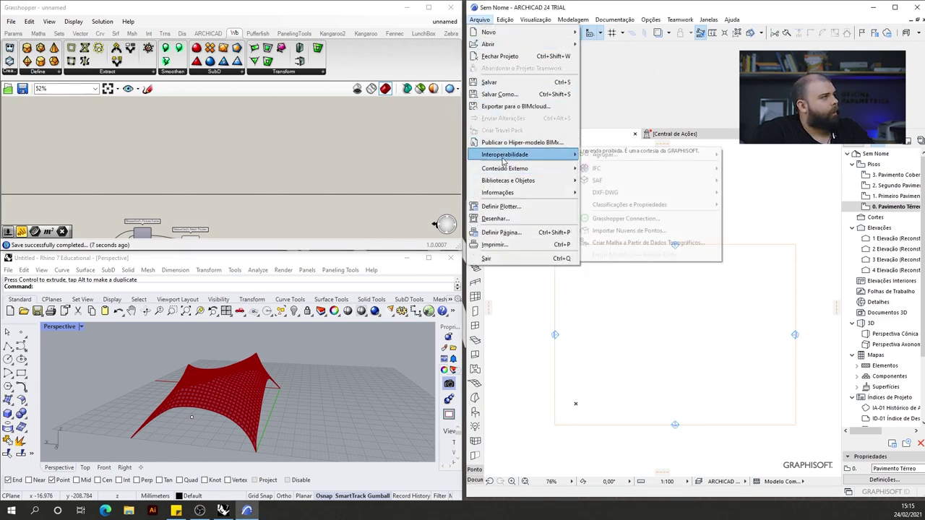
pyautogui.click(627, 231)
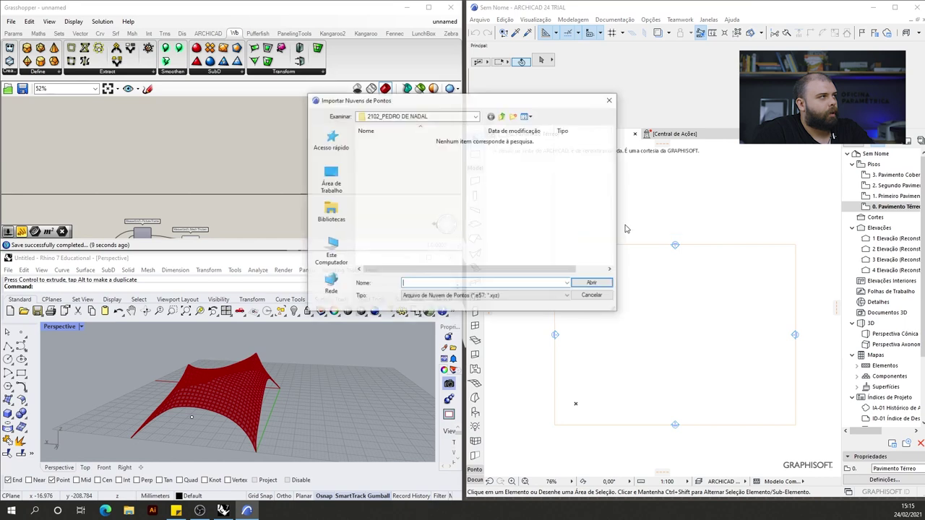
pyautogui.click(610, 100)
# In ARCHICAD, start the Grasshopper connection to the saved definition and dock its palette beside the toolbox
pyautogui.click(480, 19)
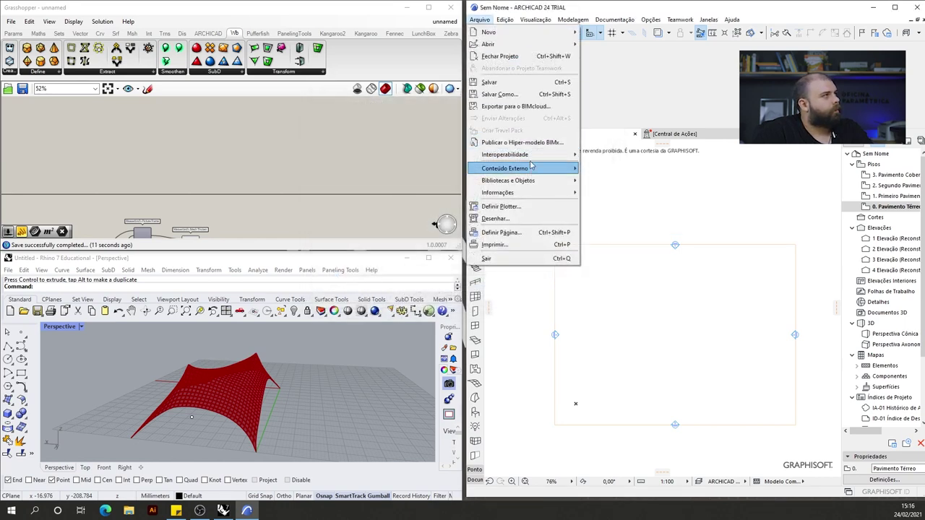
pyautogui.moveTo(527, 155)
pyautogui.click(626, 219)
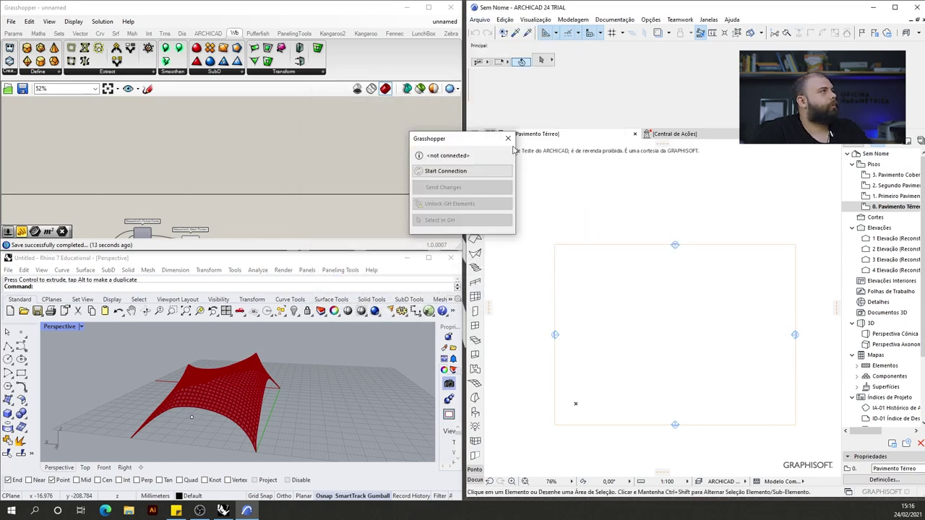
pyautogui.moveTo(470, 148); pyautogui.dragTo(499, 227)
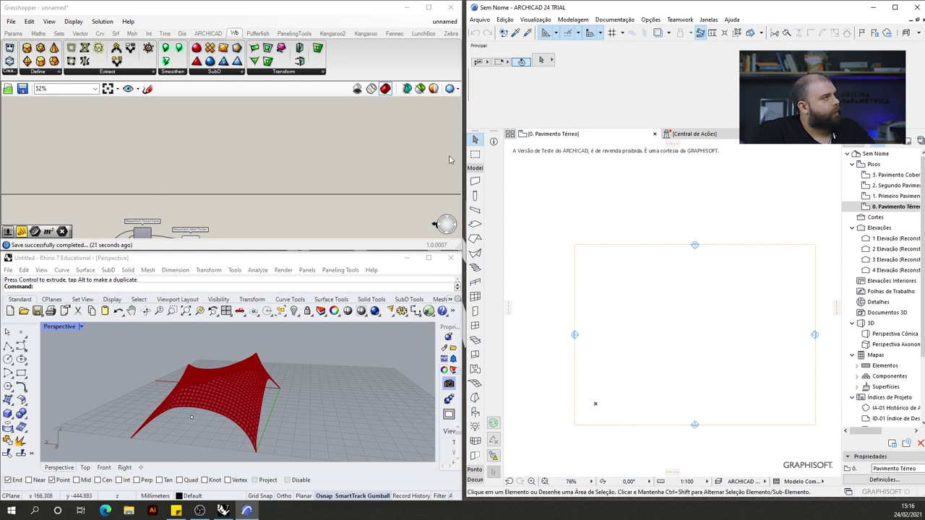
pyautogui.moveTo(495, 145)
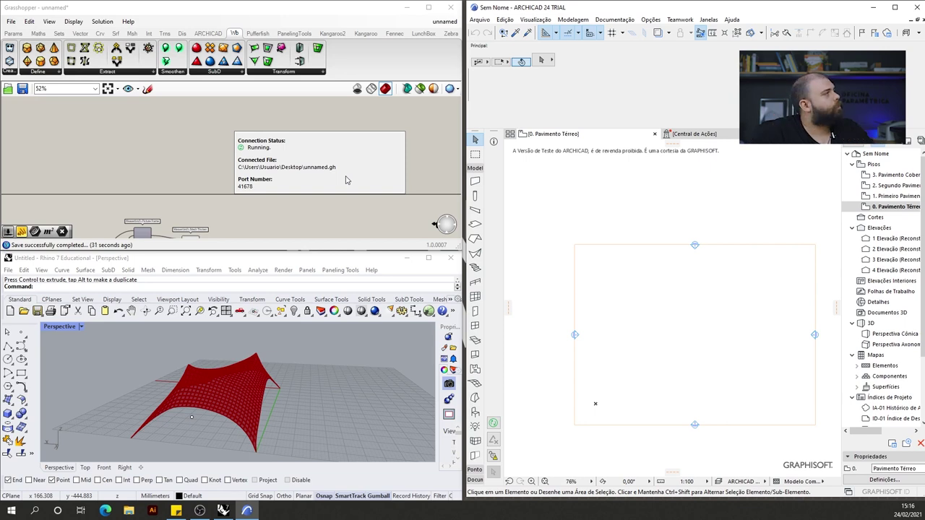
# Check the frame's Mesh Thicken in Grasshopper and add a Morph Solid component to the canvas beside it
pyautogui.scroll(2, 282, 120)
pyautogui.scroll(1, 250, 152)
pyautogui.click(257, 155)
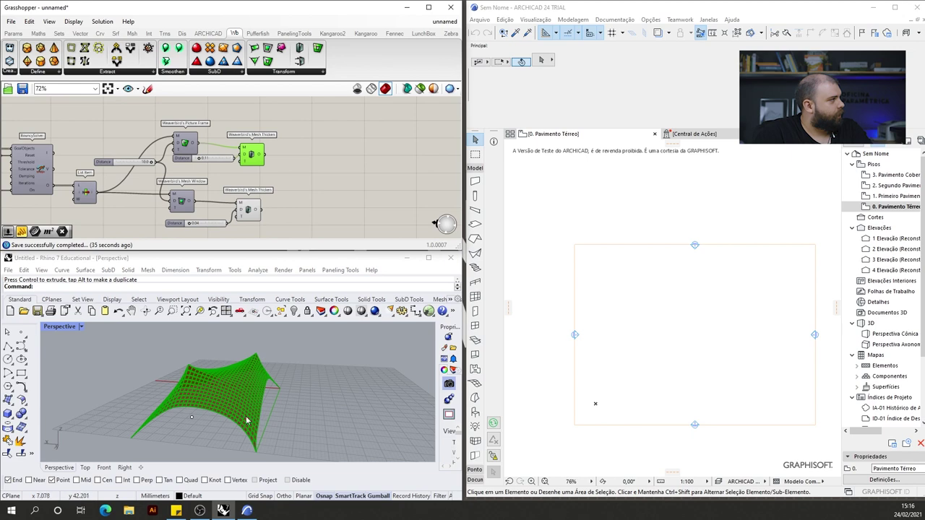
pyautogui.scroll(5, 246, 421)
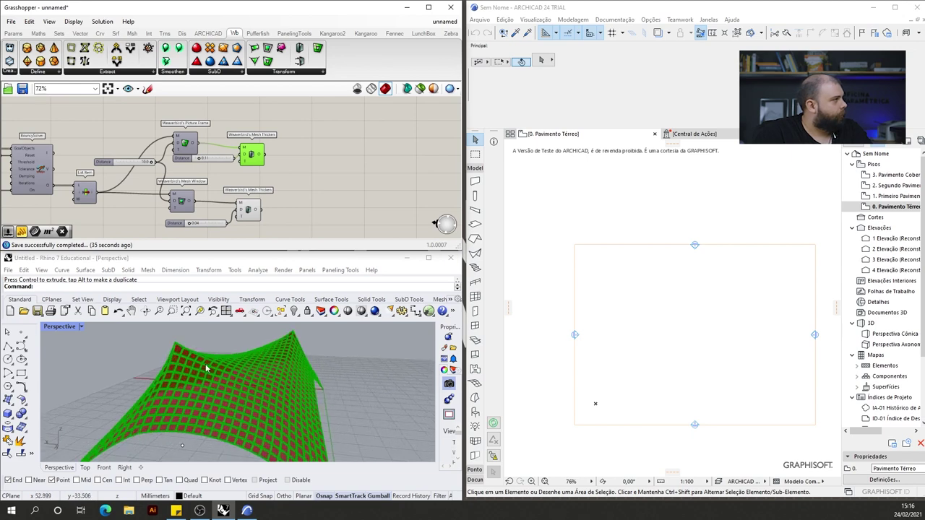
pyautogui.click(351, 177)
pyautogui.scroll(-2, 349, 180)
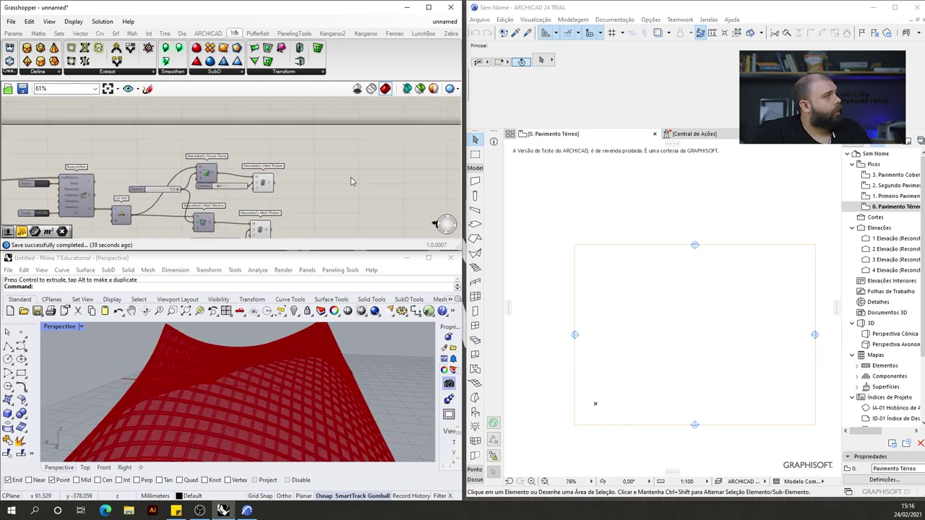
pyautogui.doubleClick(352, 177)
pyautogui.write('mor')
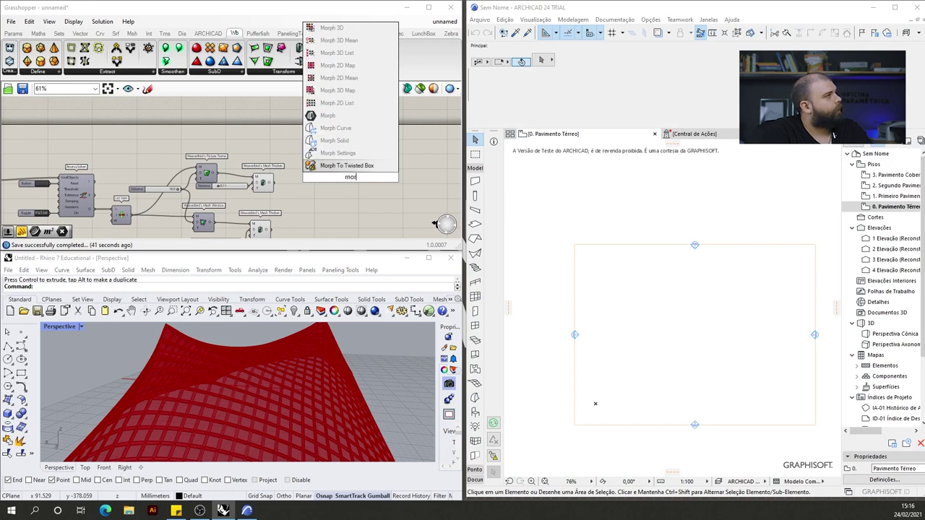
pyautogui.press('Up')
pyautogui.press('Up')
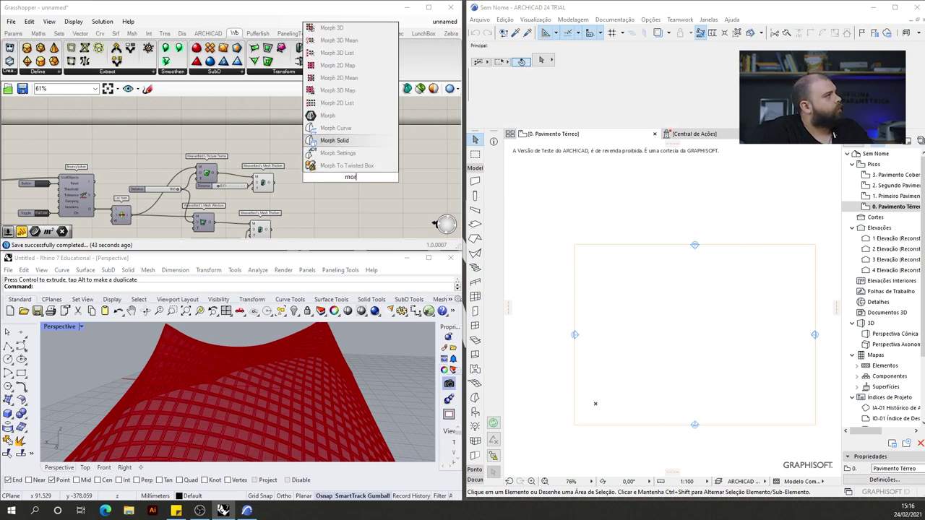
pyautogui.press('Return')
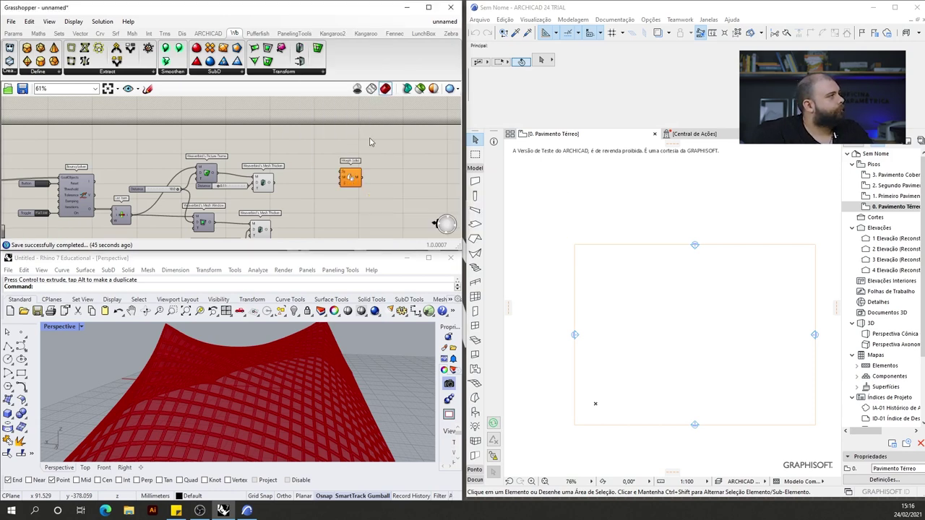
# Connect the output of the frame's Mesh Thicken to Morph Solid's mesh input
pyautogui.scroll(4, 410, 194)
pyautogui.moveTo(409, 194); pyautogui.dragTo(396, 173)
pyautogui.scroll(-4, 209, 230)
pyautogui.scroll(2, 298, 158)
pyautogui.click(273, 217)
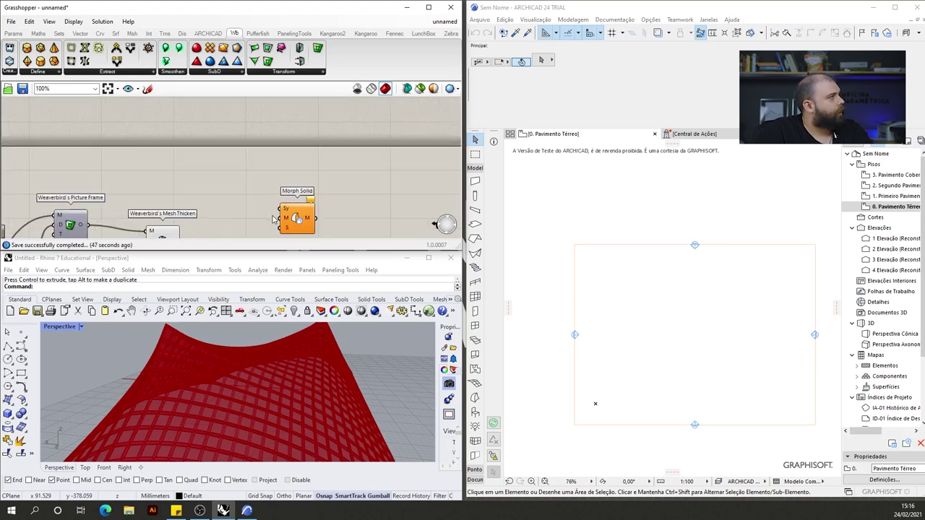
pyautogui.scroll(-3, 314, 148)
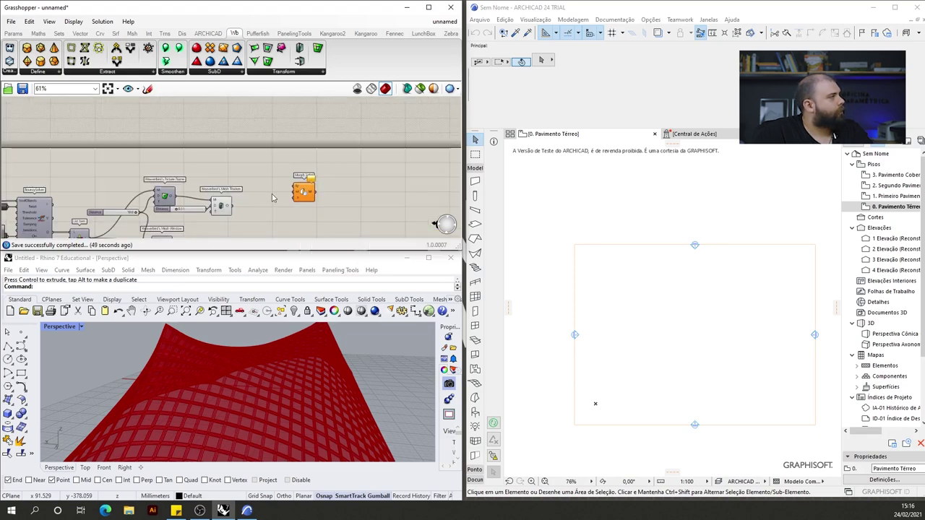
pyautogui.scroll(4, 255, 212)
pyautogui.click(195, 207)
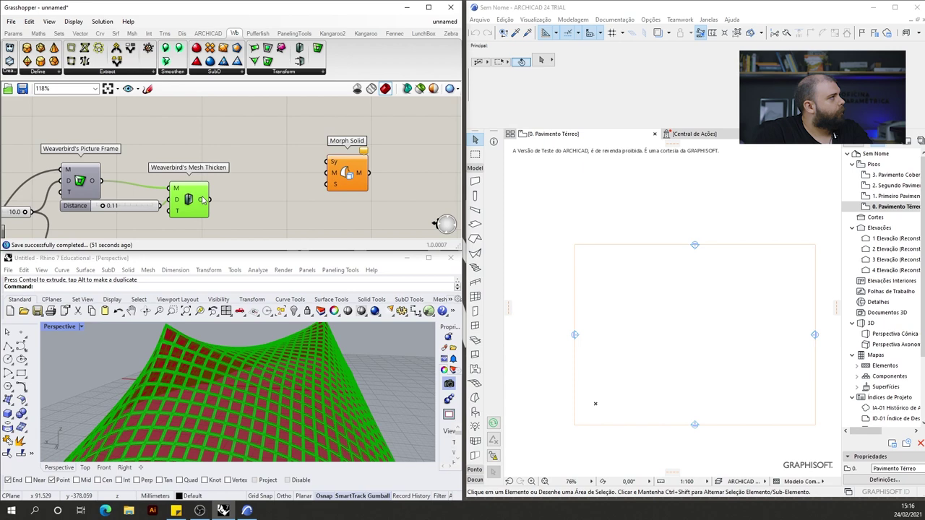
pyautogui.moveTo(209, 200); pyautogui.dragTo(332, 173)
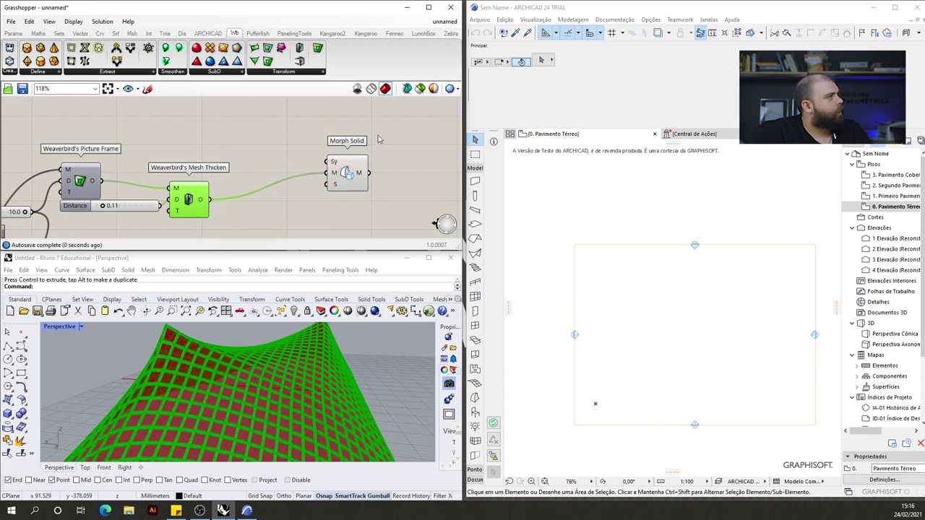
pyautogui.click(376, 140)
pyautogui.scroll(-2, 260, 175)
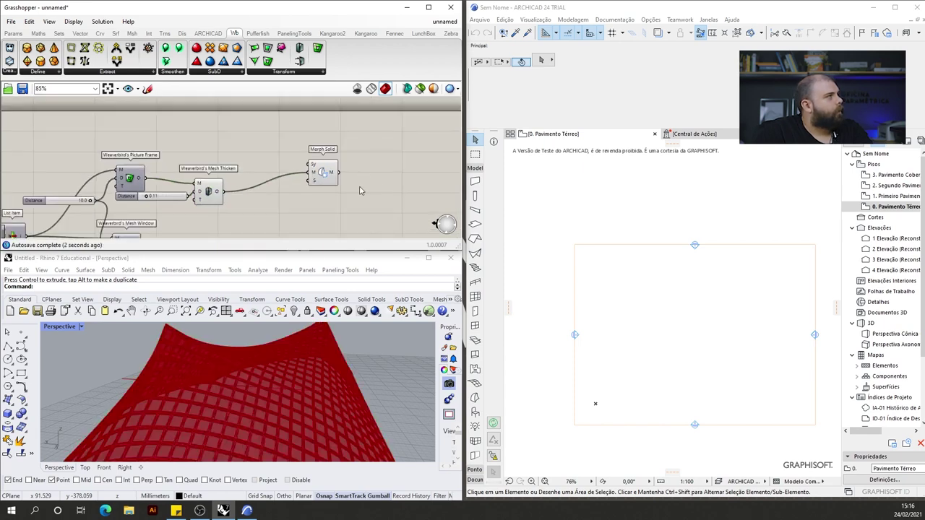
# Examine the ARCHICAD ground-floor plan for the transferred frame geometry and check its size against the plan
pyautogui.scroll(2, 291, 186)
pyautogui.scroll(-4, 195, 195)
pyautogui.scroll(4, 289, 189)
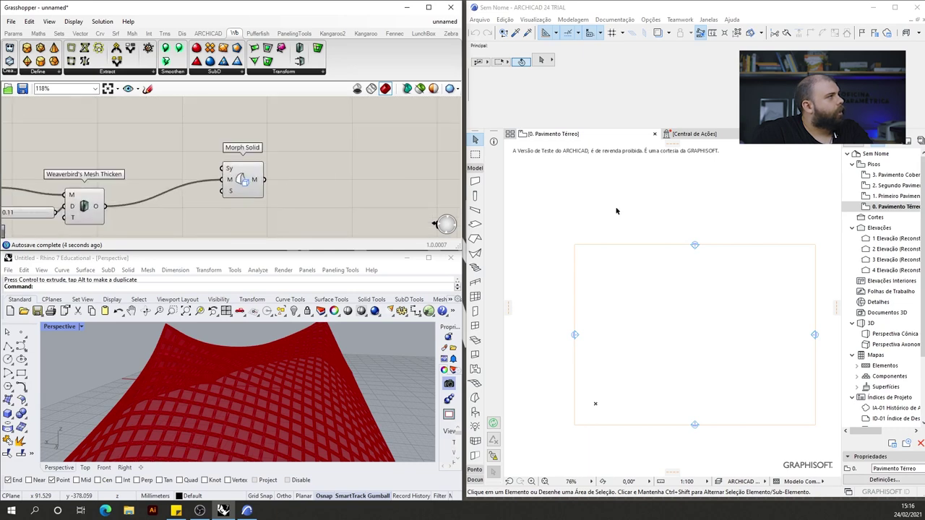
pyautogui.click(656, 201)
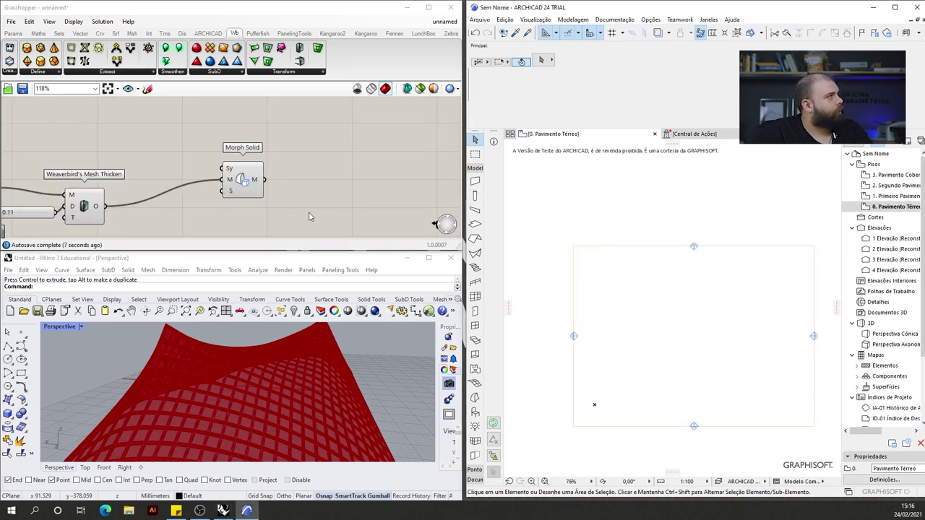
pyautogui.click(158, 135)
pyautogui.scroll(-2, 316, 167)
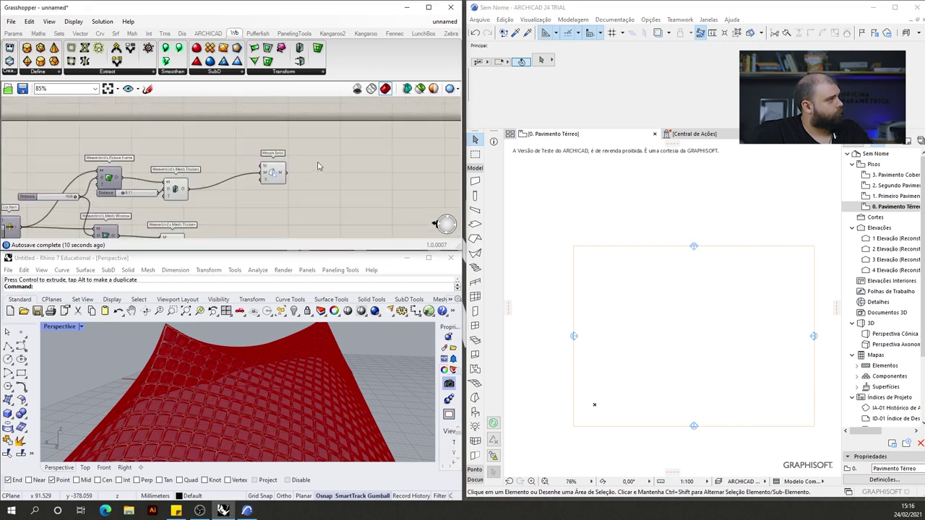
pyautogui.scroll(-2, 644, 204)
pyautogui.scroll(15, 606, 335)
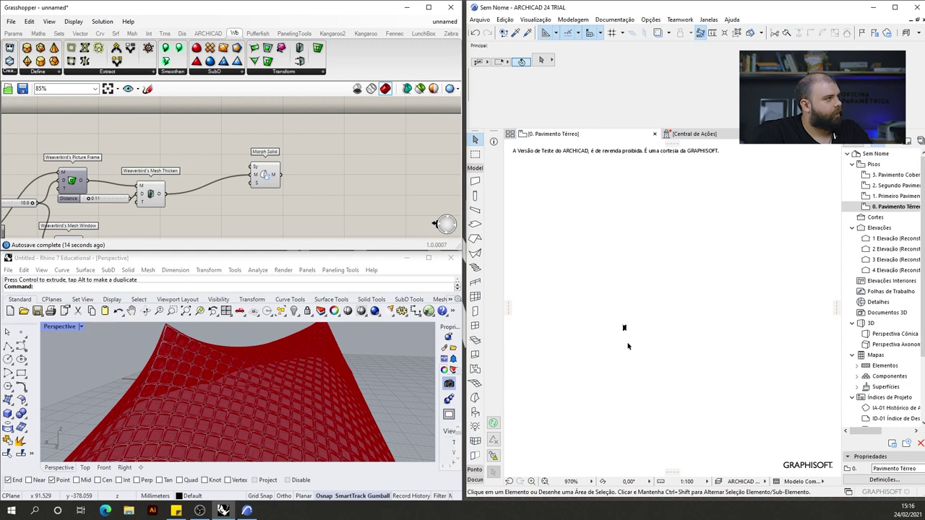
pyautogui.scroll(18, 630, 328)
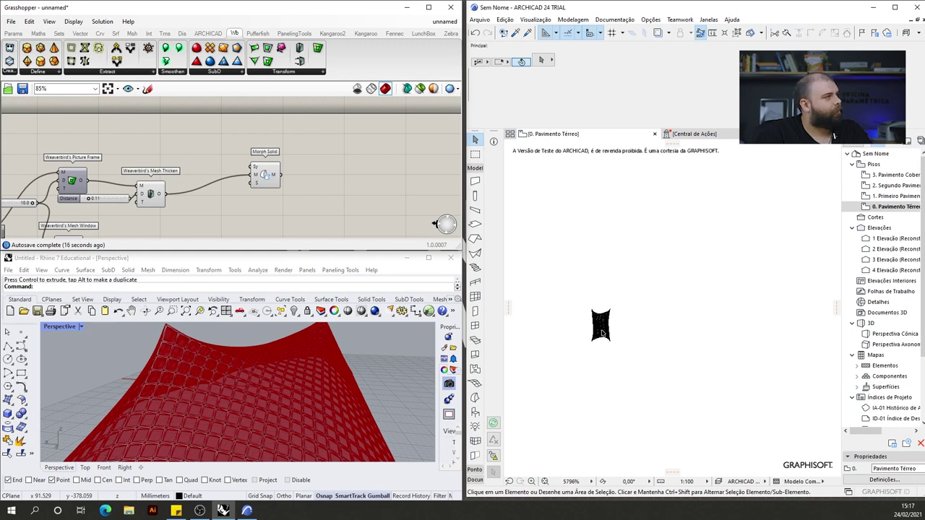
pyautogui.scroll(-20, 584, 370)
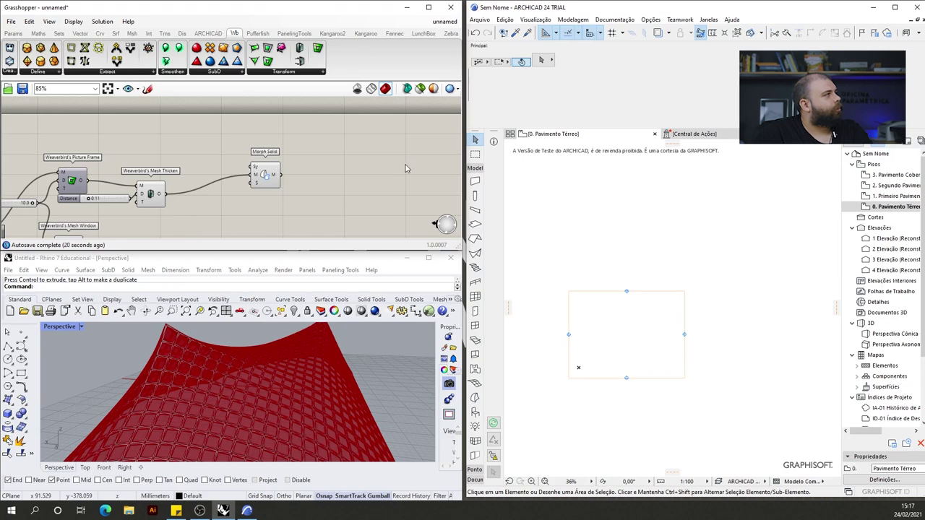
# Delete the Morph Solid component from the Grasshopper canvas
pyautogui.moveTo(324, 208); pyautogui.dragTo(252, 147)
pyautogui.press('Delete')
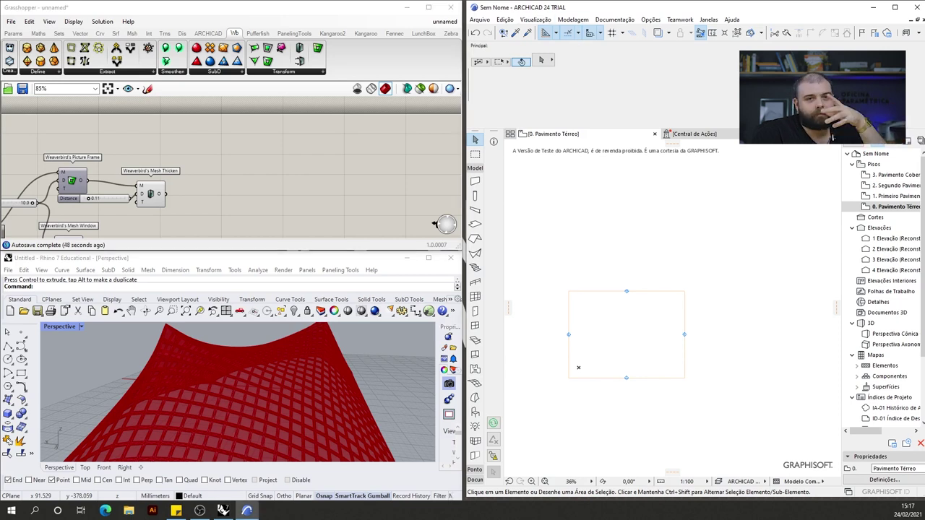
# Check the length unit in ARCHICAD's working units (Unidades de Trabalho) project preferences
pyautogui.click(650, 20)
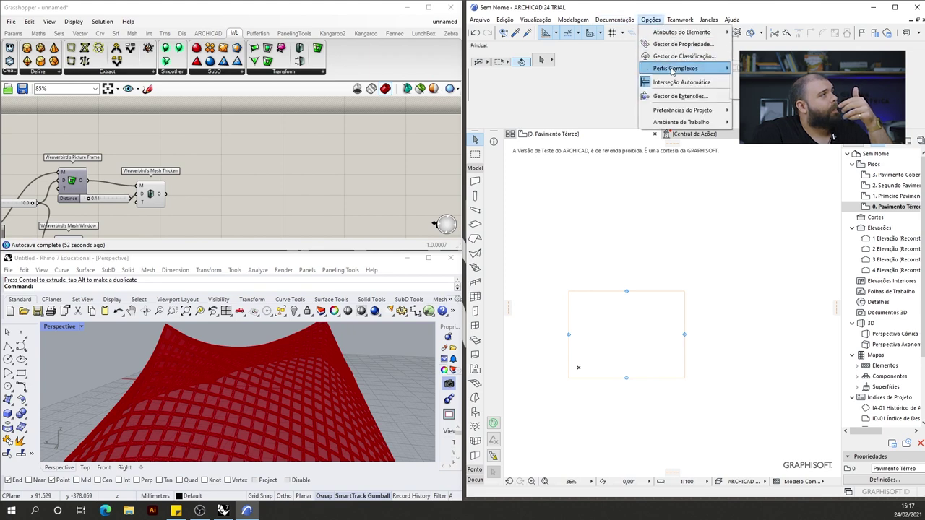
pyautogui.moveTo(683, 111)
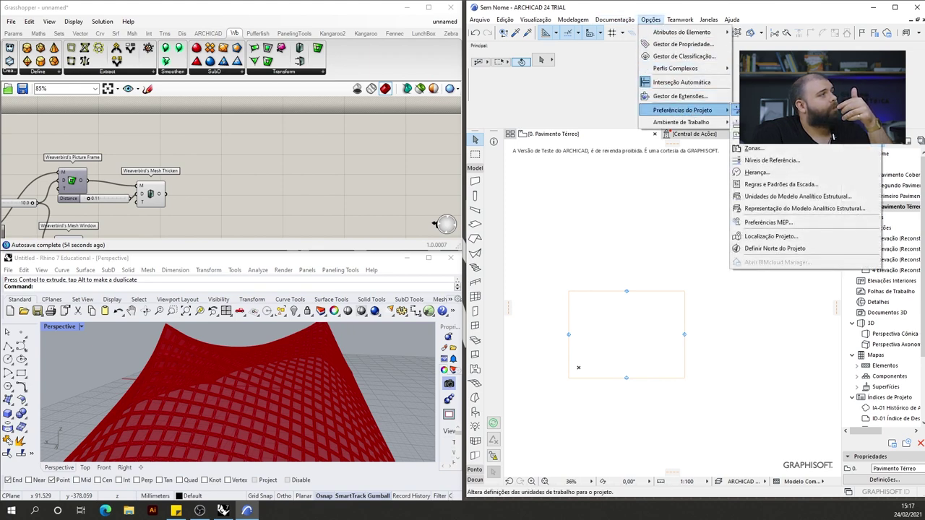
pyautogui.click(759, 136)
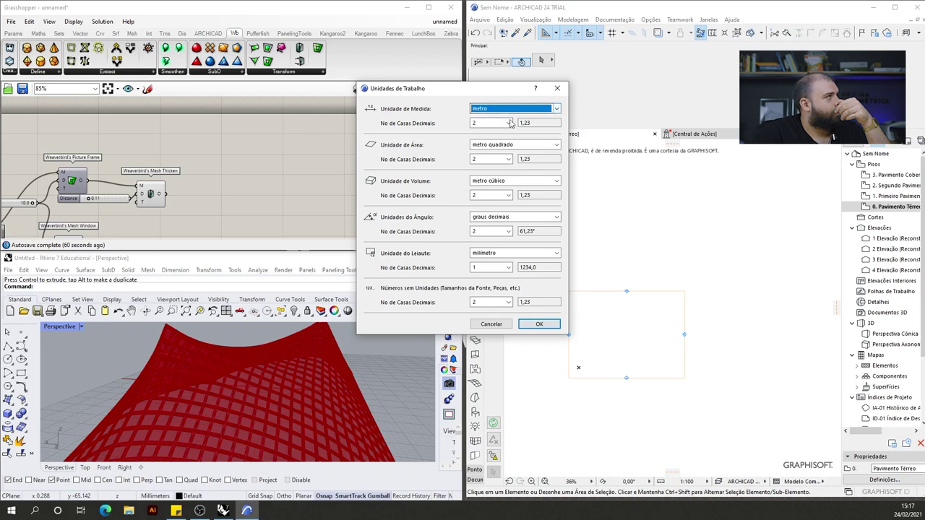
pyautogui.click(539, 324)
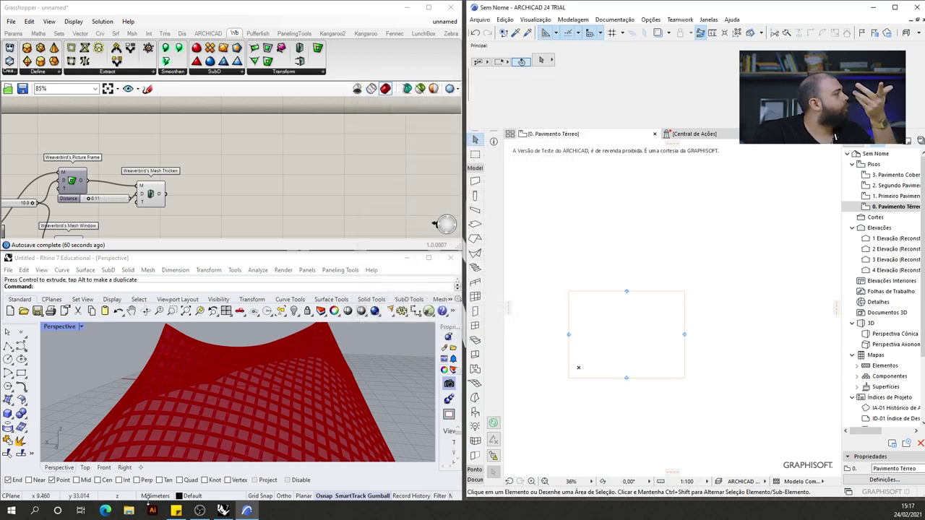
# Switch to Rhino and set the document's model units to Meters without scaling the model
pyautogui.click(153, 497)
pyautogui.click(217, 489)
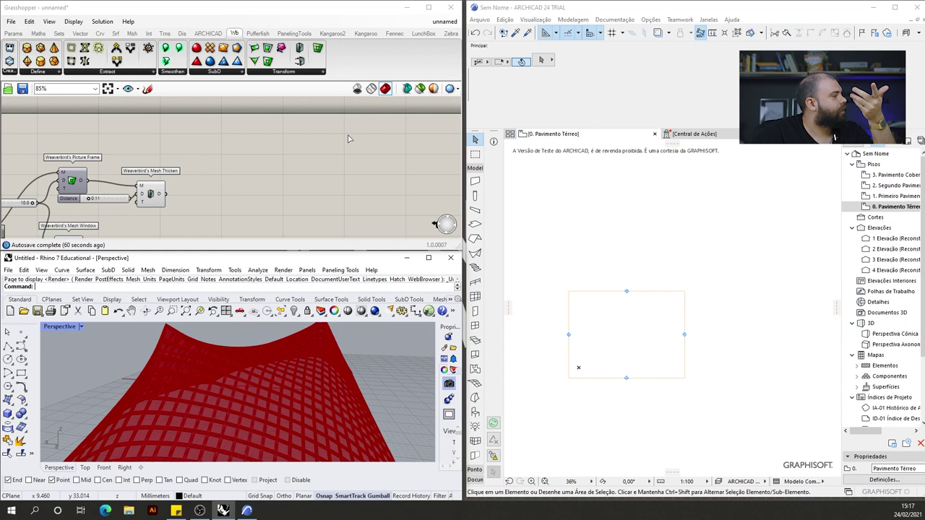
pyautogui.click(281, 129)
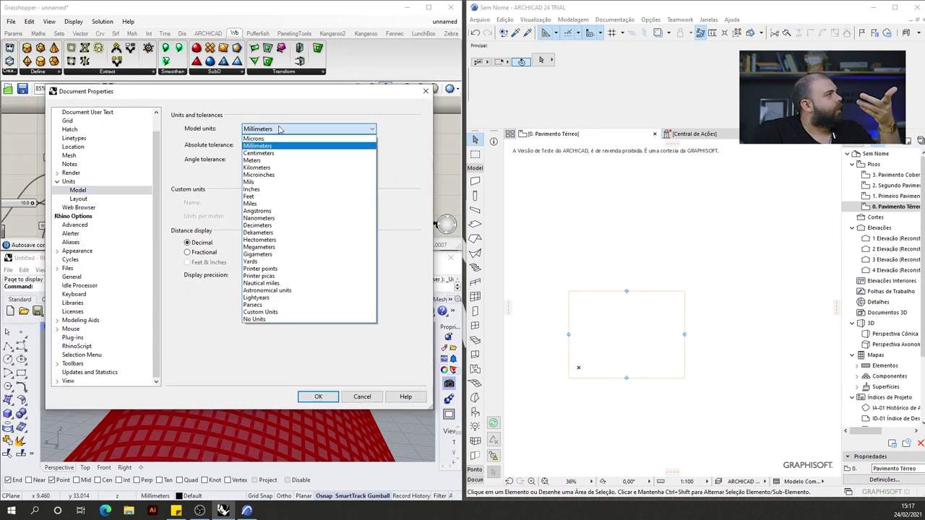
pyautogui.click(266, 160)
pyautogui.click(325, 400)
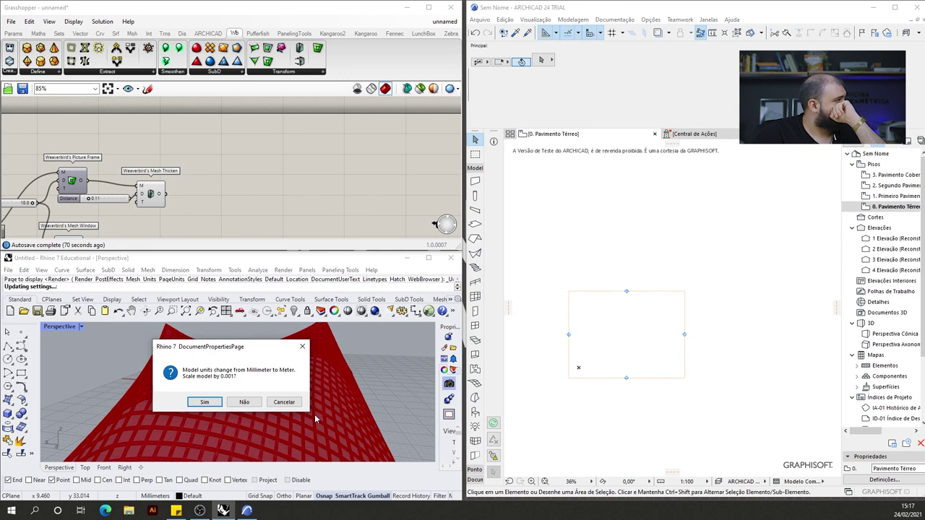
pyautogui.click(244, 401)
pyautogui.scroll(-9, 308, 359)
pyautogui.moveTo(317, 352); pyautogui.dragTo(273, 378, button='right')
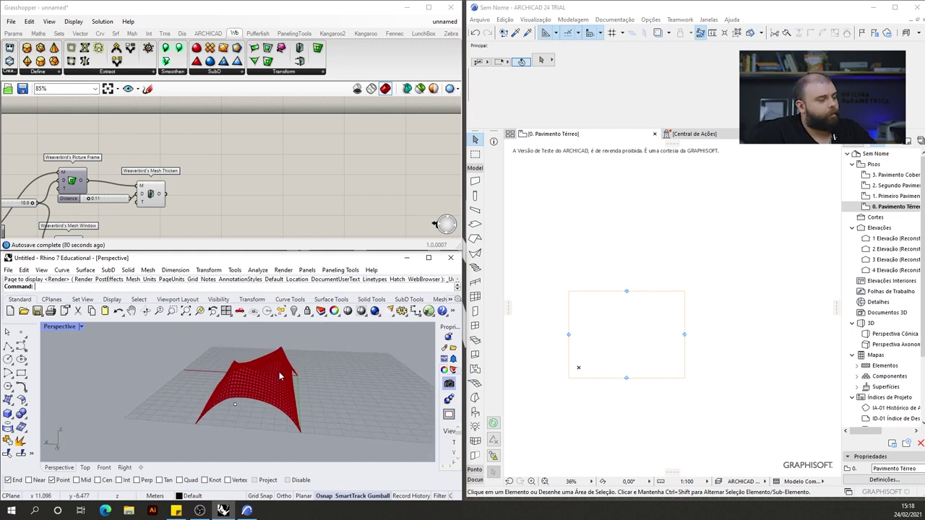
# Add a Morph Solid component in Grasshopper and feed its mesh input from the frame's Mesh Thicken output
pyautogui.doubleClick(303, 154)
pyautogui.write('morph solid')
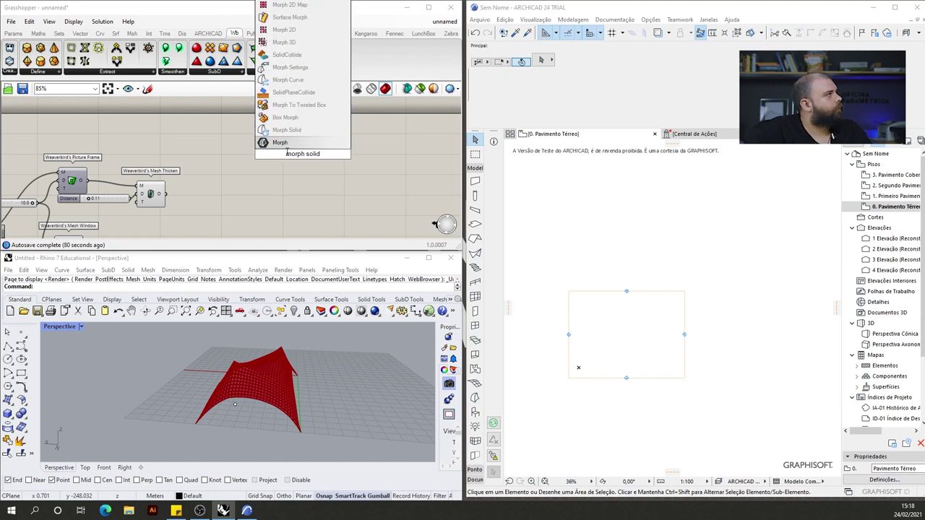
pyautogui.press('Return')
pyautogui.scroll(3, 180, 186)
pyautogui.moveTo(180, 186); pyautogui.dragTo(268, 169)
pyautogui.click(333, 147)
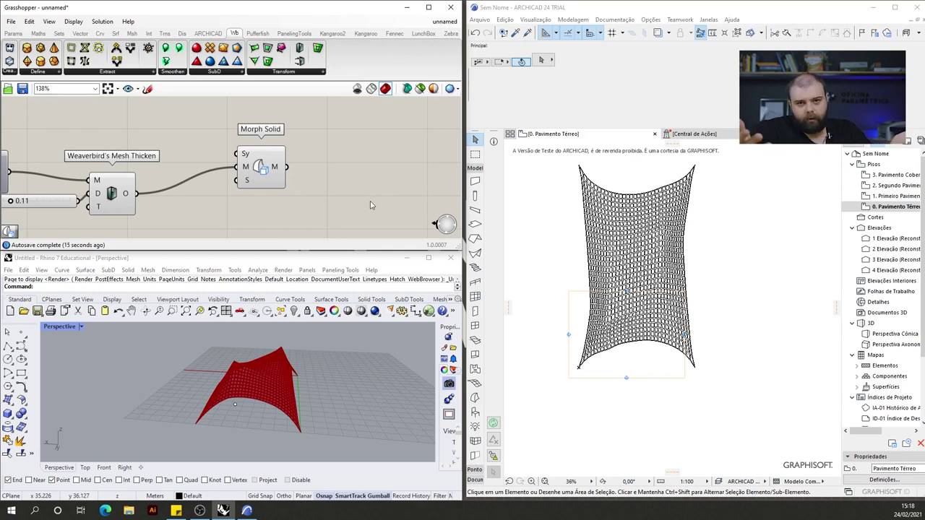
# Switch to ARCHICAD and open the generic perspective 3D view (Perspectiva Cônica Genérica)
pyautogui.click(649, 69)
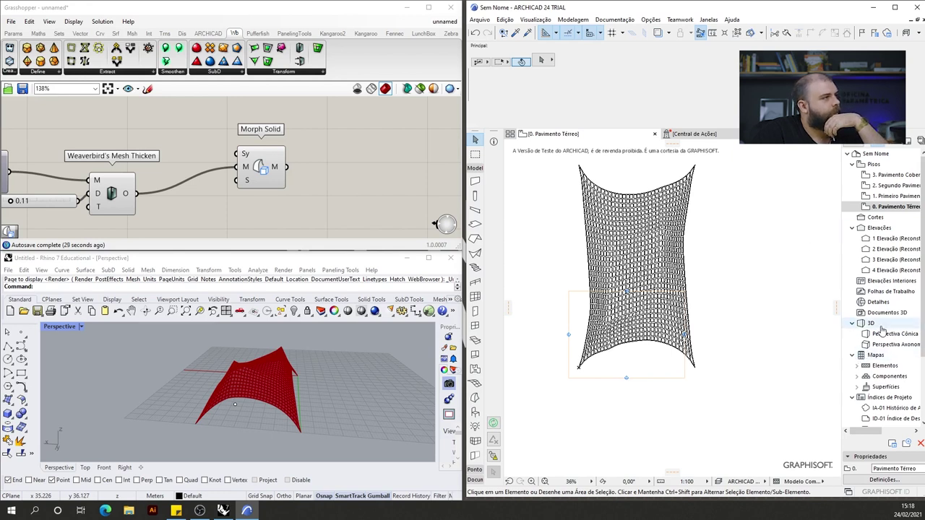
pyautogui.scroll(-2, 885, 332)
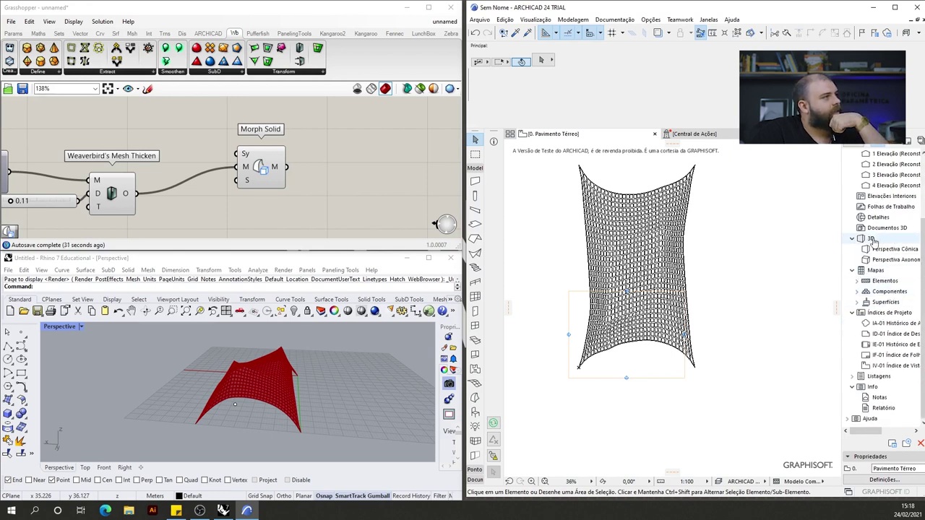
pyautogui.doubleClick(891, 251)
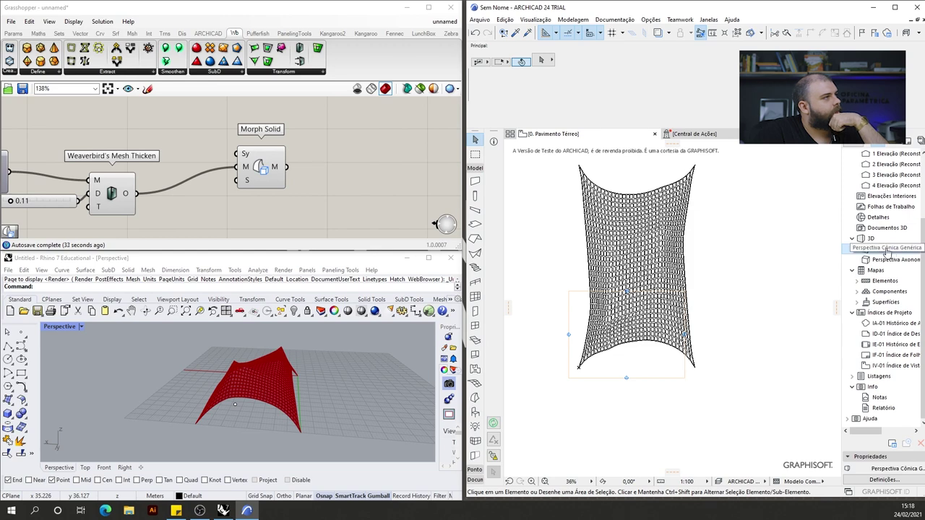
pyautogui.scroll(-3, 686, 305)
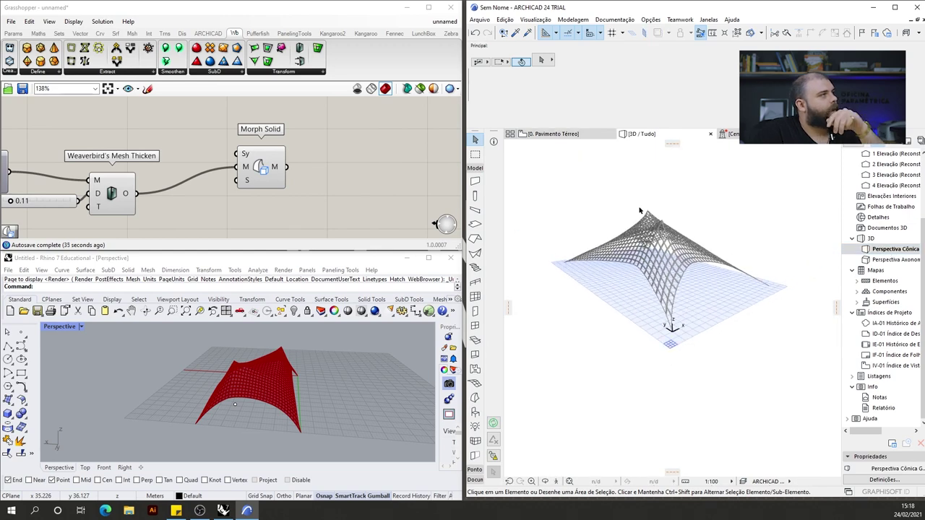
pyautogui.scroll(3, 711, 291)
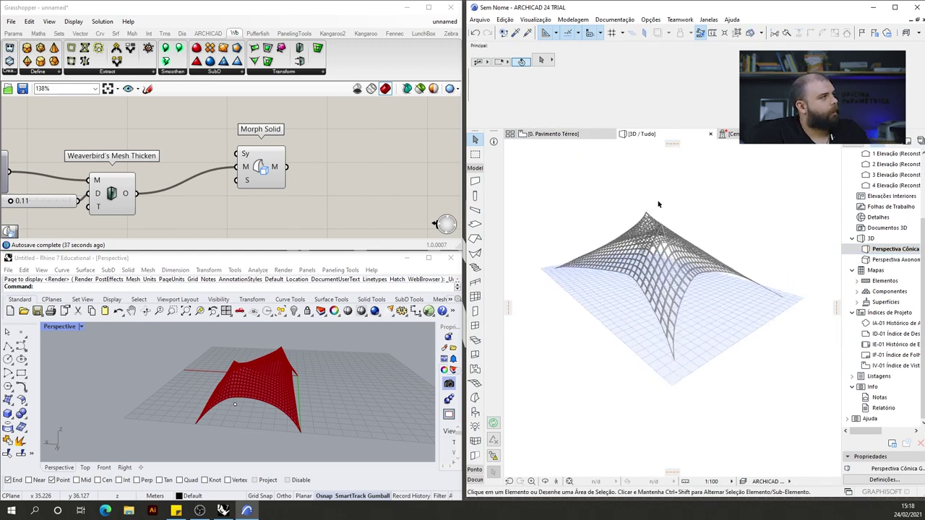
# Examine the transferred frame structure in ARCHICAD's 3D view from several angles, up close and as a whole
pyautogui.click(665, 227)
pyautogui.click(607, 237)
pyautogui.moveTo(608, 237)
pyautogui.keyDown('shift'); pyautogui.mouseDown(button='middle')
pyautogui.moveTo(794, 200)
pyautogui.moveTo(614, 223)
pyautogui.mouseUp(button='middle'); pyautogui.keyUp('shift')
pyautogui.scroll(10, 636, 361)
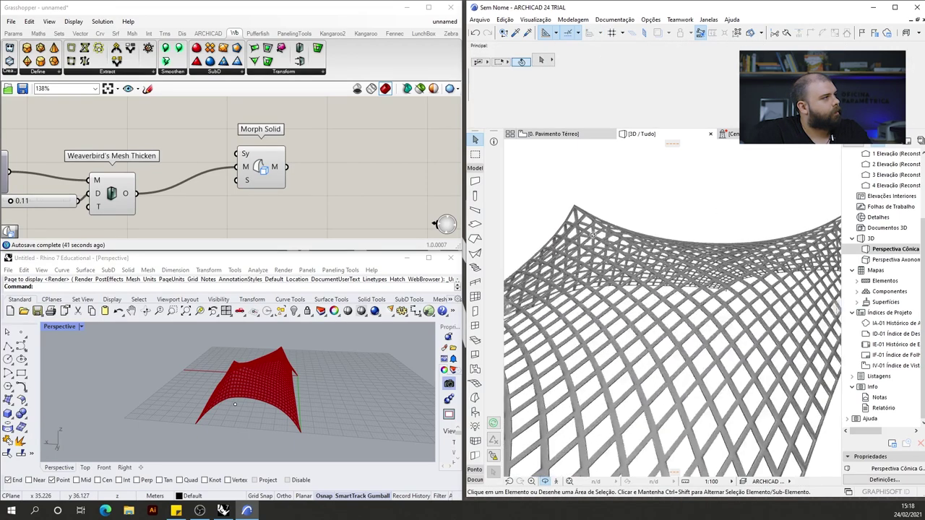
pyautogui.scroll(-10, 651, 388)
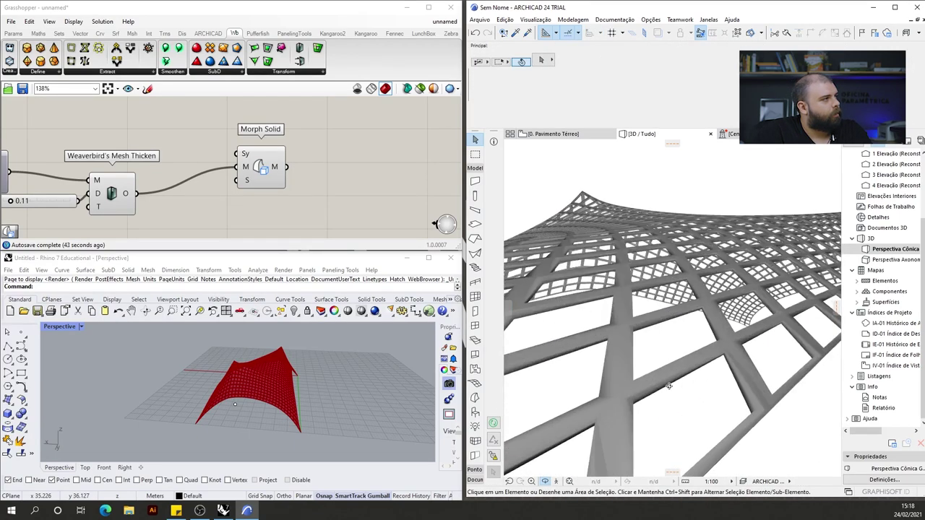
pyautogui.scroll(5, 703, 265)
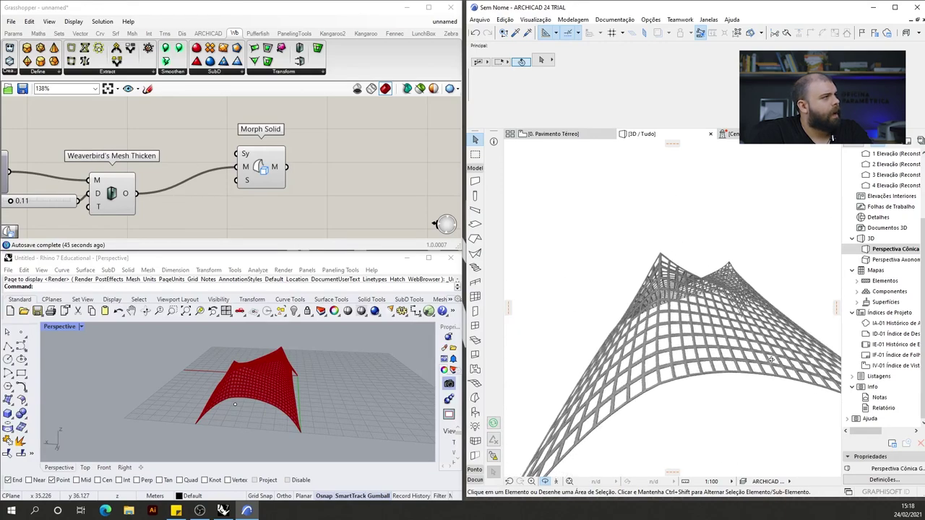
pyautogui.scroll(6, 665, 260)
pyautogui.keyDown('shift'); pyautogui.moveTo(660, 253); pyautogui.dragTo(803, 335, button='middle'); pyautogui.keyUp('shift')
pyautogui.keyDown('shift'); pyautogui.moveTo(679, 298); pyautogui.dragTo(586, 313, button='middle'); pyautogui.keyUp('shift')
pyautogui.scroll(-3, 578, 304)
pyautogui.keyDown('shift'); pyautogui.moveTo(673, 308); pyautogui.dragTo(652, 313, button='middle'); pyautogui.keyUp('shift')
pyautogui.scroll(-3, 647, 277)
pyautogui.keyDown('shift'); pyautogui.moveTo(687, 216); pyautogui.dragTo(658, 220, button='middle'); pyautogui.keyUp('shift')
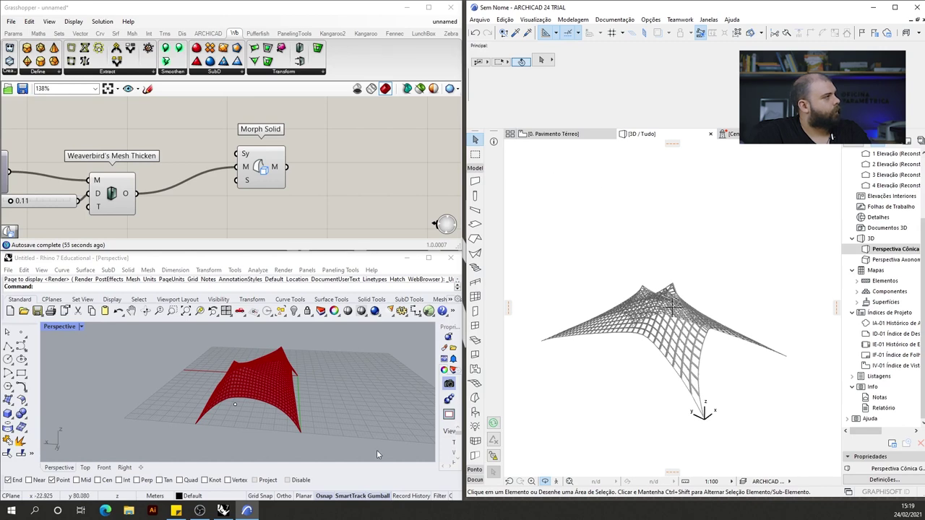
# Add a second Morph Solid component in Grasshopper beside the Mesh Thicken of the Mesh Window panels
pyautogui.click(292, 137)
pyautogui.scroll(-5, 292, 138)
pyautogui.moveTo(273, 158); pyautogui.dragTo(269, 166)
pyautogui.click(310, 199)
pyautogui.click(212, 209)
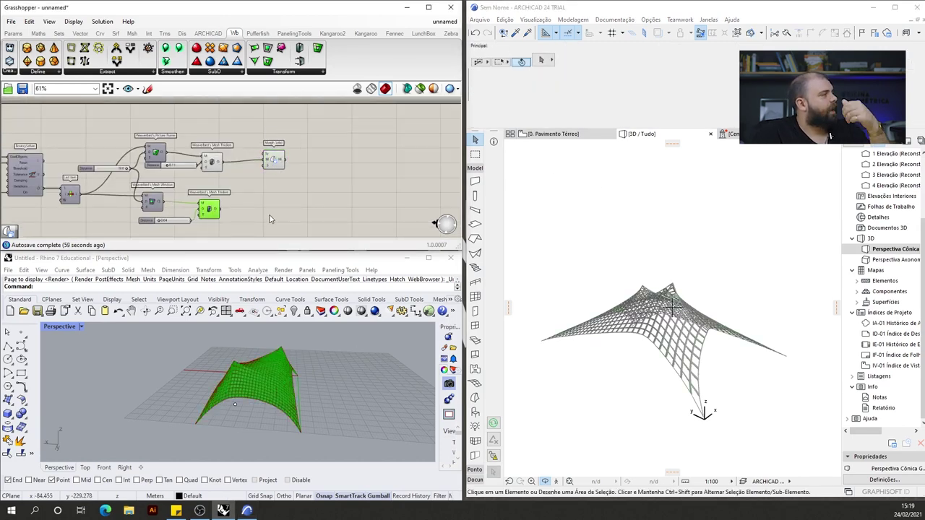
pyautogui.doubleClick(269, 214)
pyautogui.write('morph solid')
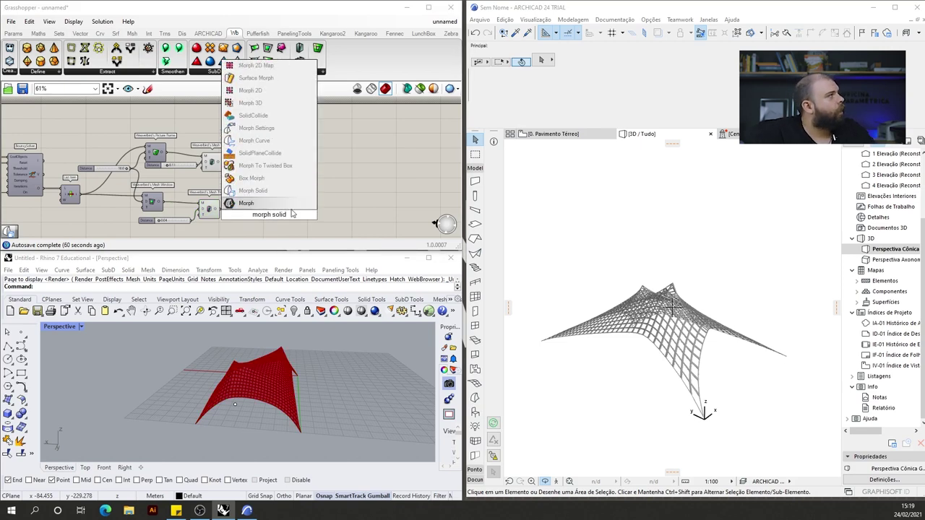
pyautogui.click(256, 191)
# Connect the panels' Mesh Thicken output to the mesh input of the second Morph Solid
pyautogui.scroll(5, 653, 326)
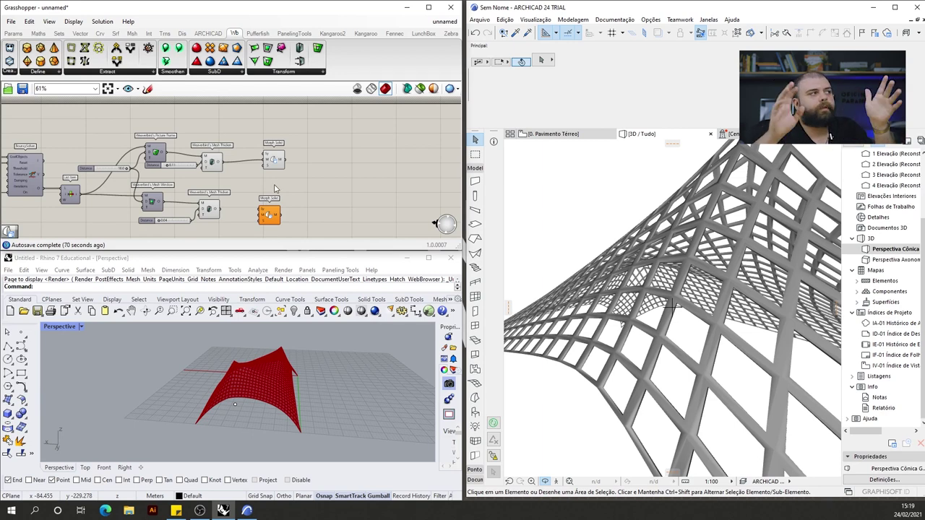
pyautogui.scroll(3, 274, 186)
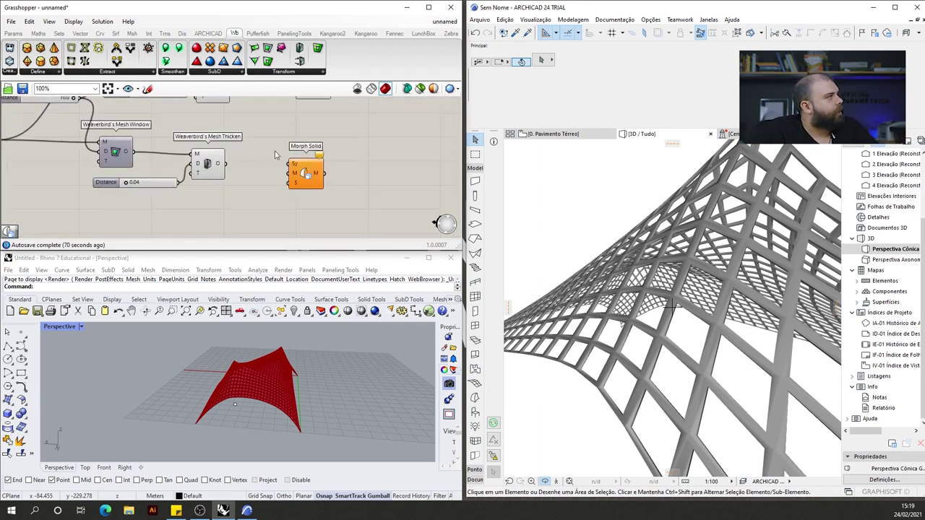
pyautogui.scroll(-3, 268, 161)
pyautogui.scroll(3, 264, 162)
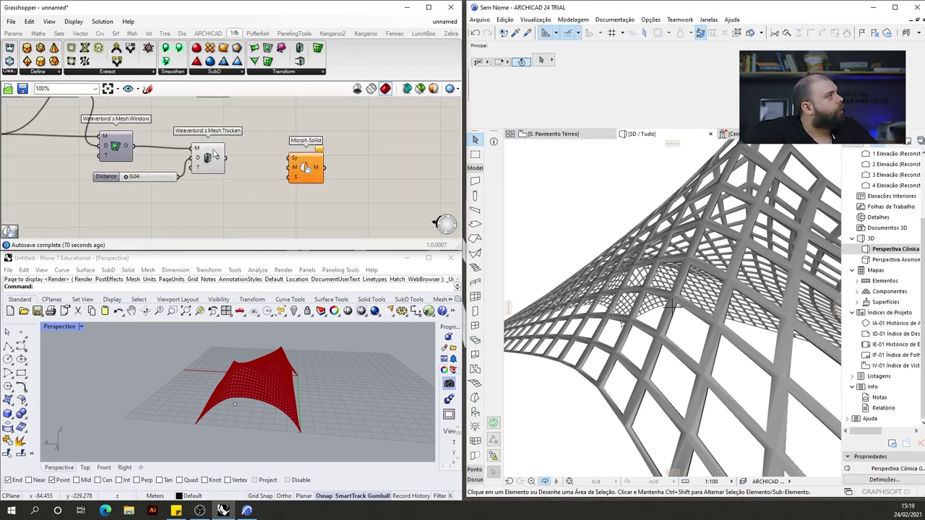
pyautogui.click(215, 154)
pyautogui.moveTo(225, 157); pyautogui.dragTo(287, 167)
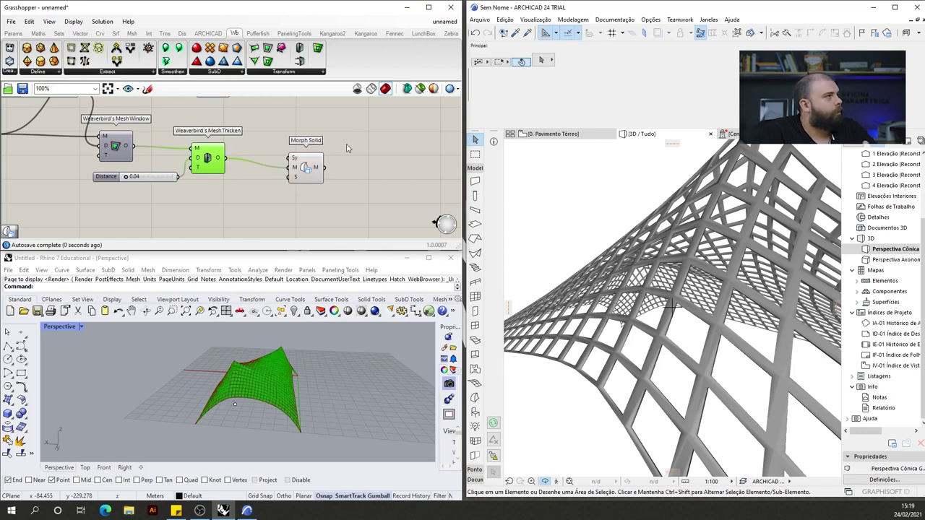
pyautogui.click(346, 149)
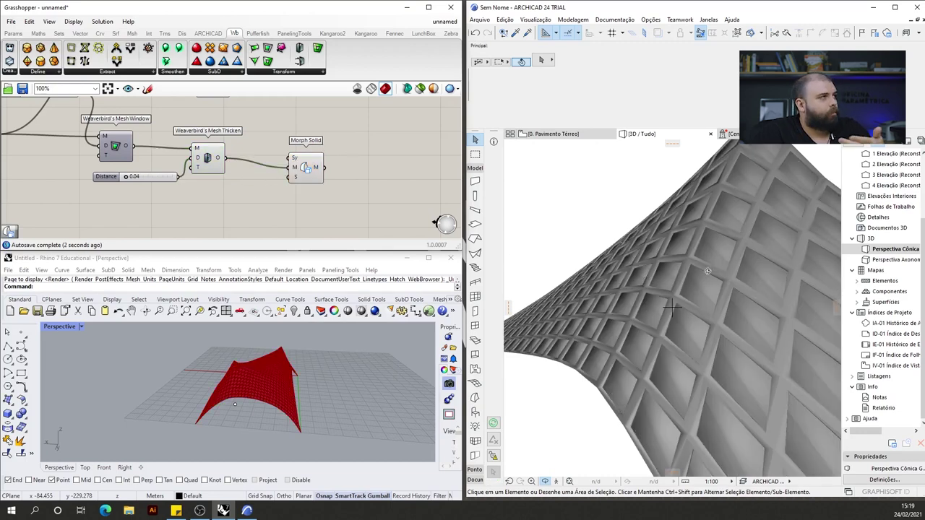
# Add a Morph Settings component to the canvas below the panels' Morph Solid
pyautogui.scroll(-4, 311, 161)
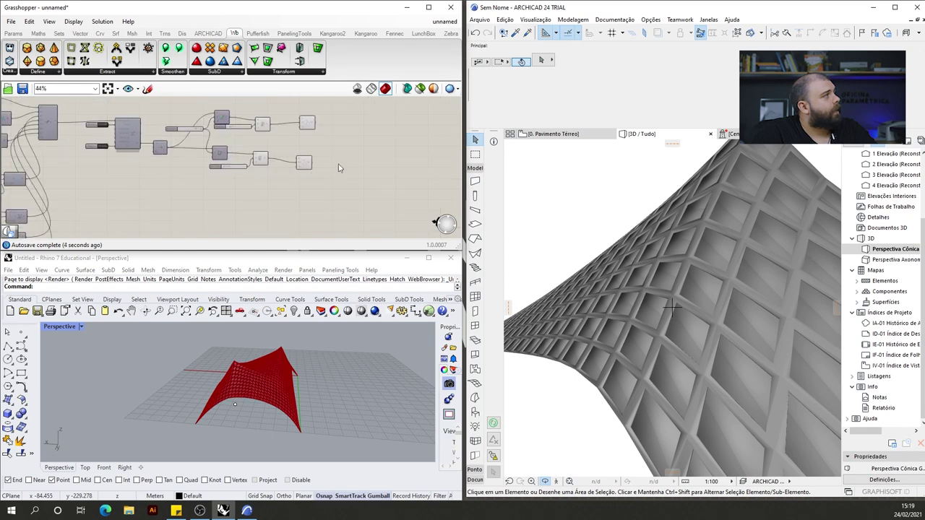
pyautogui.scroll(5, 308, 173)
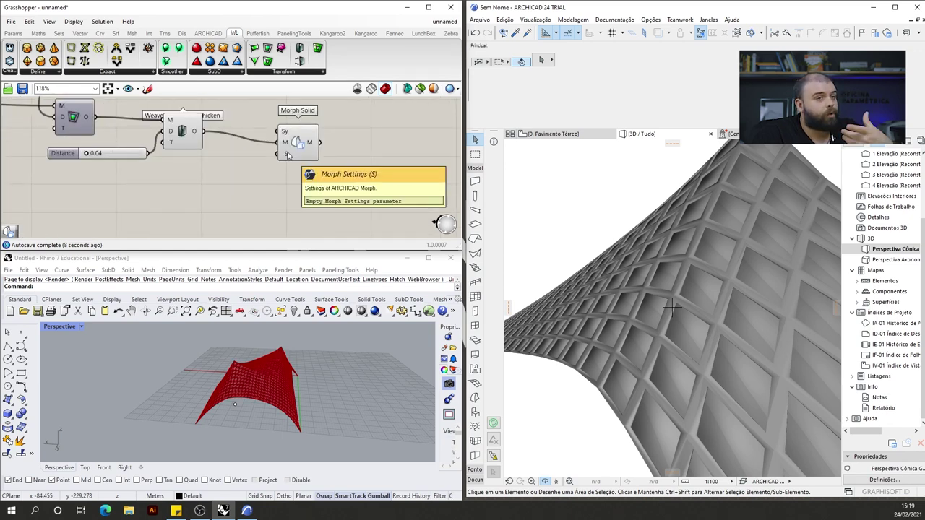
pyautogui.scroll(-3, 289, 166)
pyautogui.doubleClick(292, 182)
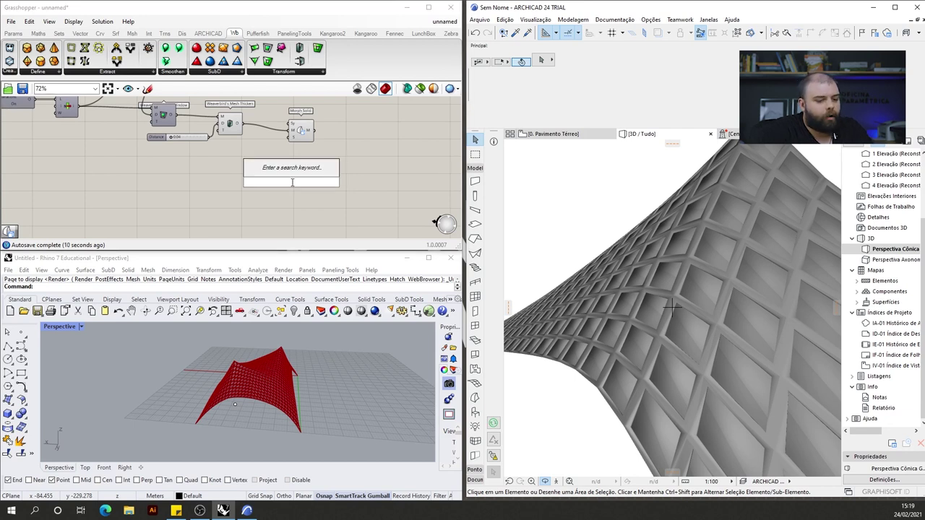
pyautogui.write('morph set')
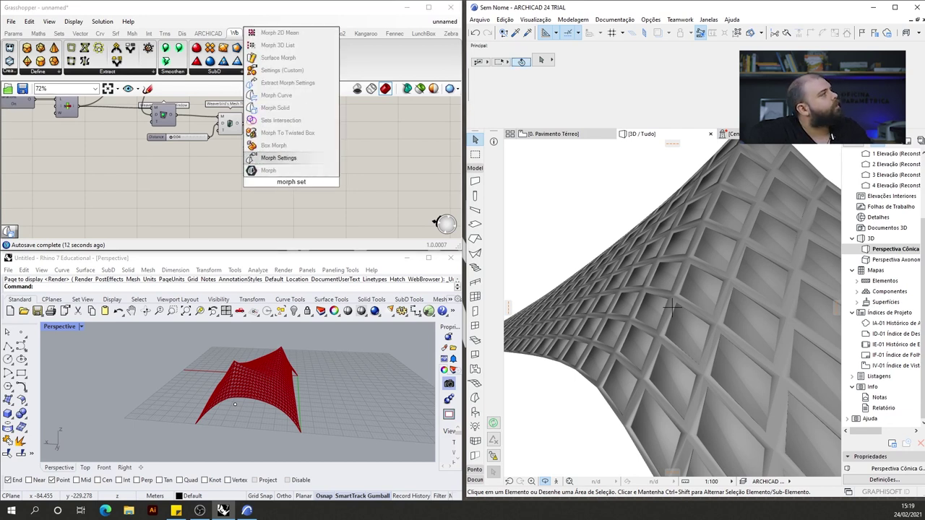
pyautogui.click(296, 159)
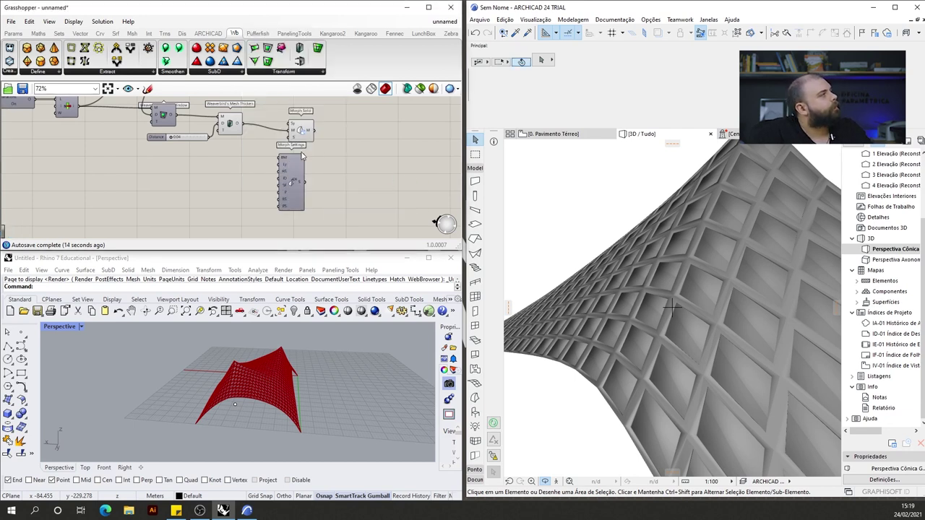
pyautogui.scroll(-1, 300, 161)
pyautogui.scroll(2, 299, 162)
pyautogui.click(265, 165)
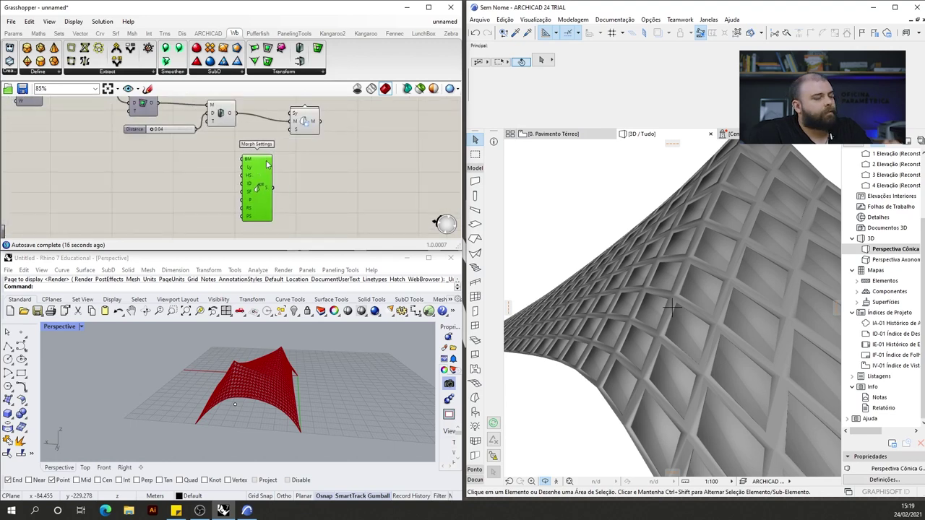
# Add an ARCHICAD Building Material input component to the canvas beside the Morph Settings component
pyautogui.scroll(3, 265, 165)
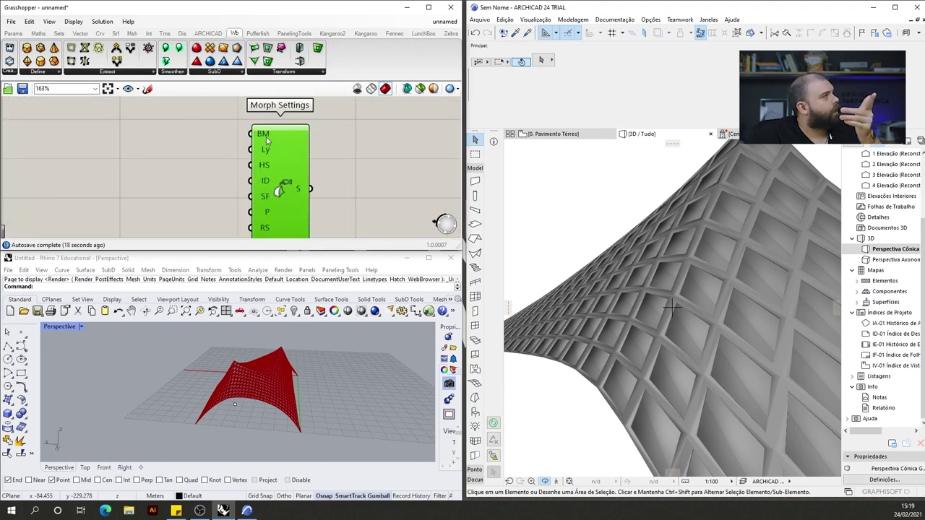
pyautogui.scroll(-3, 217, 179)
pyautogui.click(195, 170)
pyautogui.scroll(2, 202, 186)
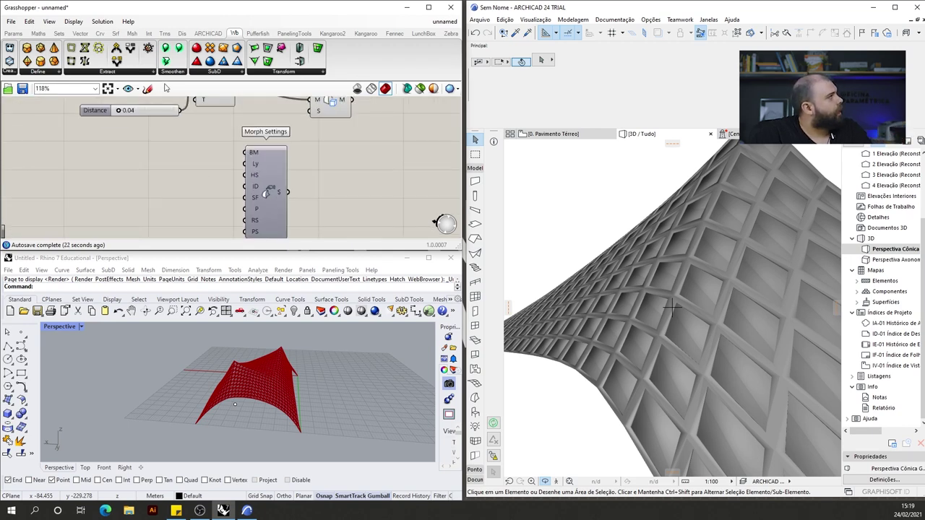
pyautogui.click(208, 33)
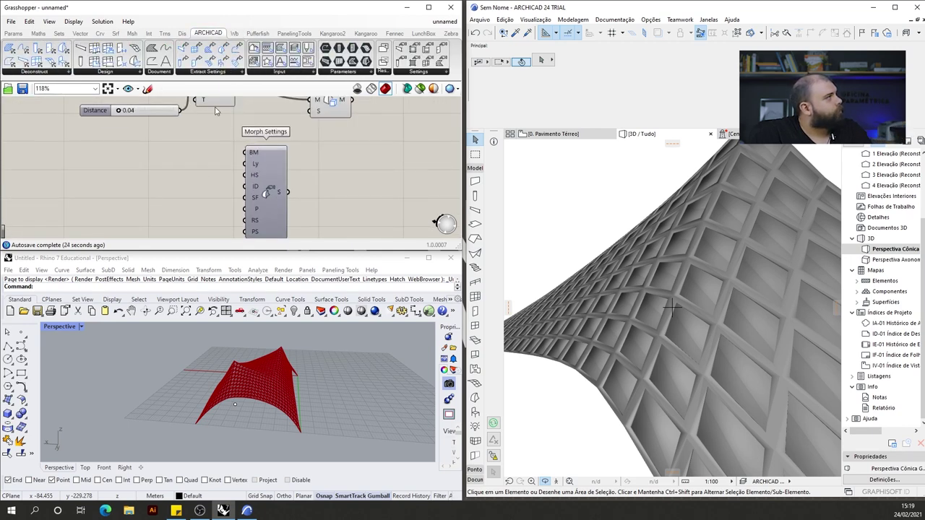
pyautogui.click(272, 73)
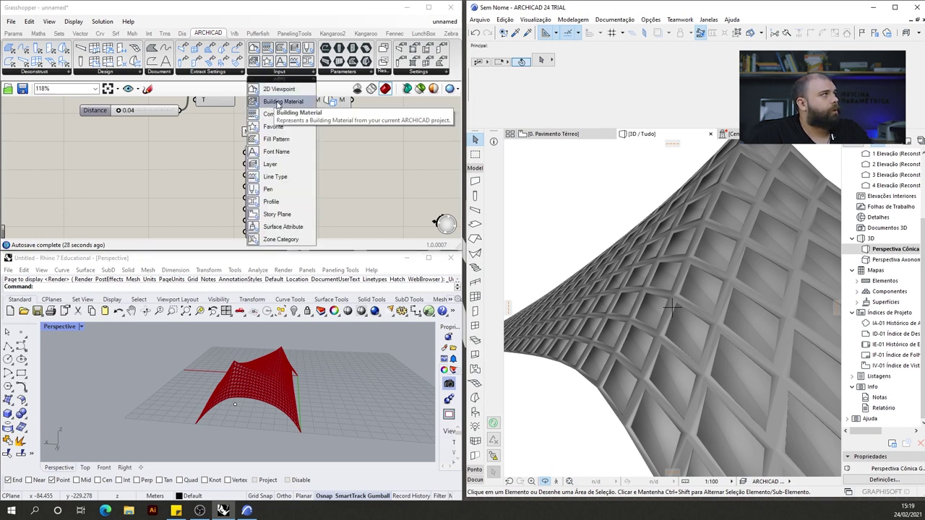
pyautogui.click(277, 102)
pyautogui.click(156, 153)
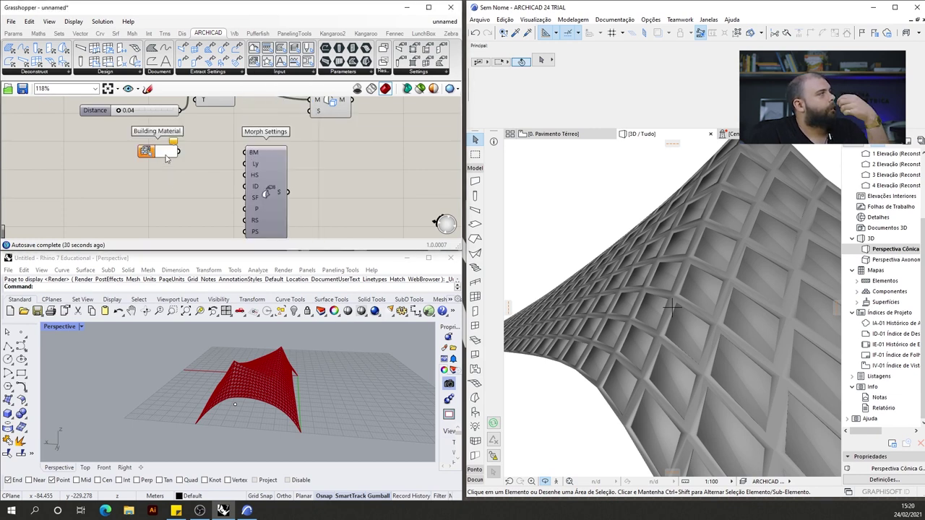
pyautogui.moveTo(161, 154); pyautogui.dragTo(180, 147)
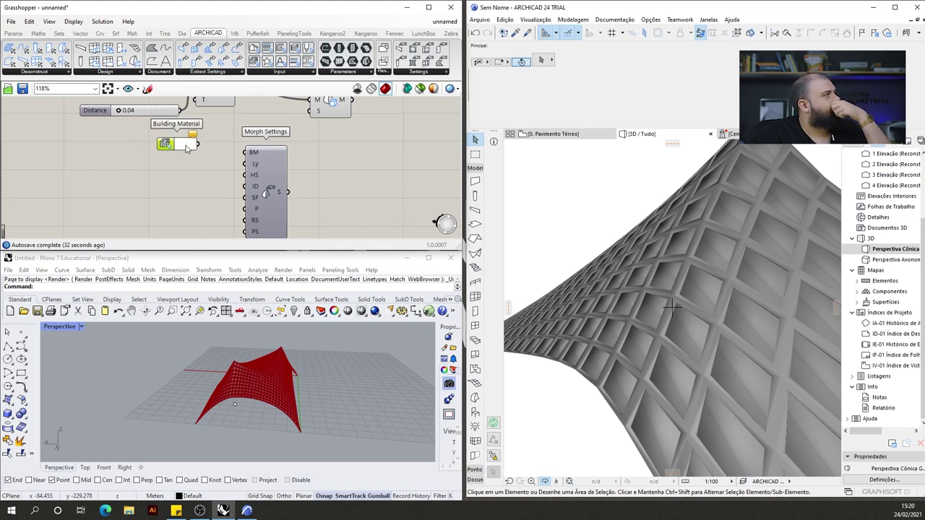
# Set the building material to Vidro and connect it to the BM input of Morph Settings
pyautogui.doubleClick(186, 147)
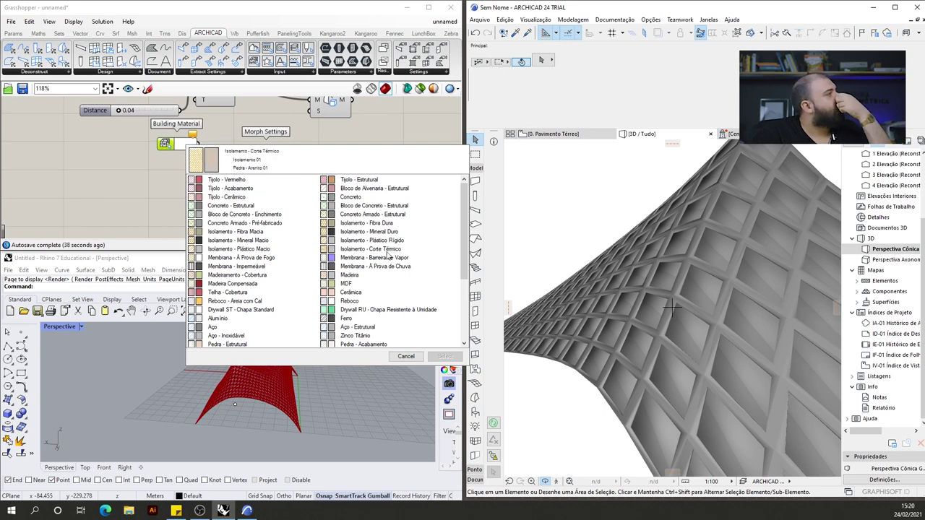
pyautogui.moveTo(464, 249); pyautogui.dragTo(461, 306)
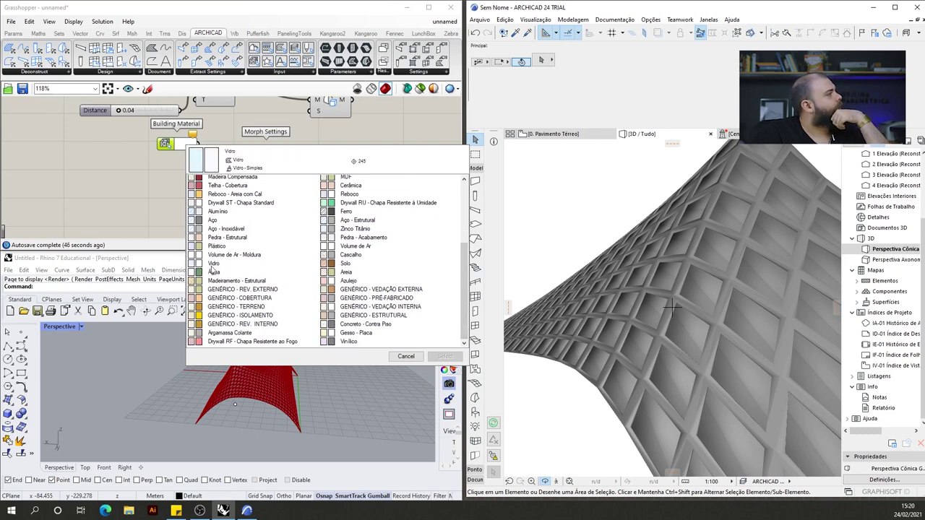
pyautogui.click(214, 264)
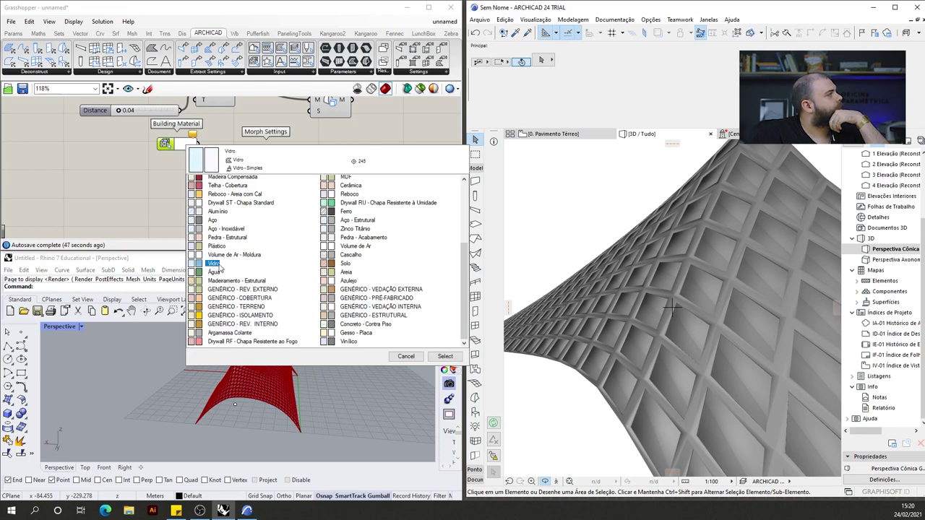
pyautogui.click(445, 357)
pyautogui.moveTo(165, 144); pyautogui.dragTo(168, 154)
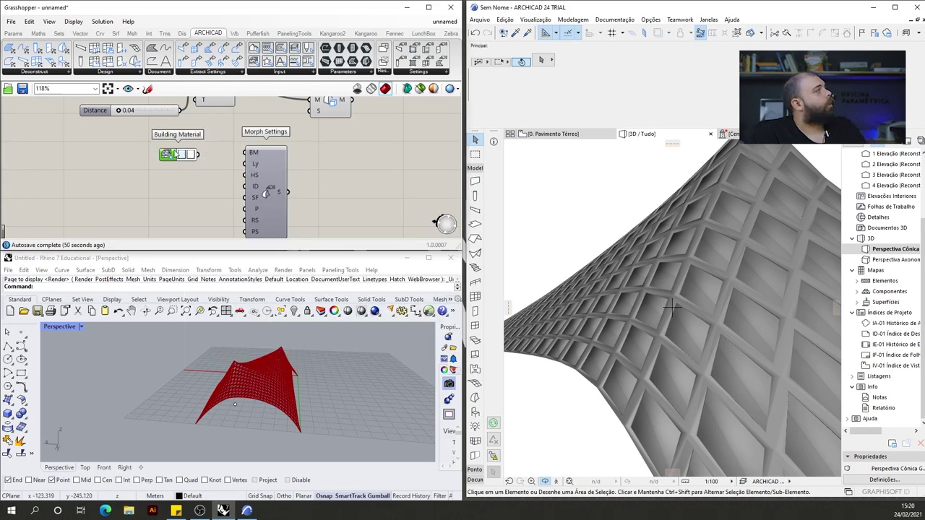
pyautogui.moveTo(195, 159)
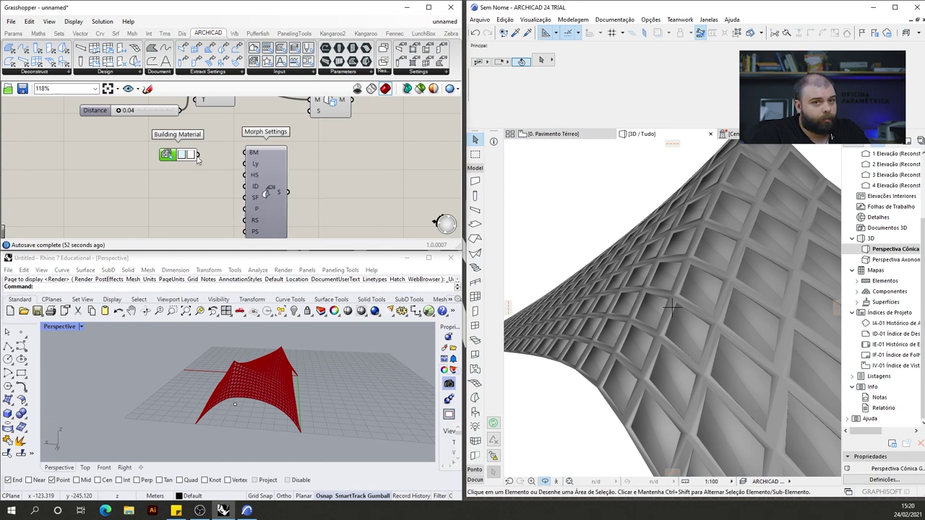
pyautogui.moveTo(197, 155); pyautogui.dragTo(253, 154)
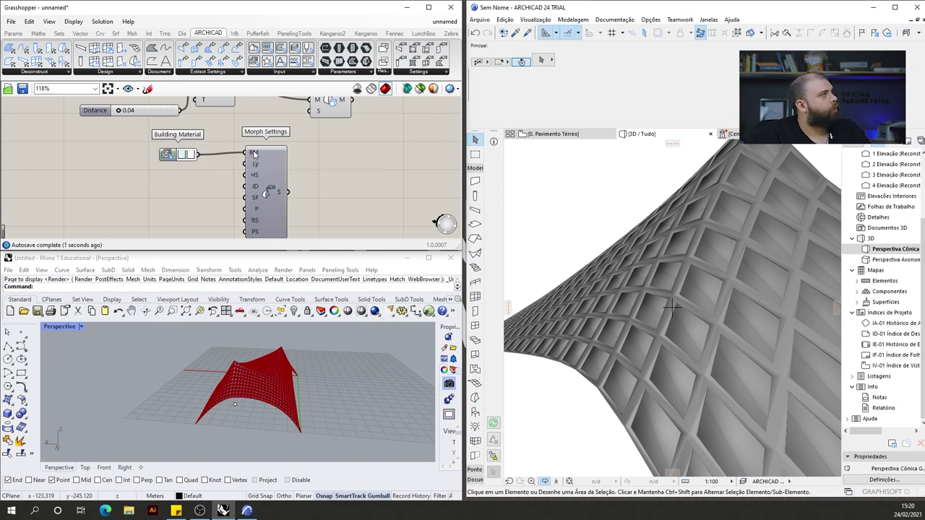
# Connect the Morph Settings output to the settings input of the panels' Morph Solid
pyautogui.moveTo(254, 153)
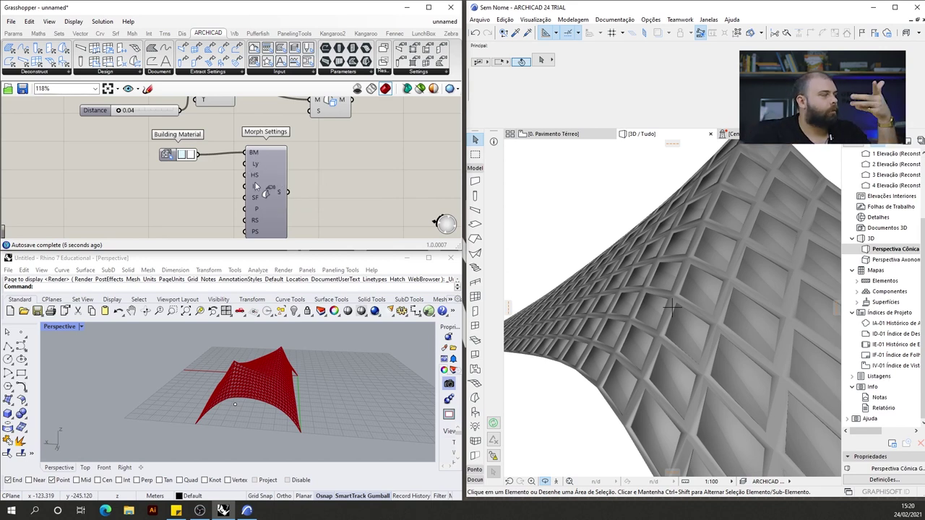
pyautogui.scroll(-2, 248, 190)
pyautogui.scroll(2, 287, 178)
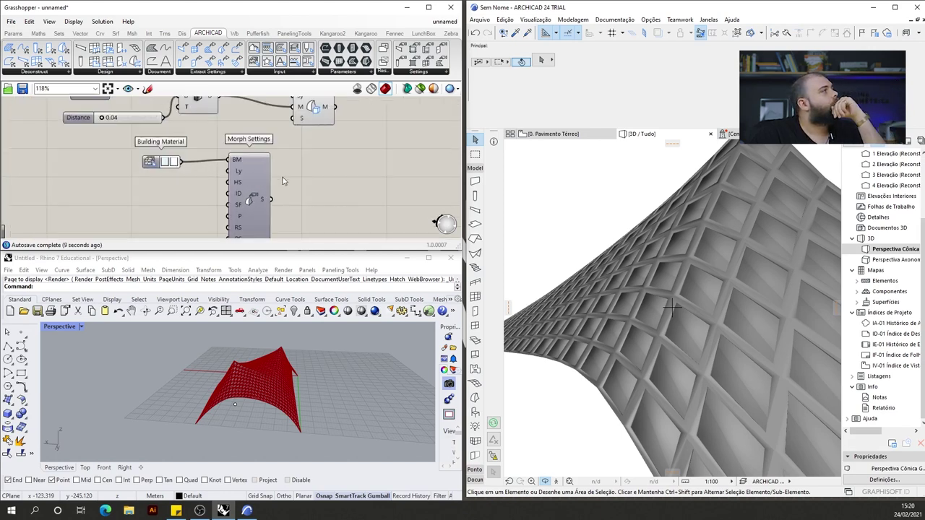
pyautogui.moveTo(264, 200)
pyautogui.moveTo(270, 199); pyautogui.dragTo(267, 160)
pyautogui.scroll(-2, 278, 201)
pyautogui.scroll(3, 322, 114)
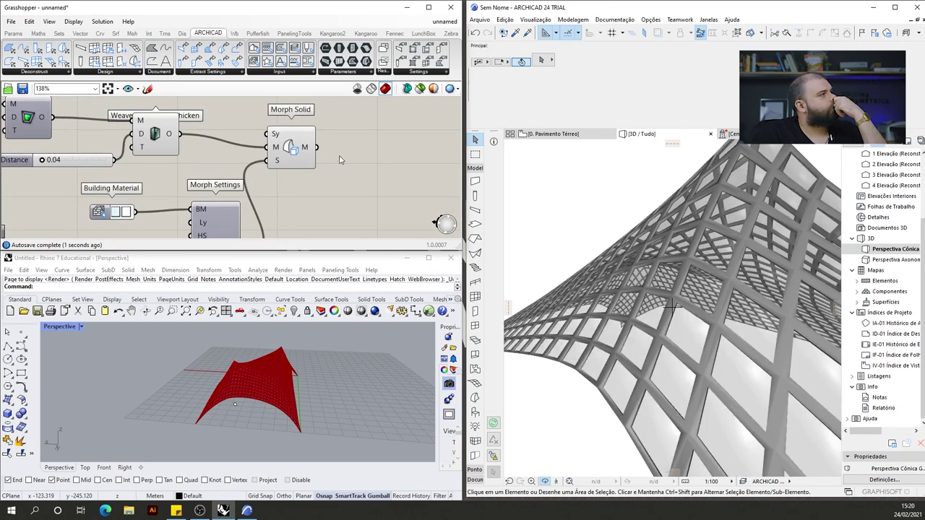
# Orbit and zoom around the glazed structure in ARCHICAD's 3D view to examine its panels and frames
pyautogui.keyDown('shift'); pyautogui.moveTo(708, 305); pyautogui.dragTo(659, 306, button='middle'); pyautogui.keyUp('shift')
pyautogui.scroll(-10, 614, 287)
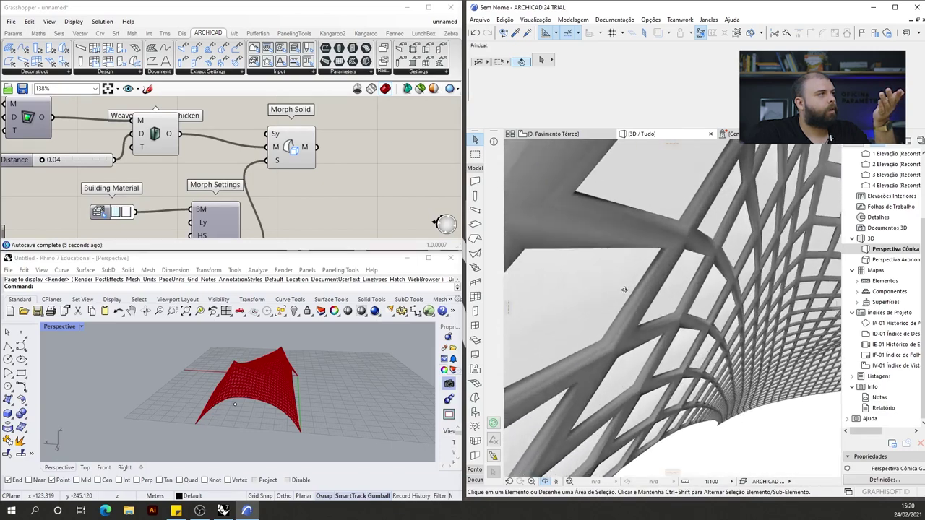
pyautogui.moveTo(616, 280); pyautogui.dragTo(759, 239)
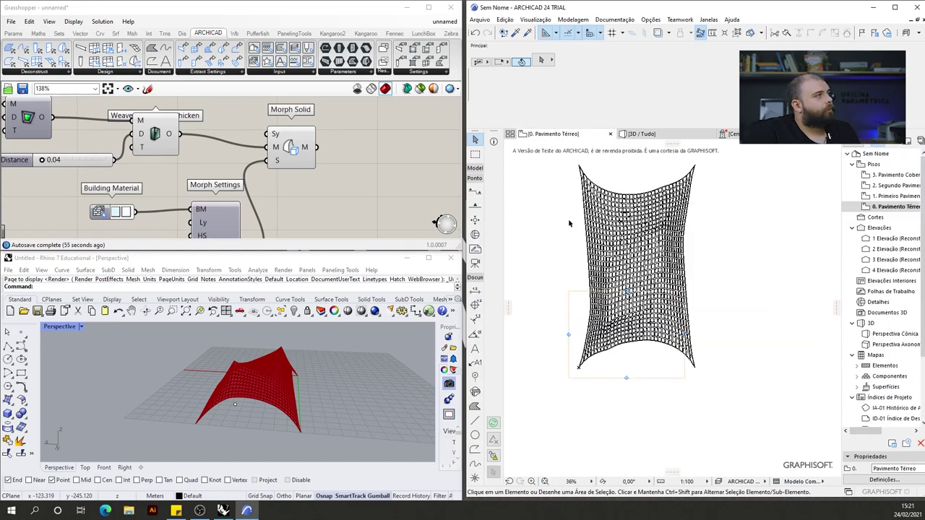
# Draw a vertical section line through the middle of the structure in ARCHICAD's ground floor plan, looking toward its right side
pyautogui.click(475, 192)
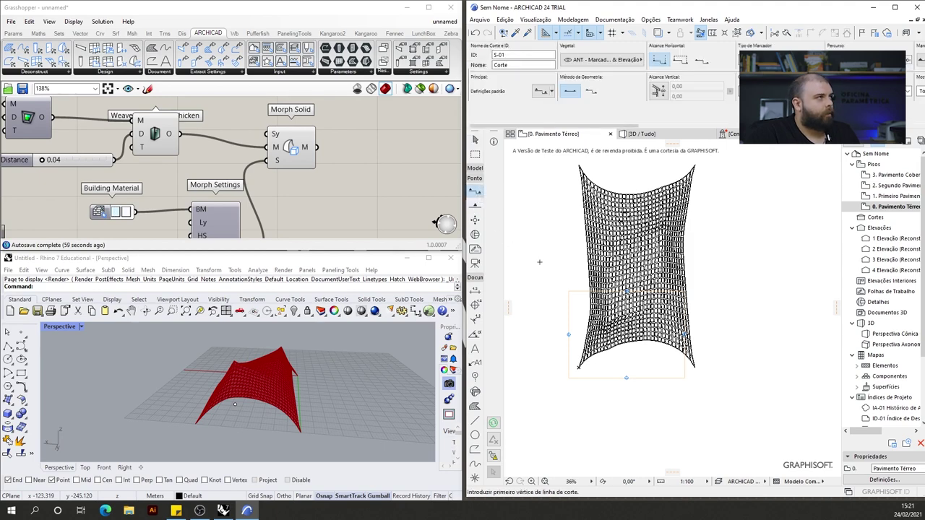
pyautogui.click(634, 165)
pyautogui.click(635, 408)
pyautogui.click(695, 383)
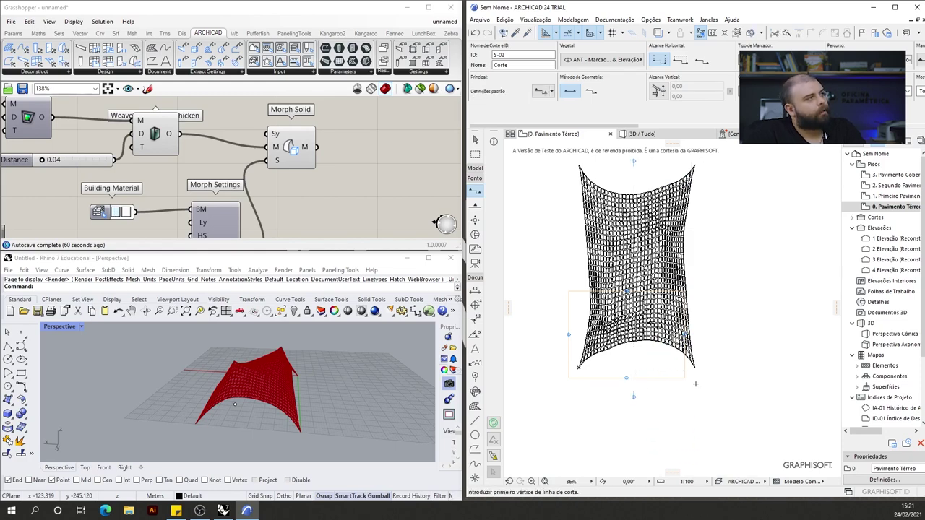
pyautogui.scroll(-2, 710, 309)
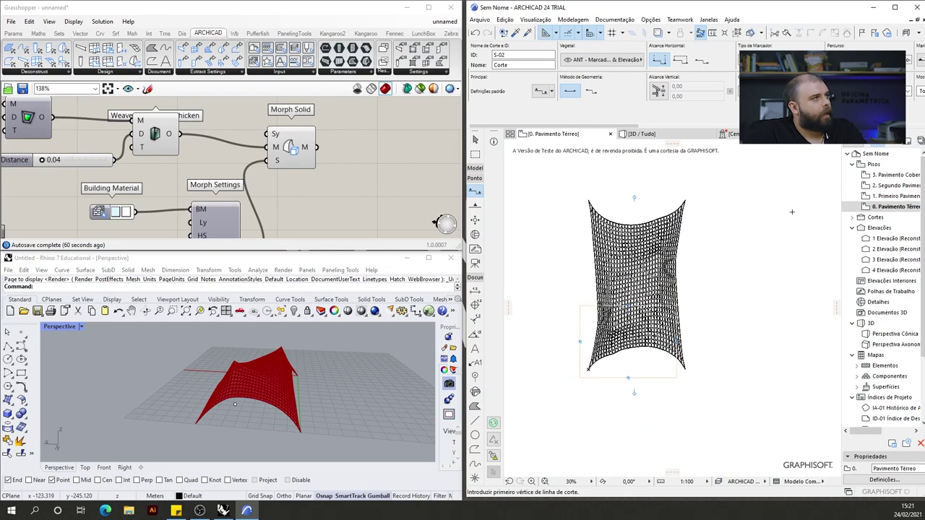
# Open the S-01 Corte section and examine the cut frames and glass panels up close and as a whole
pyautogui.click(851, 217)
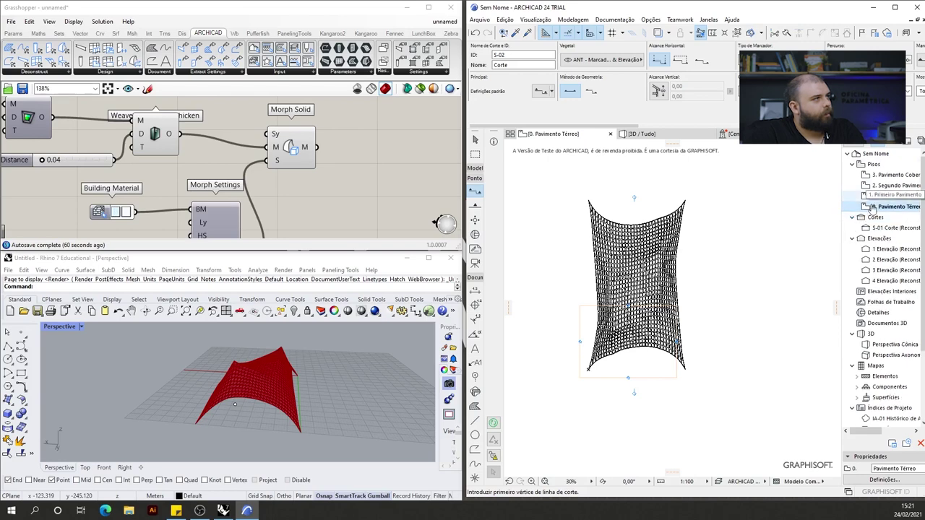
pyautogui.doubleClick(887, 230)
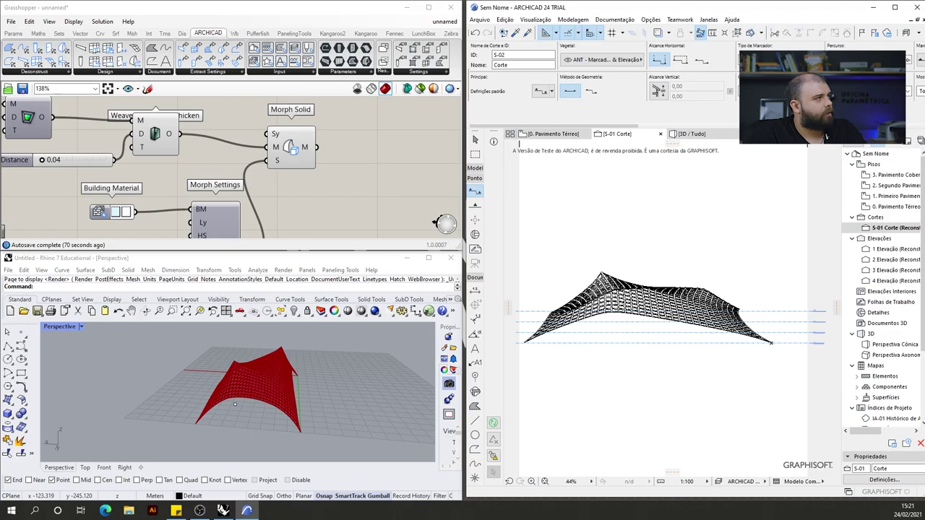
pyautogui.scroll(10, 796, 466)
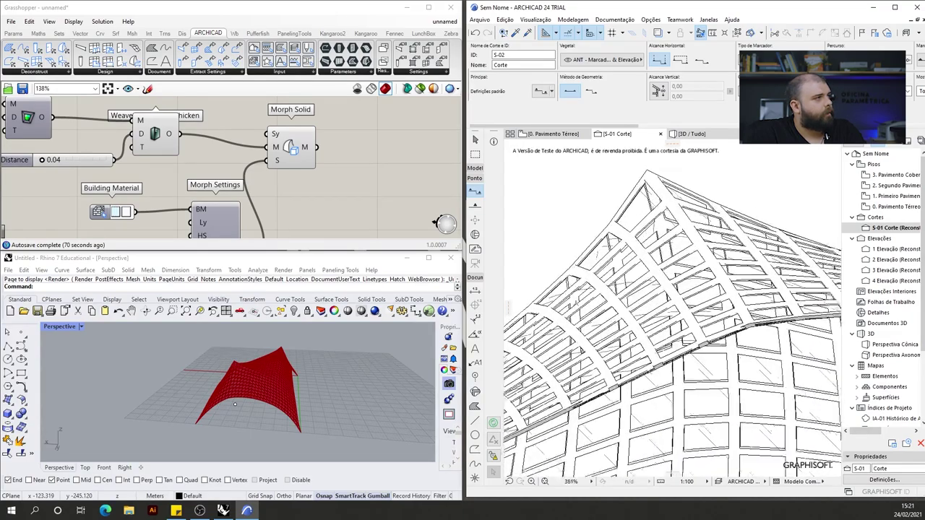
pyautogui.scroll(3, 795, 467)
pyautogui.scroll(-8, 796, 466)
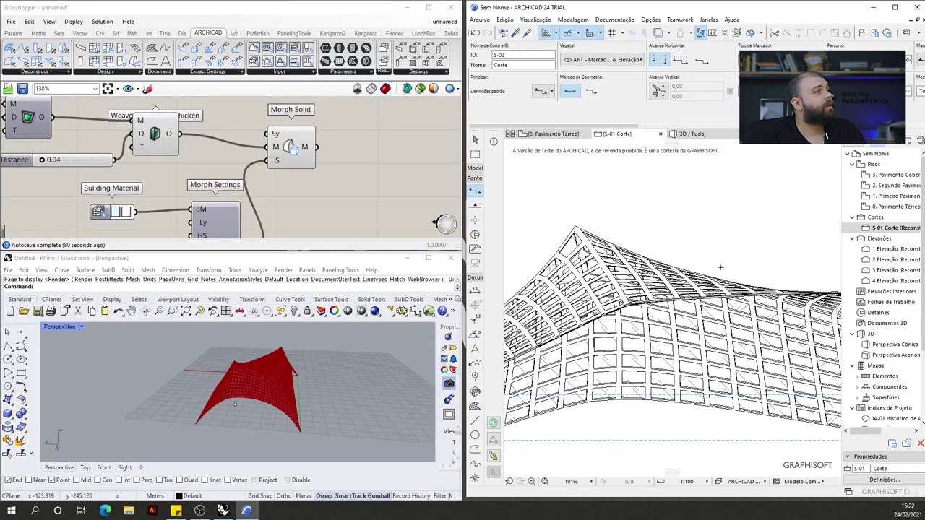
pyautogui.scroll(-5, 720, 267)
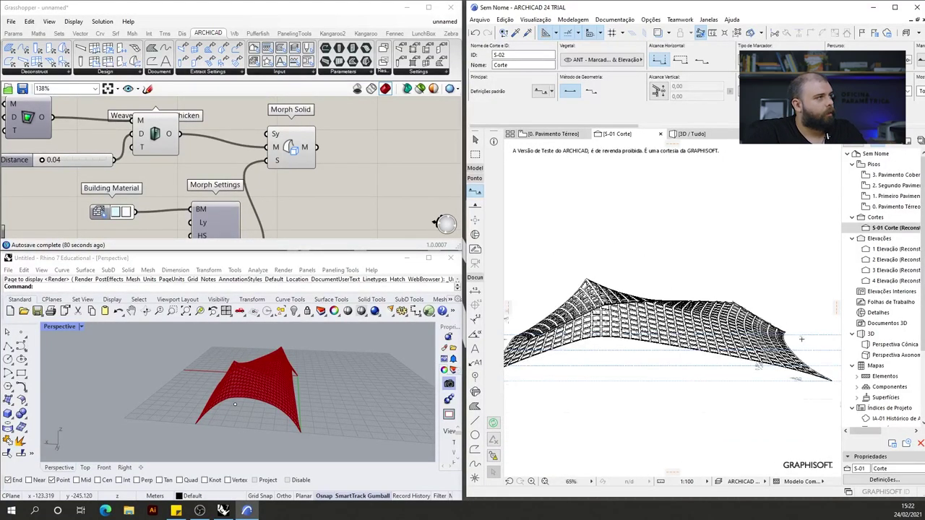
pyautogui.scroll(10, 546, 213)
pyautogui.scroll(-7, 546, 212)
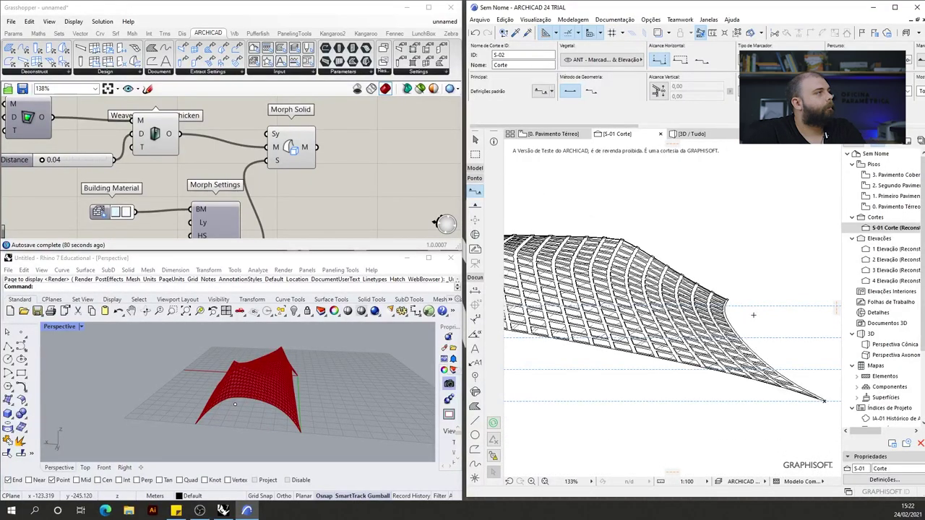
pyautogui.scroll(-4, 650, 304)
# Switch to Grasshopper and reposition the frames' and panels' Morph Solid components beside their Mesh Thicken components
pyautogui.scroll(-3, 386, 137)
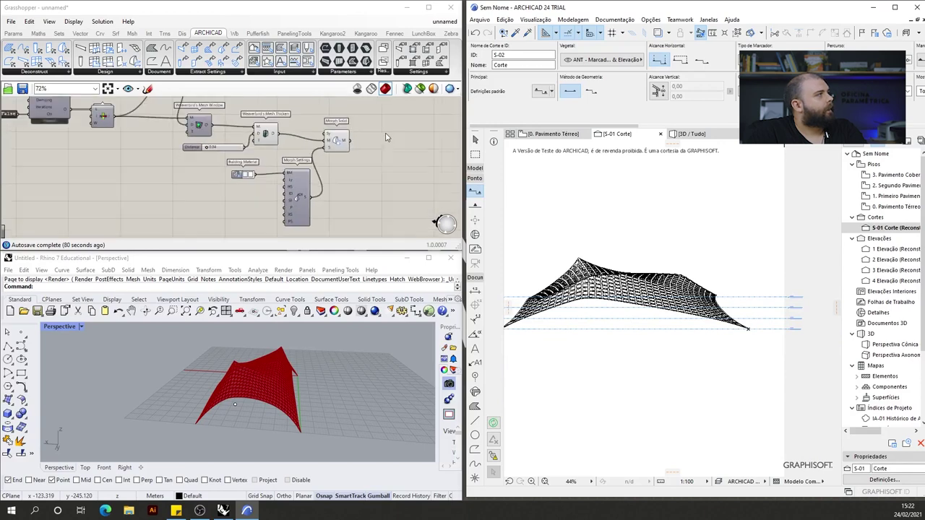
pyautogui.moveTo(347, 138); pyautogui.dragTo(318, 195, button='right')
pyautogui.scroll(1, 303, 173)
pyautogui.moveTo(329, 142); pyautogui.dragTo(344, 136)
pyautogui.moveTo(310, 216); pyautogui.dragTo(329, 201)
pyautogui.click(371, 191)
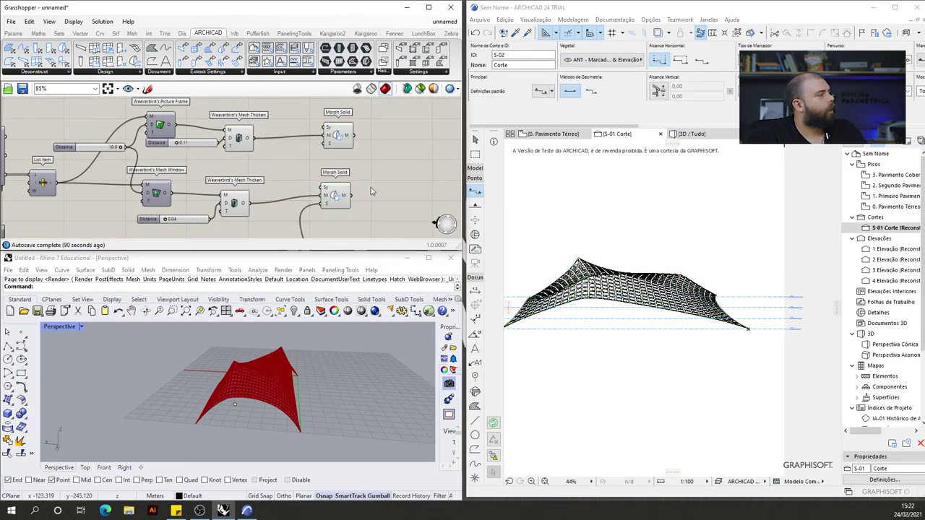
# Add a Boolean Toggle set to False and connect it to the synchronize inputs of both Morph Solid components
pyautogui.click(15, 33)
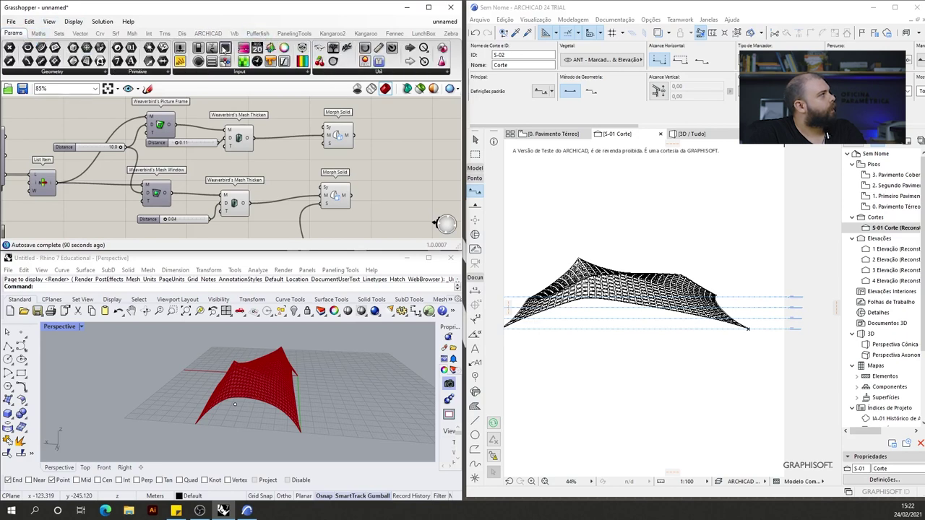
pyautogui.scroll(3, 312, 122)
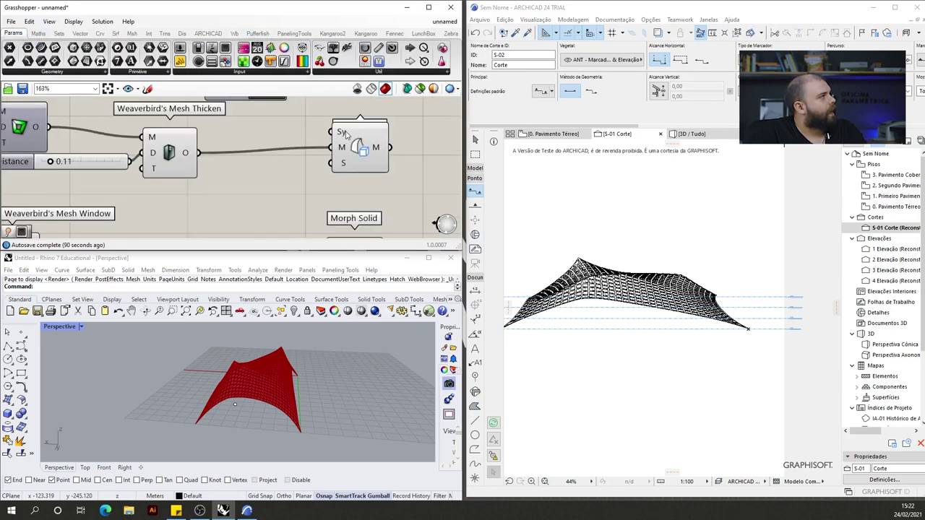
pyautogui.moveTo(346, 134)
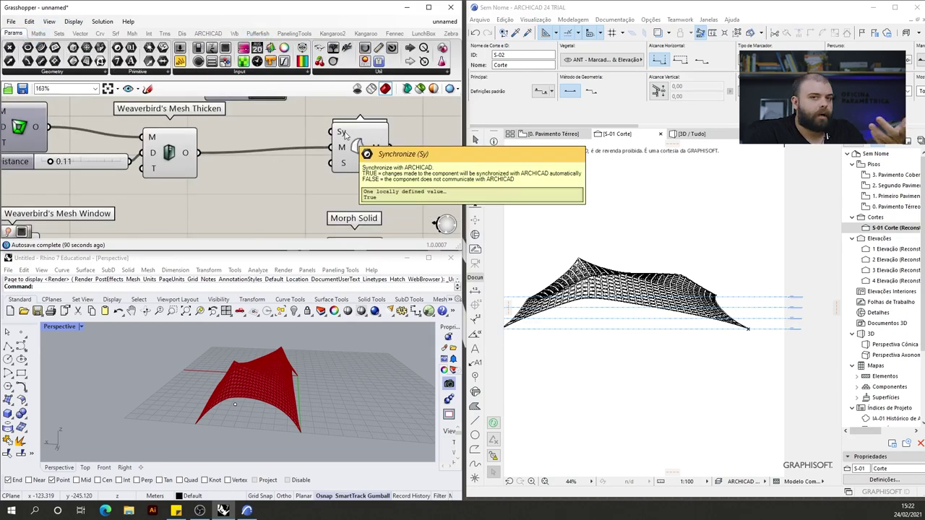
pyautogui.scroll(-2, 270, 123)
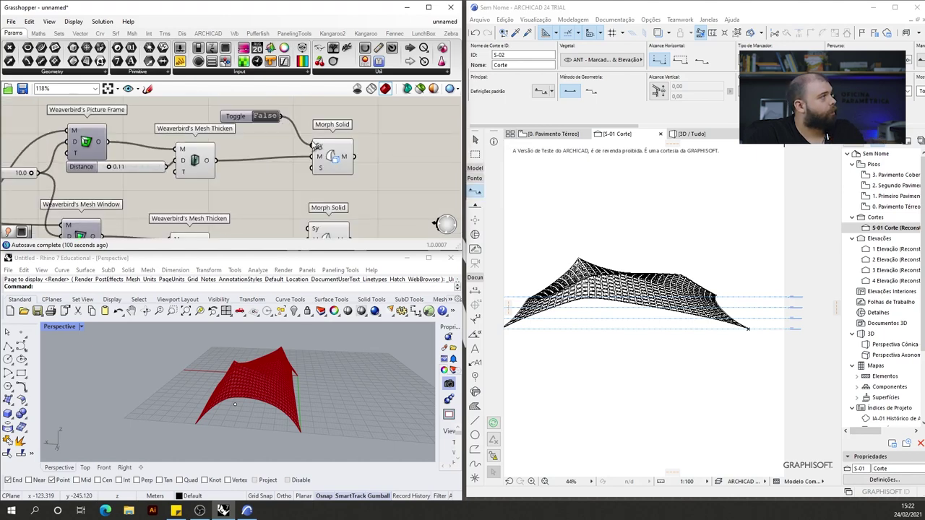
pyautogui.moveTo(282, 117); pyautogui.dragTo(315, 228)
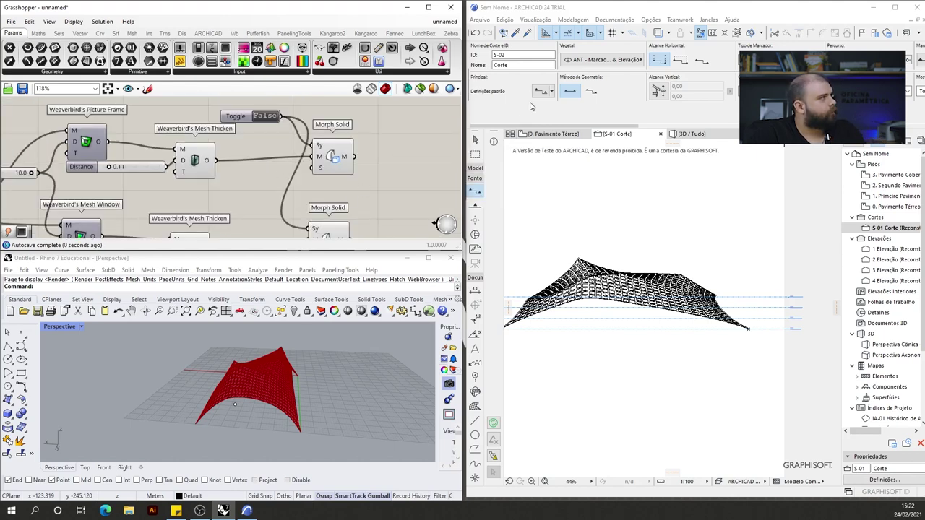
# Return to ARCHICAD's 3D view and select the transferred frame structure
pyautogui.click(718, 136)
pyautogui.scroll(-1, 661, 307)
pyautogui.scroll(1, 607, 289)
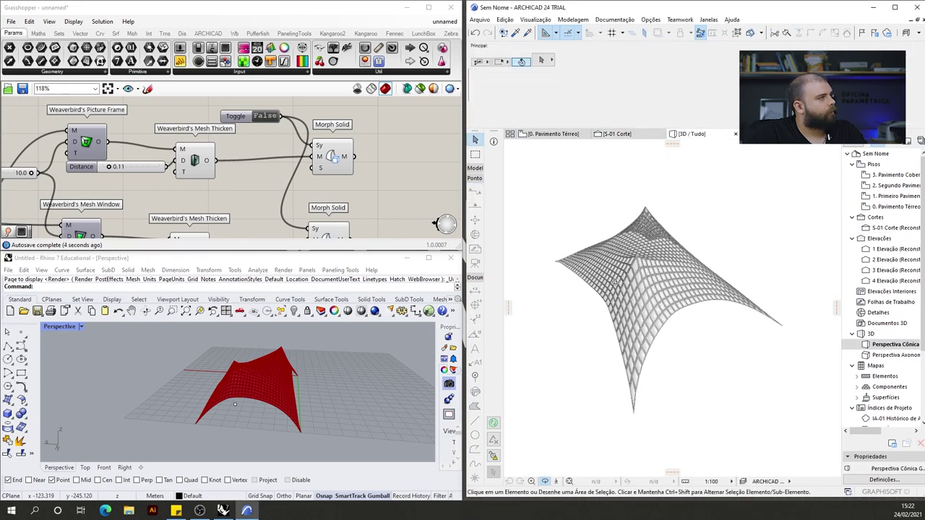
pyautogui.click(633, 263)
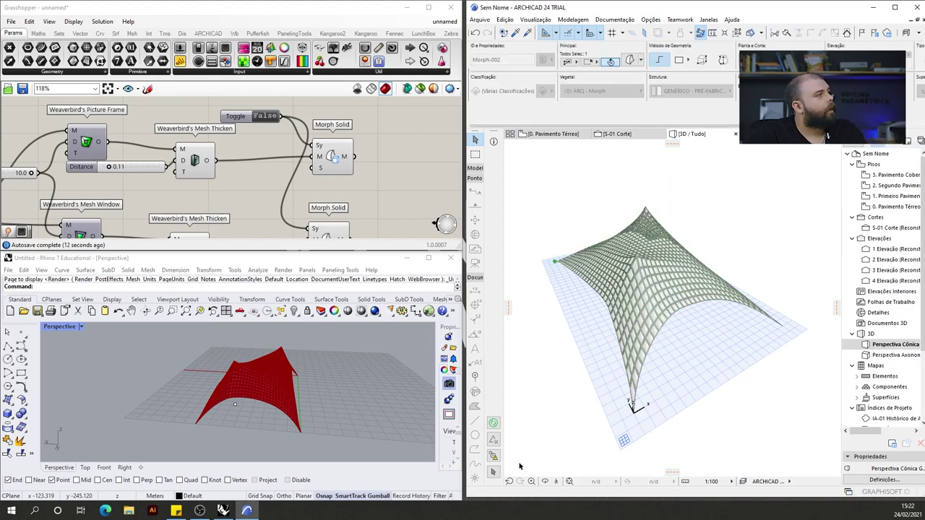
# Unlock all elements in the ARCHICAD model and accept clearing the undo list
pyautogui.click(509, 20)
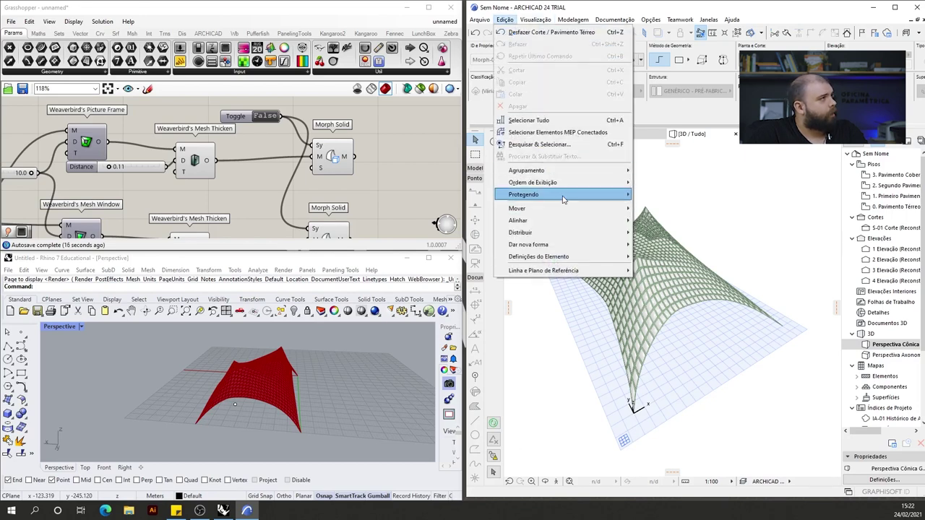
pyautogui.moveTo(563, 199)
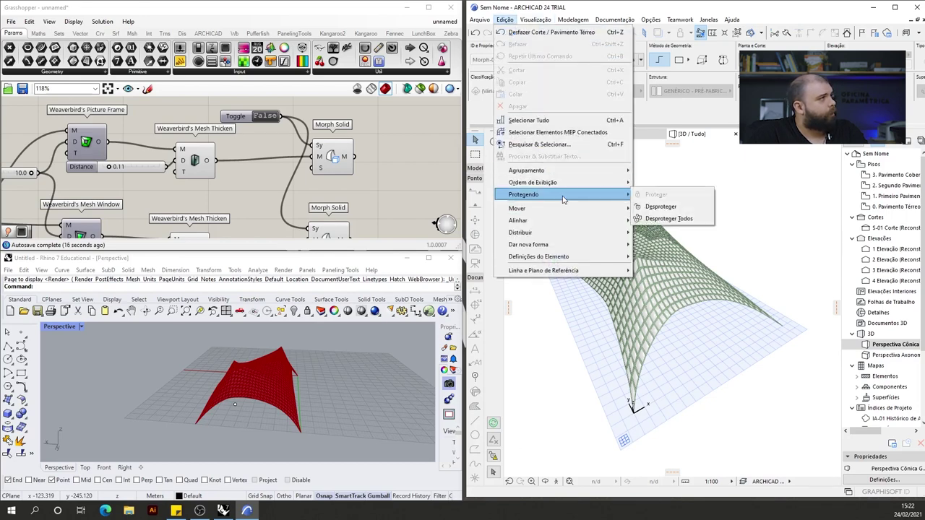
pyautogui.click(664, 219)
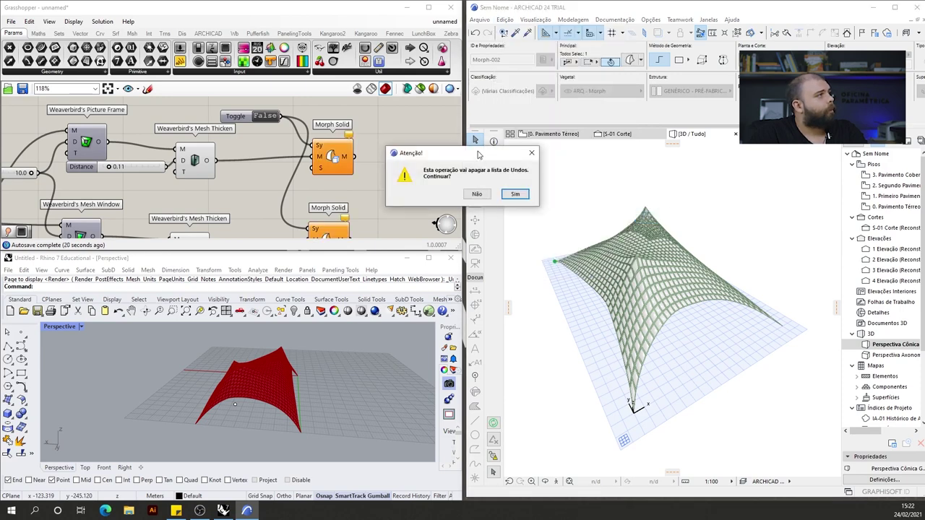
pyautogui.moveTo(477, 155); pyautogui.dragTo(602, 157)
pyautogui.click(640, 199)
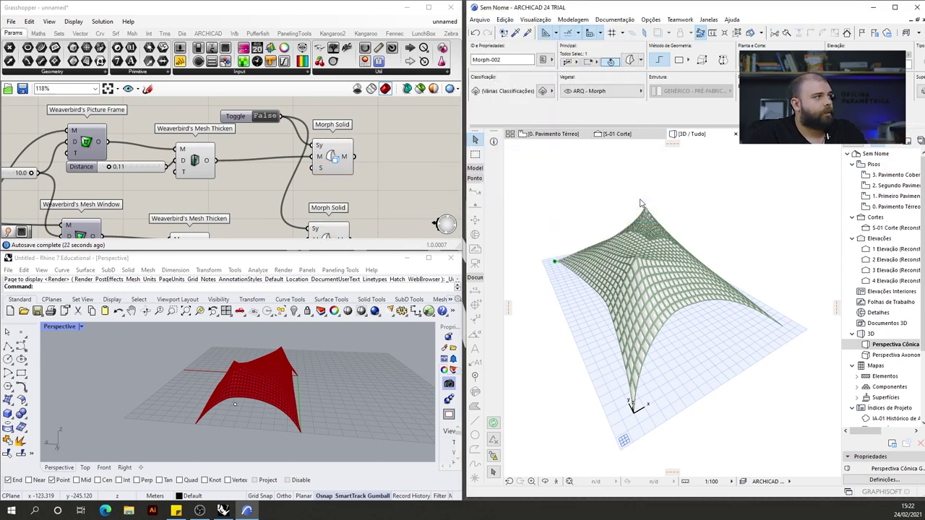
# Select the whole transferred structure, frames and glass panels, in the 3D view and delete it
pyautogui.click(694, 327)
pyautogui.moveTo(736, 351); pyautogui.dragTo(618, 223)
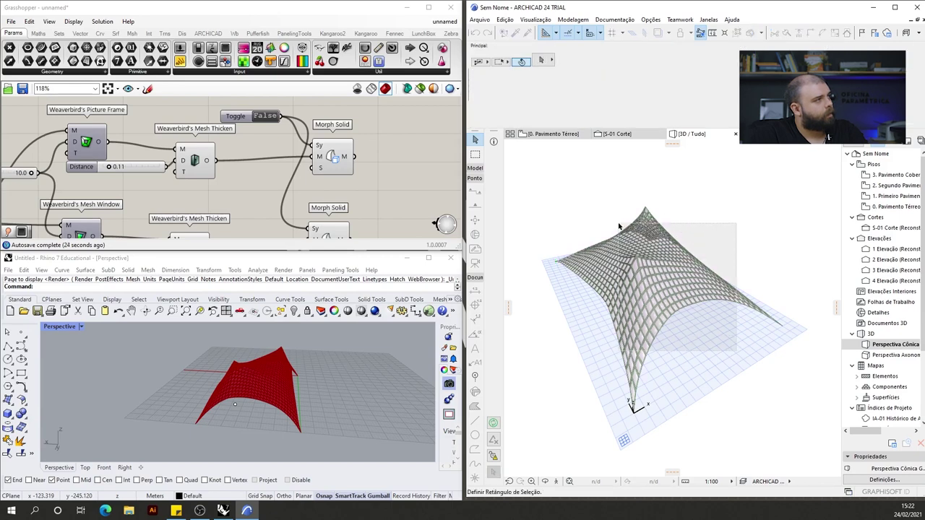
pyautogui.click(748, 193)
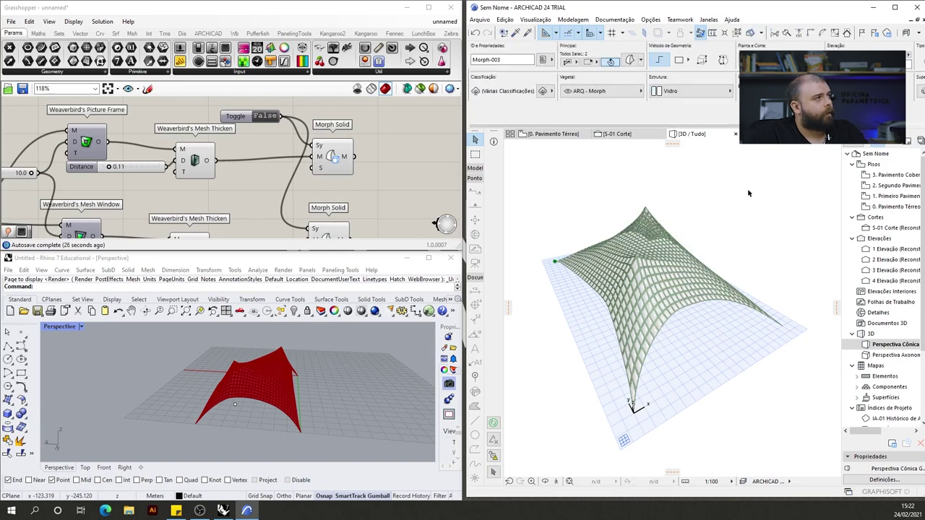
pyautogui.press('Delete')
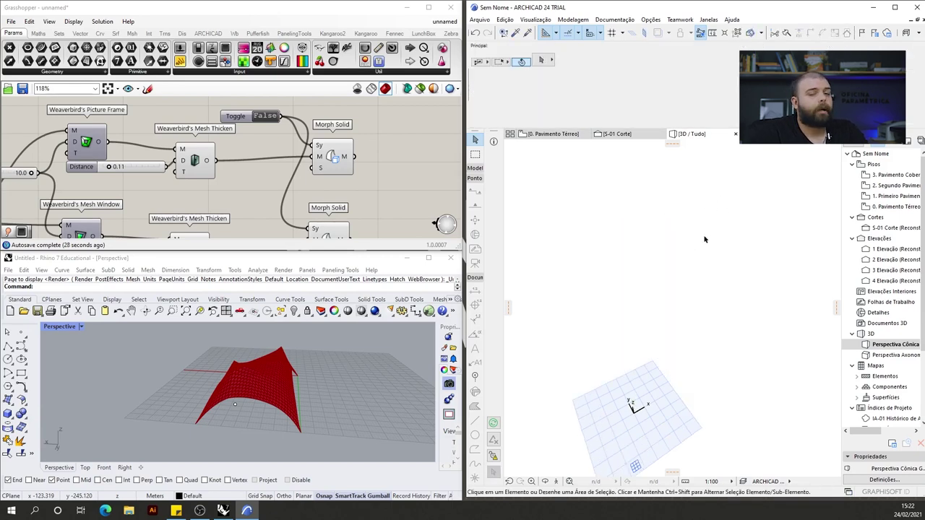
# Switch to Grasshopper and disable the List Item component between BouncySolver and the Weaverbird components
pyautogui.scroll(-3, 380, 114)
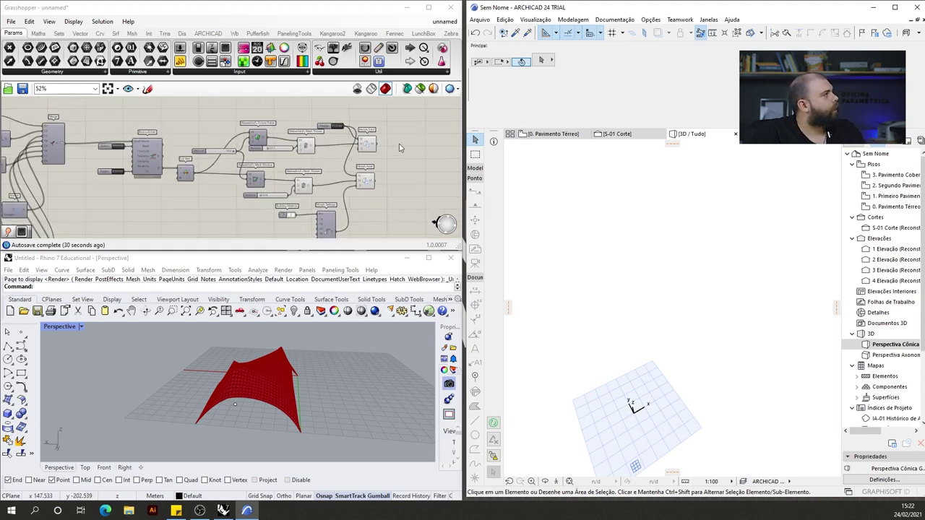
pyautogui.scroll(5, 312, 141)
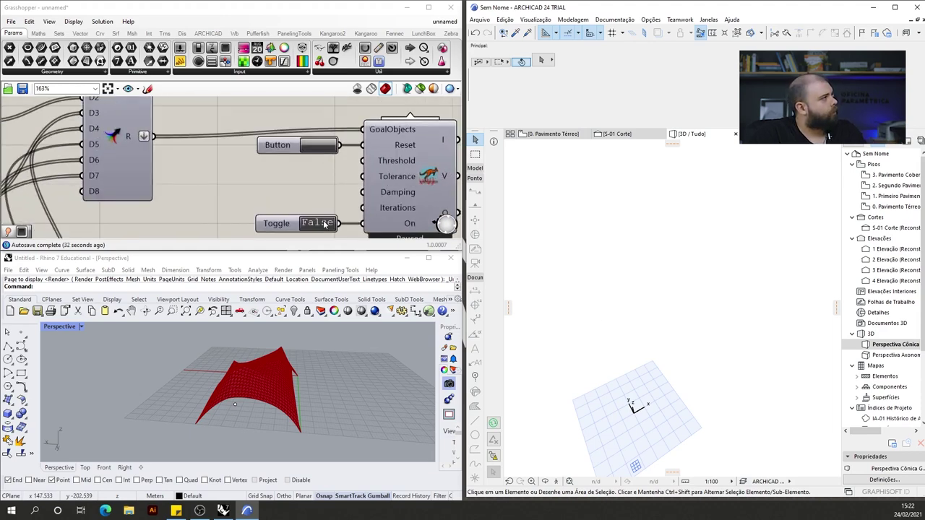
pyautogui.scroll(-5, 325, 222)
pyautogui.scroll(3, 282, 210)
pyautogui.click(281, 210)
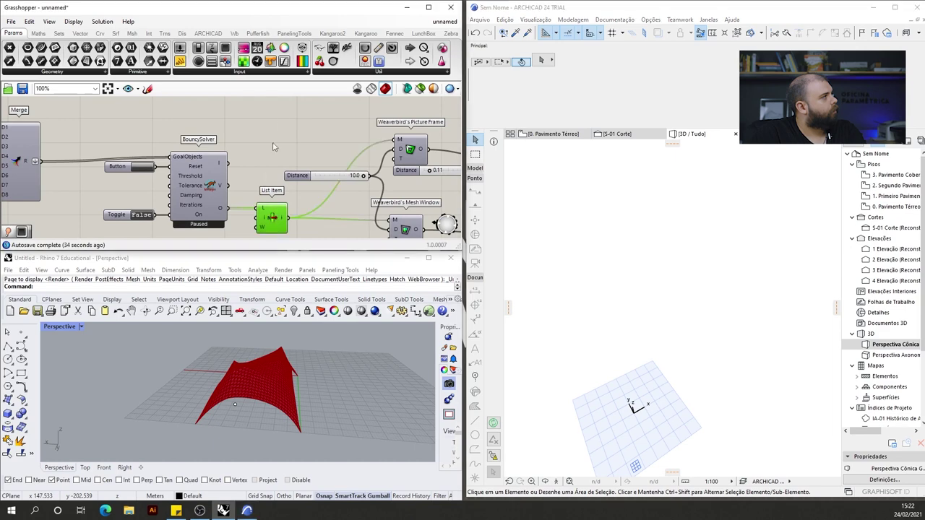
pyautogui.middleClick(280, 125)
pyautogui.click(323, 125)
# Turn on the preview of the BouncySolver component
pyautogui.click(194, 193)
pyautogui.middleClick(194, 194)
pyautogui.click(212, 176)
pyautogui.click(293, 128)
# Set the Boolean Toggle on BouncySolver's On input to True to run the simulation
pyautogui.scroll(-2, 294, 134)
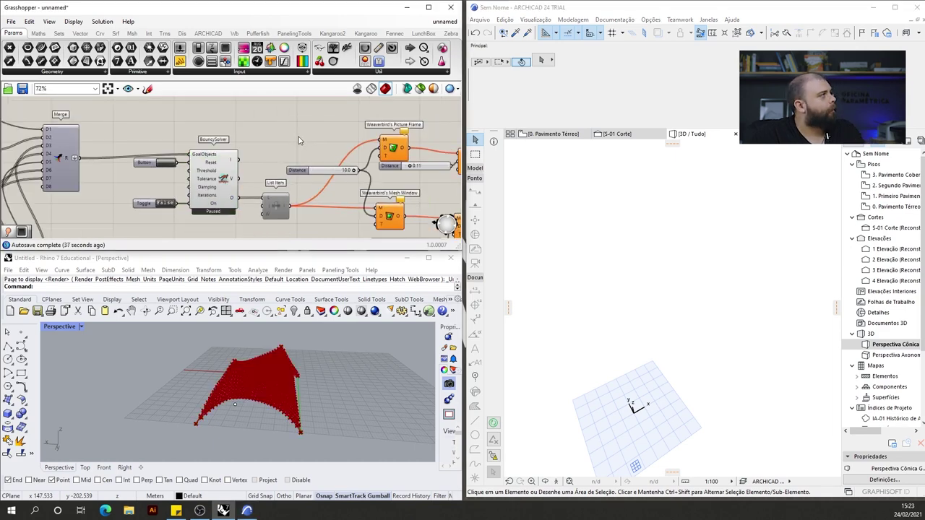
pyautogui.scroll(4, 191, 164)
pyautogui.click(184, 156)
pyautogui.doubleClick(176, 225)
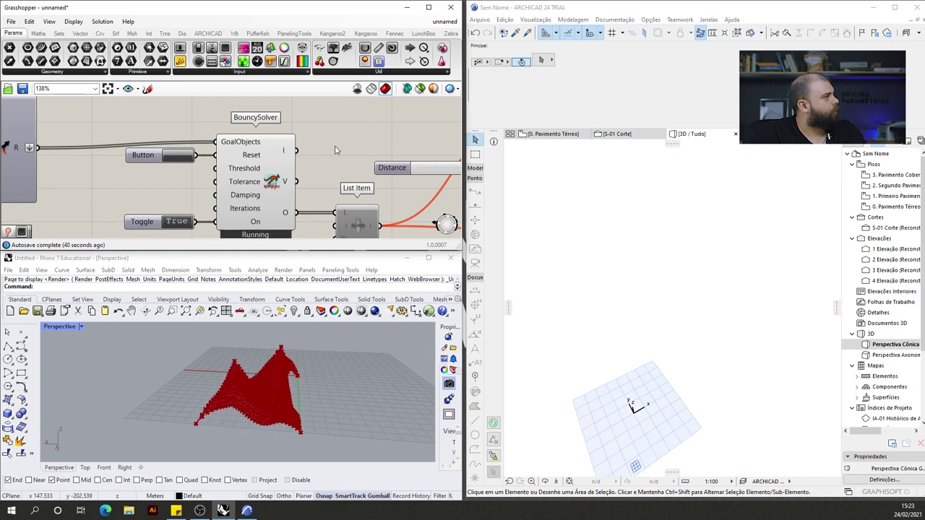
# Set the LengthFactor slider of the EdgeLengths goal to 0.29 while the simulation runs
pyautogui.scroll(-5, 293, 195)
pyautogui.scroll(5, 251, 390)
pyautogui.moveTo(251, 390)
pyautogui.mouseDown(button='right')
pyautogui.moveTo(268, 377)
pyautogui.moveTo(259, 379)
pyautogui.mouseUp(button='right')
pyautogui.scroll(-2, 262, 383)
pyautogui.scroll(8, 120, 157)
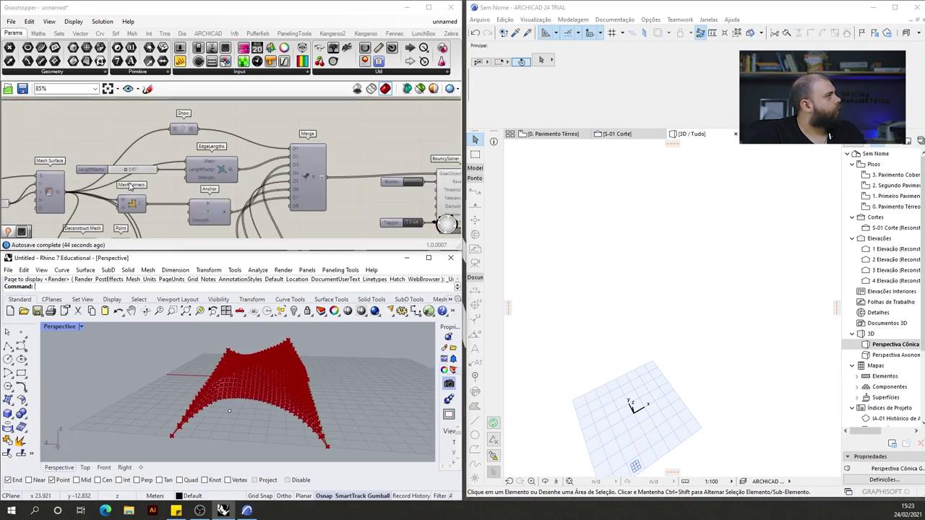
pyautogui.moveTo(121, 156); pyautogui.dragTo(108, 159)
# Examine the shape of the relaxing mesh in Rhino's Perspective view from several angles and distances
pyautogui.scroll(-5, 267, 380)
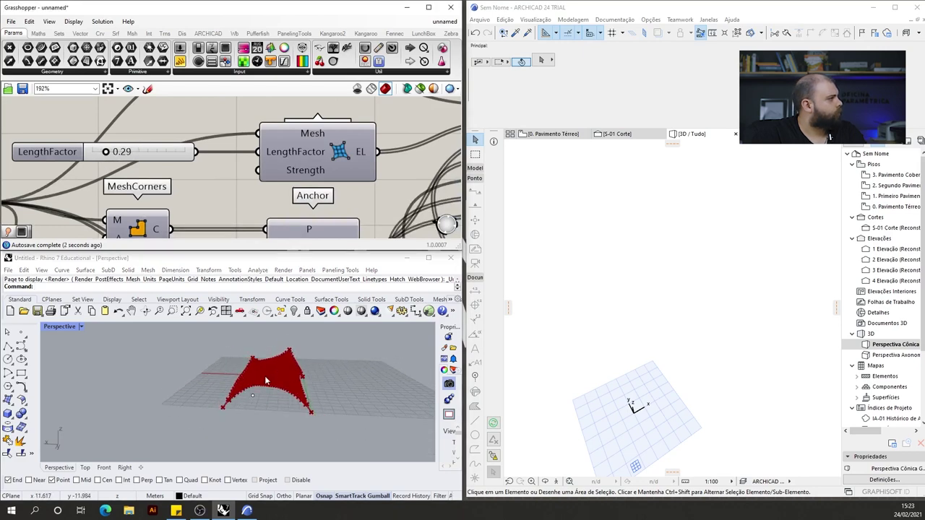
pyautogui.moveTo(266, 380); pyautogui.dragTo(276, 375, button='right')
pyautogui.scroll(5, 190, 396)
pyautogui.scroll(4, 191, 397)
pyautogui.moveTo(217, 382); pyautogui.dragTo(209, 393, button='right')
pyautogui.scroll(-6, 205, 397)
pyautogui.scroll(6, 195, 409)
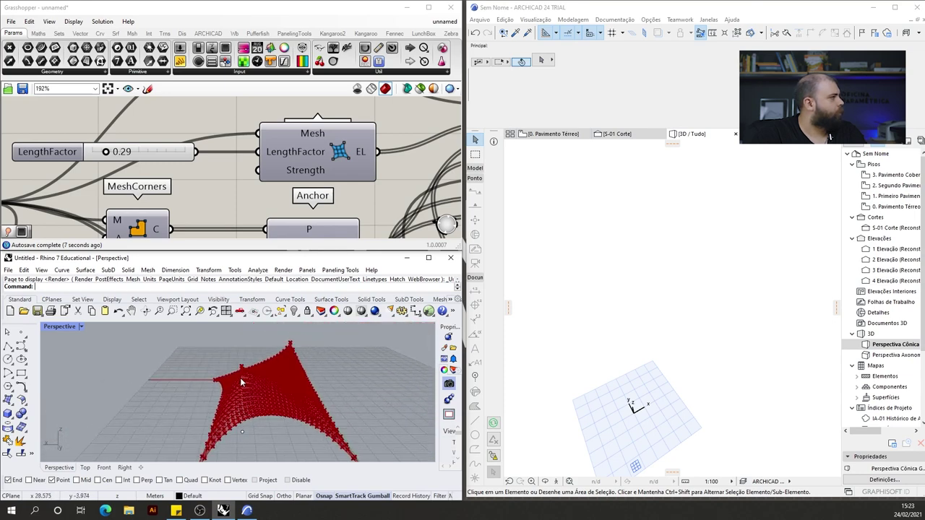
pyautogui.scroll(-1, 251, 368)
# Pause the simulation by setting BouncySolver's Boolean Toggle to False
pyautogui.scroll(-8, 257, 162)
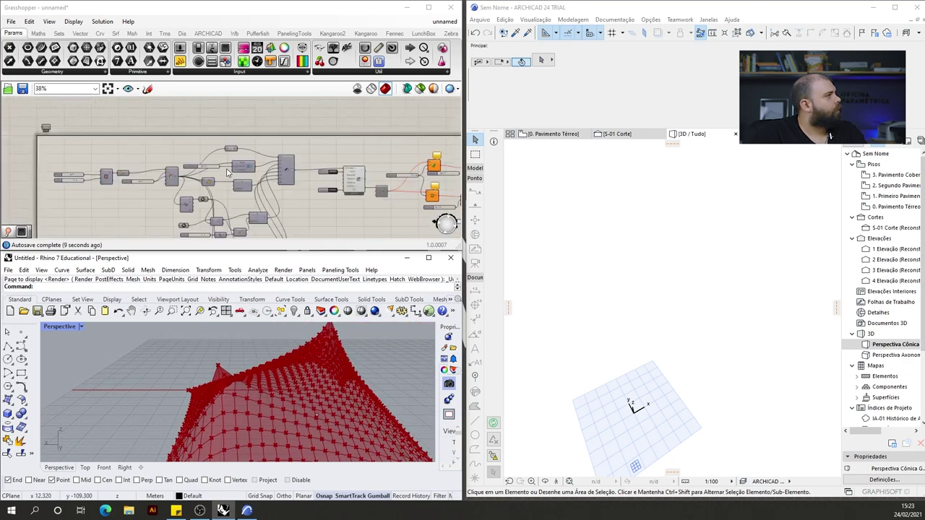
pyautogui.scroll(6, 352, 179)
pyautogui.scroll(-2, 264, 150)
pyautogui.scroll(5, 346, 191)
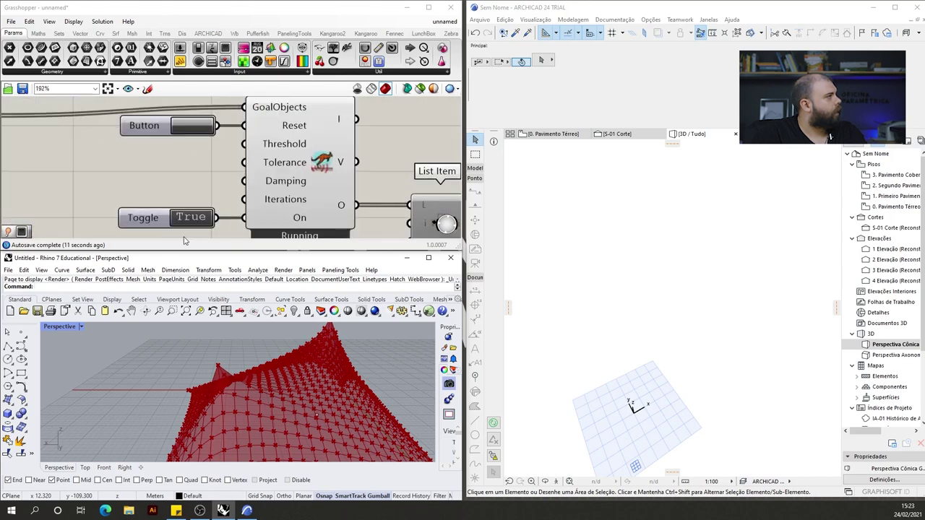
pyautogui.scroll(-2, 190, 169)
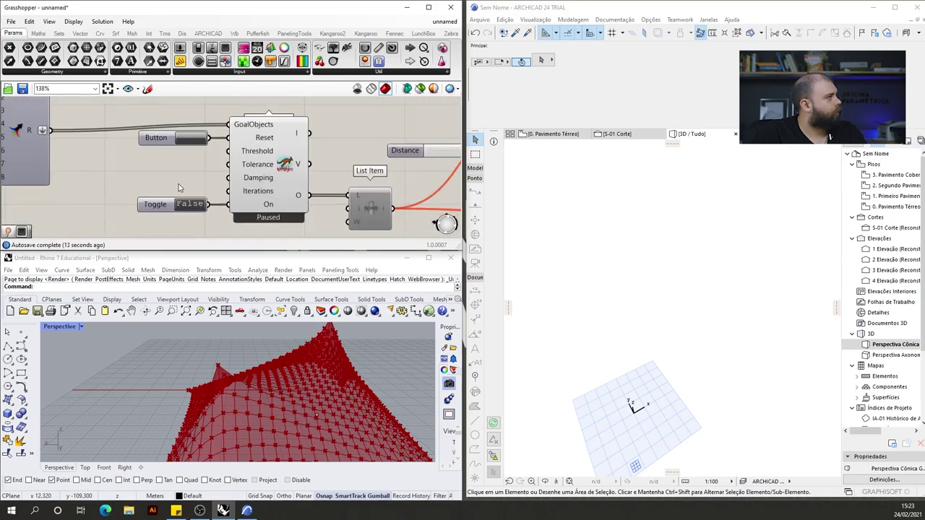
# Re-enable the List Item component after BouncySolver so the mesh feeds the Weaverbird components again
pyautogui.scroll(-5, 133, 180)
pyautogui.scroll(5, 260, 207)
pyautogui.click(165, 186)
pyautogui.middleClick(165, 186)
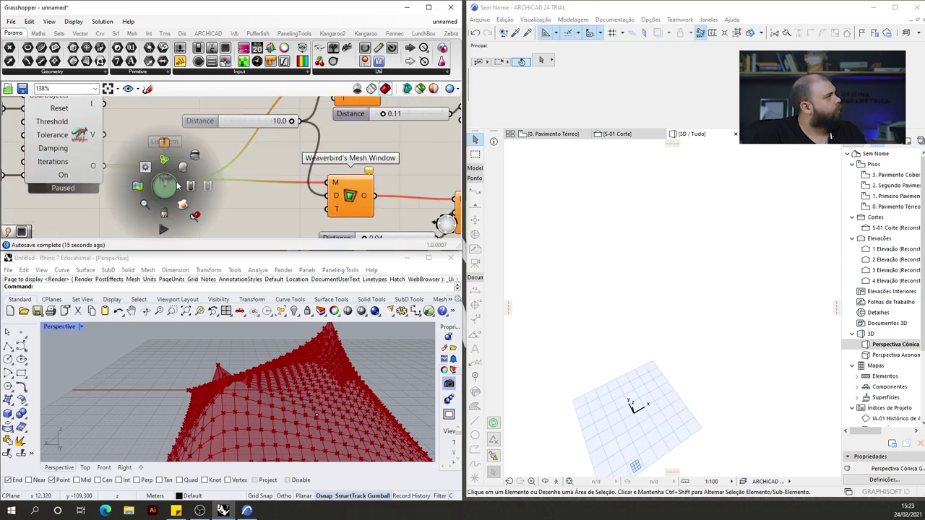
pyautogui.click(192, 185)
# Turn off the preview of the BouncySolver component
pyautogui.scroll(-5, 237, 164)
pyautogui.moveTo(262, 208); pyautogui.dragTo(116, 118)
pyautogui.middleClick(162, 211)
pyautogui.click(200, 182)
# Set the Boolean Toggle feeding both Morph Solid components to True to send the revised geometry to ARCHICAD
pyautogui.moveTo(333, 221); pyautogui.dragTo(293, 192)
pyautogui.scroll(-2, 142, 219)
pyautogui.scroll(4, 372, 152)
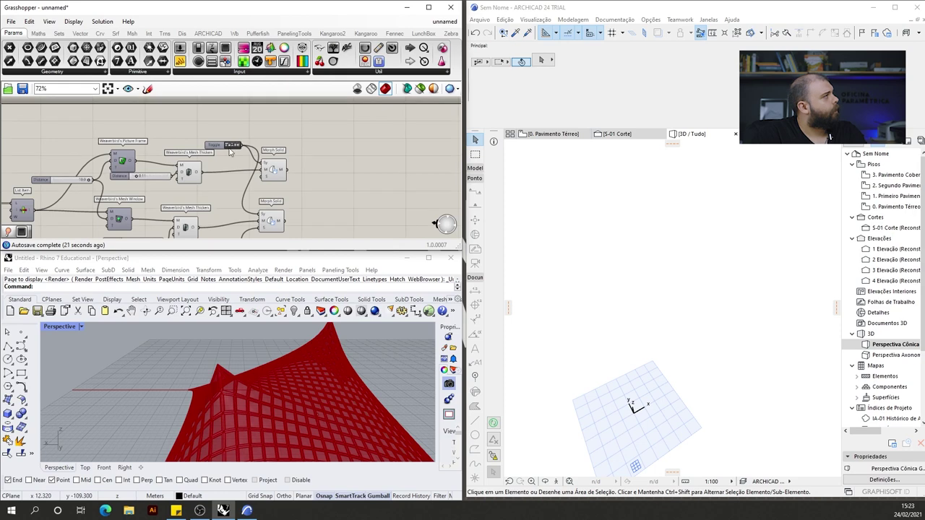
pyautogui.scroll(7, 226, 147)
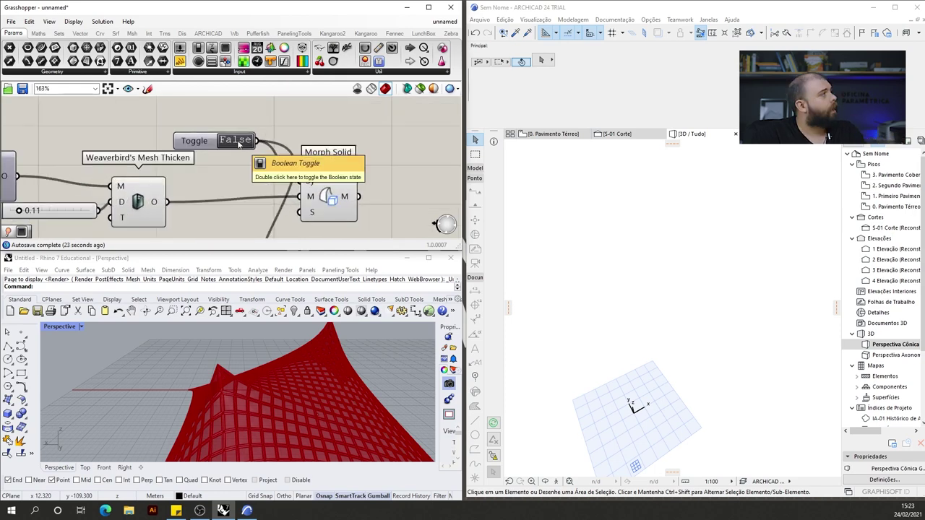
pyautogui.doubleClick(238, 142)
pyautogui.scroll(-8, 390, 140)
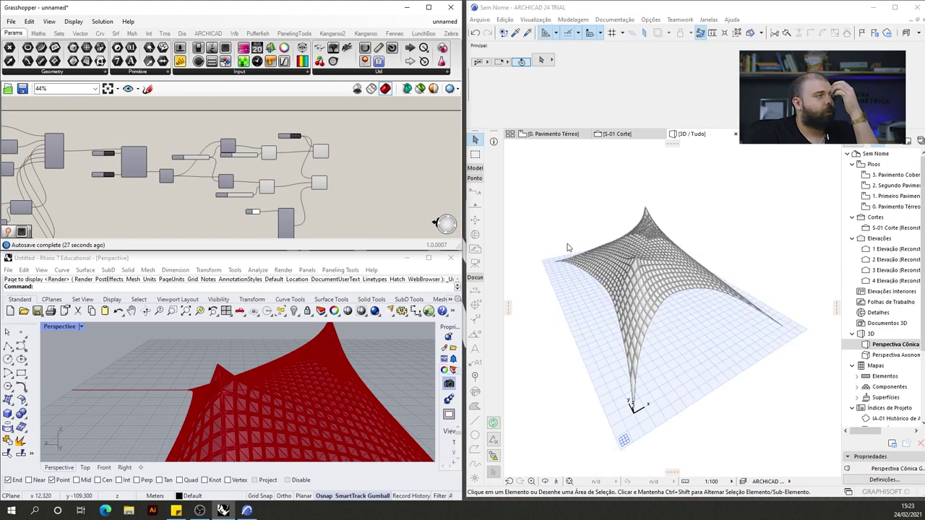
# Examine the updated frame structure in ARCHICAD's 3D view up close and by orbiting around it
pyautogui.scroll(3, 643, 288)
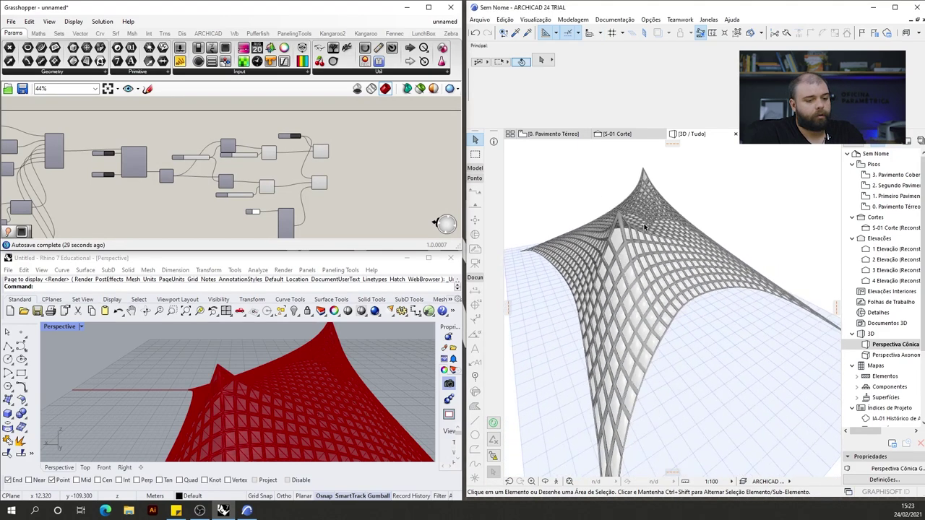
pyautogui.click(698, 338)
pyautogui.click(696, 331)
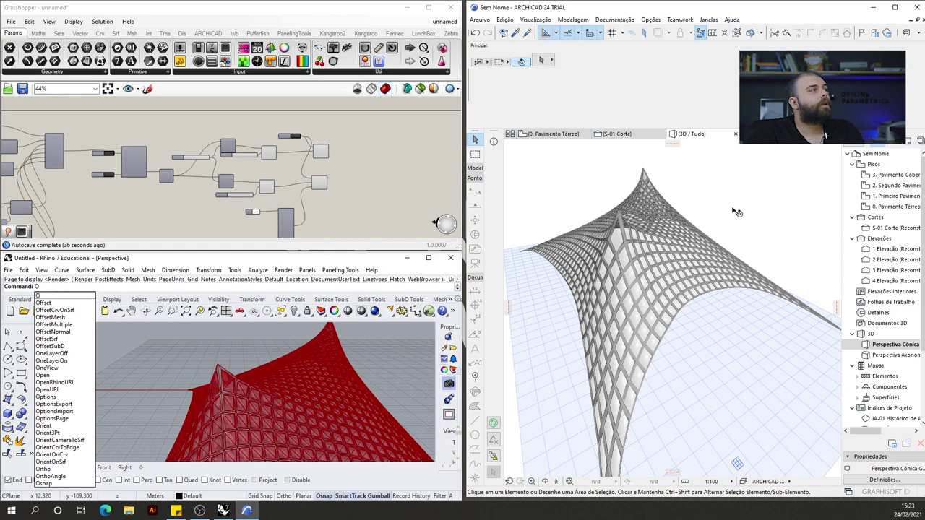
pyautogui.click(753, 191)
pyautogui.press('Escape')
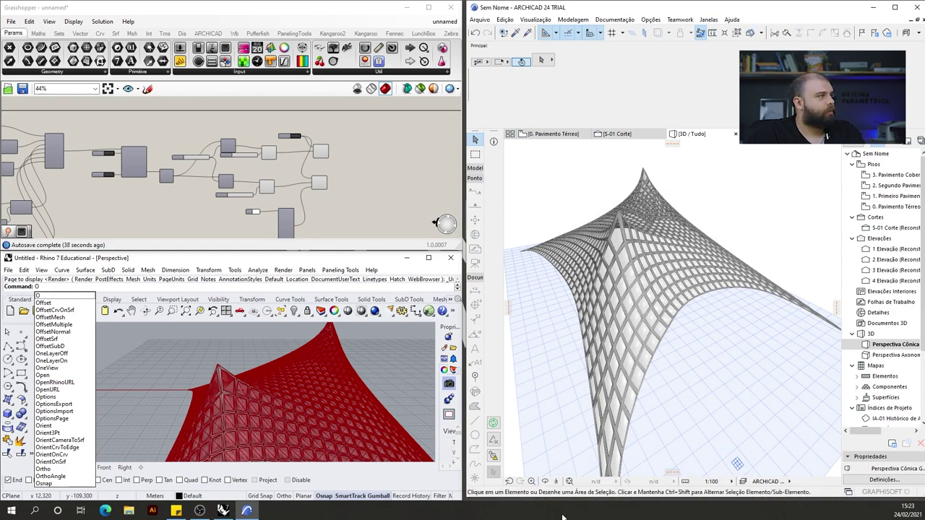
pyautogui.click(546, 482)
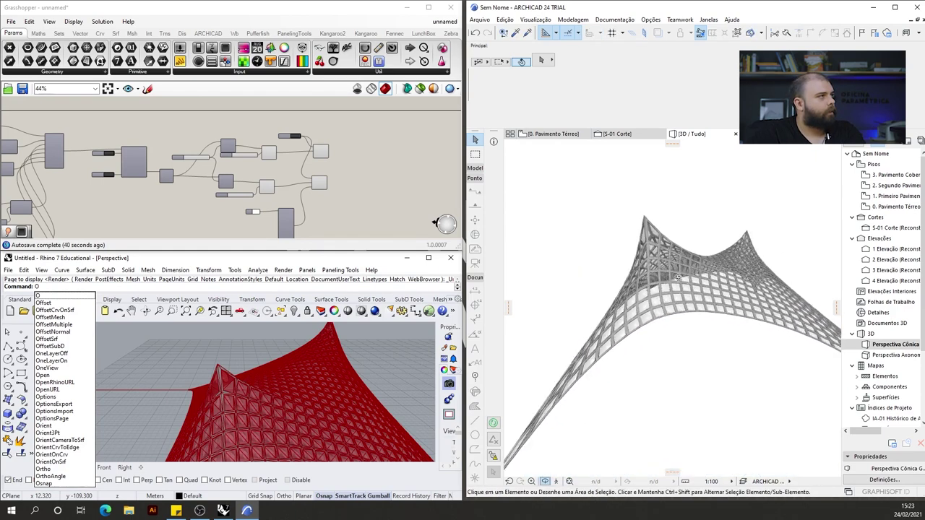
pyautogui.moveTo(762, 289); pyautogui.dragTo(607, 283)
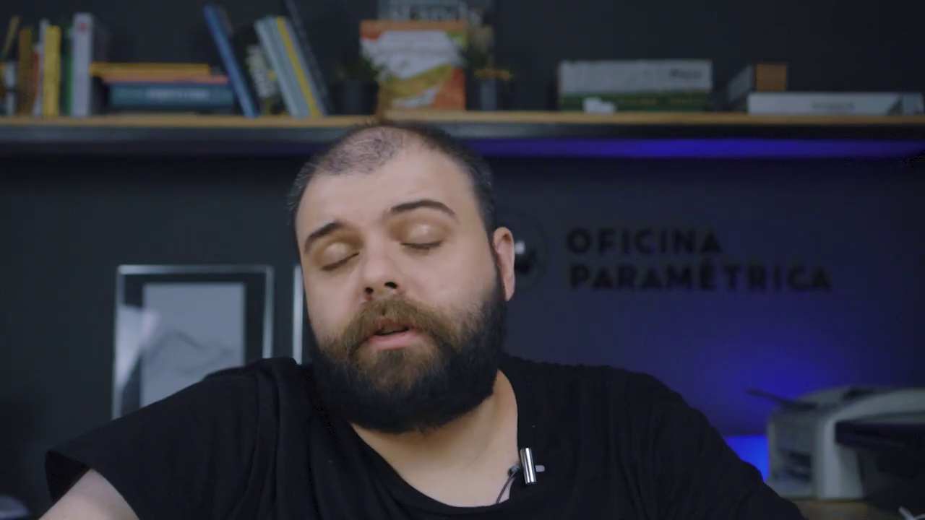